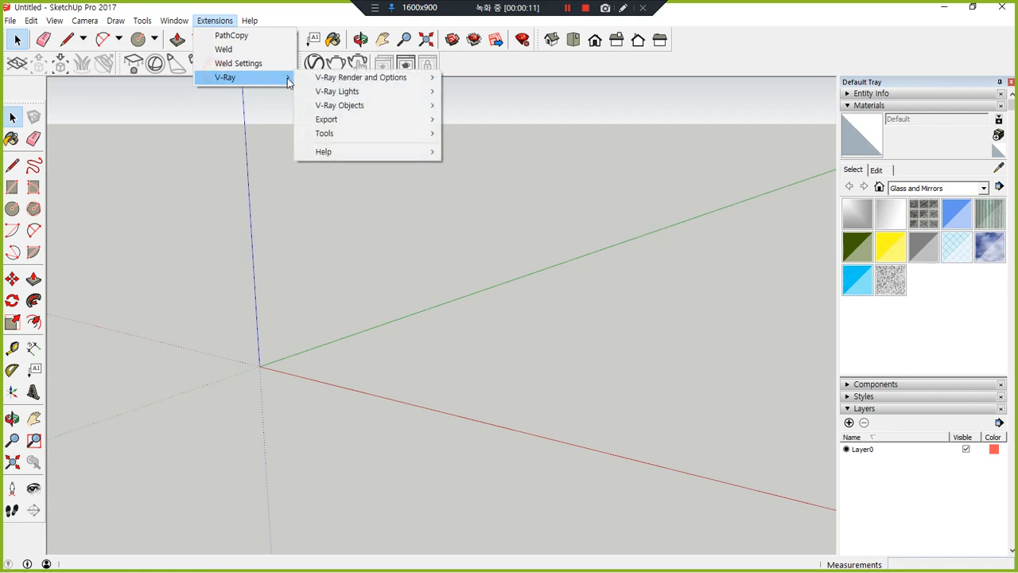
{"action": "mouse_move", "coordinate": [383, 93]}
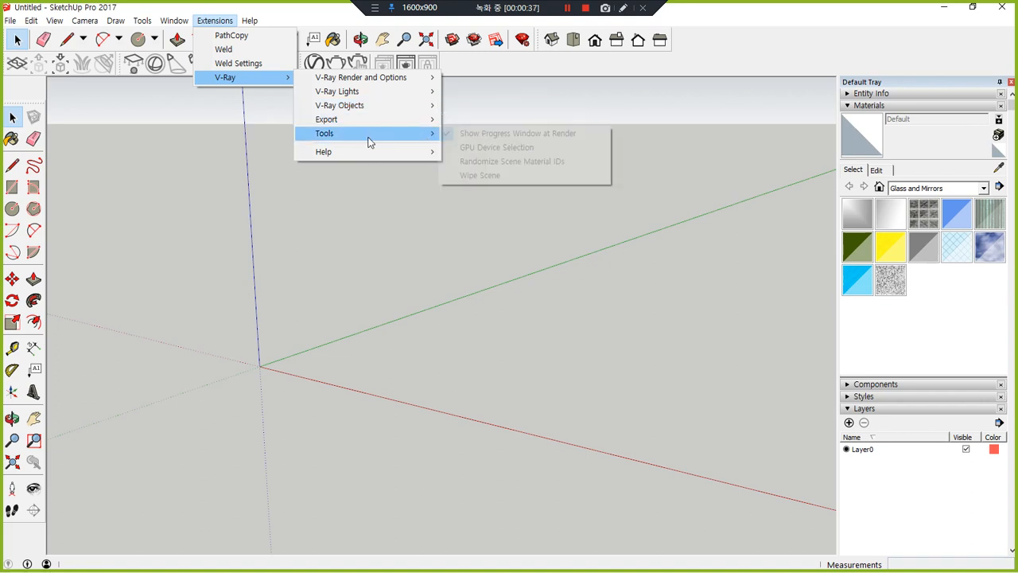
{"action": "left_click", "coordinate": [373, 301]}
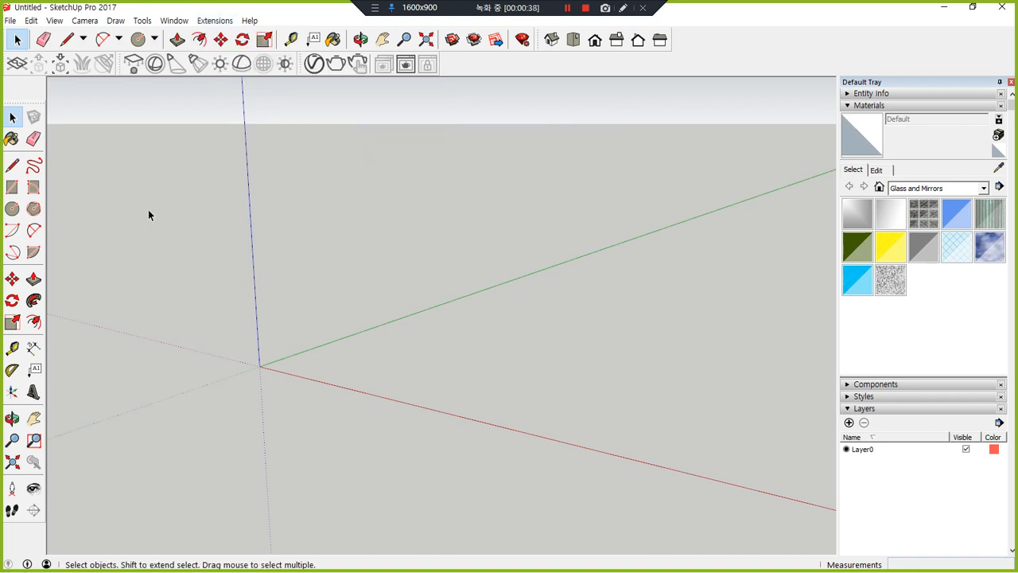
Restore the deleted human figure and draw a ground rectangle starting at the origin and extending past the figure's feet.
{"action": "left_click", "coordinate": [12, 187]}
{"action": "left_click", "coordinate": [259, 366]}
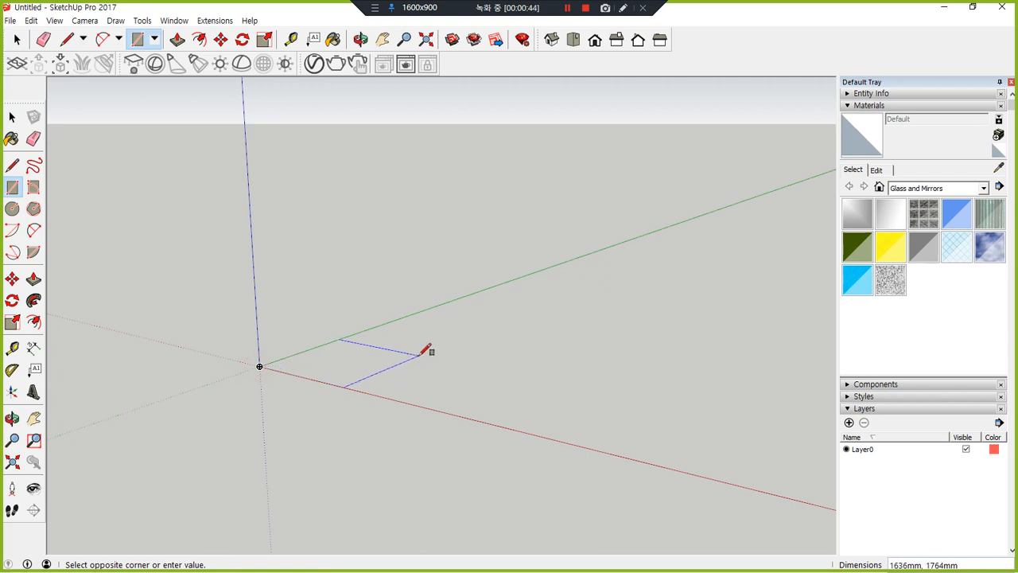
{"action": "key", "text": "Escape"}
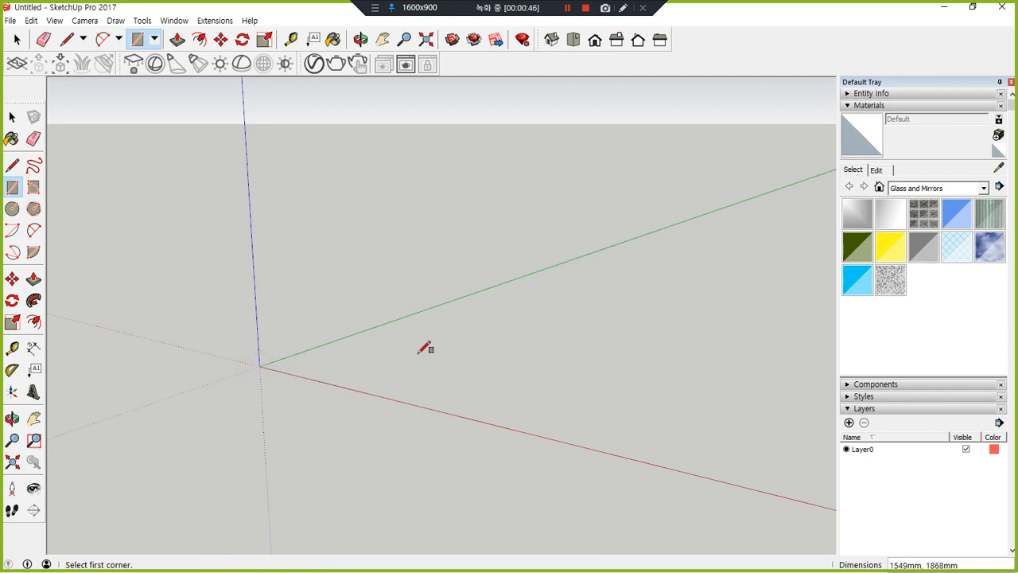
{"action": "key", "text": "ctrl+z"}
{"action": "left_click", "coordinate": [259, 365]}
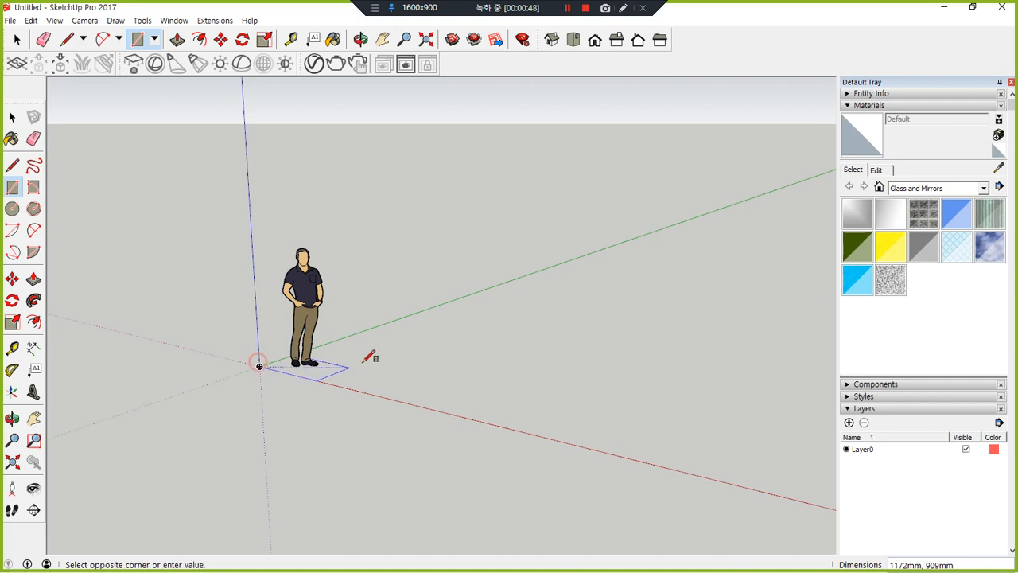
{"action": "left_click", "coordinate": [403, 361]}
{"action": "scroll", "coordinate": [368, 368], "scroll_direction": "up", "scroll_amount": 5}
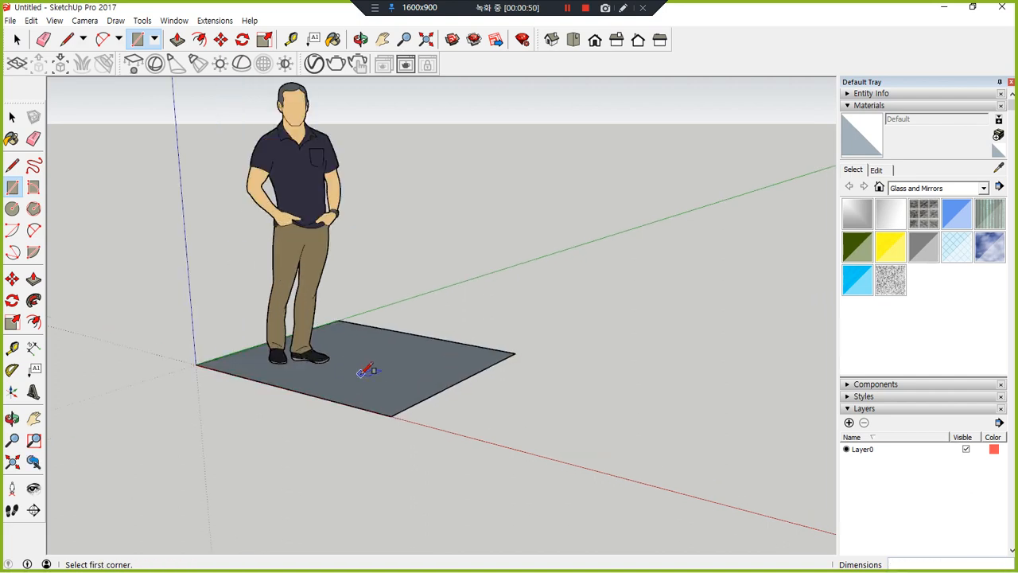
Make a group from the rectangle's face and its edges.
{"action": "middle_click_drag", "start_coordinate": [369, 369], "coordinate": [313, 431]}
{"action": "key", "text": "space"}
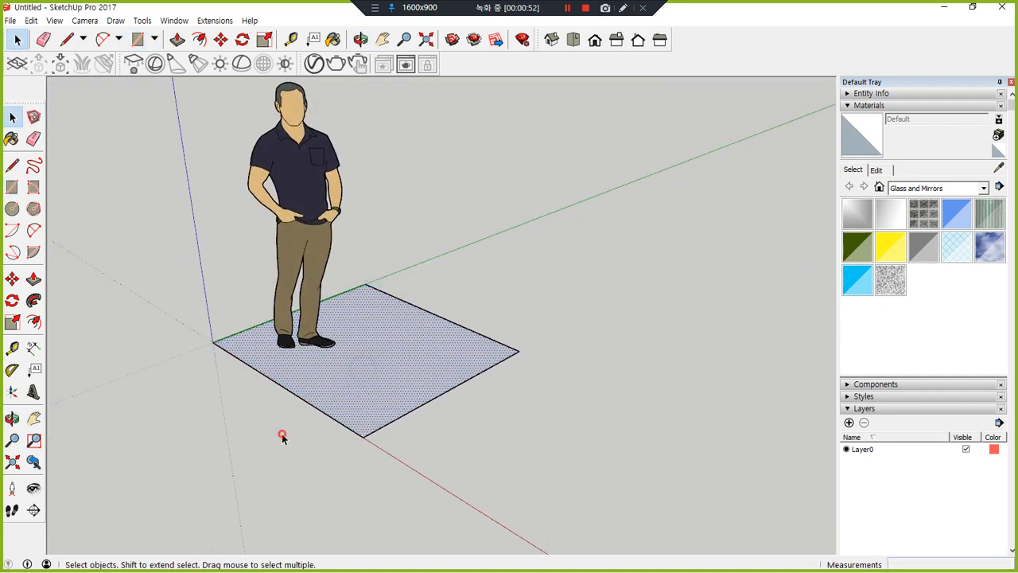
{"action": "double_click", "coordinate": [366, 373]}
{"action": "right_click", "coordinate": [366, 372]}
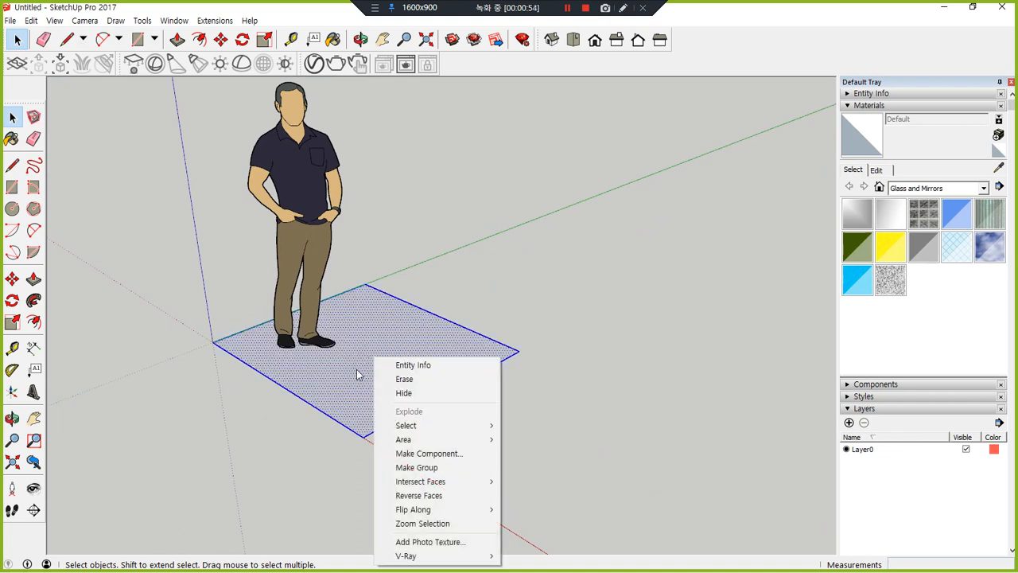
{"action": "left_click", "coordinate": [464, 470]}
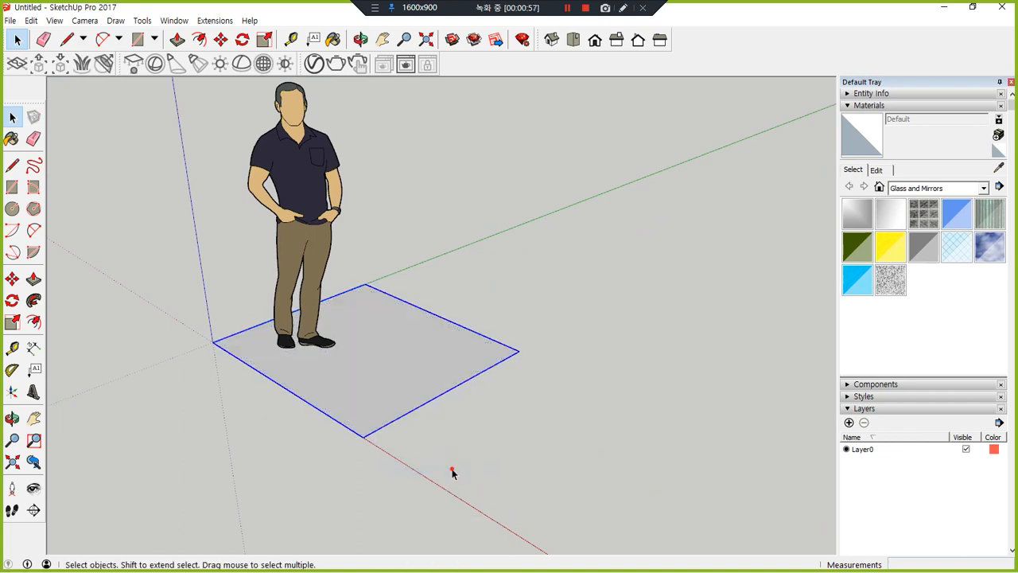
{"action": "left_click", "coordinate": [450, 470]}
Add V-Ray fur to the rectangle group.
{"action": "scroll", "coordinate": [371, 403], "scroll_direction": "up", "scroll_amount": 3}
{"action": "left_click", "coordinate": [384, 364]}
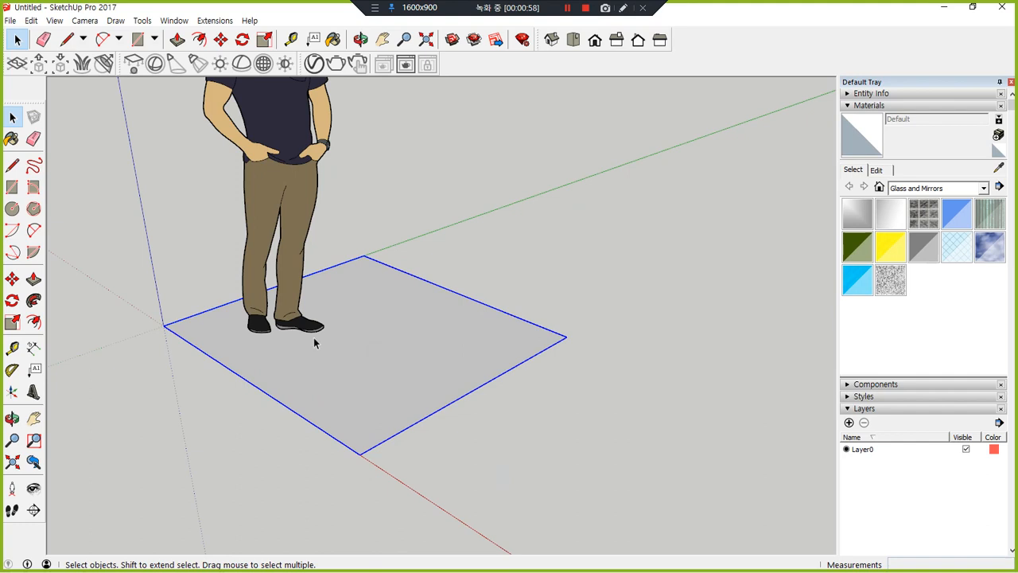
{"action": "left_click", "coordinate": [84, 67]}
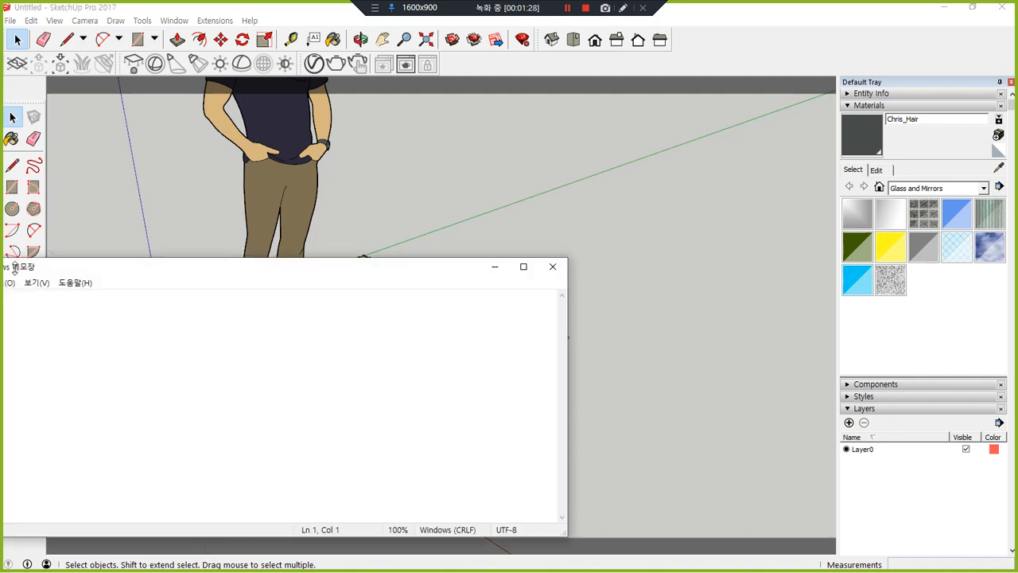
Switch to Notepad and write the heading "퍼 Fur" on the first line.
{"action": "left_click_drag", "start_coordinate": [229, 272], "coordinate": [586, 277]}
{"action": "type", "text": "퍼"}
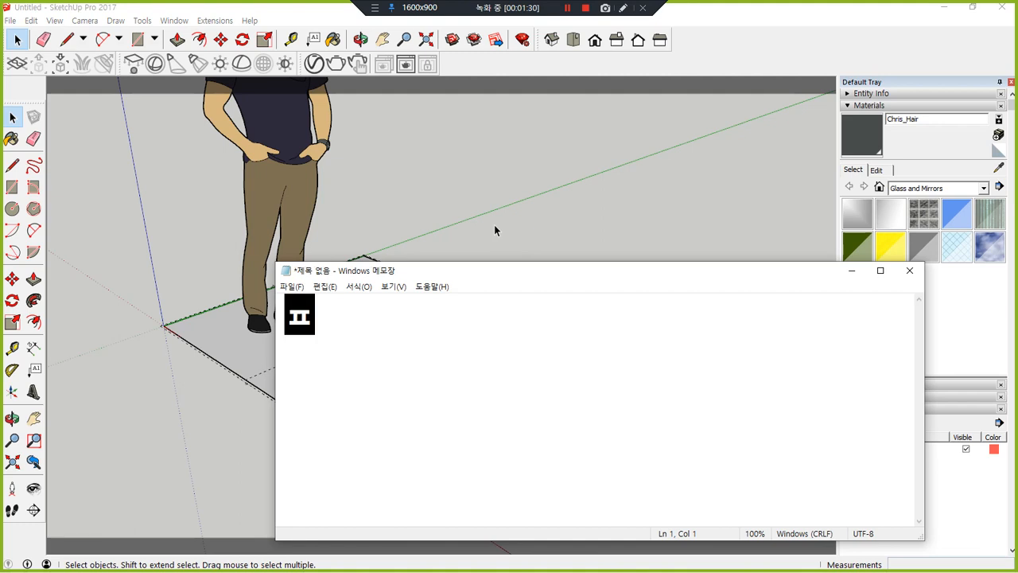
{"action": "key", "text": "Return"}
{"action": "key", "text": "Return"}
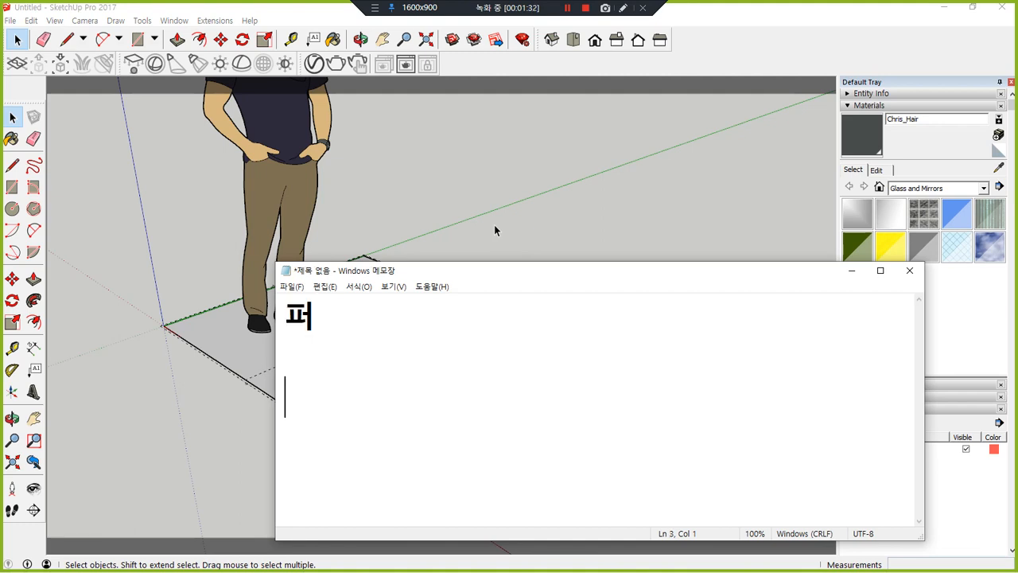
{"action": "key", "text": "BackSpace"}
{"action": "key", "text": "BackSpace"}
{"action": "type", "text": "Fur"}
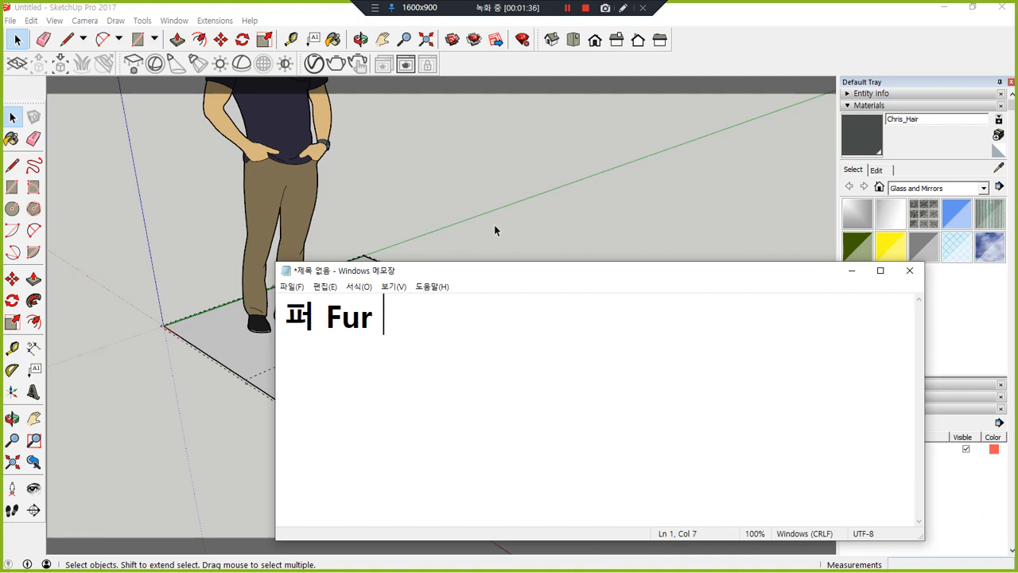
Complete the first line of the note with "동물의 털 -> 사람의 머리카락" and start a new line.
{"action": "type", "text": " 털"}
{"action": "key", "text": "BackSpace"}
{"action": "key", "text": "BackSpace"}
{"action": "key", "text": "BackSpace"}
{"action": "type", "text": "동물으의 털"}
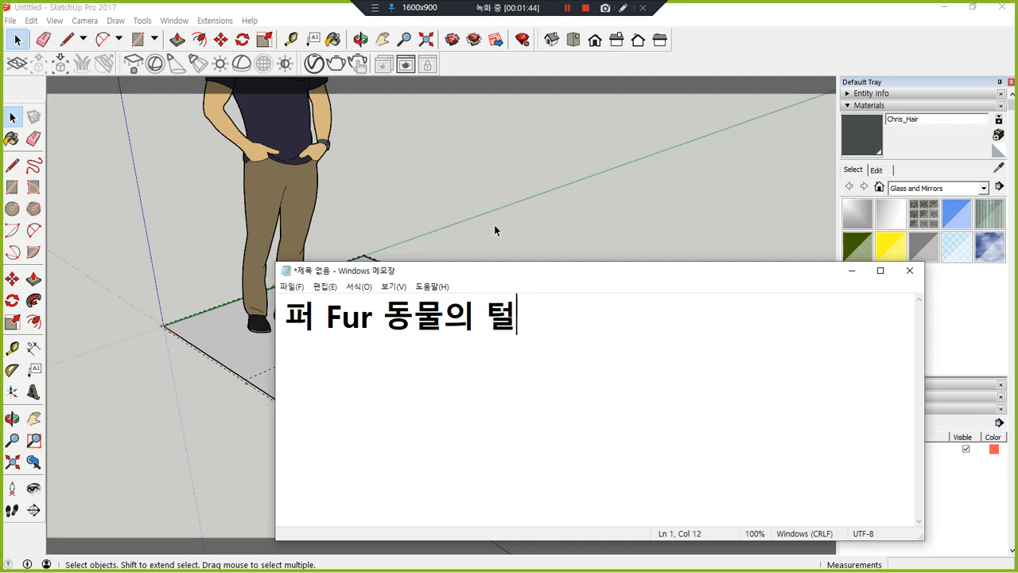
{"action": "type", "text": "-> ㅅㅏ람의 머"}
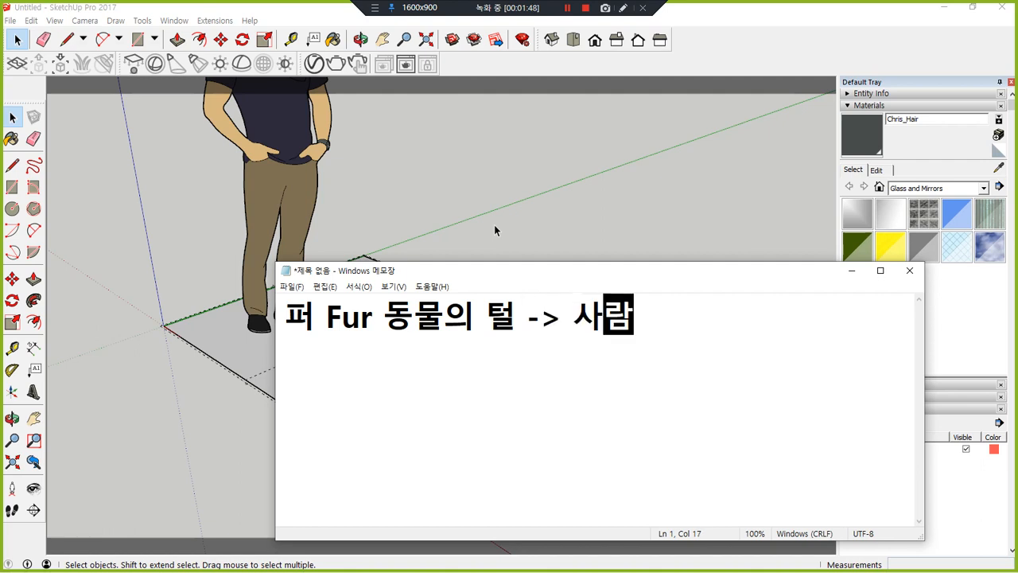
{"action": "type", "text": "리카락"}
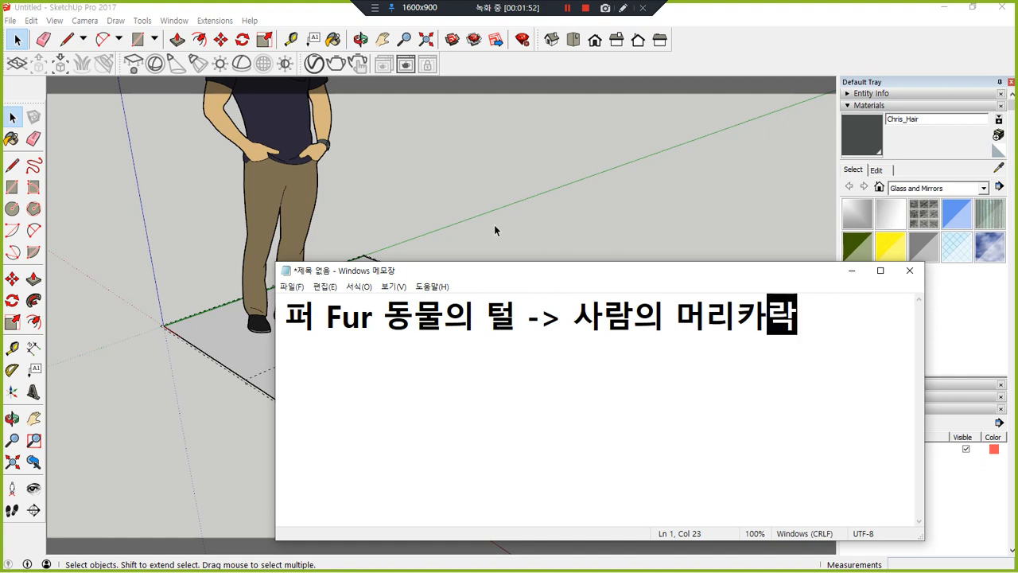
{"action": "key", "text": "Return"}
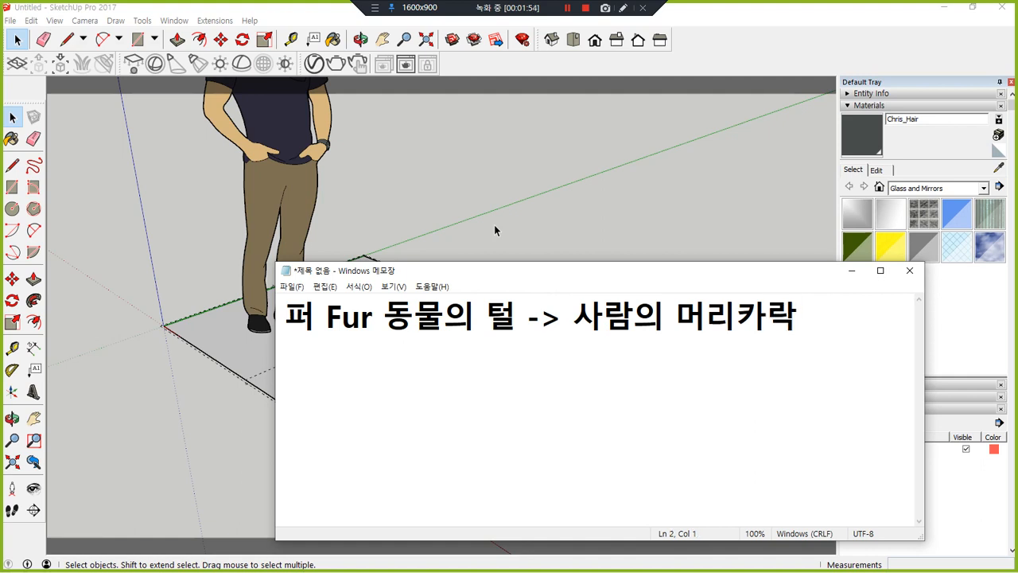
Write "인형의 털, 잔디" on the second line of the note.
{"action": "type", "text": "잉형"}
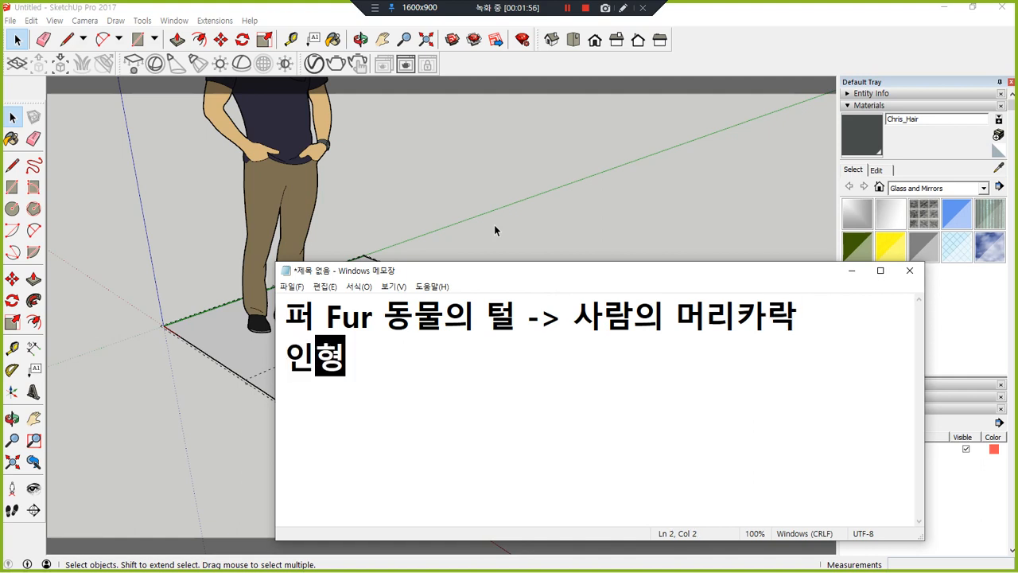
{"action": "type", "text": "의 털, 전"}
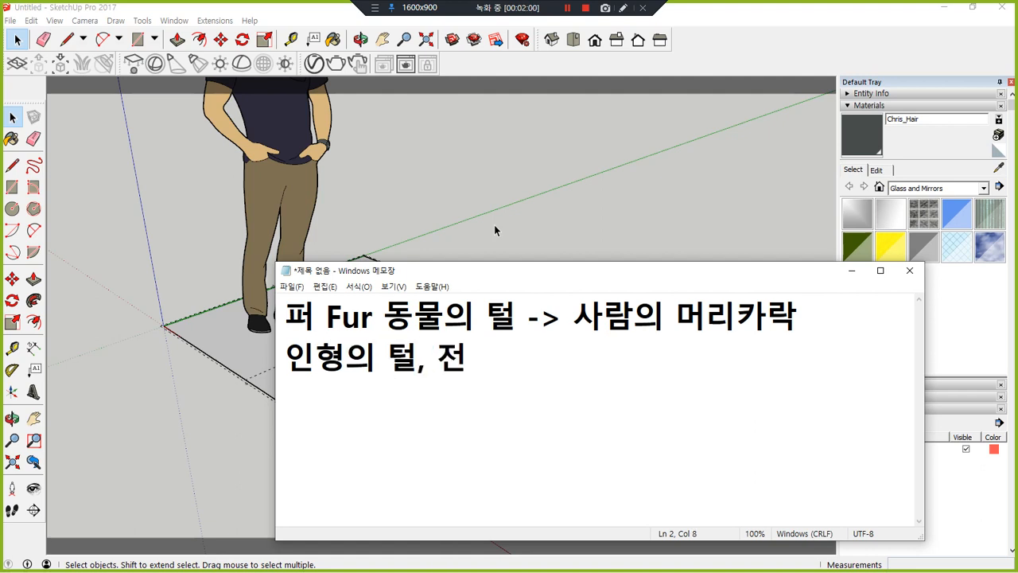
{"action": "key", "text": "BackSpace"}
{"action": "key", "text": "BackSpace"}
{"action": "key", "text": "BackSpace"}
{"action": "type", "text": "잠"}
{"action": "key", "text": "BackSpace"}
{"action": "type", "text": "잔디"}
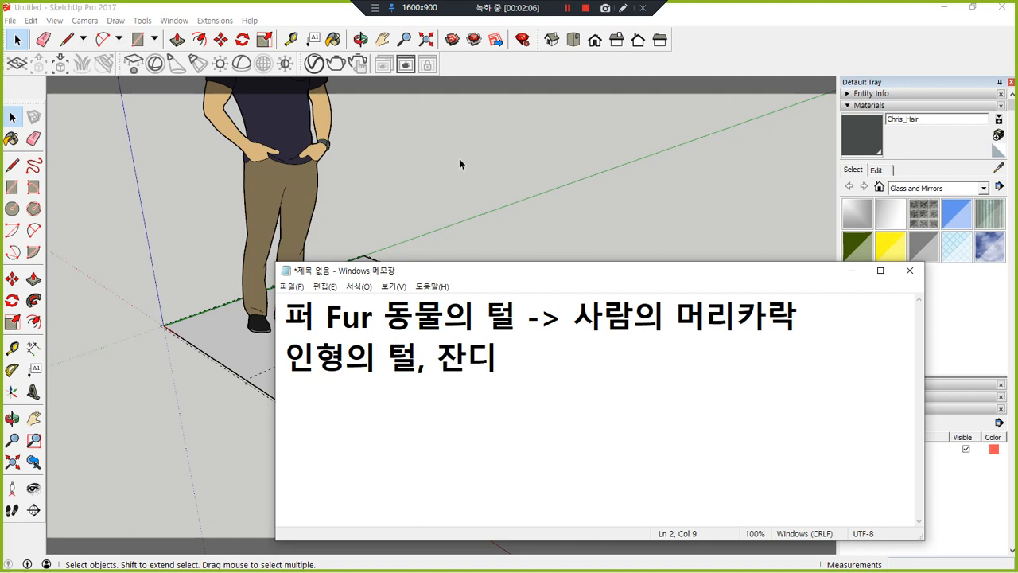
Switch back to SketchUp and open the V-Ray Asset Editor's render settings with the advanced settings expanded.
{"action": "left_click", "coordinate": [438, 153]}
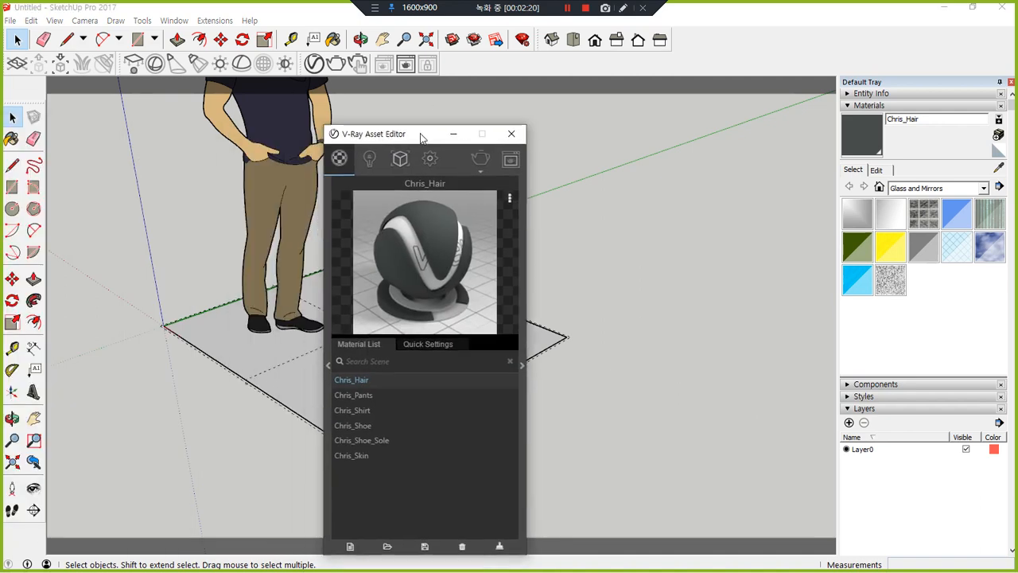
{"action": "left_click_drag", "start_coordinate": [420, 134], "coordinate": [527, 115]}
{"action": "left_click", "coordinate": [626, 140]}
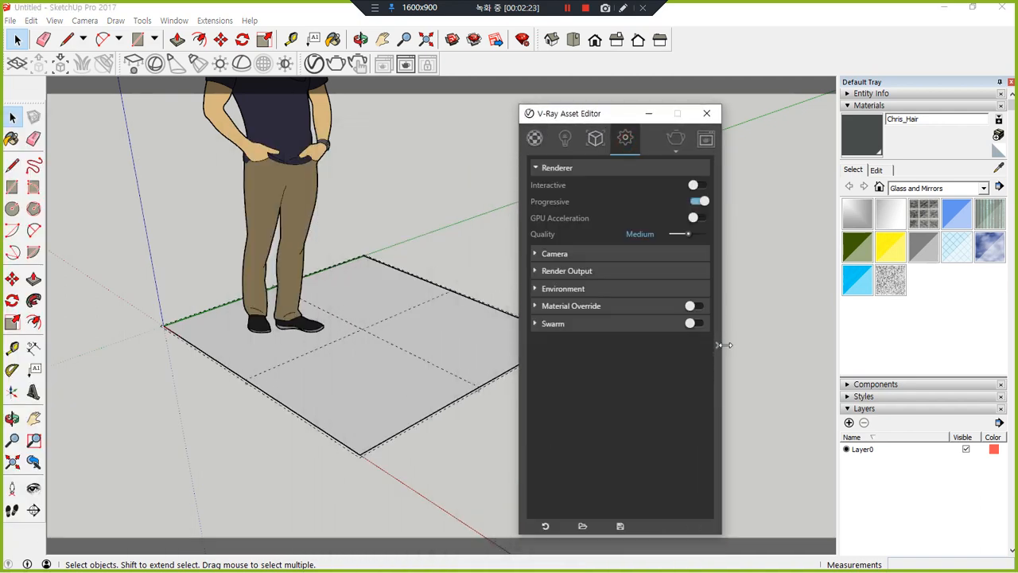
{"action": "left_click", "coordinate": [718, 342]}
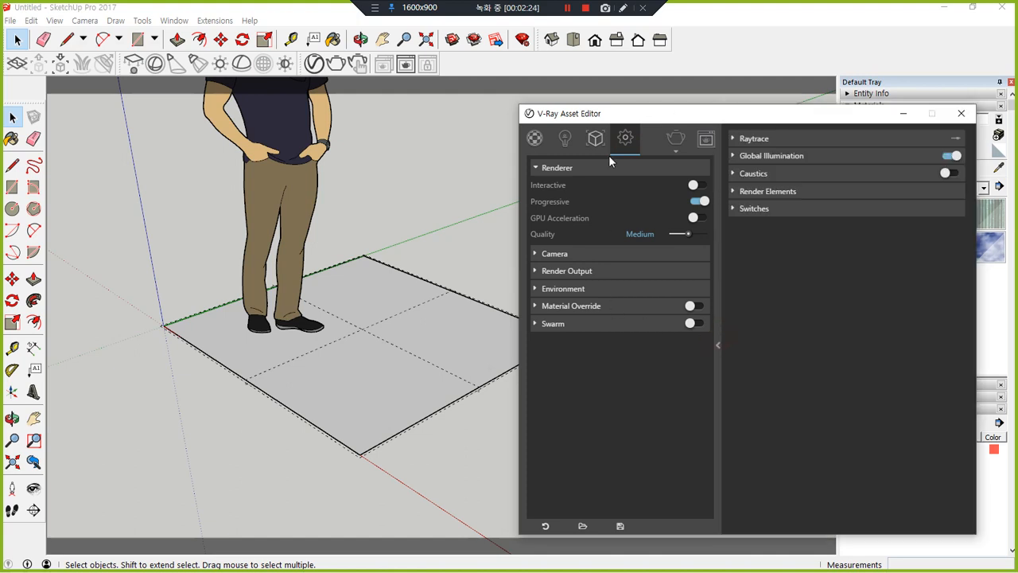
{"action": "left_click_drag", "start_coordinate": [607, 115], "coordinate": [539, 58]}
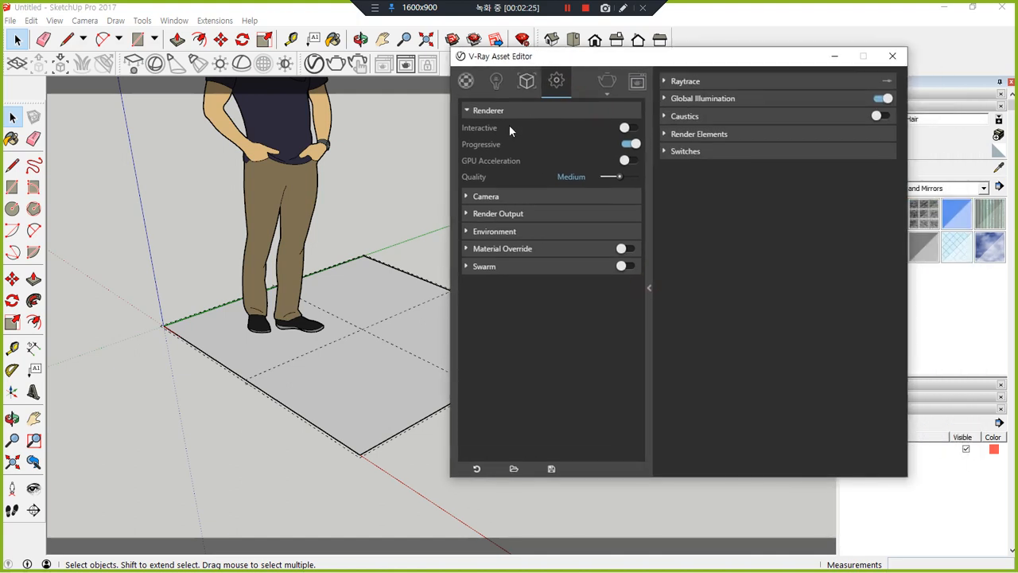
Enable the GI (Skylight) environment override and turn off progressive rendering.
{"action": "left_click", "coordinate": [465, 232]}
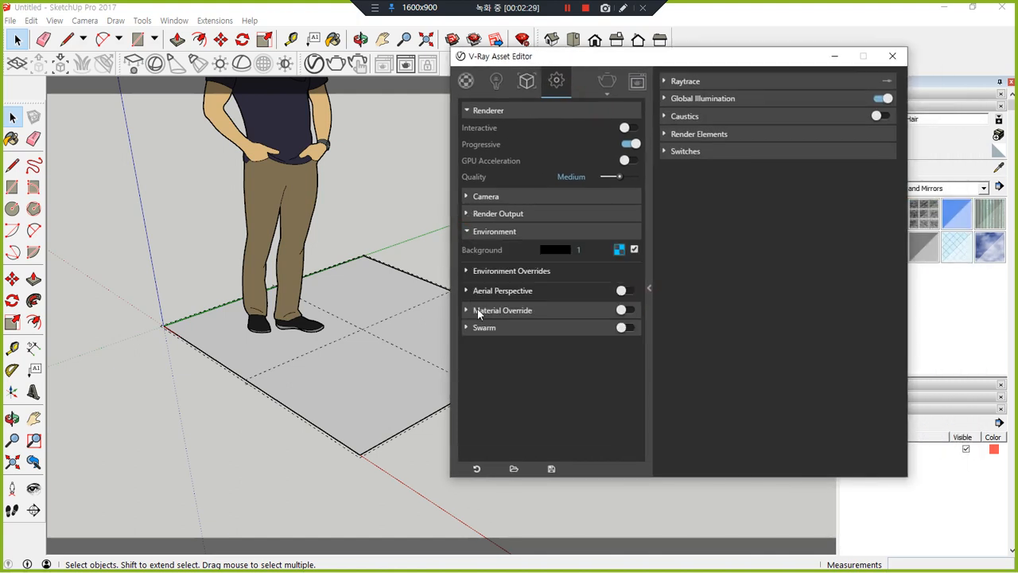
{"action": "left_click", "coordinate": [474, 275]}
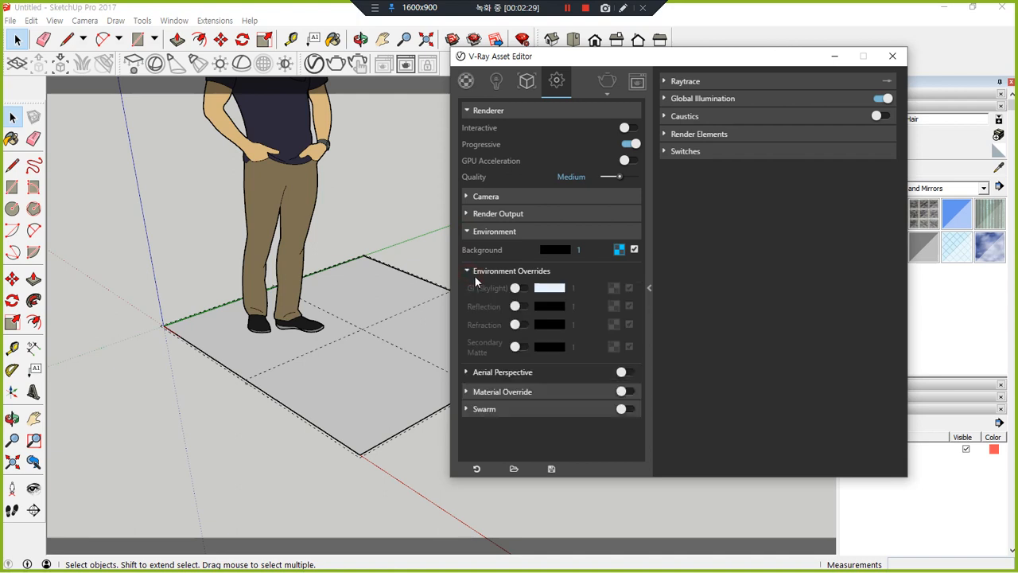
{"action": "left_click", "coordinate": [518, 288]}
{"action": "left_click_drag", "start_coordinate": [463, 298], "coordinate": [675, 298]}
{"action": "left_click", "coordinate": [630, 144]}
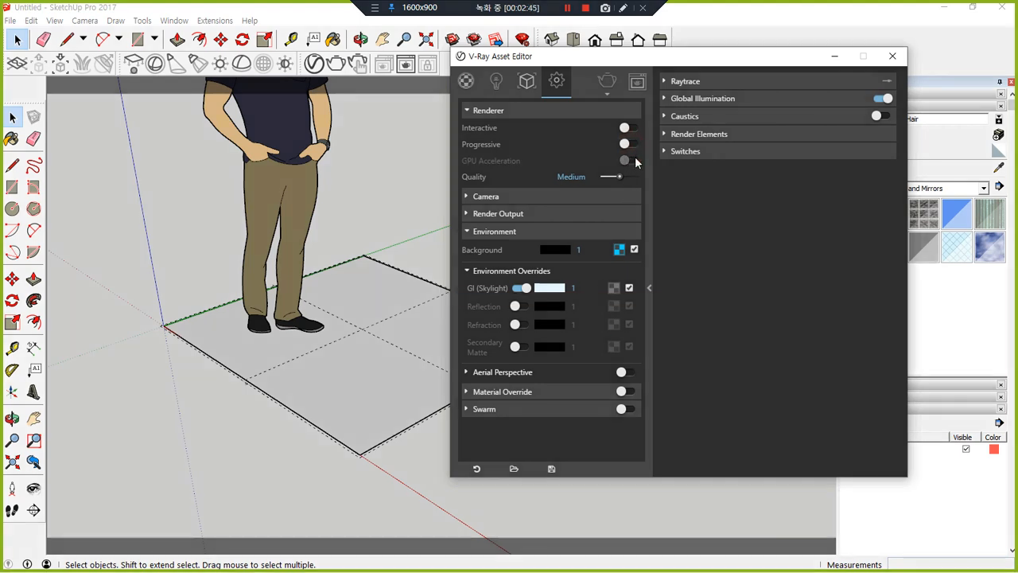
{"action": "mouse_move", "coordinate": [636, 159]}
{"action": "left_mouse_down"}
{"action": "mouse_move", "coordinate": [590, 131]}
{"action": "mouse_move", "coordinate": [647, 175]}
{"action": "mouse_move", "coordinate": [611, 151]}
{"action": "mouse_move", "coordinate": [640, 159]}
{"action": "left_mouse_up"}
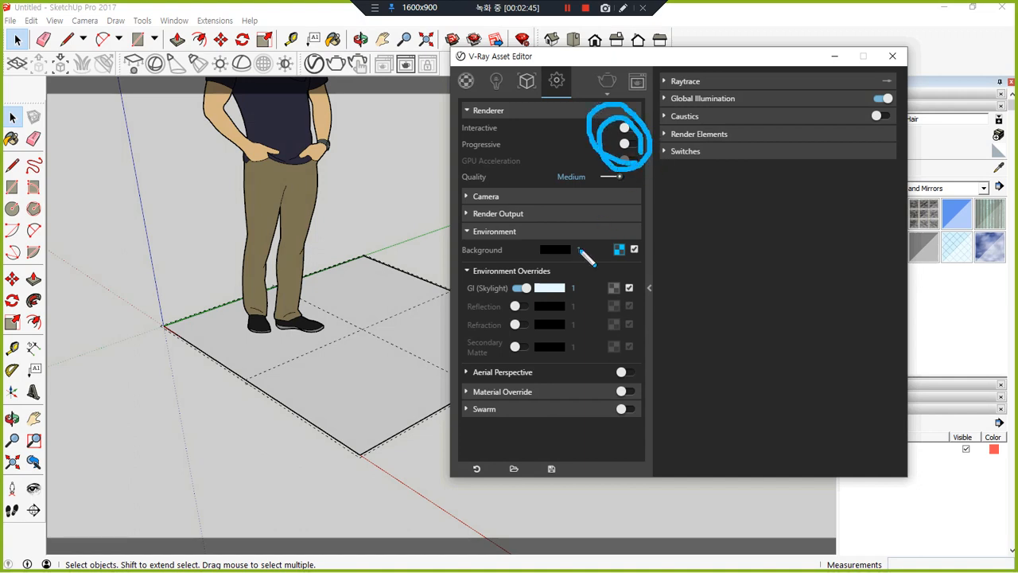
{"action": "left_click_drag", "start_coordinate": [458, 297], "coordinate": [606, 298]}
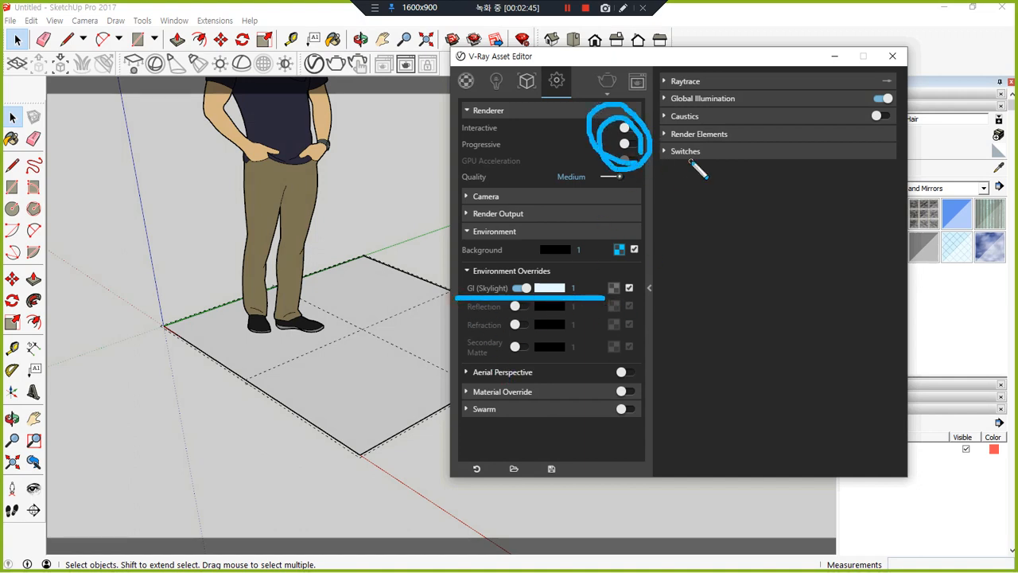
Set the global illumination's primary rays to Irradiance map.
{"action": "left_click", "coordinate": [665, 97]}
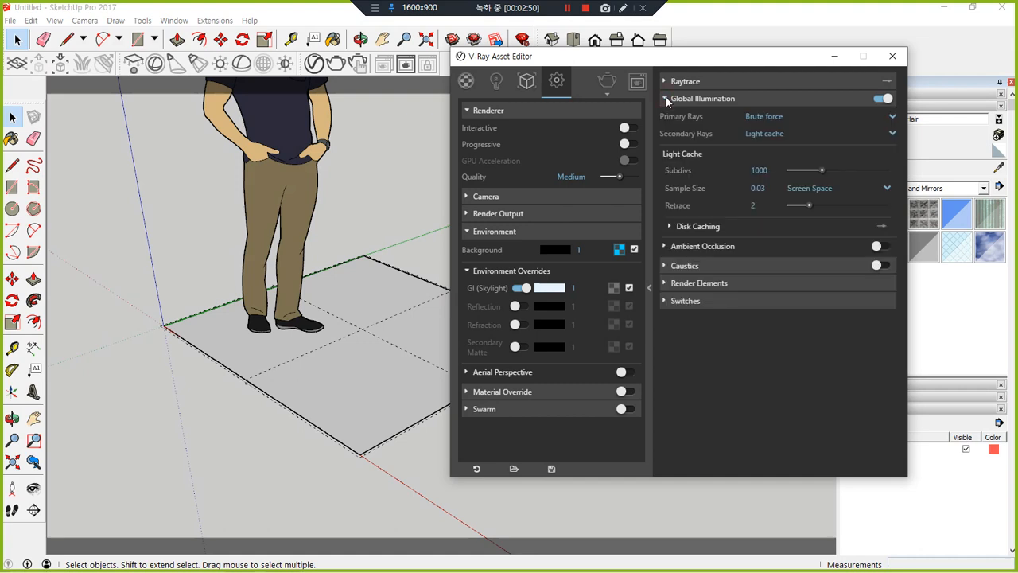
{"action": "left_click", "coordinate": [805, 117]}
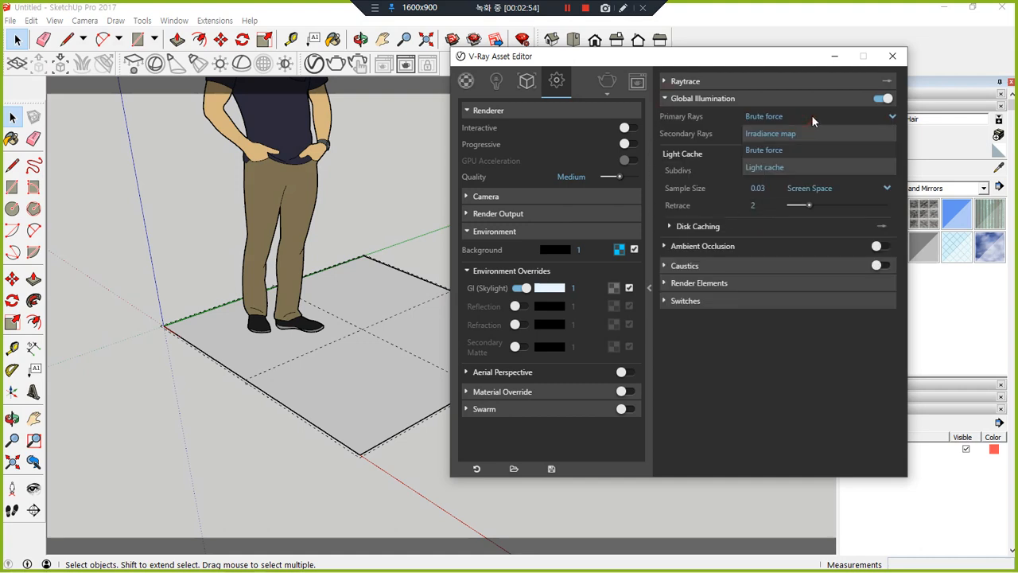
{"action": "left_click", "coordinate": [802, 131]}
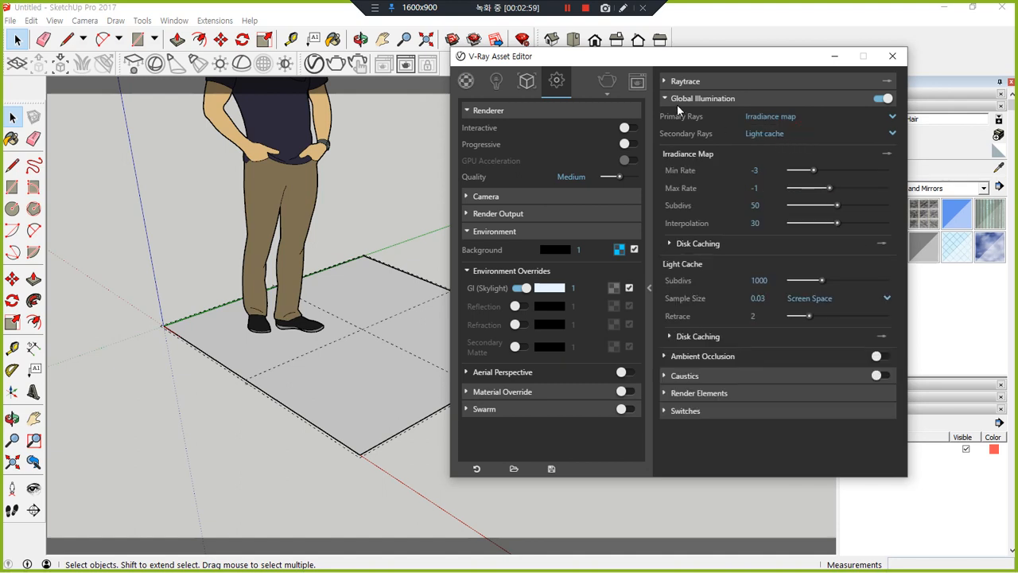
Set the raytrace noise limit to 0.02 and show the advanced raytrace options.
{"action": "left_click", "coordinate": [665, 82]}
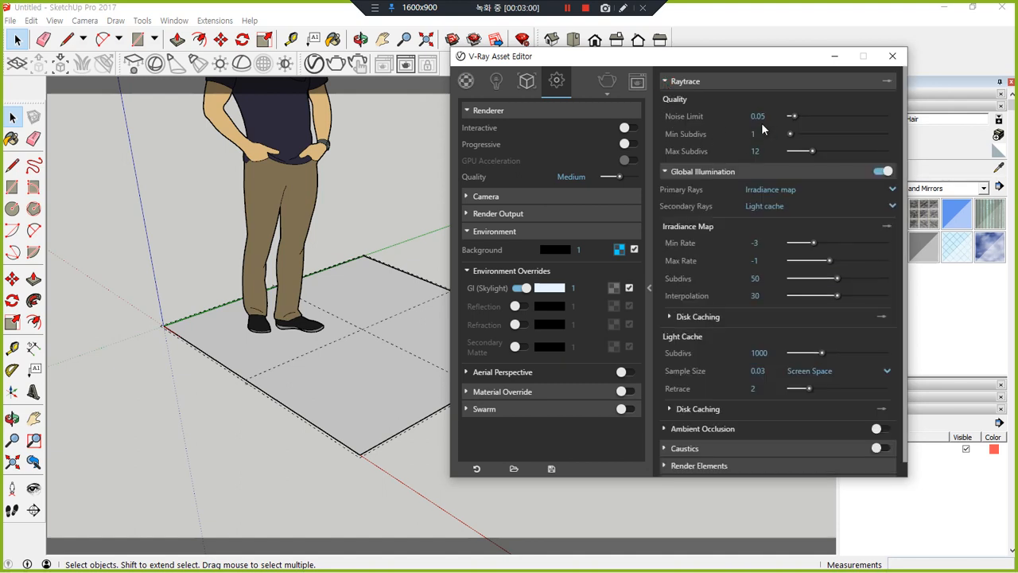
{"action": "left_click", "coordinate": [769, 117]}
{"action": "type", "text": "02"}
{"action": "key", "text": "Return"}
{"action": "left_click", "coordinate": [887, 82]}
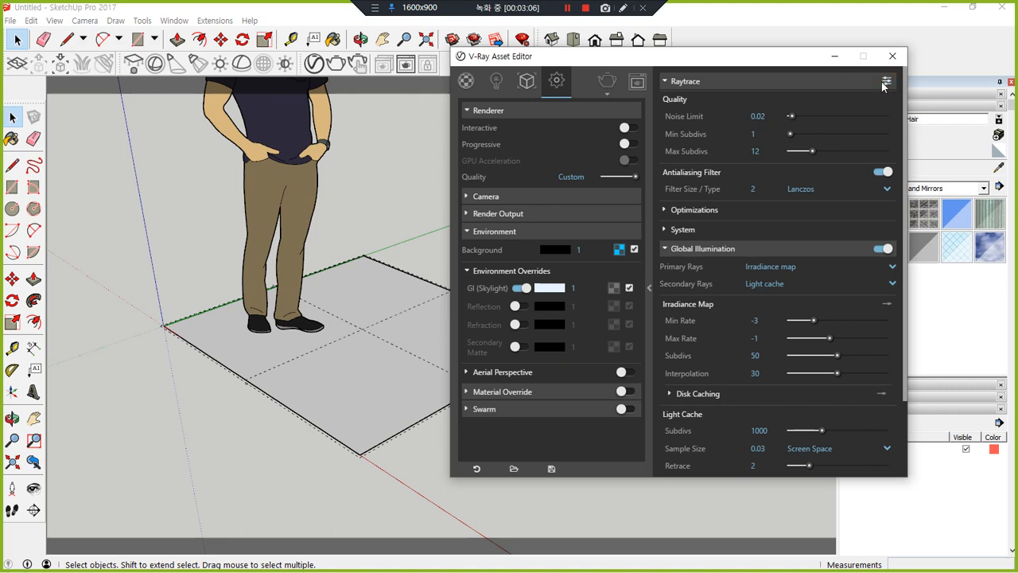
Set the raytrace antialiasing filter type to Catmull Rom and uncover the model behind the Asset Editor.
{"action": "left_click", "coordinate": [846, 189]}
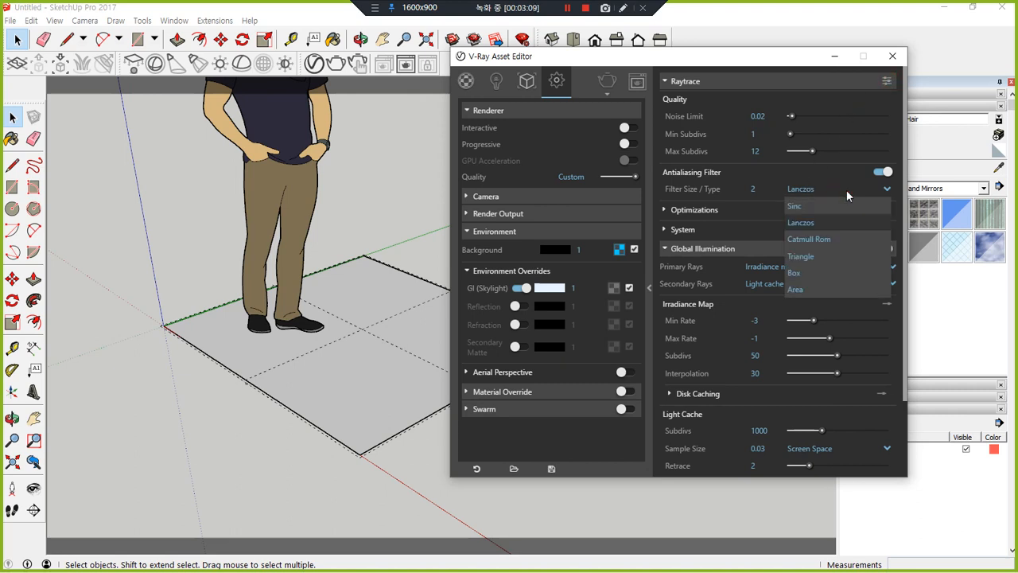
{"action": "left_click", "coordinate": [834, 240]}
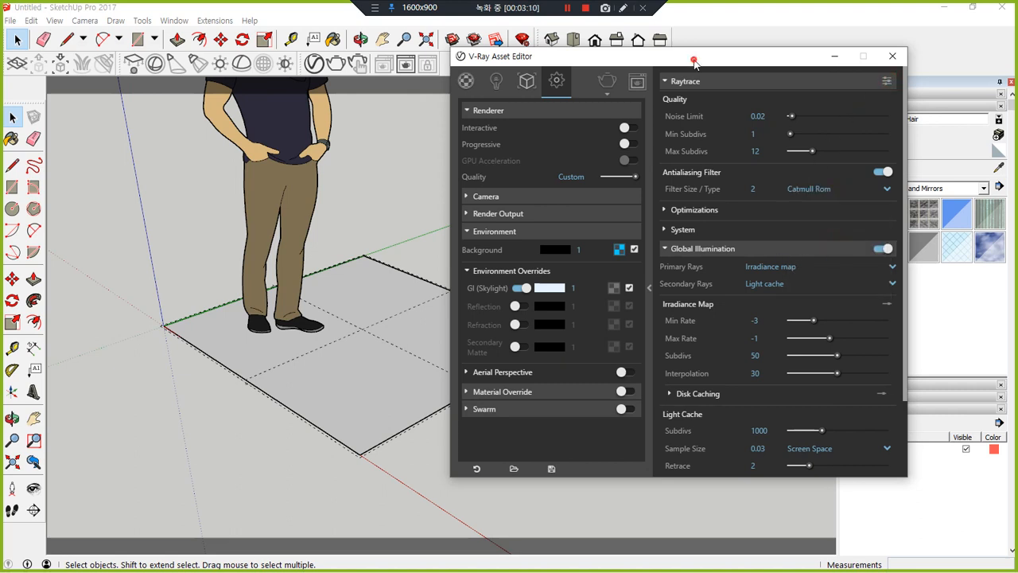
{"action": "left_click_drag", "start_coordinate": [694, 61], "coordinate": [792, 64]}
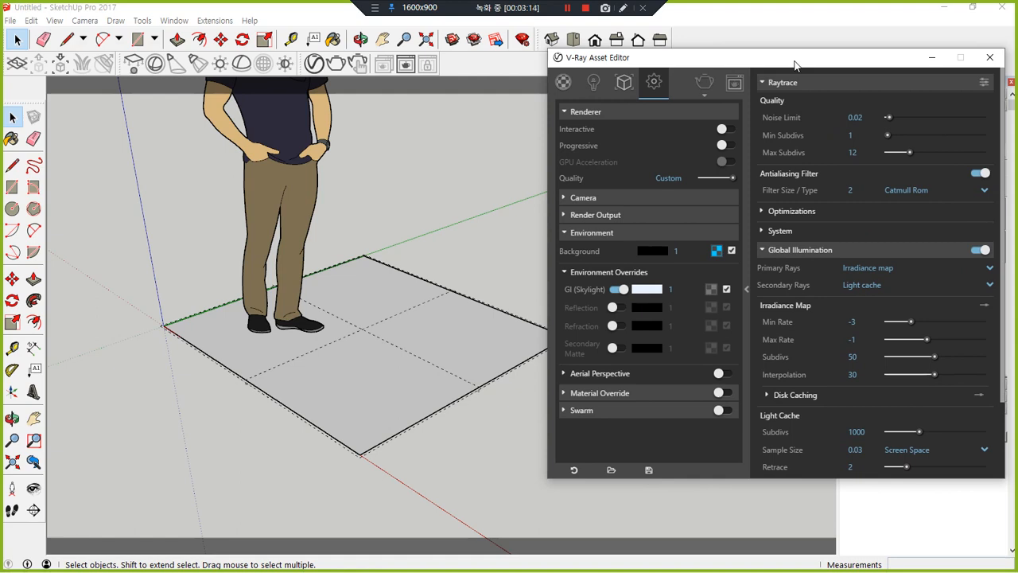
Render the scene and inspect the fur and its front edge up close in the frame buffer.
{"action": "left_click", "coordinate": [703, 84]}
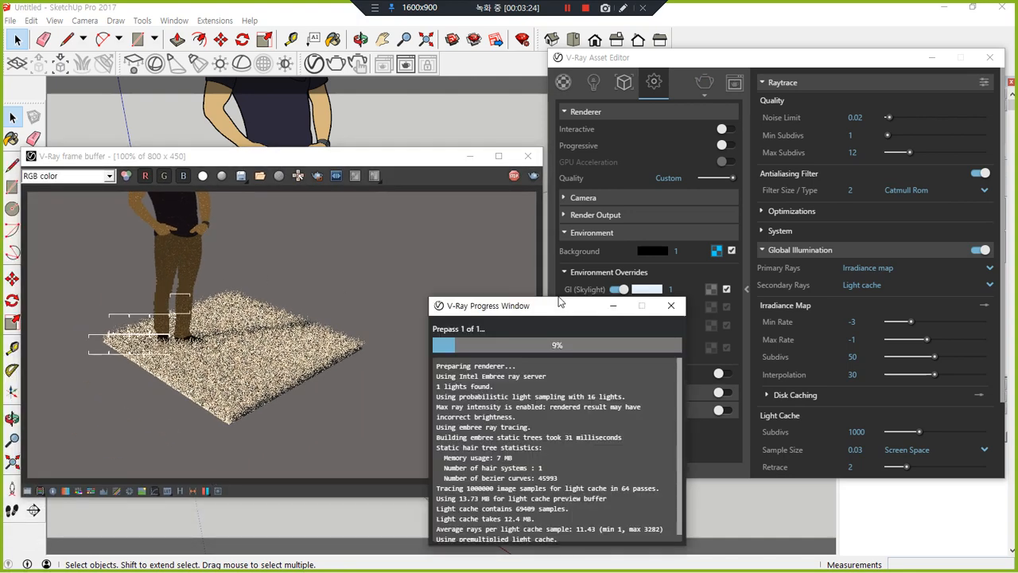
{"action": "left_click_drag", "start_coordinate": [559, 301], "coordinate": [584, 288]}
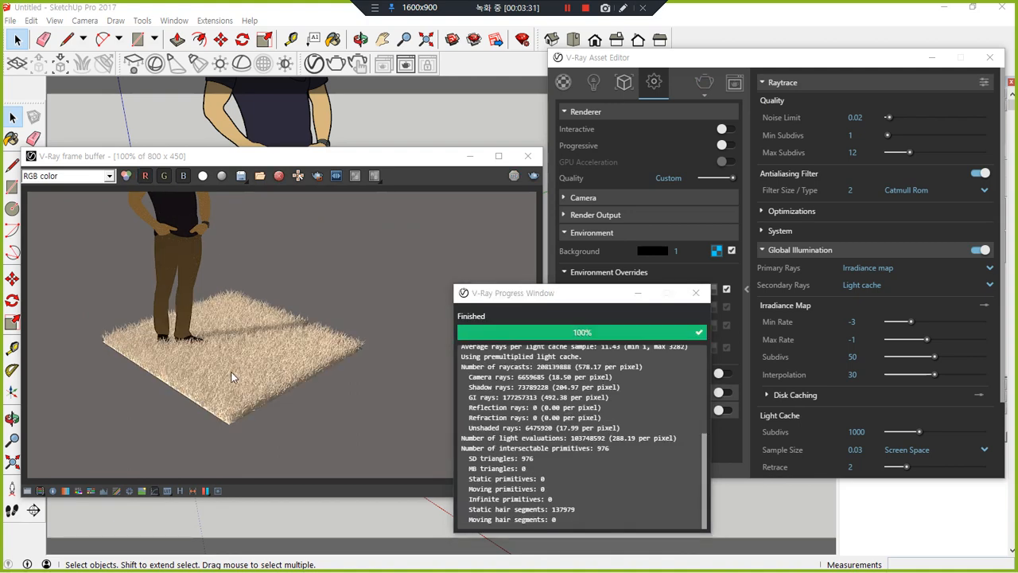
{"action": "scroll", "coordinate": [231, 377], "scroll_direction": "up", "scroll_amount": 1}
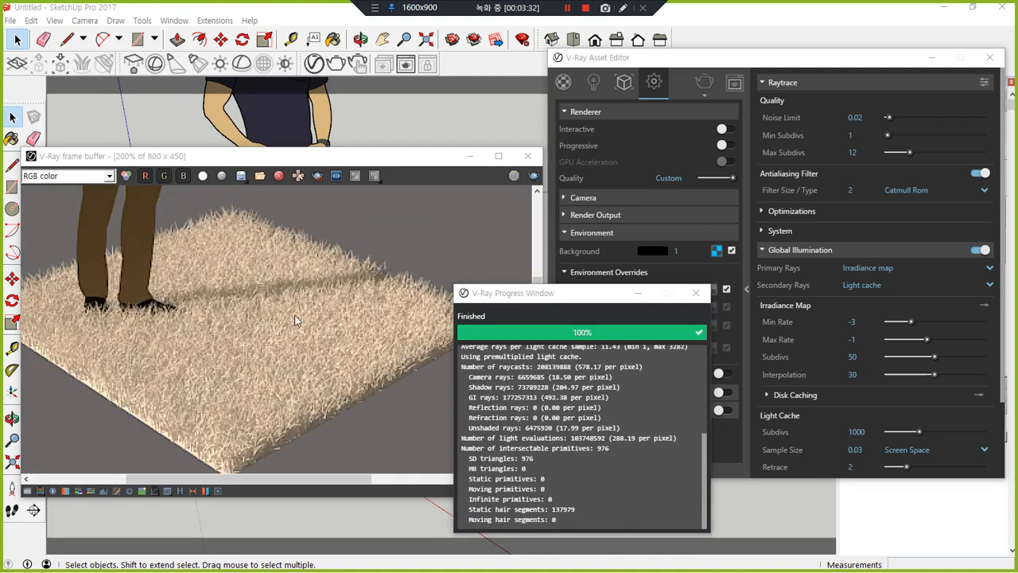
{"action": "scroll", "coordinate": [198, 390], "scroll_direction": "up", "scroll_amount": 1}
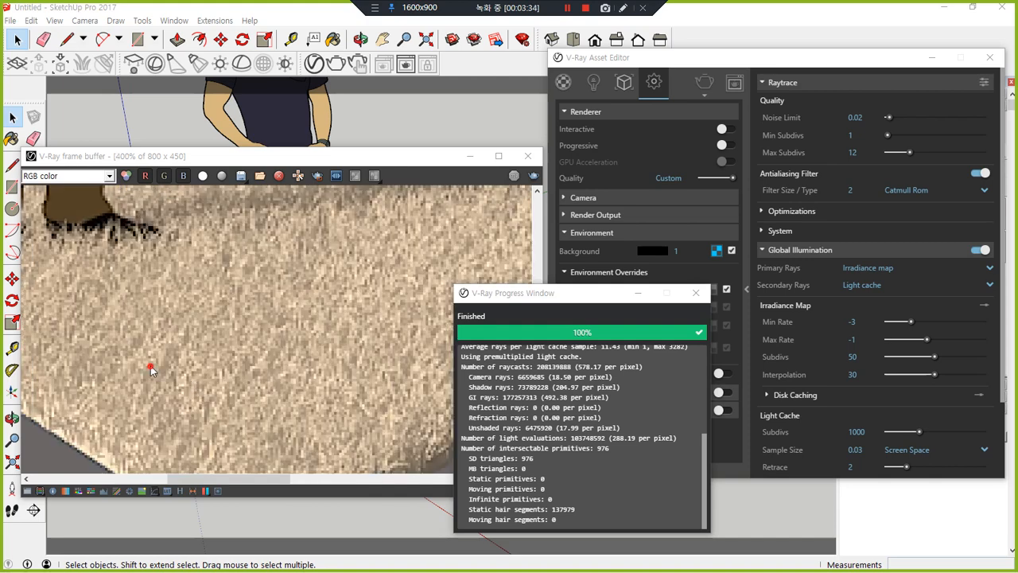
{"action": "middle_click_drag", "start_coordinate": [177, 333], "coordinate": [240, 357]}
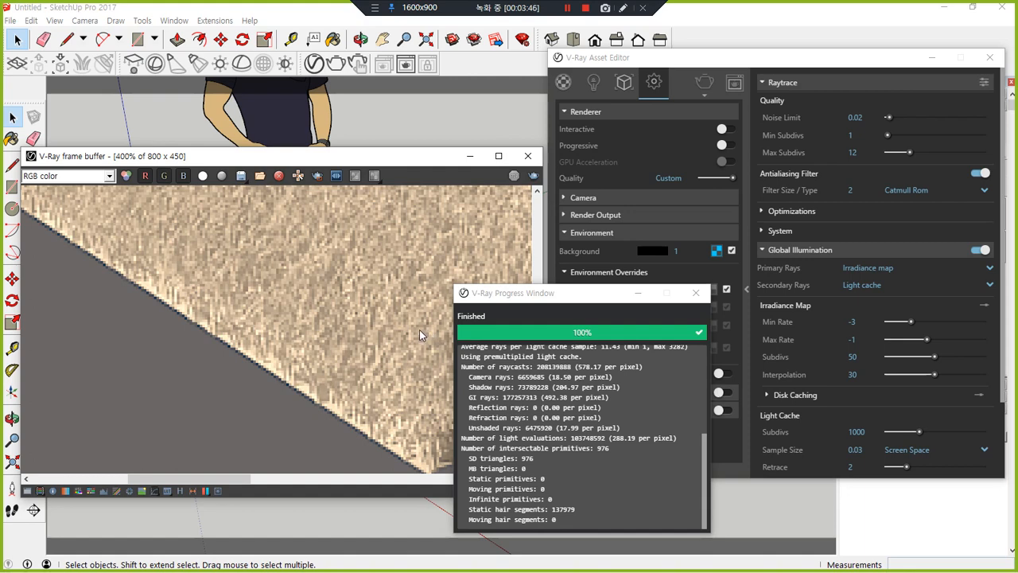
{"action": "scroll", "coordinate": [415, 325], "scroll_direction": "down", "scroll_amount": 1}
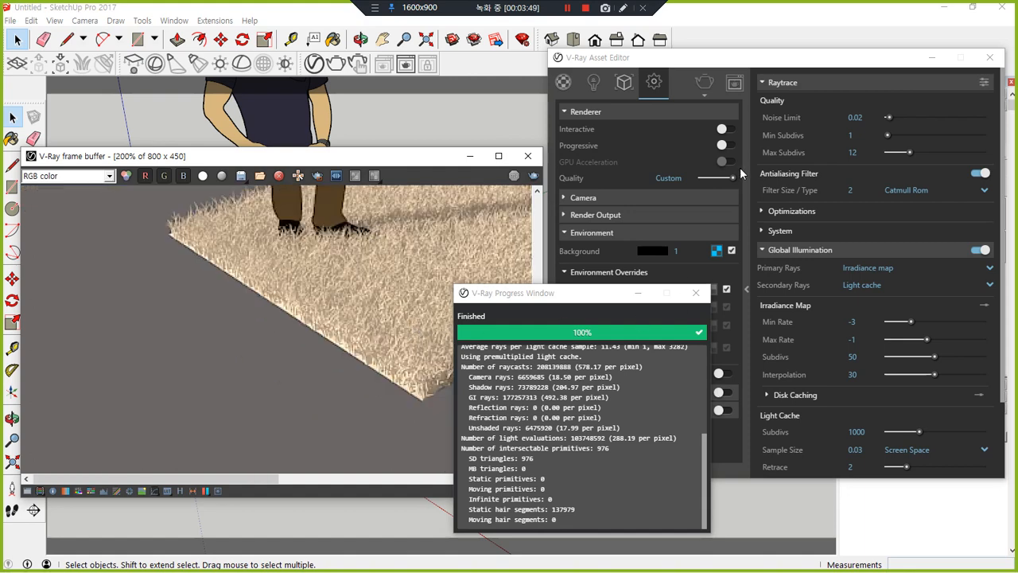
Close the V-Ray Asset Editor, the render progress window and the frame buffer.
{"action": "left_click_drag", "start_coordinate": [816, 65], "coordinate": [736, 95]}
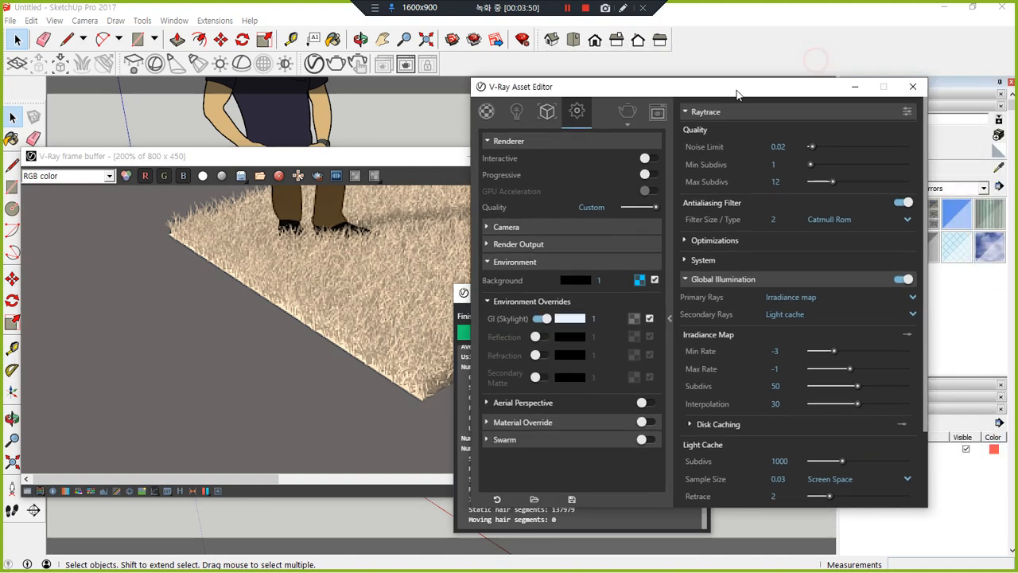
{"action": "left_click", "coordinate": [913, 85]}
{"action": "left_click", "coordinate": [696, 292]}
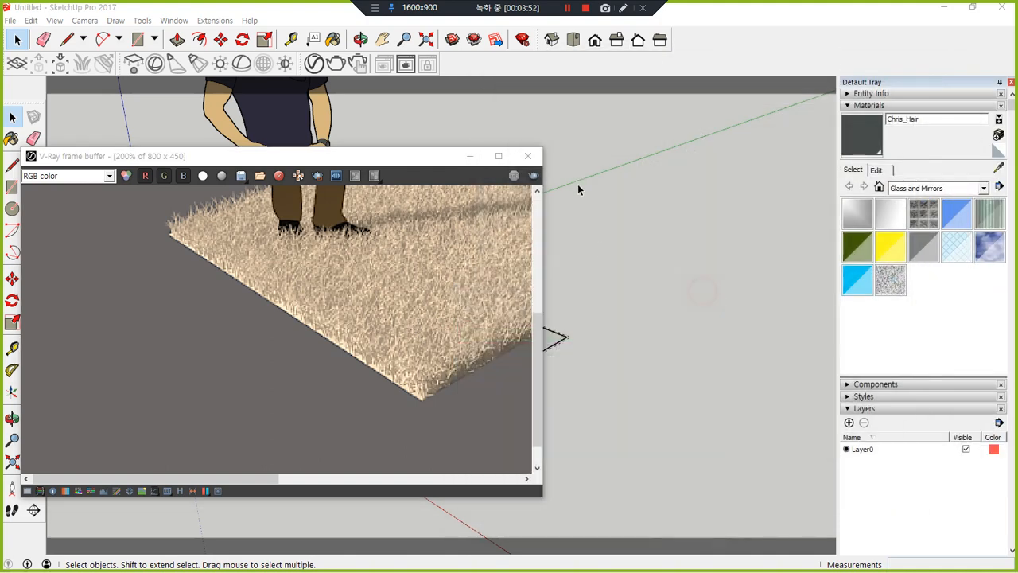
{"action": "left_click", "coordinate": [527, 156]}
Paint the fur rectangle group with the Grass Dark Green material from the Landscaping, Fencing and Vegetation collection.
{"action": "left_click", "coordinate": [491, 344]}
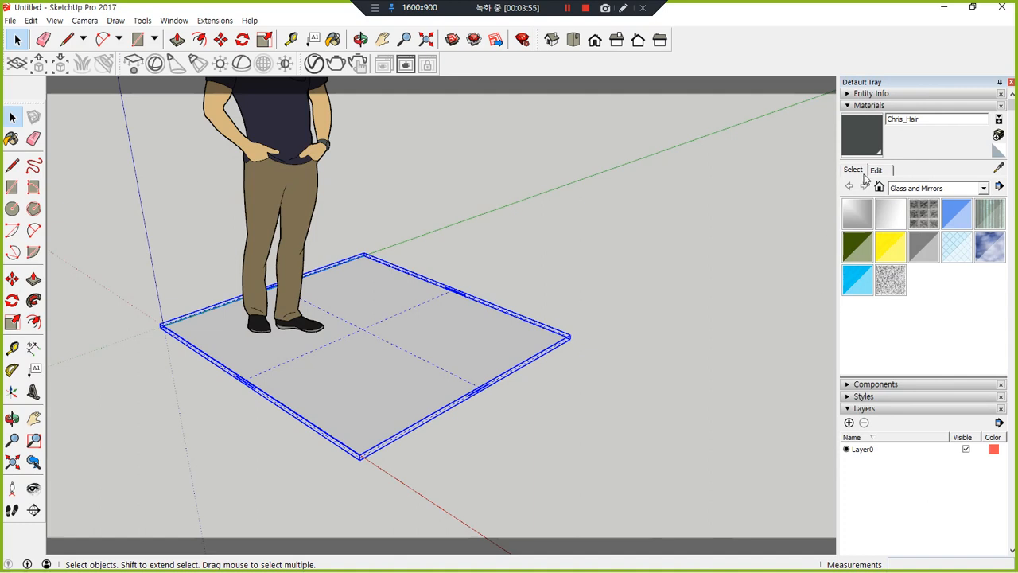
{"action": "left_click", "coordinate": [931, 191]}
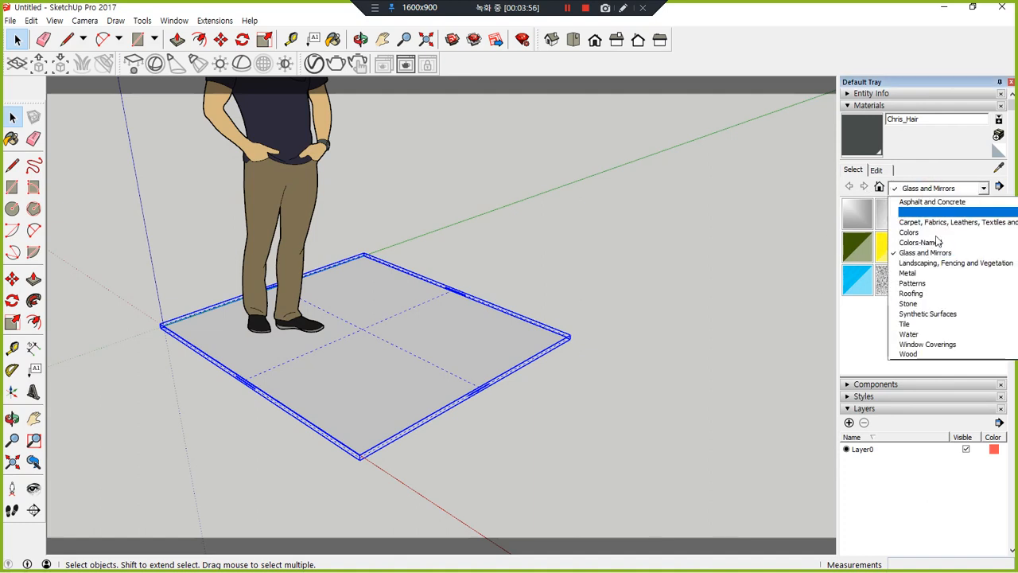
{"action": "left_click", "coordinate": [914, 262]}
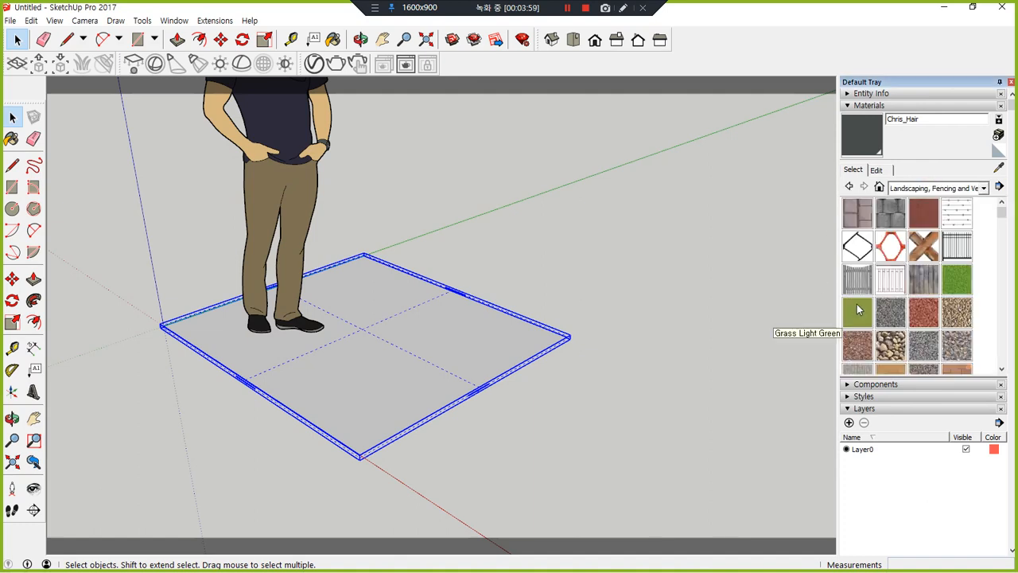
{"action": "left_click", "coordinate": [956, 280]}
{"action": "left_click", "coordinate": [482, 359]}
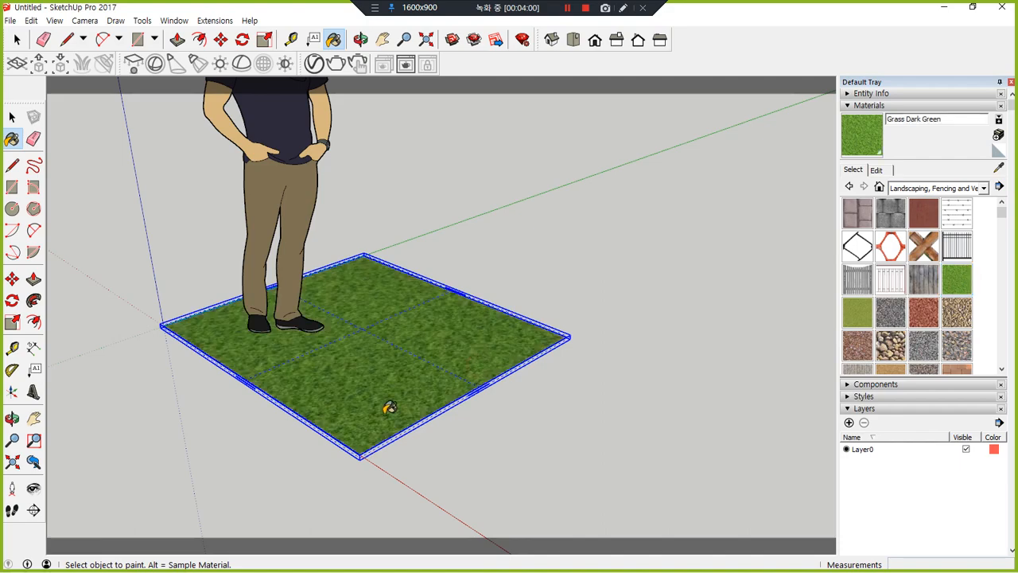
Render a close-up of the grass rectangle's front corner and set the frame buffer exposure to 1.26.
{"action": "scroll", "coordinate": [387, 409], "scroll_direction": "up", "scroll_amount": 5}
{"action": "scroll", "coordinate": [352, 454], "scroll_direction": "up", "scroll_amount": 4}
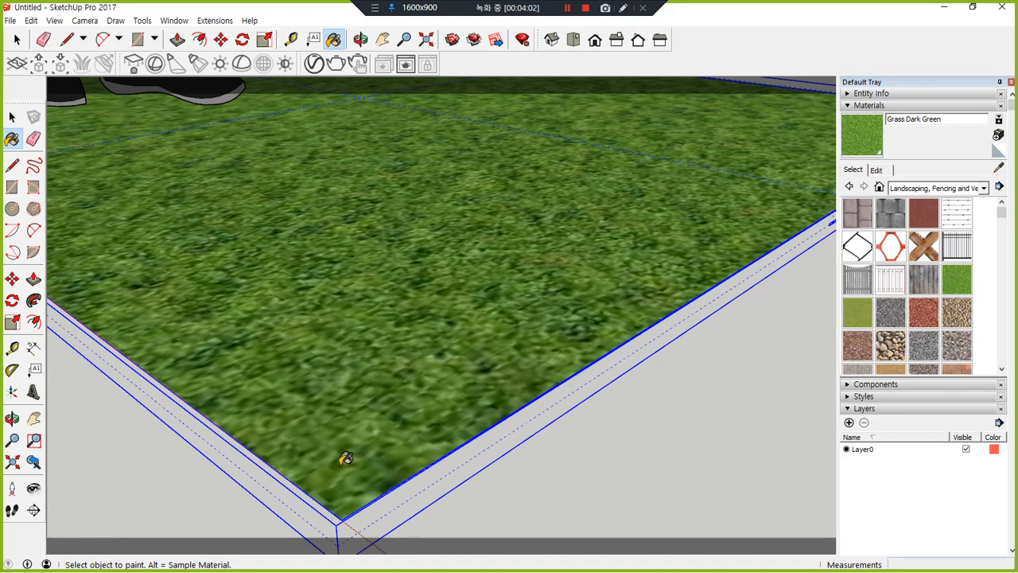
{"action": "mouse_move", "coordinate": [346, 438]}
{"action": "middle_mouse_down"}
{"action": "mouse_move", "coordinate": [377, 441]}
{"action": "mouse_move", "coordinate": [425, 425]}
{"action": "middle_mouse_up"}
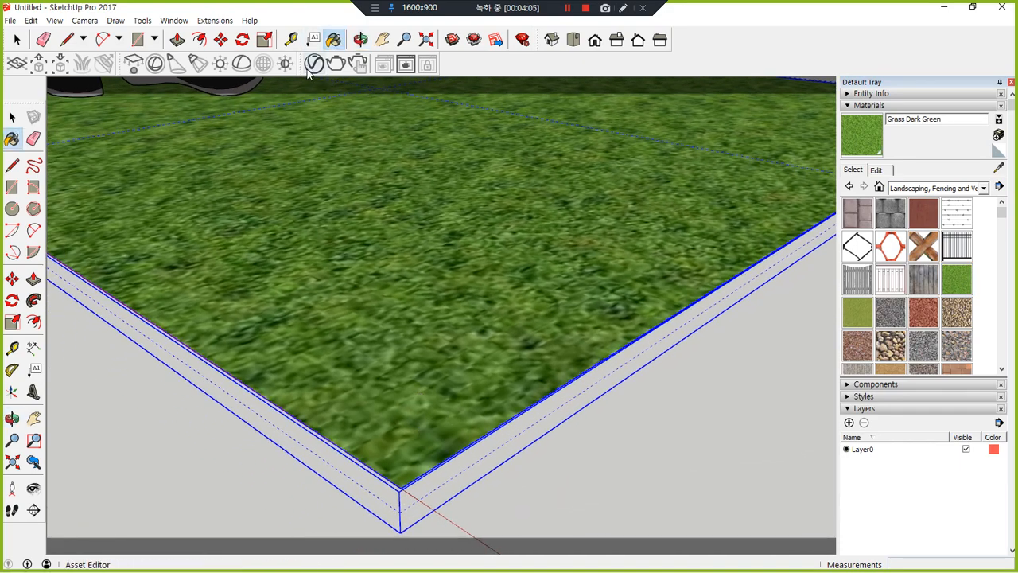
{"action": "left_click", "coordinate": [333, 39]}
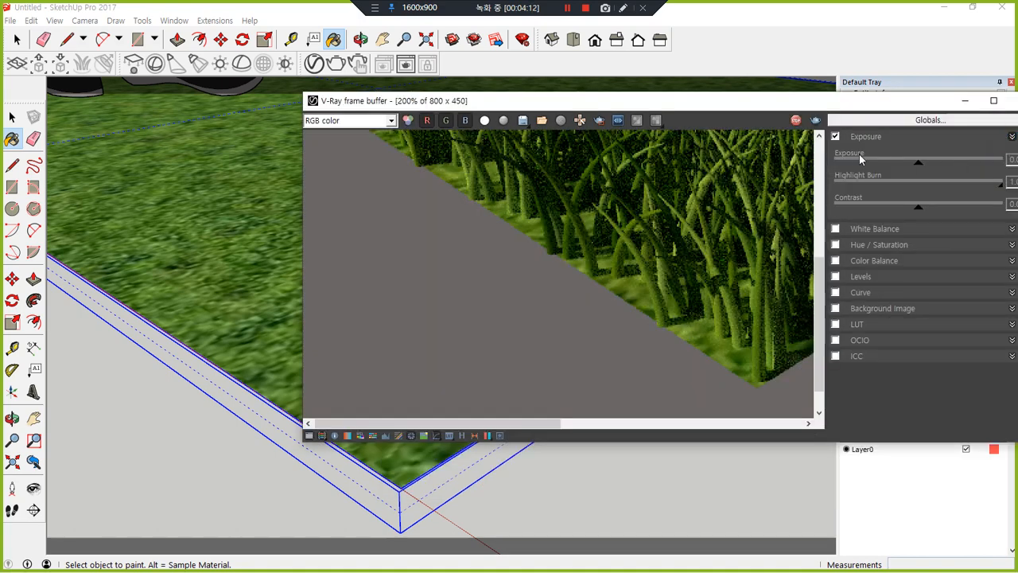
{"action": "left_click_drag", "start_coordinate": [944, 164], "coordinate": [941, 166]}
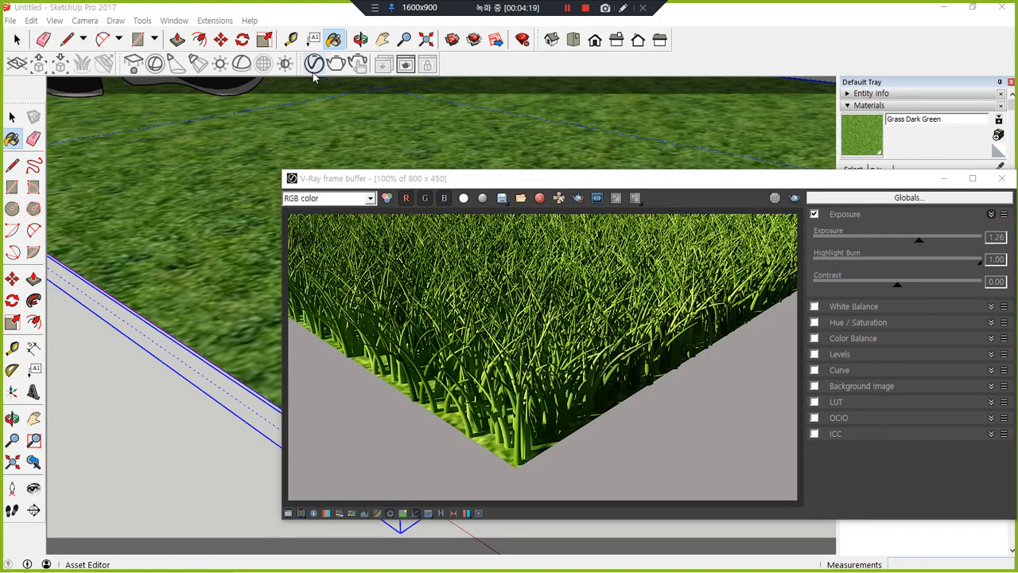
Open the V-Ray Fur geometry's basic parameters in the Asset Editor with the Gravity value ready for editing.
{"action": "left_click", "coordinate": [315, 65]}
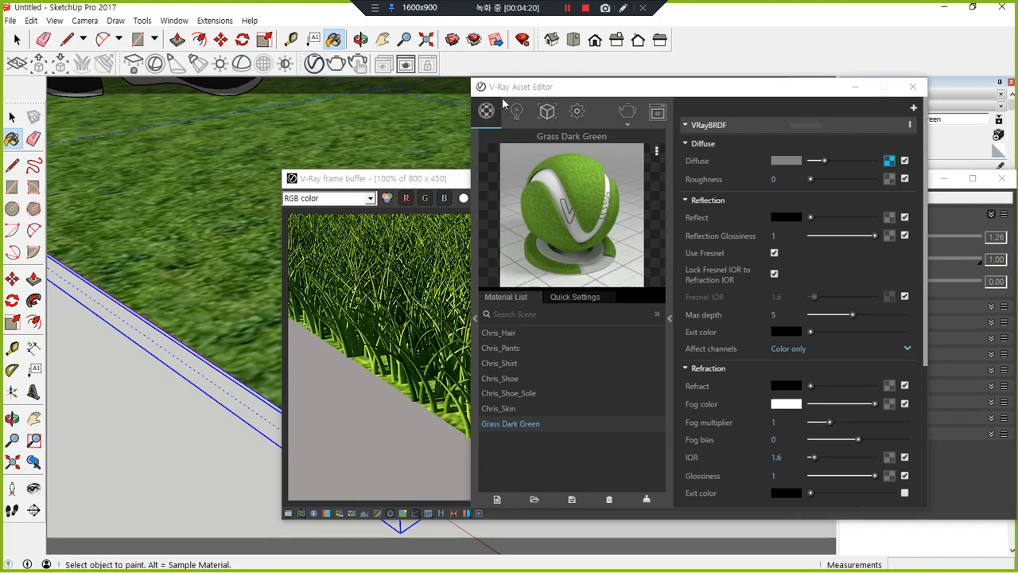
{"action": "left_click_drag", "start_coordinate": [505, 82], "coordinate": [412, 59]}
{"action": "left_click", "coordinate": [452, 90]}
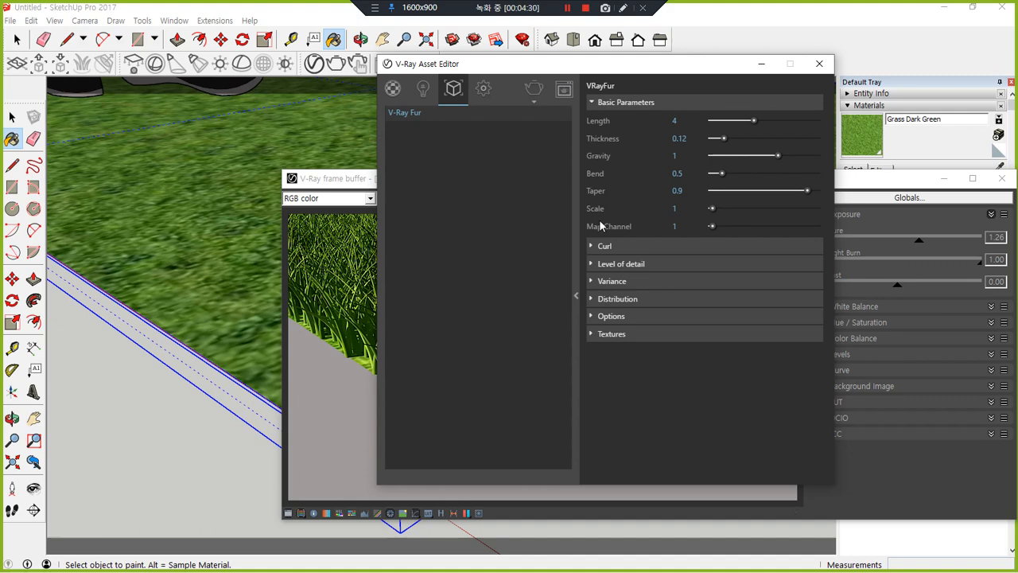
{"action": "left_click", "coordinate": [684, 157]}
{"action": "left_click_drag", "start_coordinate": [476, 388], "coordinate": [494, 237]}
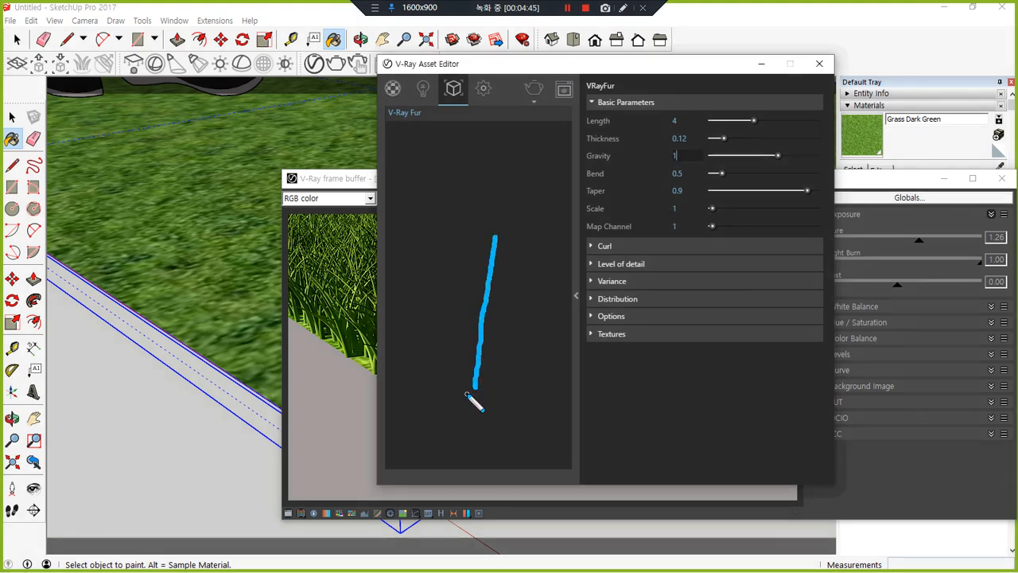
{"action": "left_click_drag", "start_coordinate": [464, 390], "coordinate": [446, 226]}
{"action": "left_click_drag", "start_coordinate": [420, 385], "coordinate": [410, 206]}
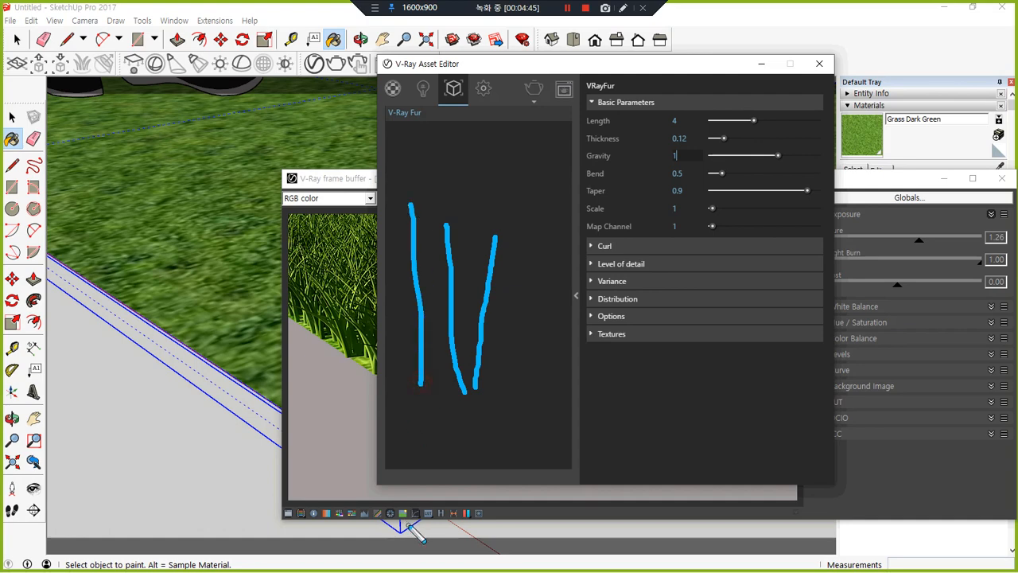
{"action": "mouse_move", "coordinate": [462, 125]}
{"action": "left_mouse_down"}
{"action": "mouse_move", "coordinate": [460, 165]}
{"action": "mouse_move", "coordinate": [480, 158]}
{"action": "left_mouse_up"}
{"action": "key", "text": "Delete"}
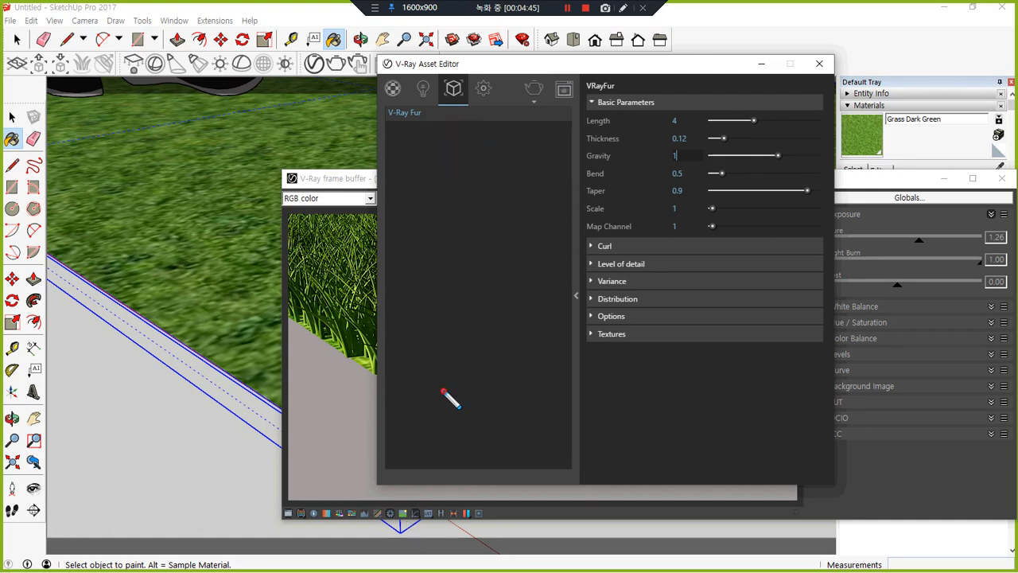
{"action": "mouse_move", "coordinate": [443, 391]}
{"action": "left_mouse_down"}
{"action": "mouse_move", "coordinate": [457, 295]}
{"action": "mouse_move", "coordinate": [495, 248]}
{"action": "left_mouse_up"}
{"action": "mouse_move", "coordinate": [428, 375]}
{"action": "left_mouse_down"}
{"action": "mouse_move", "coordinate": [400, 307]}
{"action": "mouse_move", "coordinate": [356, 249]}
{"action": "left_mouse_up"}
{"action": "left_click_drag", "start_coordinate": [464, 368], "coordinate": [531, 283]}
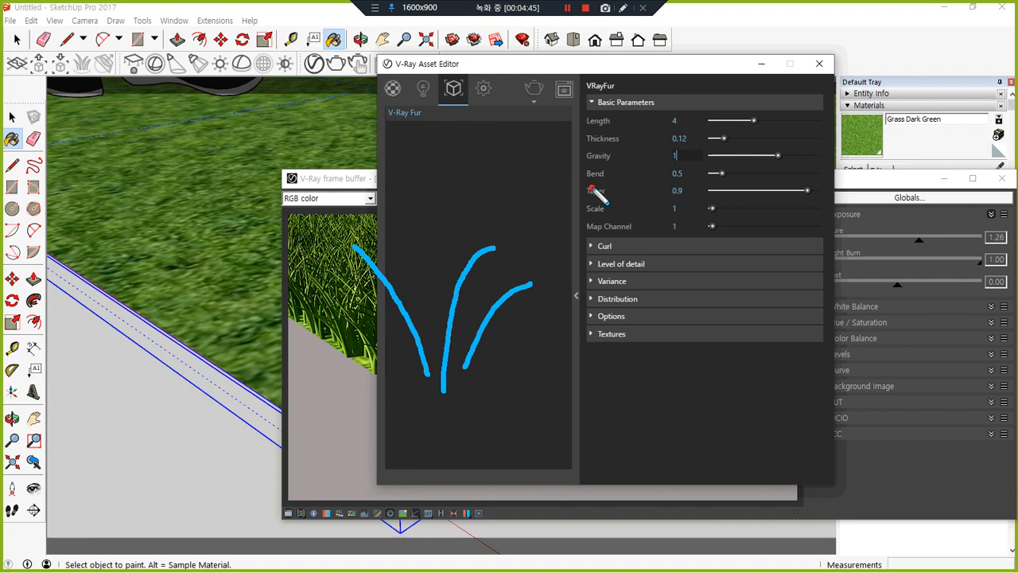
{"action": "left_click_drag", "start_coordinate": [591, 189], "coordinate": [722, 188]}
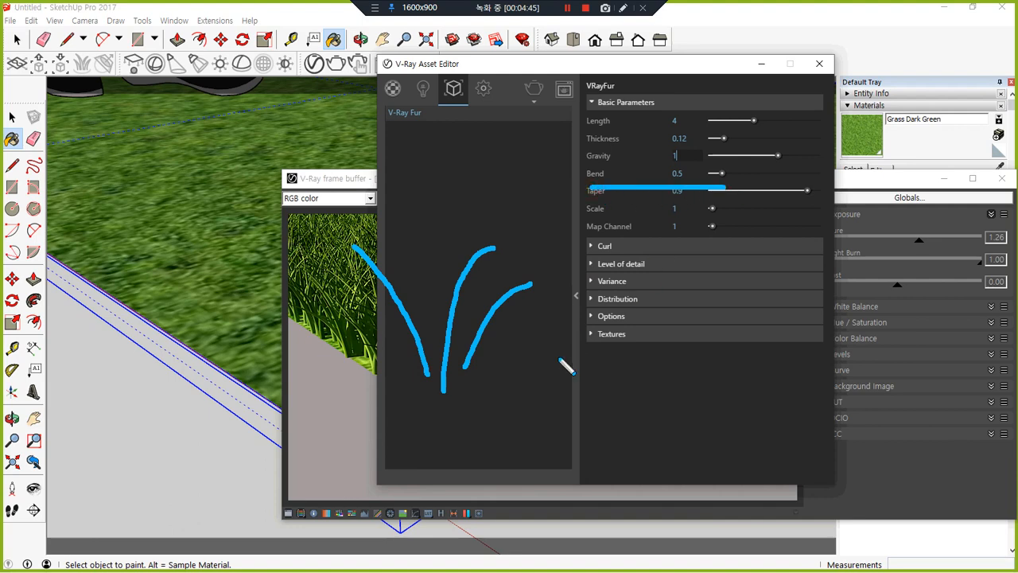
{"action": "key", "text": "Delete"}
{"action": "mouse_move", "coordinate": [440, 370]}
{"action": "left_mouse_down"}
{"action": "mouse_move", "coordinate": [509, 277]}
{"action": "mouse_move", "coordinate": [554, 272]}
{"action": "left_mouse_up"}
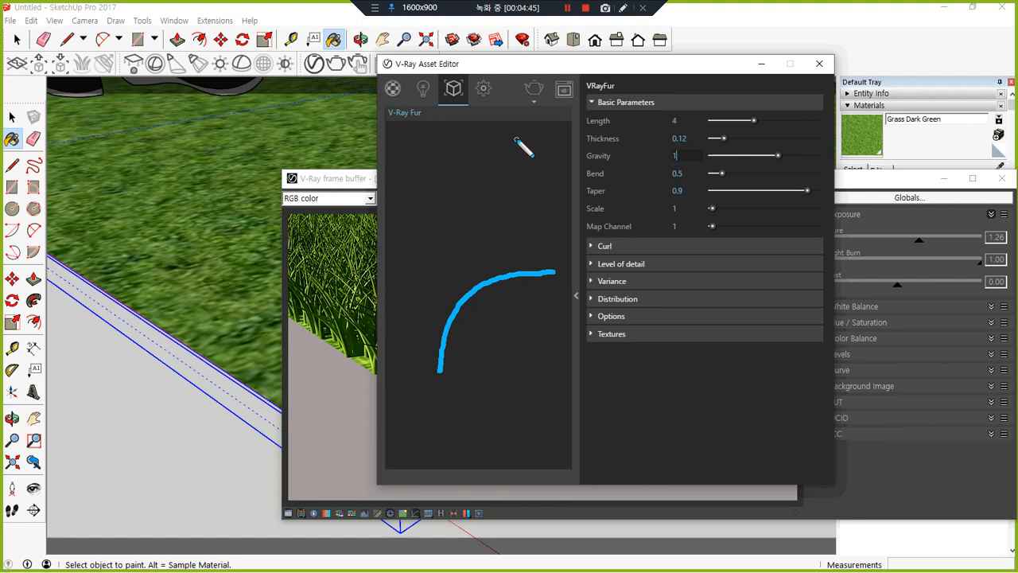
{"action": "mouse_move", "coordinate": [517, 140]}
{"action": "left_mouse_down"}
{"action": "mouse_move", "coordinate": [523, 213]}
{"action": "mouse_move", "coordinate": [547, 190]}
{"action": "mouse_move", "coordinate": [465, 189]}
{"action": "left_mouse_up"}
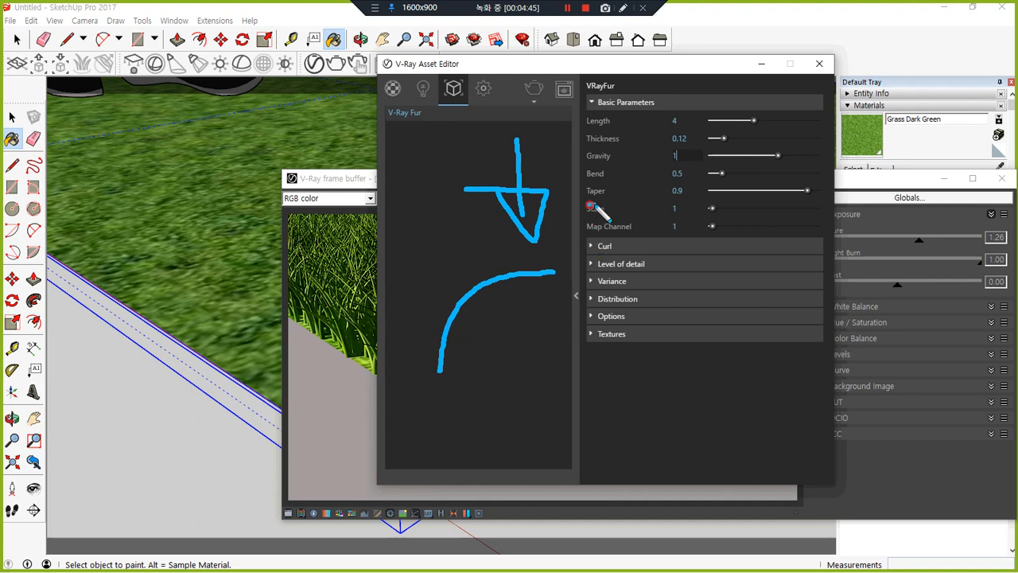
{"action": "left_click_drag", "start_coordinate": [587, 205], "coordinate": [698, 204]}
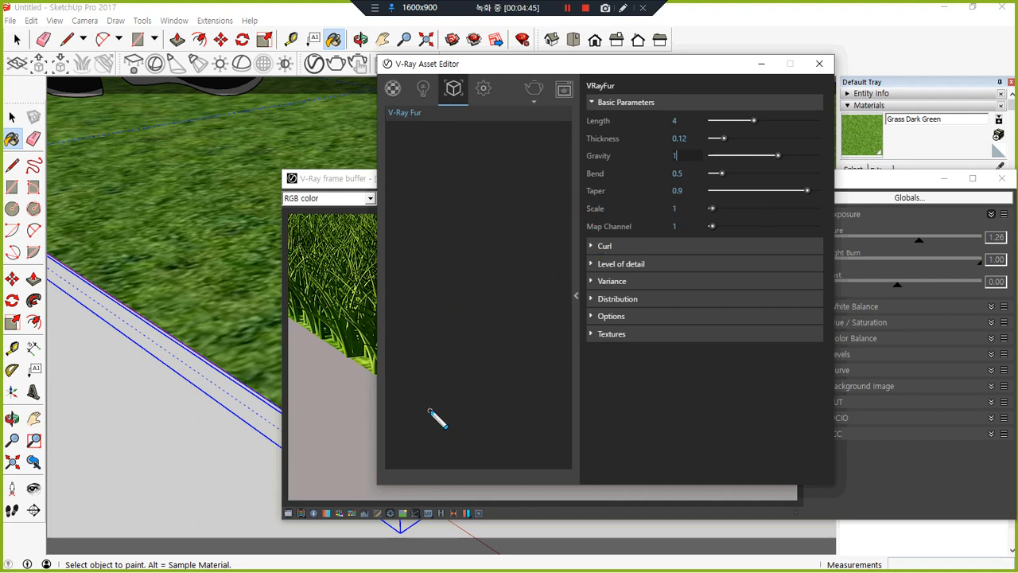
{"action": "mouse_move", "coordinate": [429, 411]}
{"action": "left_mouse_down"}
{"action": "mouse_move", "coordinate": [511, 414]}
{"action": "mouse_move", "coordinate": [430, 405]}
{"action": "mouse_move", "coordinate": [459, 199]}
{"action": "left_mouse_up"}
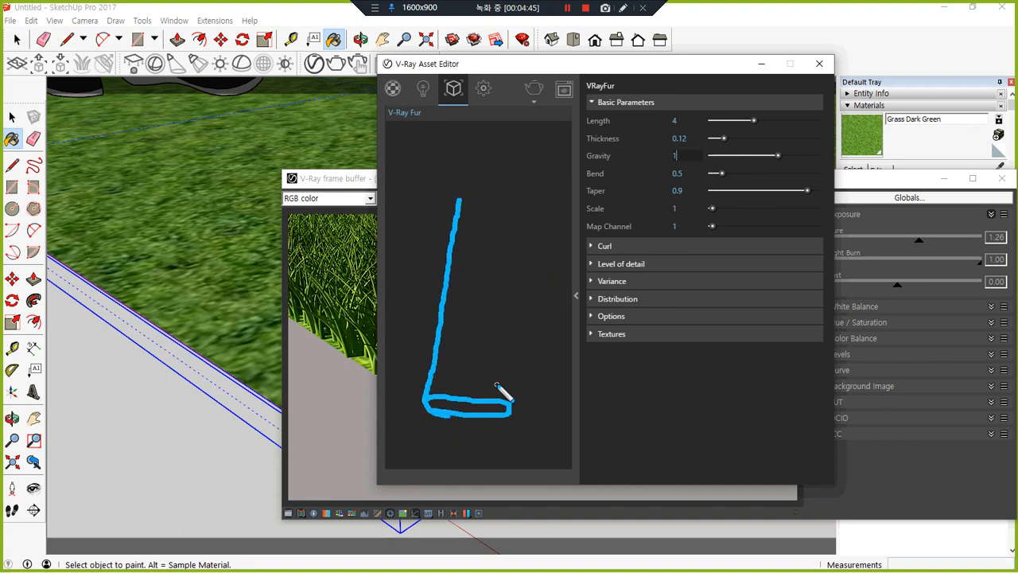
{"action": "left_click_drag", "start_coordinate": [510, 410], "coordinate": [460, 201]}
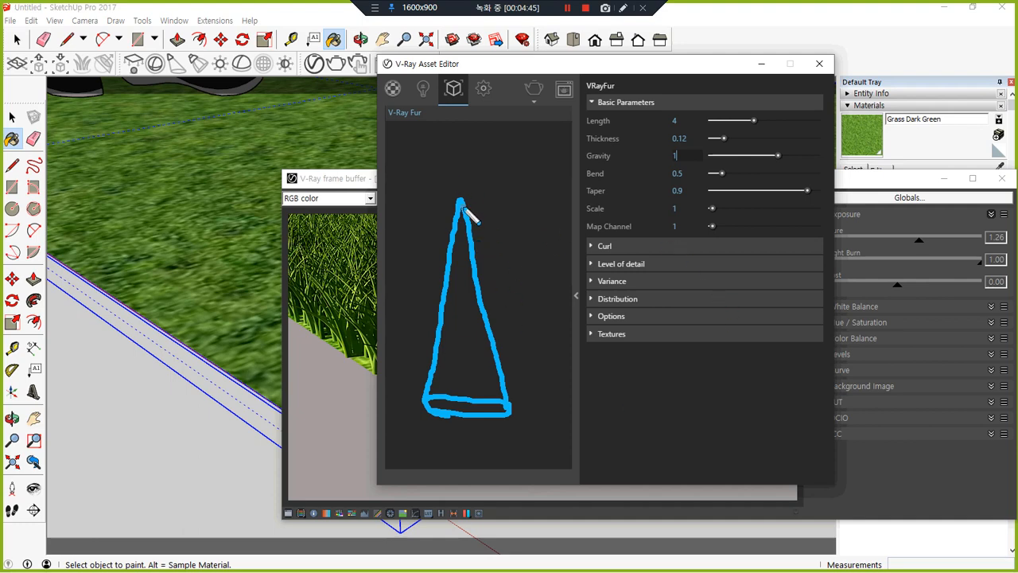
{"action": "left_click_drag", "start_coordinate": [458, 201], "coordinate": [460, 200]}
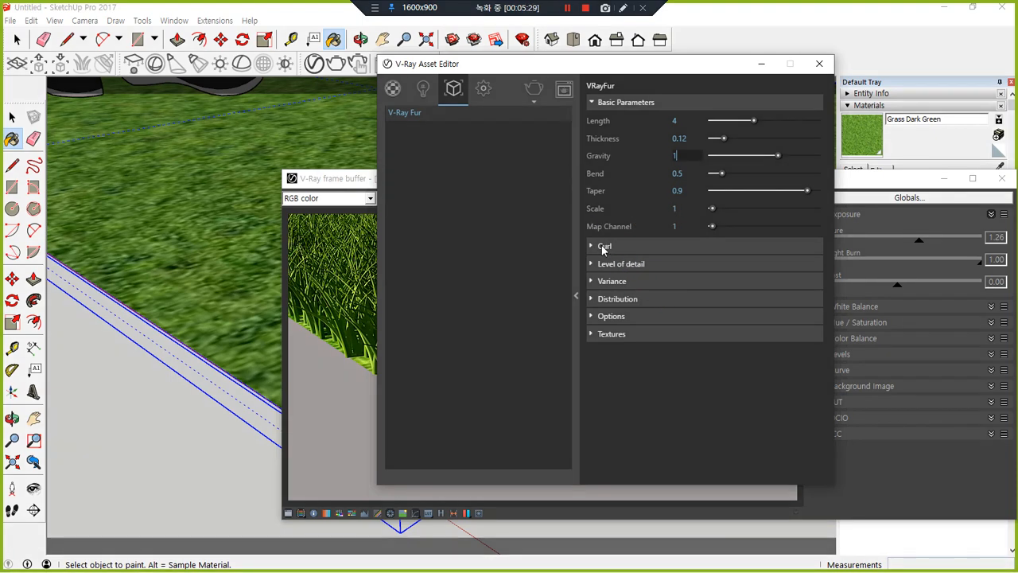
Expand the Curl settings of the V-Ray Fur to examine the curl radius and number of curls options.
{"action": "left_click", "coordinate": [602, 246]}
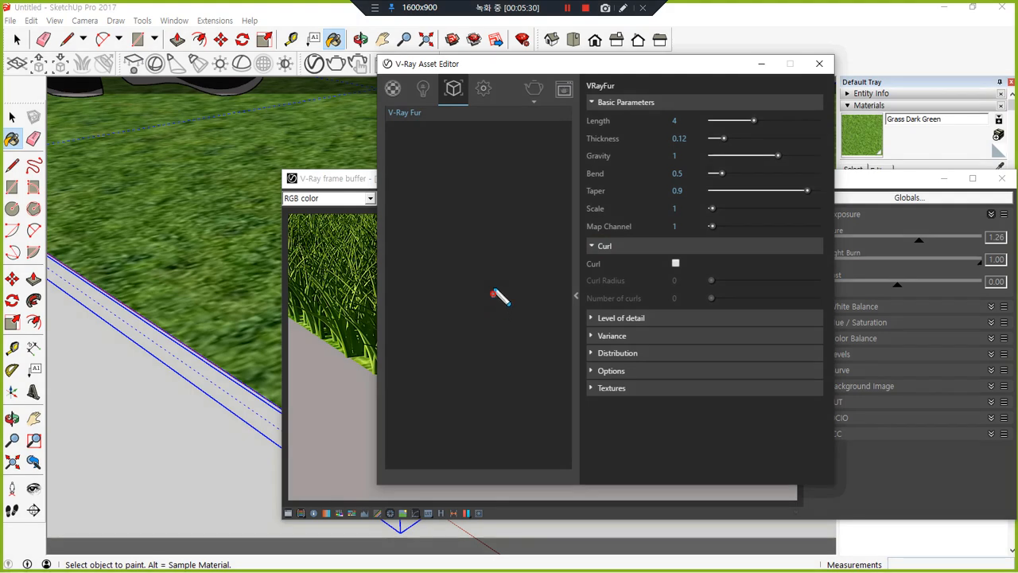
{"action": "left_click_drag", "start_coordinate": [493, 296], "coordinate": [387, 259]}
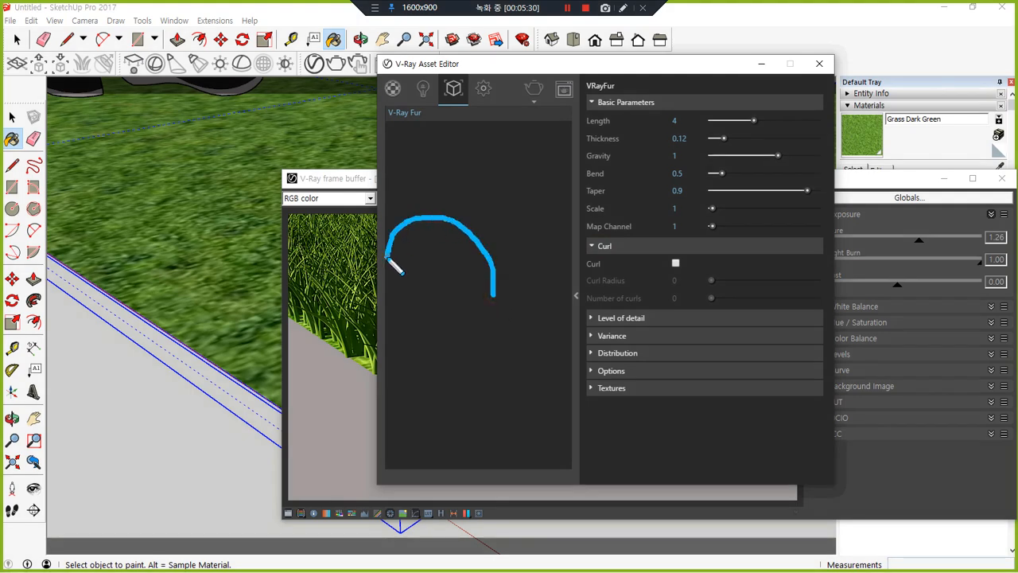
{"action": "mouse_move", "coordinate": [511, 293]}
{"action": "left_mouse_down"}
{"action": "mouse_move", "coordinate": [422, 273]}
{"action": "mouse_move", "coordinate": [473, 228]}
{"action": "mouse_move", "coordinate": [446, 226]}
{"action": "left_mouse_up"}
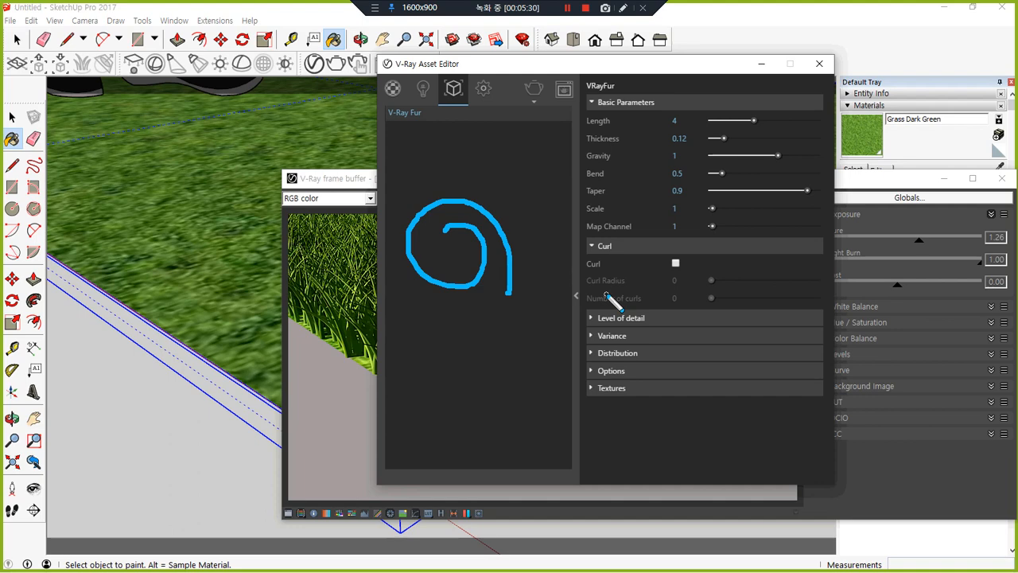
Toggle the fur's Curl option on and off to examine its Curl Radius and Number of curls settings, leaving the section collapsed.
{"action": "key", "text": "e"}
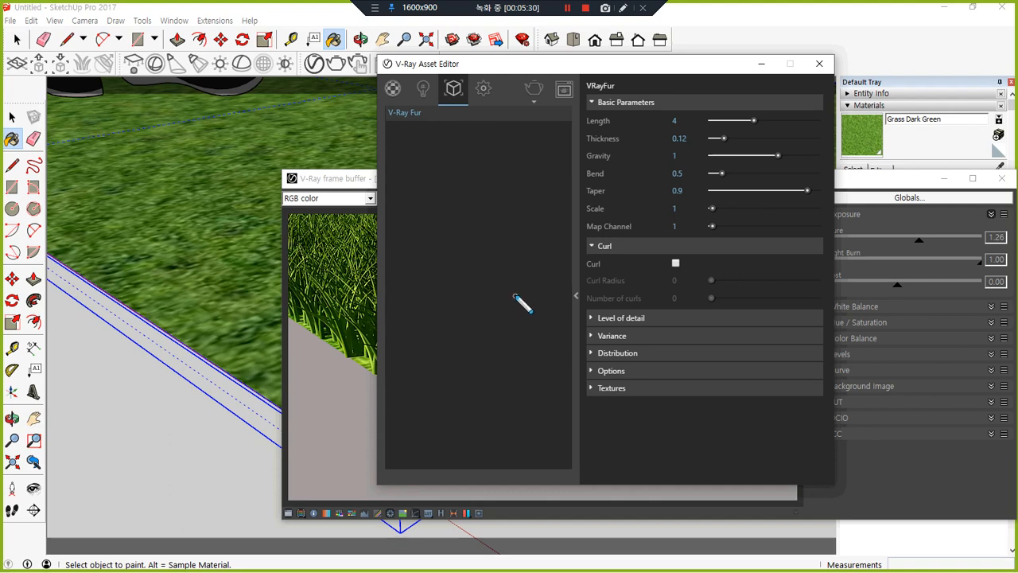
{"action": "mouse_move", "coordinate": [515, 296]}
{"action": "left_mouse_down"}
{"action": "mouse_move", "coordinate": [474, 218]}
{"action": "mouse_move", "coordinate": [439, 215]}
{"action": "mouse_move", "coordinate": [482, 254]}
{"action": "mouse_move", "coordinate": [469, 230]}
{"action": "left_mouse_up"}
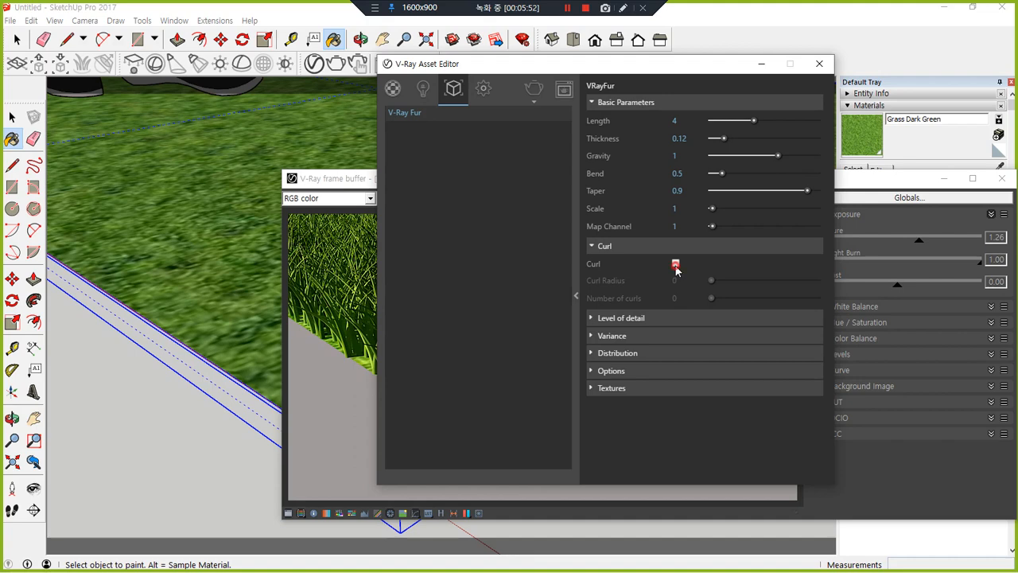
{"action": "left_click", "coordinate": [675, 264]}
{"action": "mouse_move", "coordinate": [676, 273]}
{"action": "left_mouse_down"}
{"action": "mouse_move", "coordinate": [609, 305]}
{"action": "mouse_move", "coordinate": [622, 312]}
{"action": "left_mouse_up"}
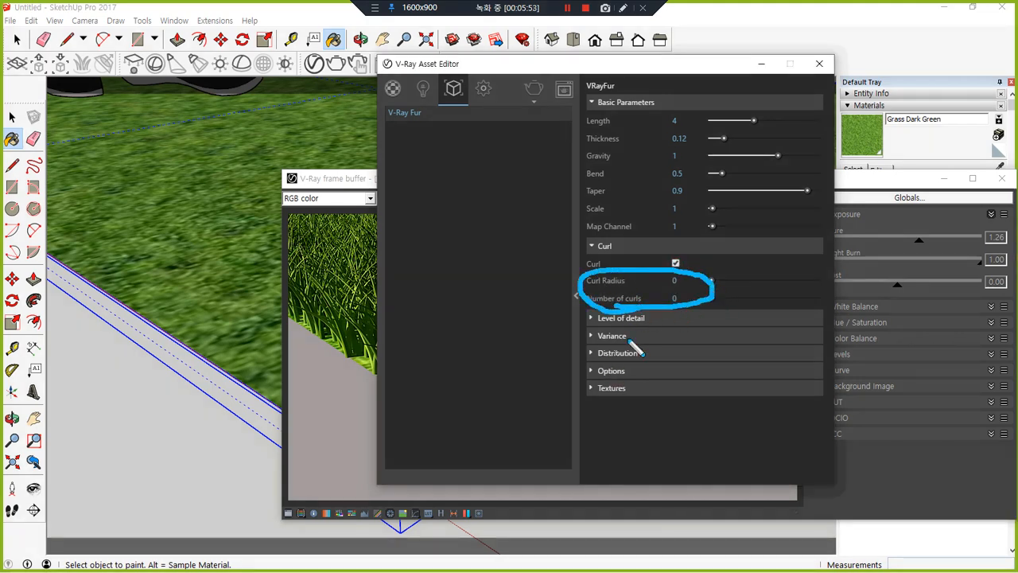
{"action": "left_click", "coordinate": [675, 263]}
{"action": "left_click", "coordinate": [590, 246]}
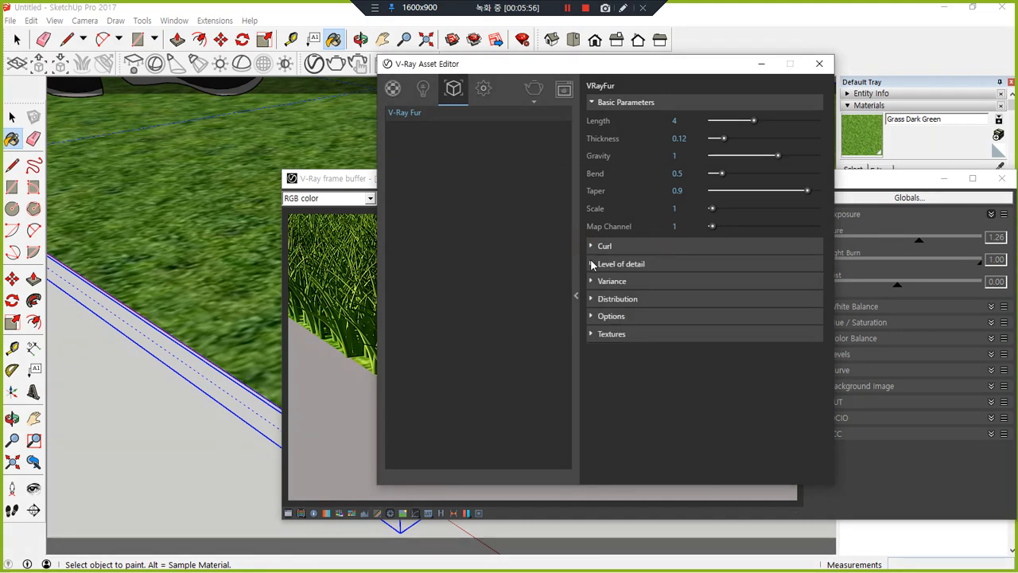
Examine the fur's Level of detail and Variance settings one after the other, collapsing each section.
{"action": "left_click", "coordinate": [592, 264]}
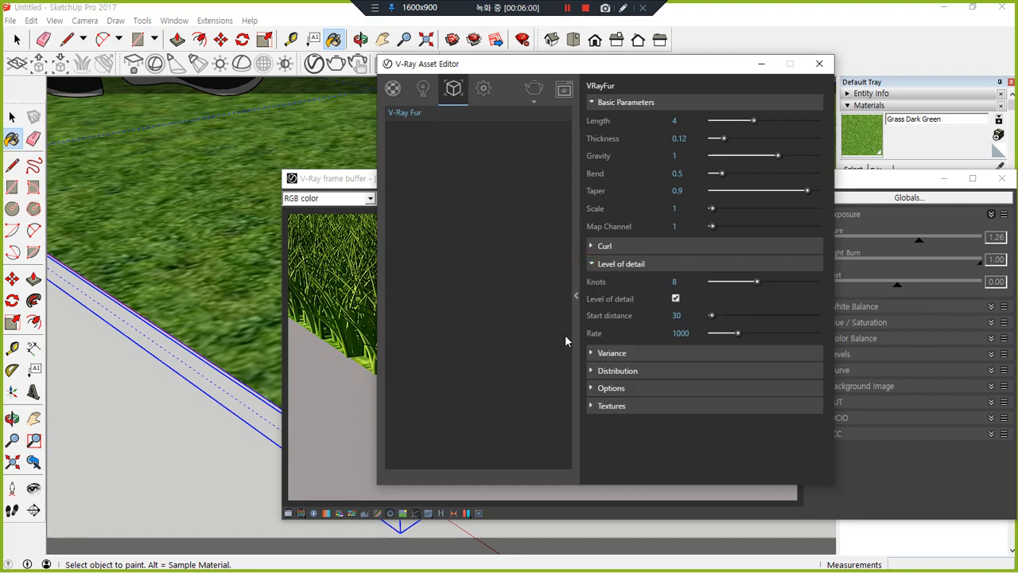
{"action": "left_click", "coordinate": [592, 267]}
{"action": "left_click", "coordinate": [590, 283]}
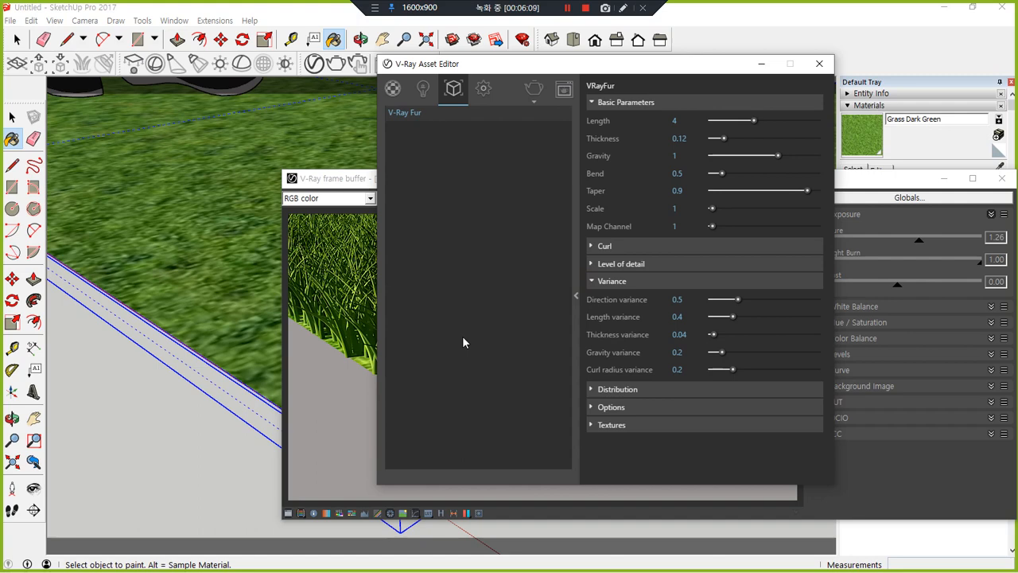
{"action": "left_click", "coordinate": [600, 286]}
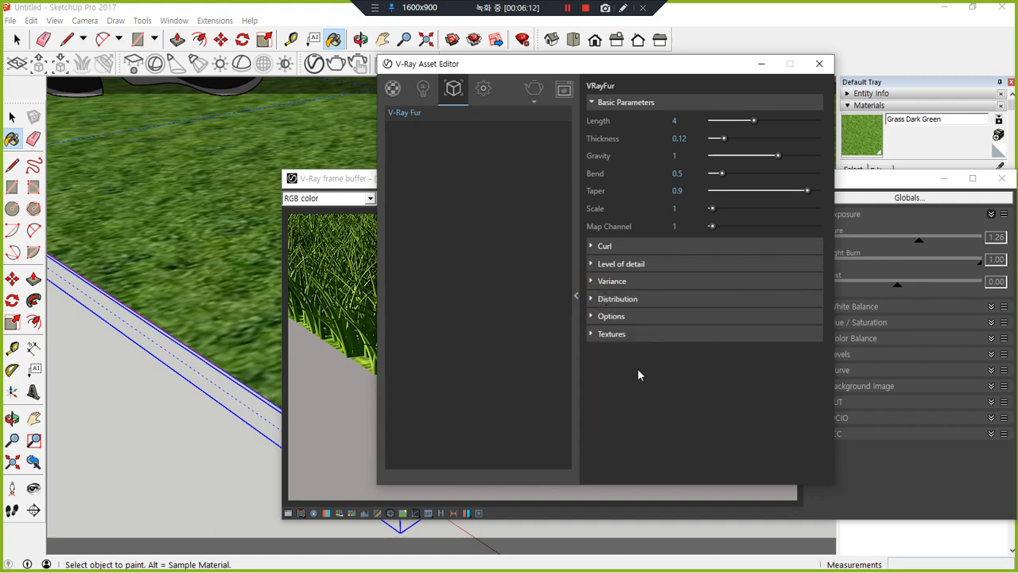
Close the V-Ray Asset Editor and the frame buffer to return to the whole grass rectangle in the model.
{"action": "left_click", "coordinate": [820, 63]}
{"action": "left_click_drag", "start_coordinate": [943, 185], "coordinate": [857, 200]}
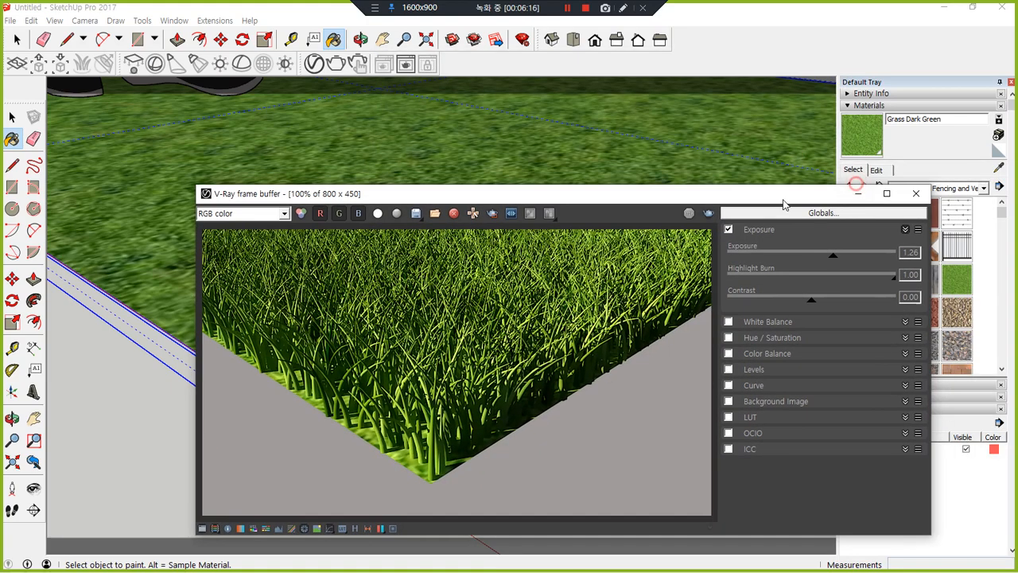
{"action": "left_click", "coordinate": [911, 192]}
{"action": "scroll", "coordinate": [274, 288], "scroll_direction": "down", "scroll_amount": 6}
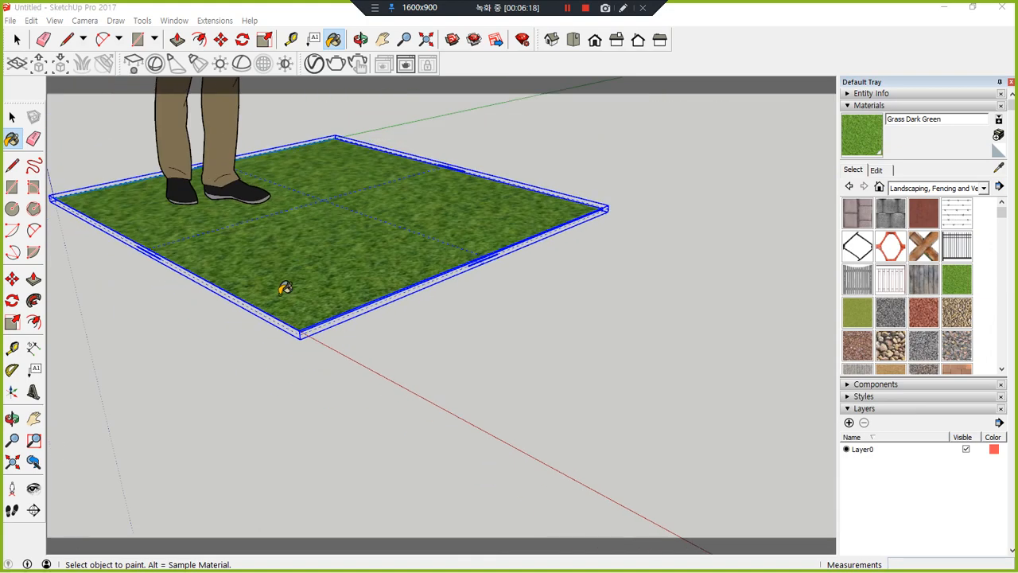
{"action": "middle_click_drag", "start_coordinate": [431, 232], "coordinate": [414, 302]}
Reopen the last render and examine the shape and direction of individual grass blades along the corner and edges up close.
{"action": "left_click", "coordinate": [405, 63]}
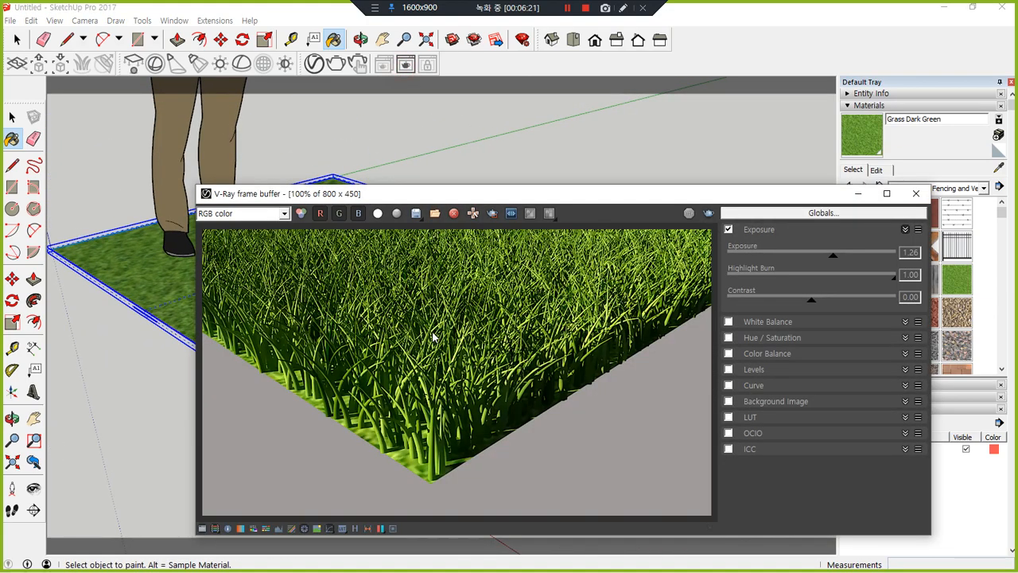
{"action": "mouse_move", "coordinate": [437, 487]}
{"action": "left_mouse_down"}
{"action": "mouse_move", "coordinate": [420, 384]}
{"action": "mouse_move", "coordinate": [470, 471]}
{"action": "mouse_move", "coordinate": [438, 486]}
{"action": "left_mouse_up"}
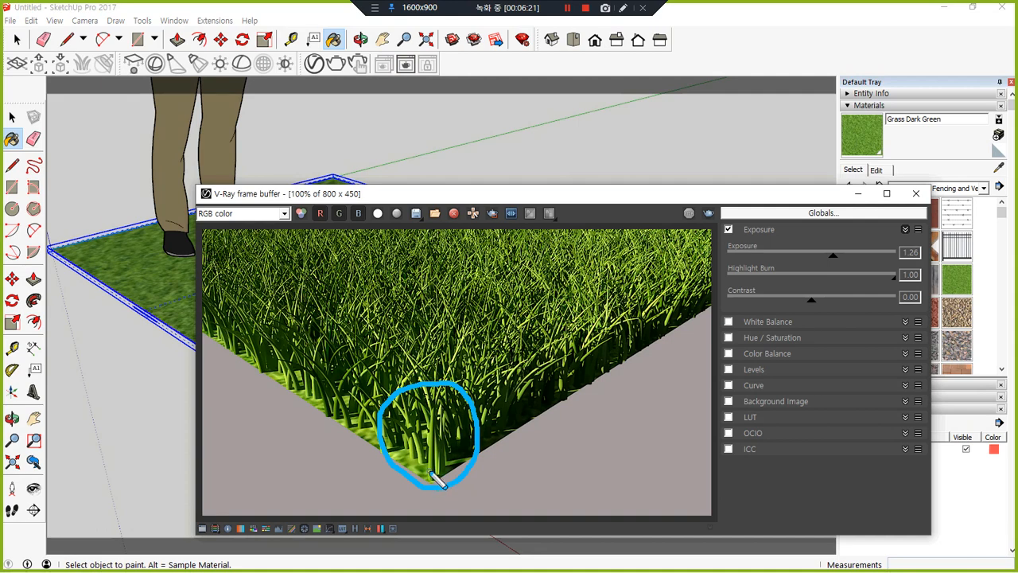
{"action": "left_click_drag", "start_coordinate": [432, 475], "coordinate": [414, 405]}
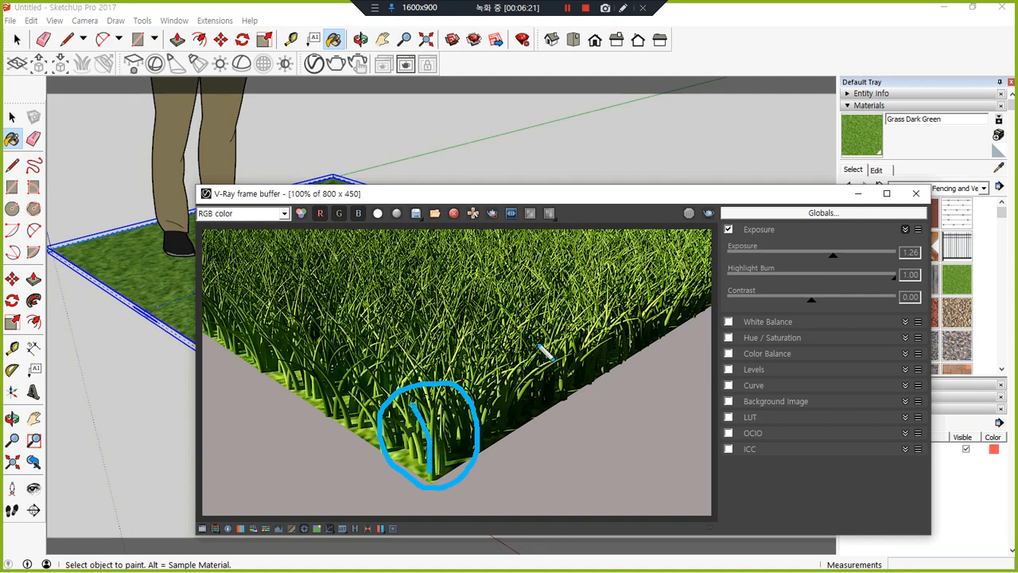
{"action": "mouse_move", "coordinate": [503, 374]}
{"action": "left_mouse_down"}
{"action": "mouse_move", "coordinate": [596, 387]}
{"action": "mouse_move", "coordinate": [603, 372]}
{"action": "left_mouse_up"}
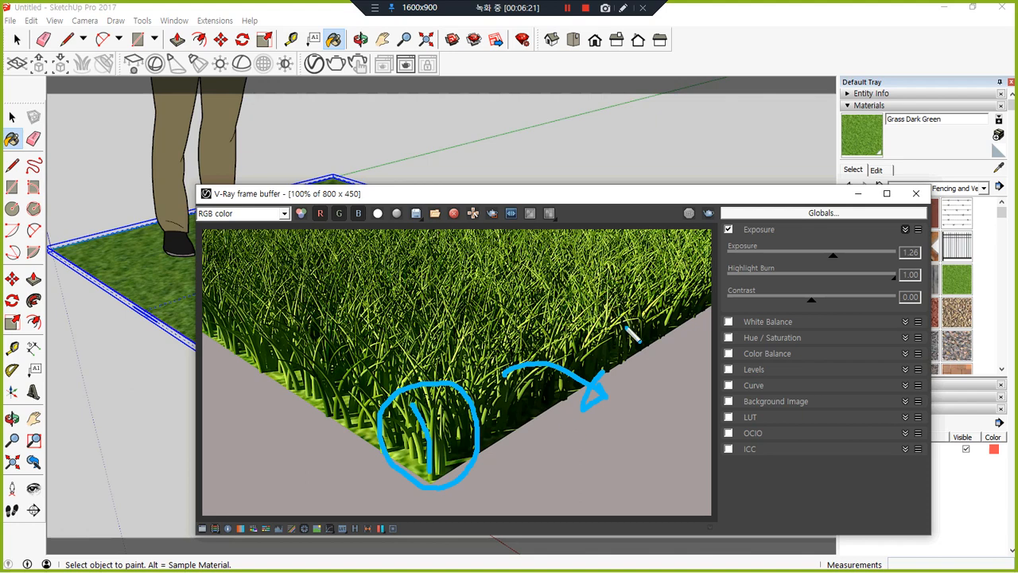
{"action": "mouse_move", "coordinate": [630, 338]}
{"action": "left_mouse_down"}
{"action": "mouse_move", "coordinate": [635, 292]}
{"action": "mouse_move", "coordinate": [629, 352]}
{"action": "mouse_move", "coordinate": [641, 408]}
{"action": "mouse_move", "coordinate": [690, 389]}
{"action": "mouse_move", "coordinate": [627, 420]}
{"action": "left_mouse_up"}
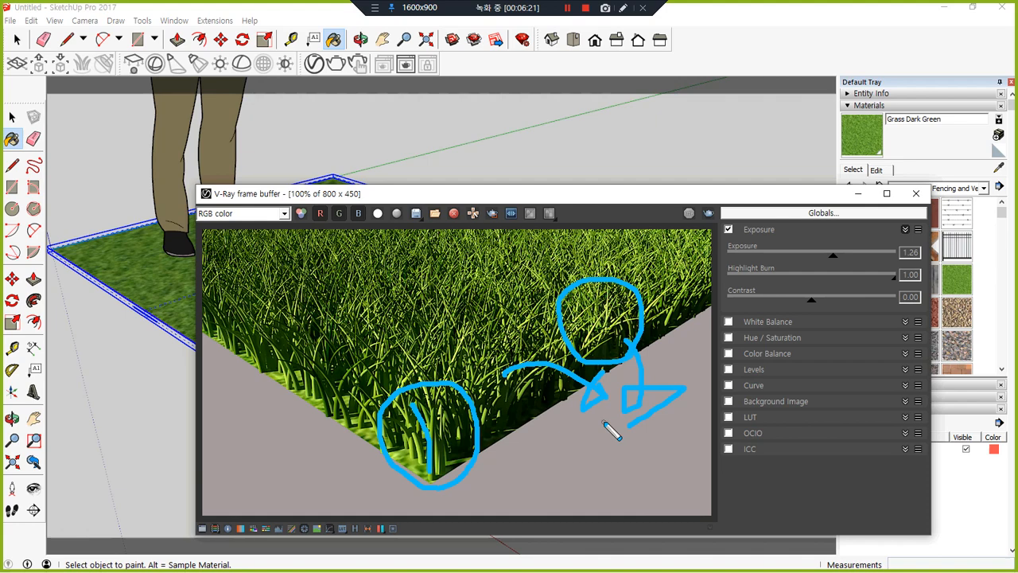
{"action": "mouse_move", "coordinate": [345, 410]}
{"action": "left_mouse_down"}
{"action": "mouse_move", "coordinate": [285, 438]}
{"action": "mouse_move", "coordinate": [298, 447]}
{"action": "left_mouse_up"}
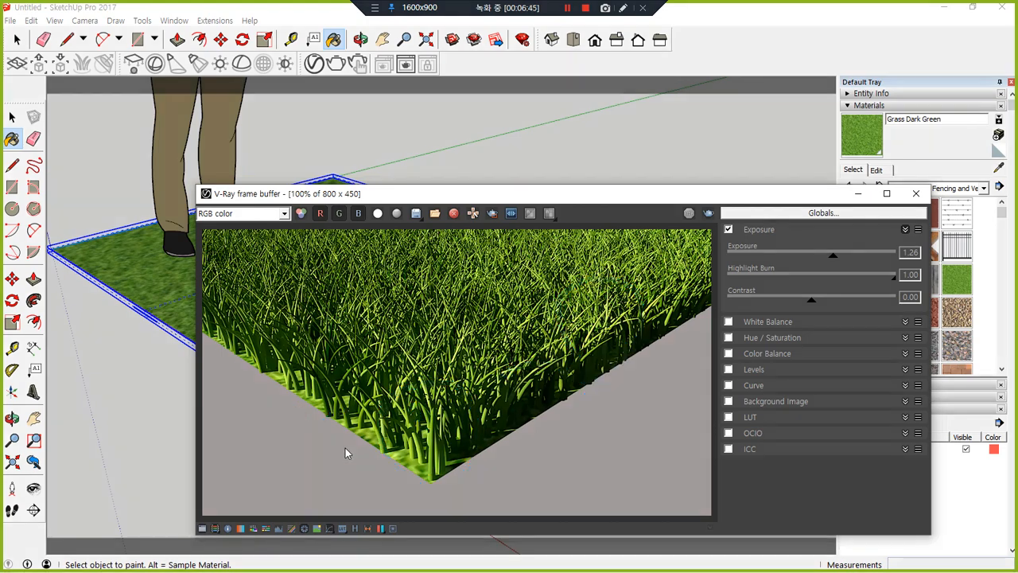
{"action": "scroll", "coordinate": [346, 445], "scroll_direction": "up", "scroll_amount": 3}
{"action": "scroll", "coordinate": [530, 365], "scroll_direction": "down", "scroll_amount": 2}
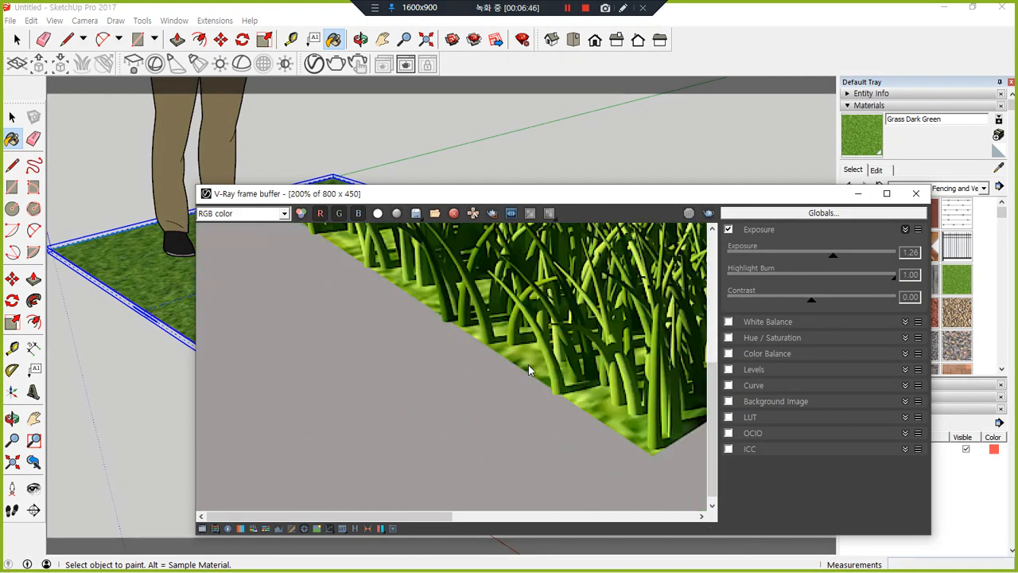
{"action": "scroll", "coordinate": [595, 325], "scroll_direction": "up", "scroll_amount": 1}
{"action": "mouse_move", "coordinate": [438, 390]}
{"action": "left_mouse_down"}
{"action": "mouse_move", "coordinate": [457, 342]}
{"action": "mouse_move", "coordinate": [440, 377]}
{"action": "left_mouse_up"}
{"action": "left_click_drag", "start_coordinate": [366, 316], "coordinate": [423, 326]}
{"action": "key", "text": "Escape"}
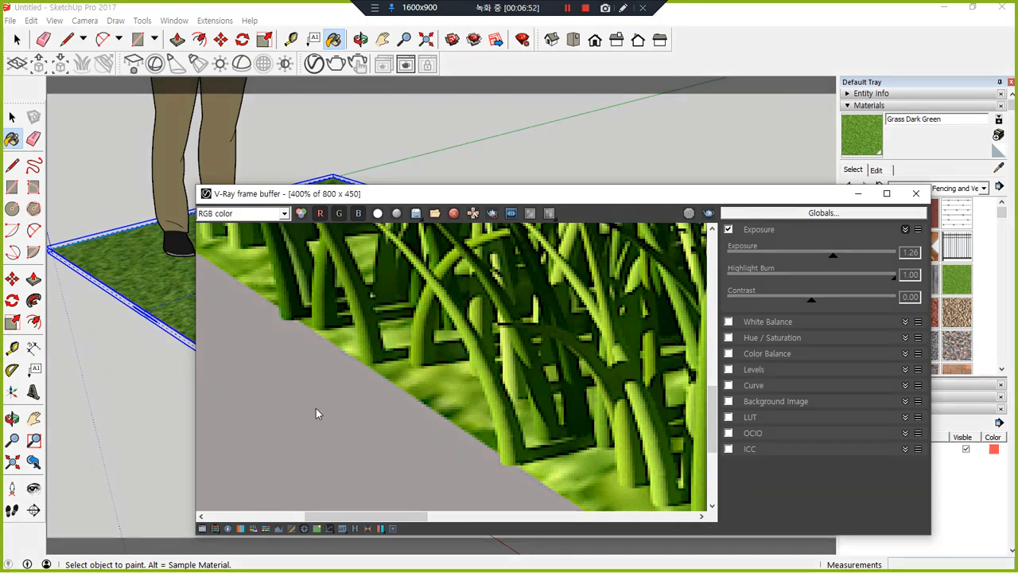
{"action": "scroll", "coordinate": [316, 402], "scroll_direction": "down", "scroll_amount": 3}
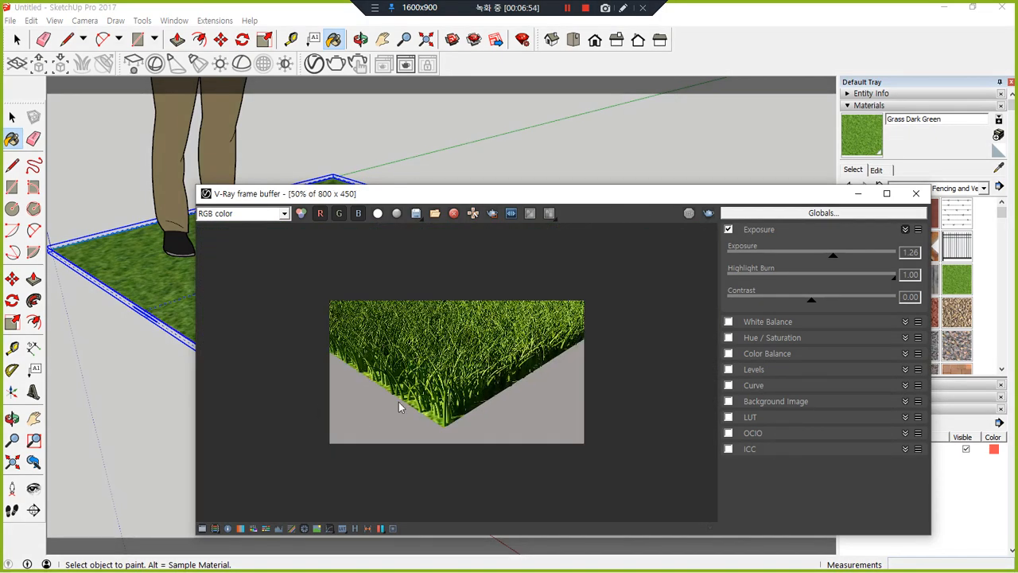
{"action": "left_click", "coordinate": [913, 194]}
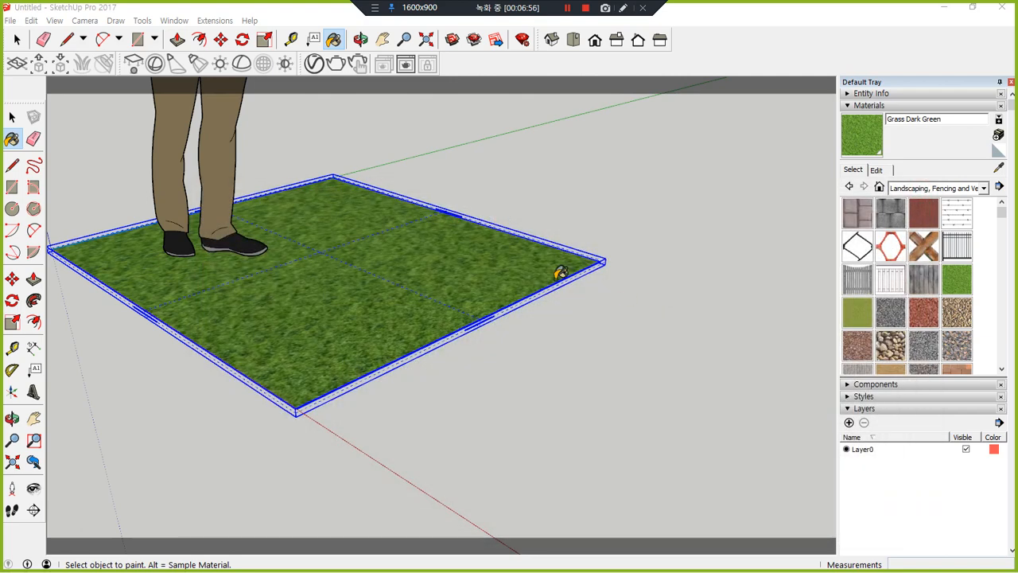
Open the fur group for editing and scale its grass face along the red axis by a factor of 5.
{"action": "left_click", "coordinate": [12, 117]}
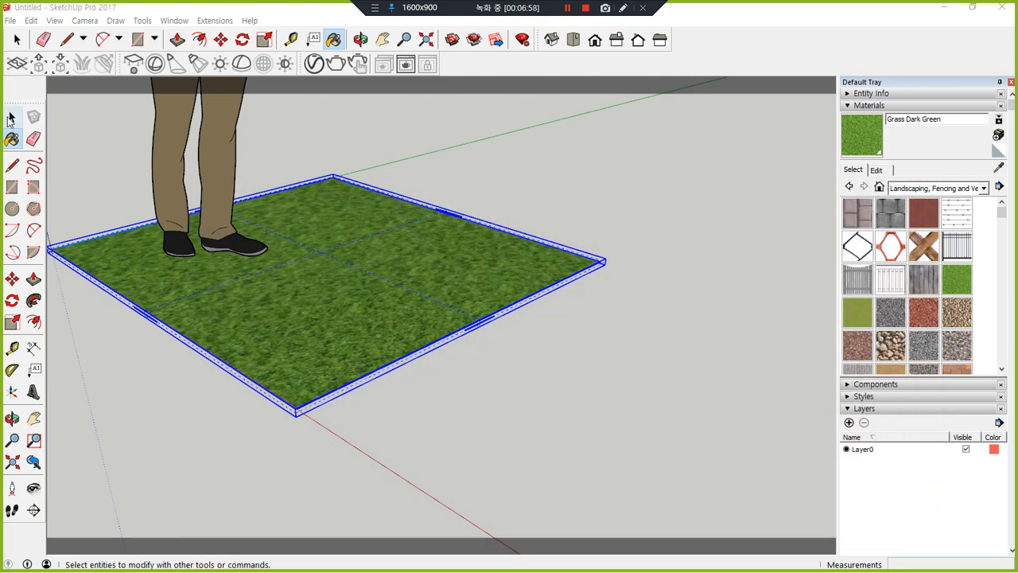
{"action": "double_click", "coordinate": [477, 295]}
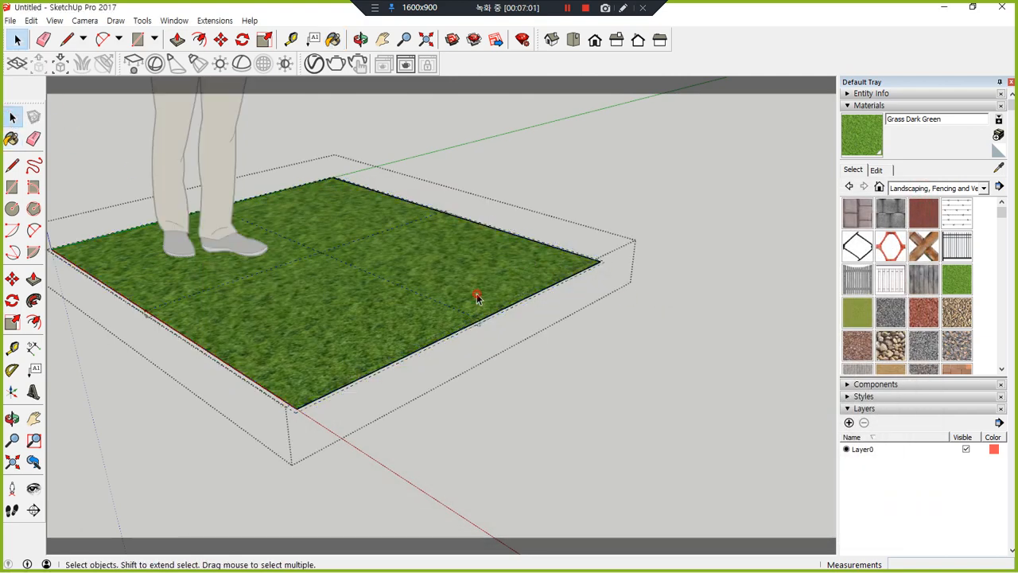
{"action": "left_click", "coordinate": [471, 301]}
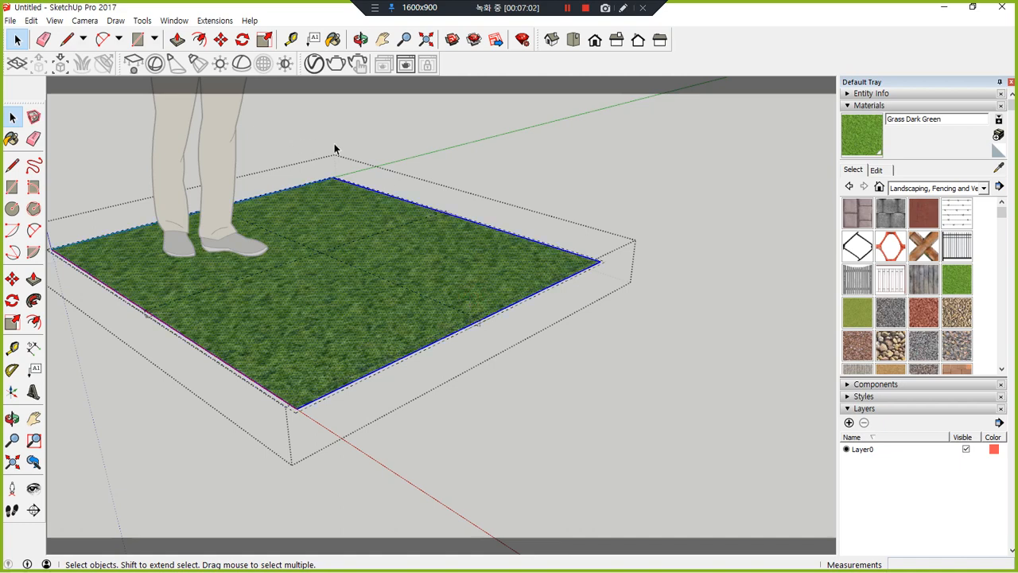
{"action": "key", "text": "s"}
{"action": "right_click", "coordinate": [477, 322]}
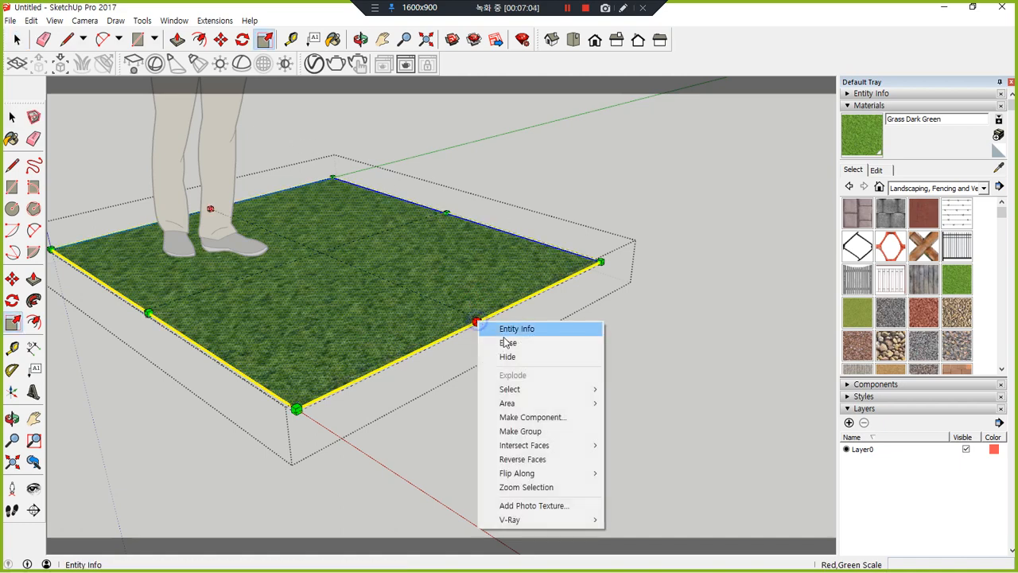
{"action": "key", "text": "Escape"}
{"action": "left_click_drag", "start_coordinate": [476, 321], "coordinate": [503, 334]}
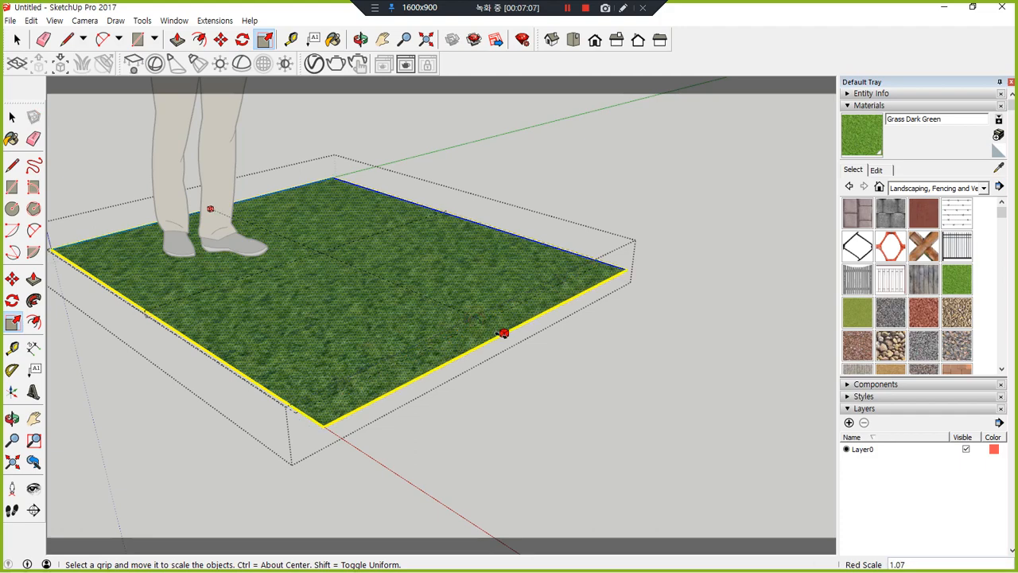
{"action": "type", "text": "3"}
{"action": "key", "text": "Return"}
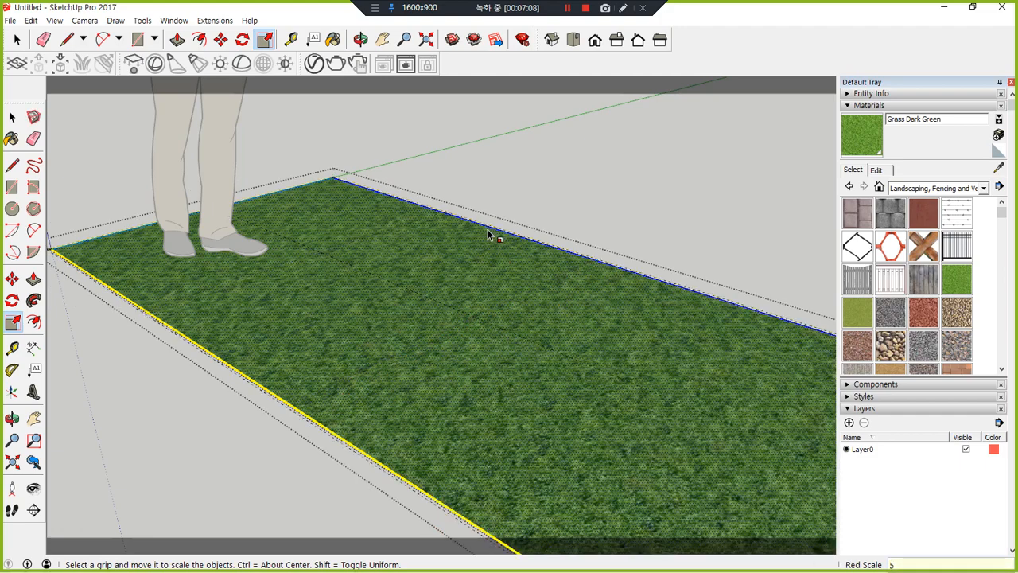
Scale the grass face along the green axis by a factor of 5 and leave the group.
{"action": "scroll", "coordinate": [673, 284], "scroll_direction": "down", "scroll_amount": 2}
{"action": "scroll", "coordinate": [673, 284], "scroll_direction": "down", "scroll_amount": 3}
{"action": "middle_click_drag", "start_coordinate": [666, 295], "coordinate": [591, 341]}
{"action": "left_click_drag", "start_coordinate": [608, 338], "coordinate": [659, 292]}
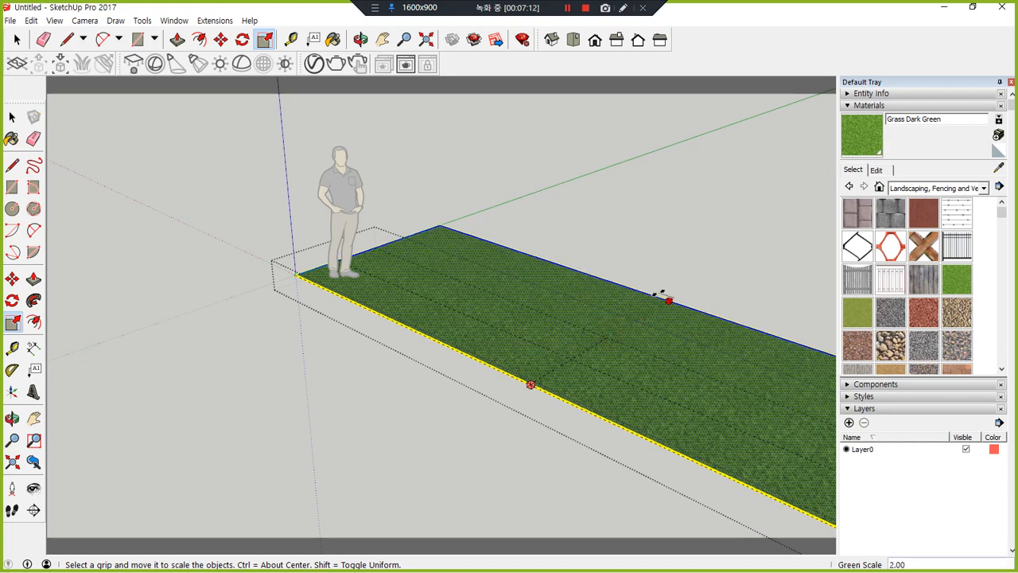
{"action": "type", "text": "5"}
{"action": "key", "text": "Return"}
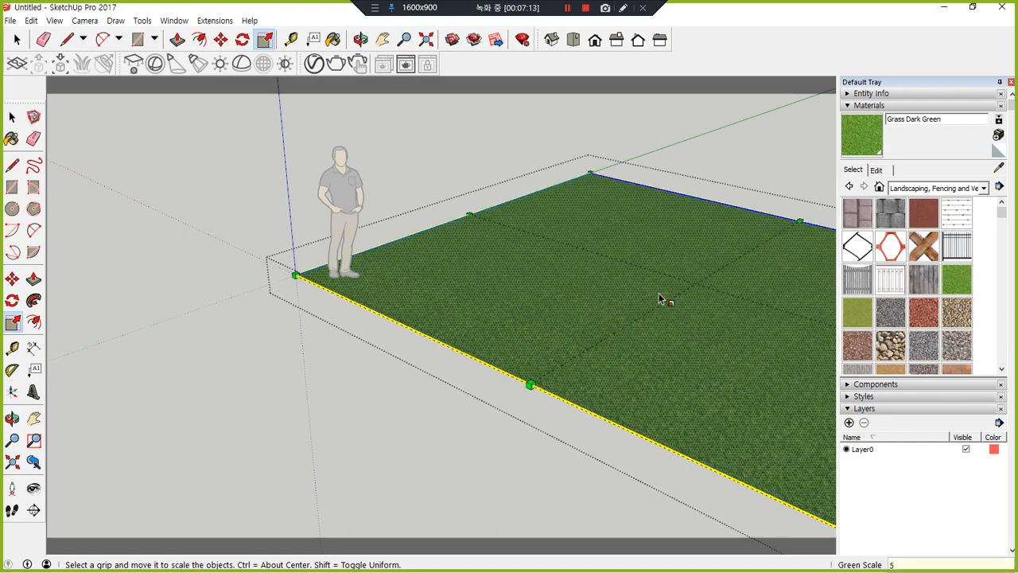
{"action": "left_click", "coordinate": [13, 117]}
{"action": "left_click", "coordinate": [189, 205]}
Frame the enlarged grass field in the view and render it with V-Ray.
{"action": "middle_click_drag", "start_coordinate": [665, 295], "coordinate": [383, 279]}
{"action": "scroll", "coordinate": [382, 262], "scroll_direction": "up", "scroll_amount": 2}
{"action": "double_click", "coordinate": [533, 330]}
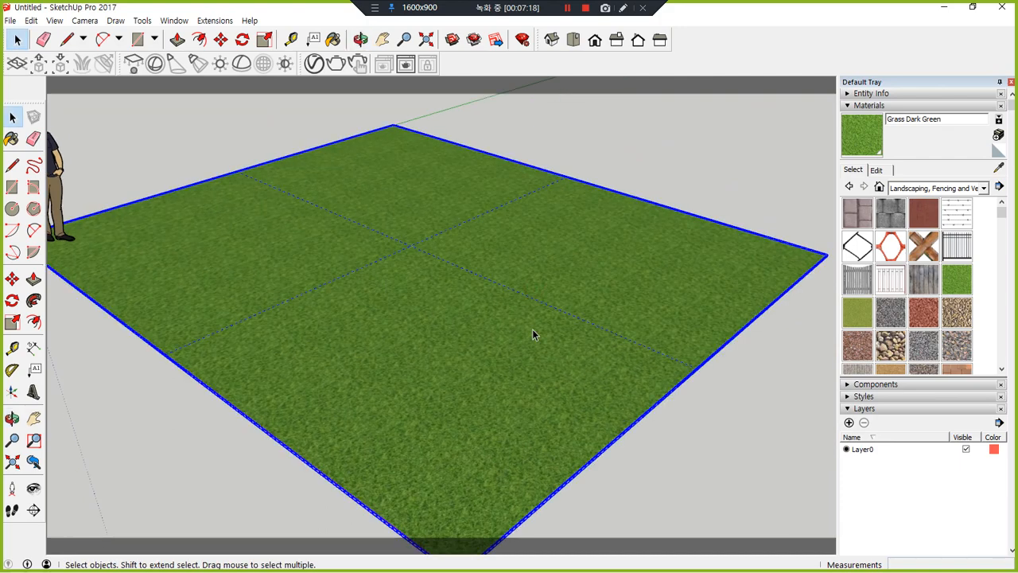
{"action": "left_click", "coordinate": [713, 395]}
{"action": "scroll", "coordinate": [411, 250], "scroll_direction": "up", "scroll_amount": 4}
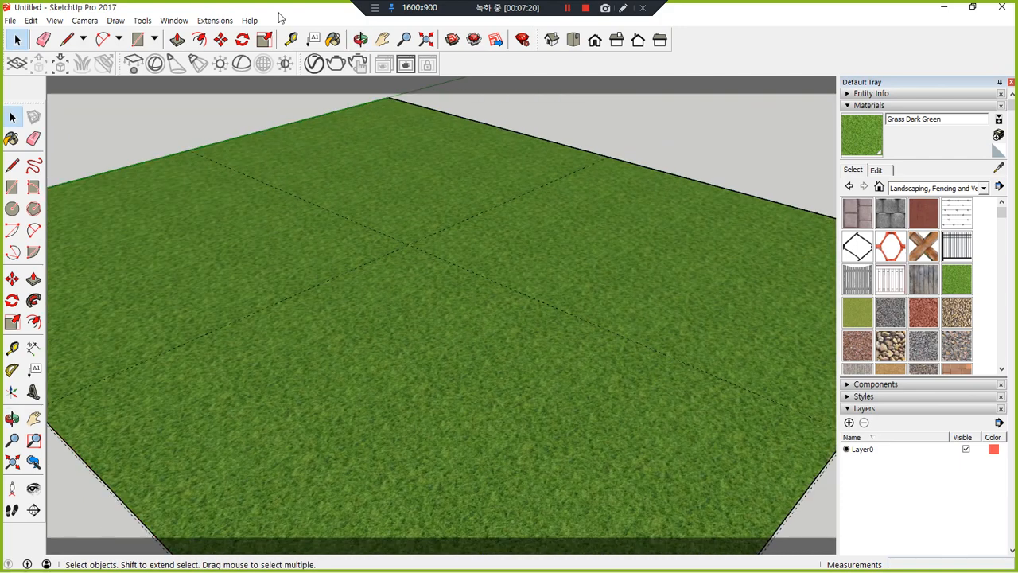
{"action": "scroll", "coordinate": [382, 99], "scroll_direction": "down", "scroll_amount": 3}
{"action": "left_click", "coordinate": [341, 70]}
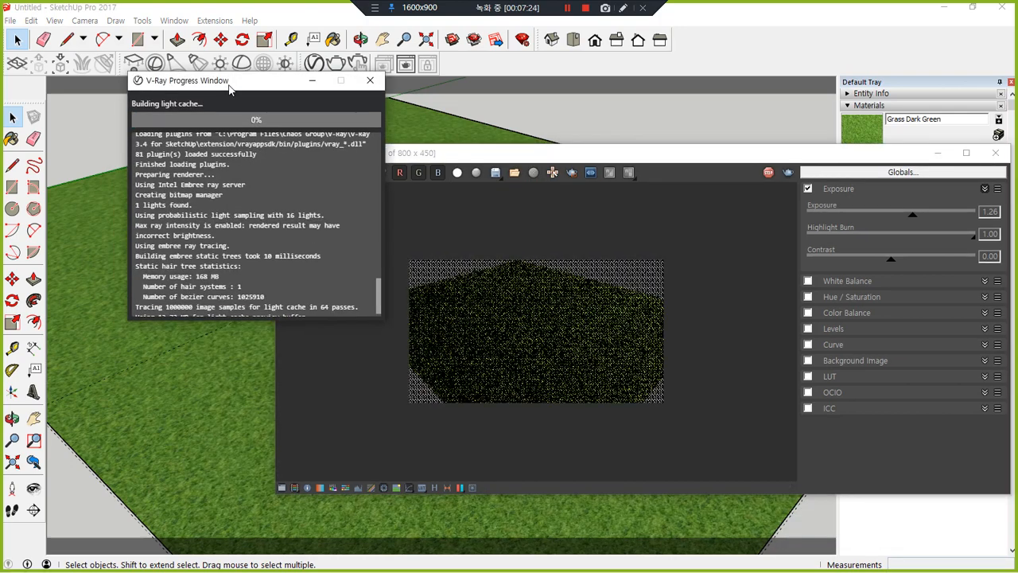
{"action": "left_click_drag", "start_coordinate": [229, 89], "coordinate": [168, 94]}
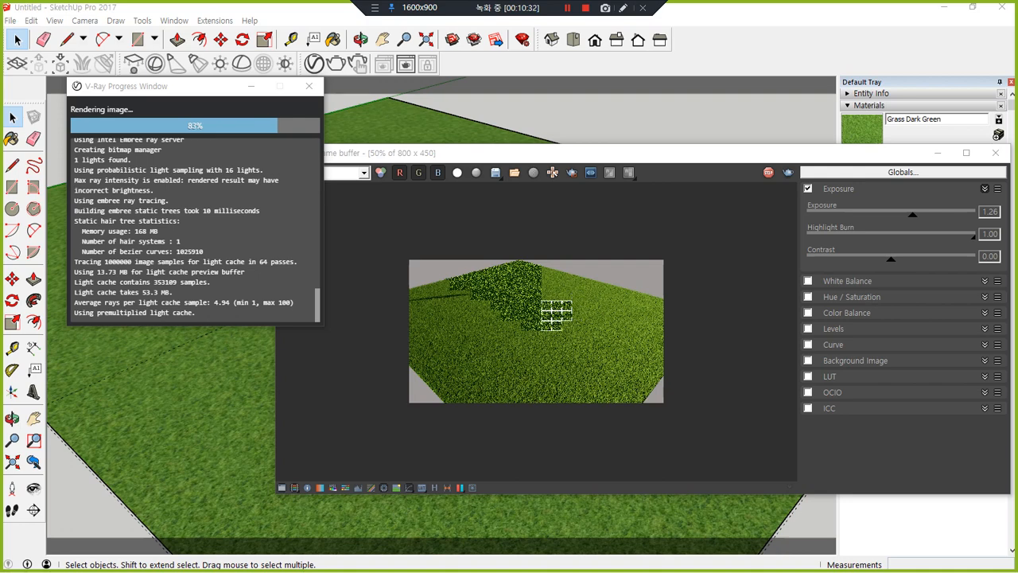
Switch to Notepad and replace the existing notes with text beginning "PC -".
{"action": "key", "text": "alt+Tab"}
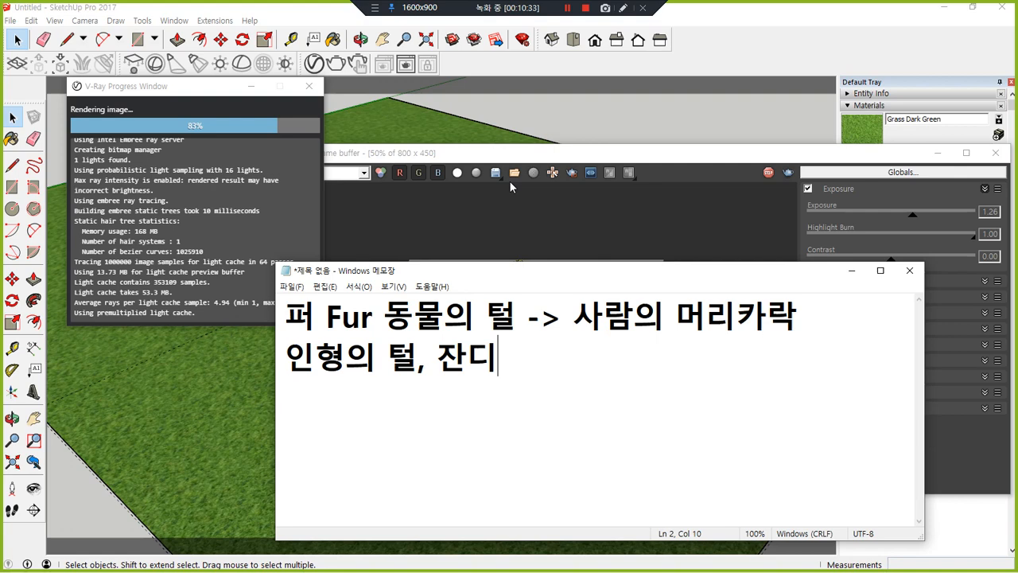
{"action": "key", "text": "ctrl+a"}
{"action": "type", "text": "PC -"}
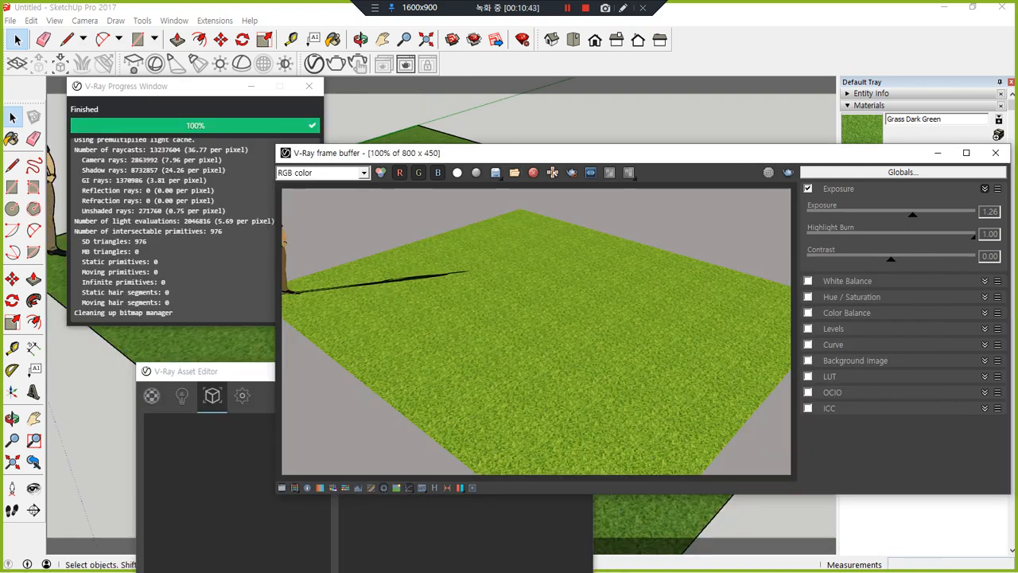
Close the finished render's frame buffer and the V-Ray Progress Window.
{"action": "left_click", "coordinate": [995, 153]}
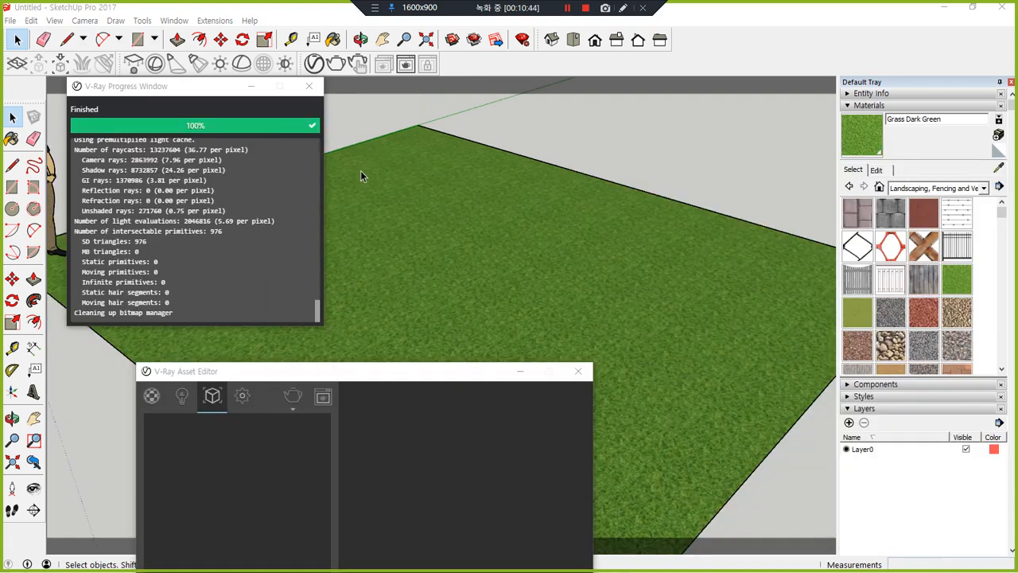
{"action": "left_click", "coordinate": [308, 86]}
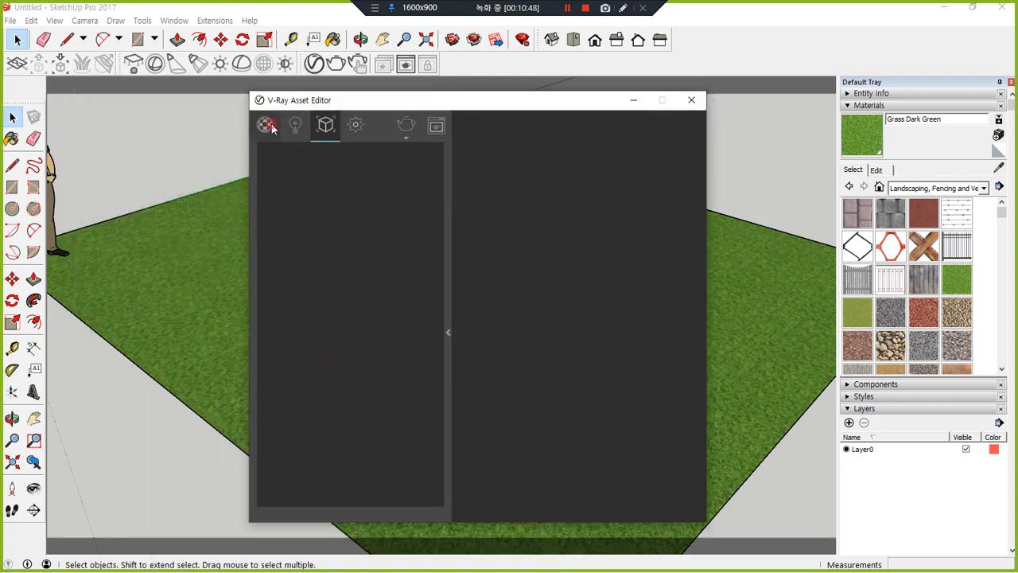
Delete the Grass Dark Green material in the V-Ray Asset Editor and erase the enlarged rectangle group from the model.
{"action": "left_click", "coordinate": [267, 125]}
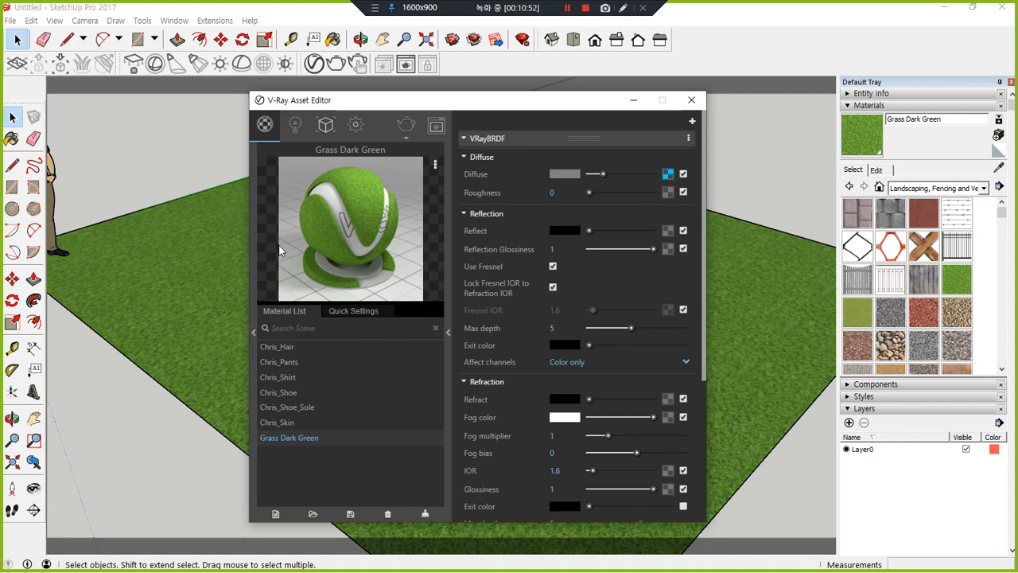
{"action": "left_click", "coordinate": [387, 513]}
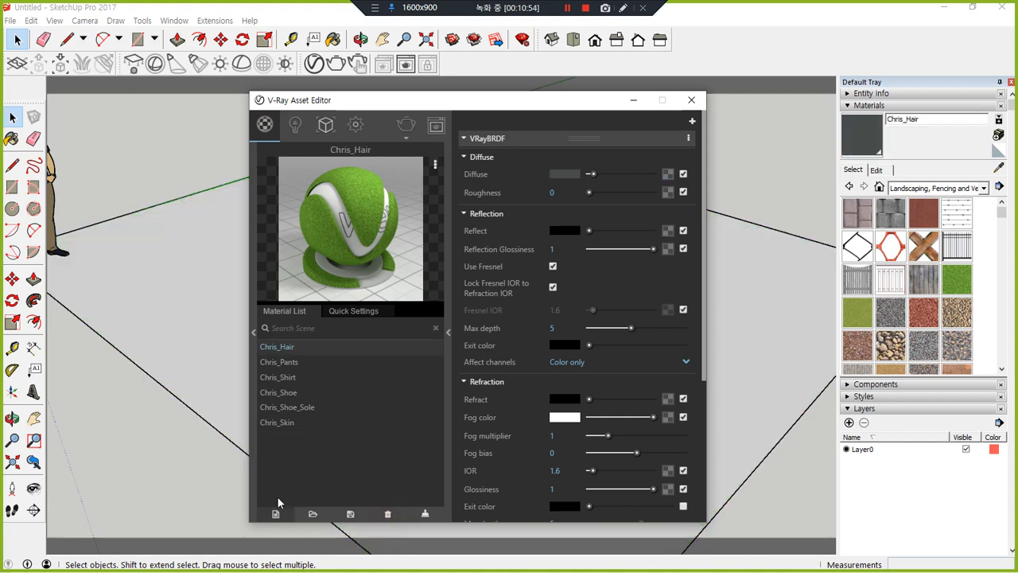
{"action": "left_click", "coordinate": [784, 277]}
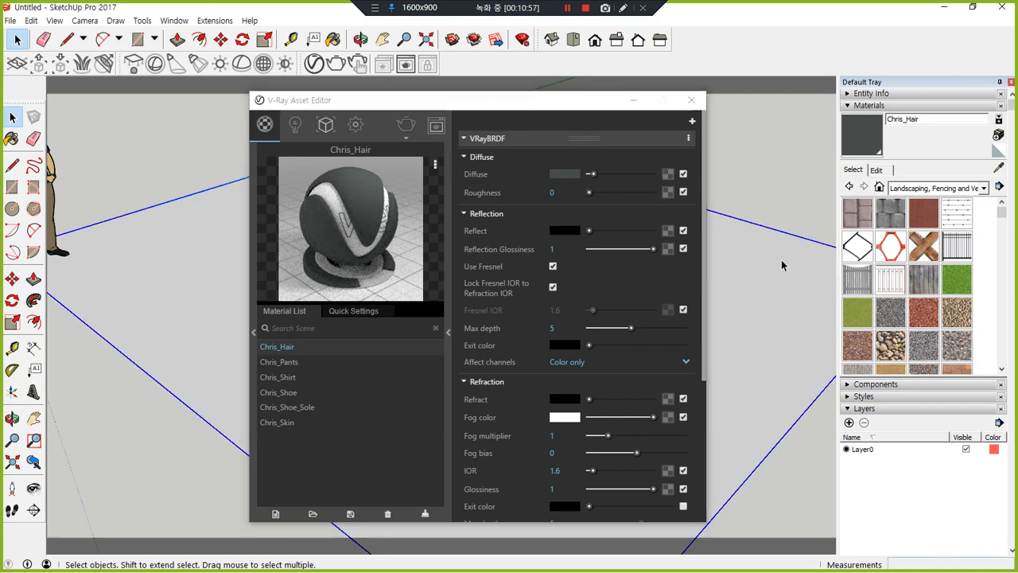
{"action": "left_click", "coordinate": [691, 99]}
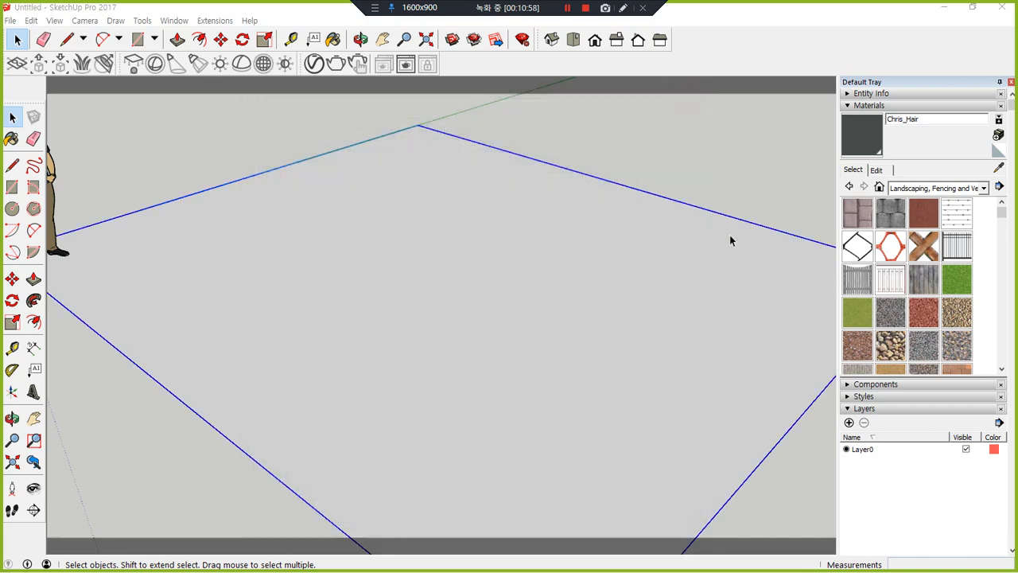
{"action": "left_click_drag", "start_coordinate": [759, 162], "coordinate": [570, 326]}
{"action": "key", "text": "Delete"}
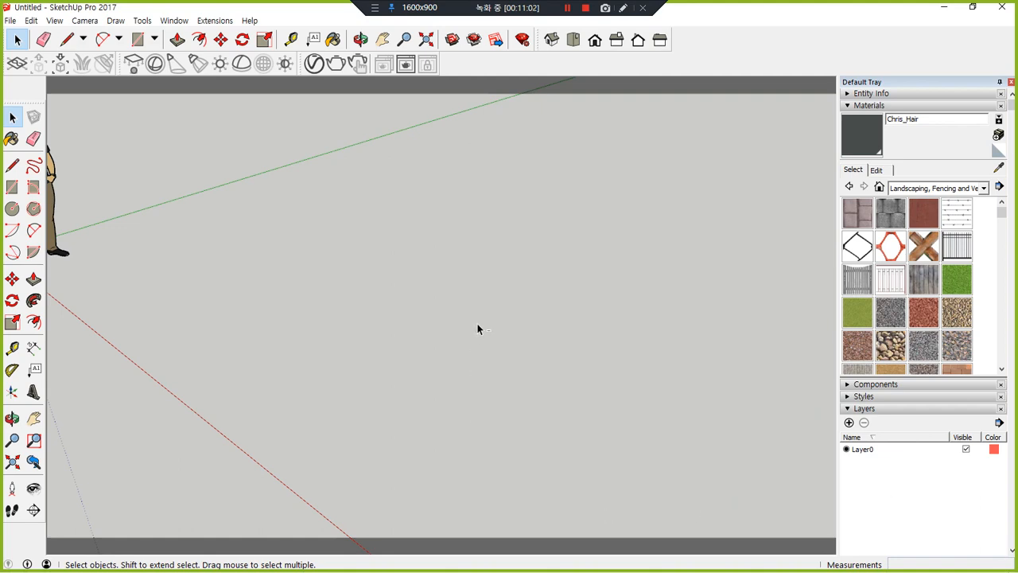
Draw a new rectangle on the ground plane starting at the origin, extending behind and beside the standing figure.
{"action": "key", "text": "shift+z"}
{"action": "scroll", "coordinate": [482, 322], "scroll_direction": "down", "scroll_amount": 5}
{"action": "middle_click_drag", "start_coordinate": [669, 362], "coordinate": [546, 315], "text": "shift"}
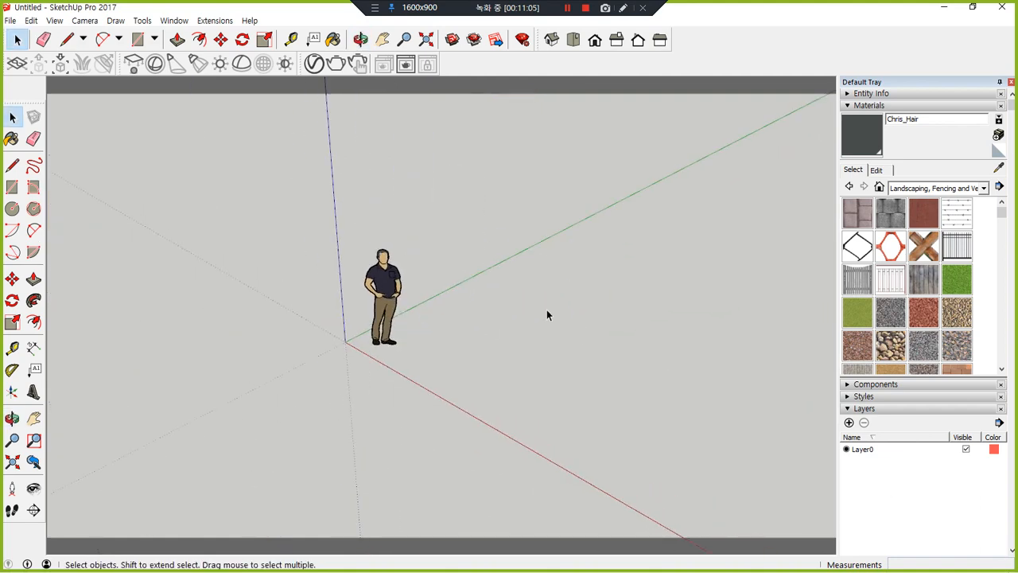
{"action": "left_click", "coordinate": [12, 187]}
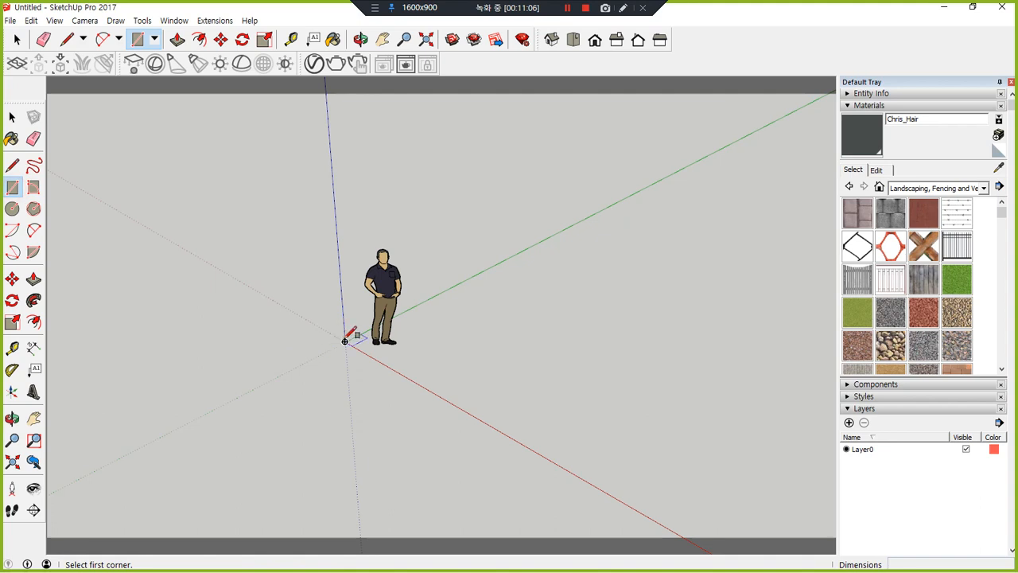
{"action": "left_click", "coordinate": [345, 341]}
{"action": "left_click", "coordinate": [593, 345]}
{"action": "key", "text": "space"}
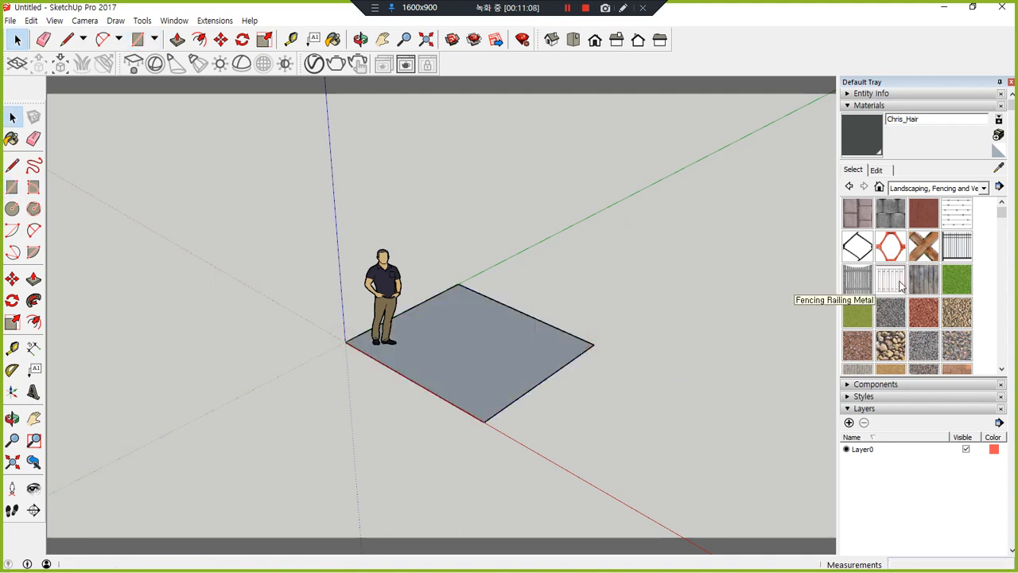
Paint the new rectangle with the Roofing Shingles Variable material from the Roofing collection.
{"action": "mouse_move", "coordinate": [843, 381]}
{"action": "left_mouse_down"}
{"action": "mouse_move", "coordinate": [830, 219]}
{"action": "mouse_move", "coordinate": [1009, 291]}
{"action": "mouse_move", "coordinate": [886, 418]}
{"action": "mouse_move", "coordinate": [868, 407]}
{"action": "left_mouse_up"}
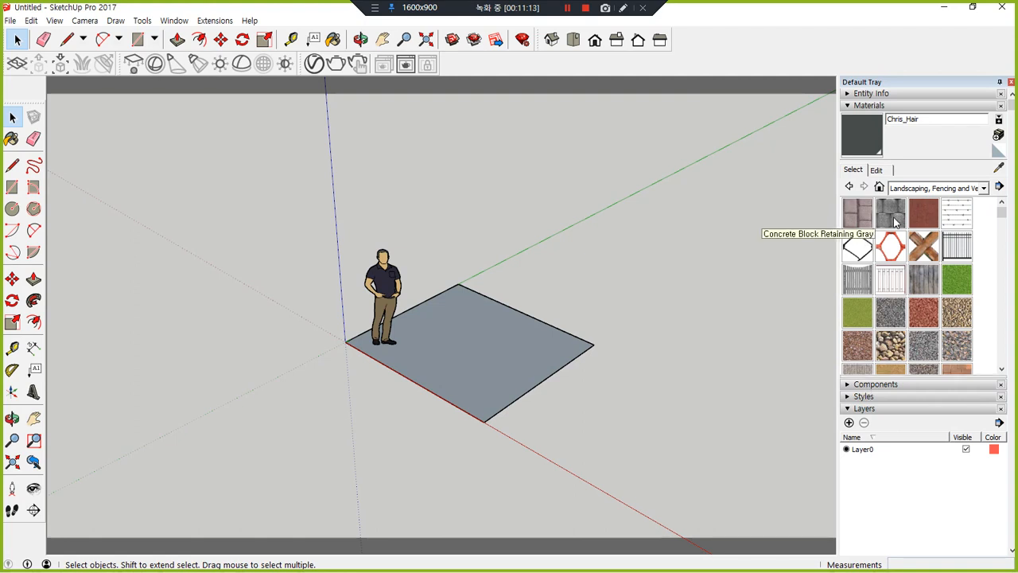
{"action": "left_click", "coordinate": [984, 187]}
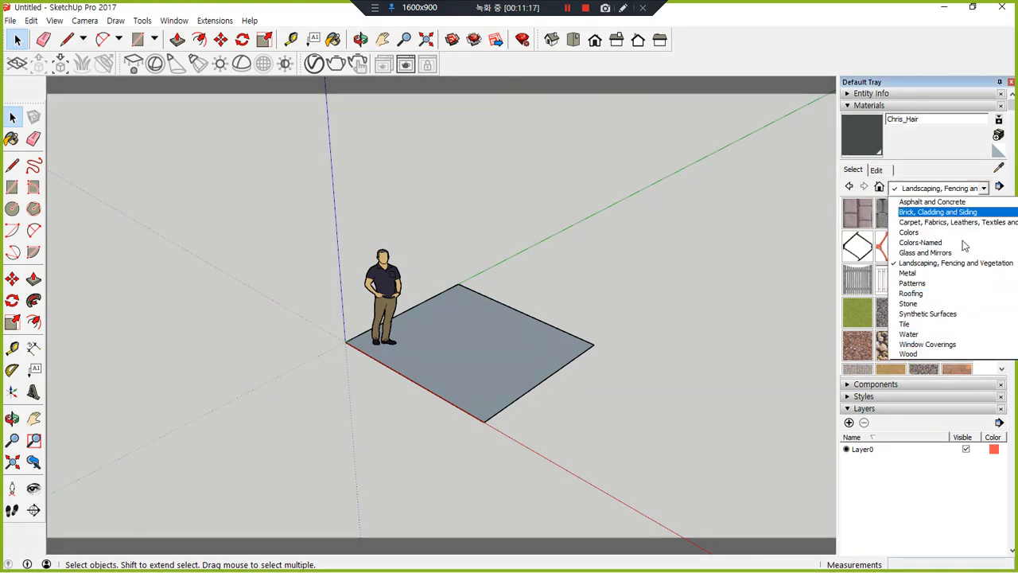
{"action": "left_click", "coordinate": [879, 186]}
{"action": "left_click", "coordinate": [879, 186]}
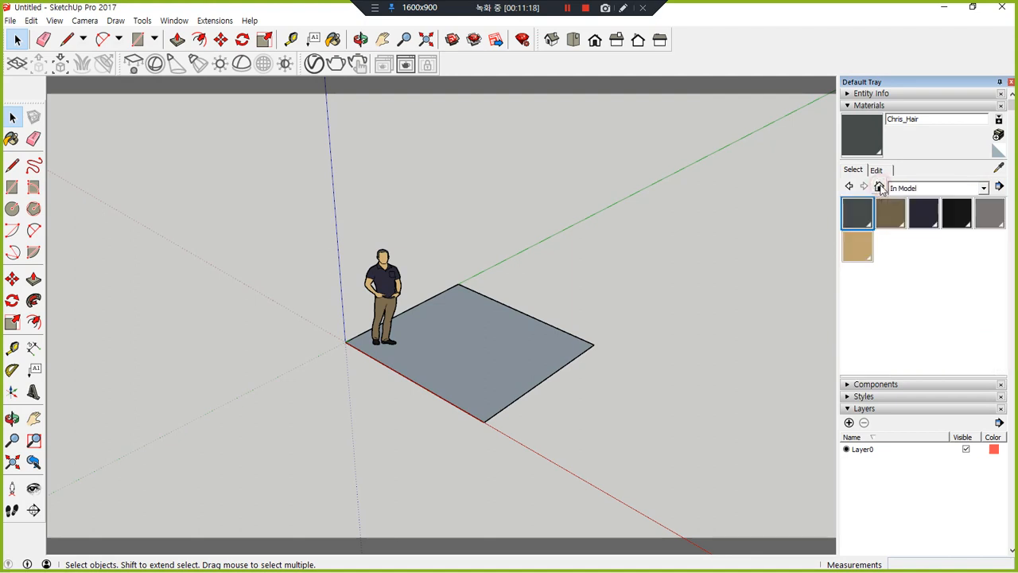
{"action": "left_click", "coordinate": [964, 186]}
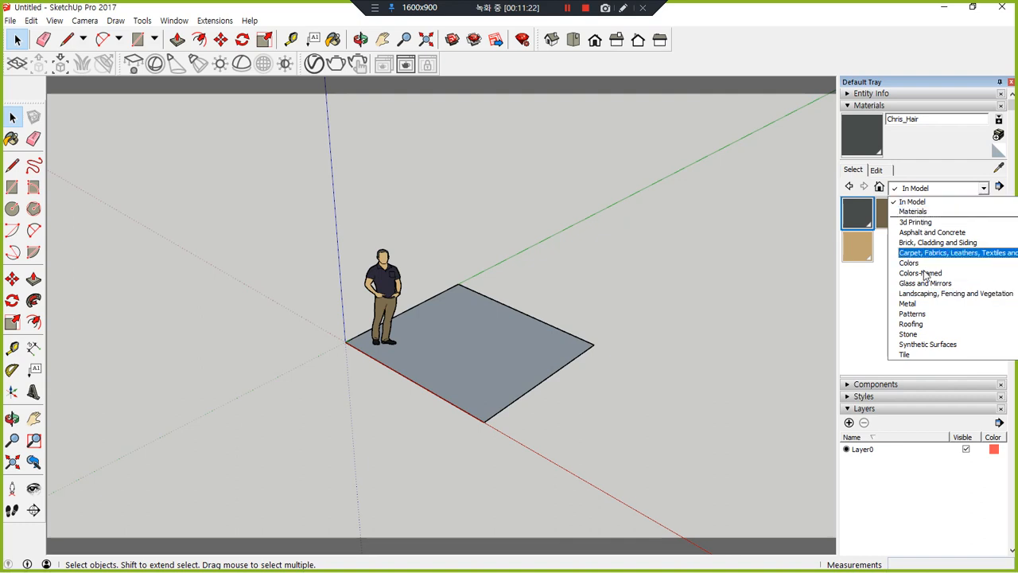
{"action": "left_click", "coordinate": [925, 324]}
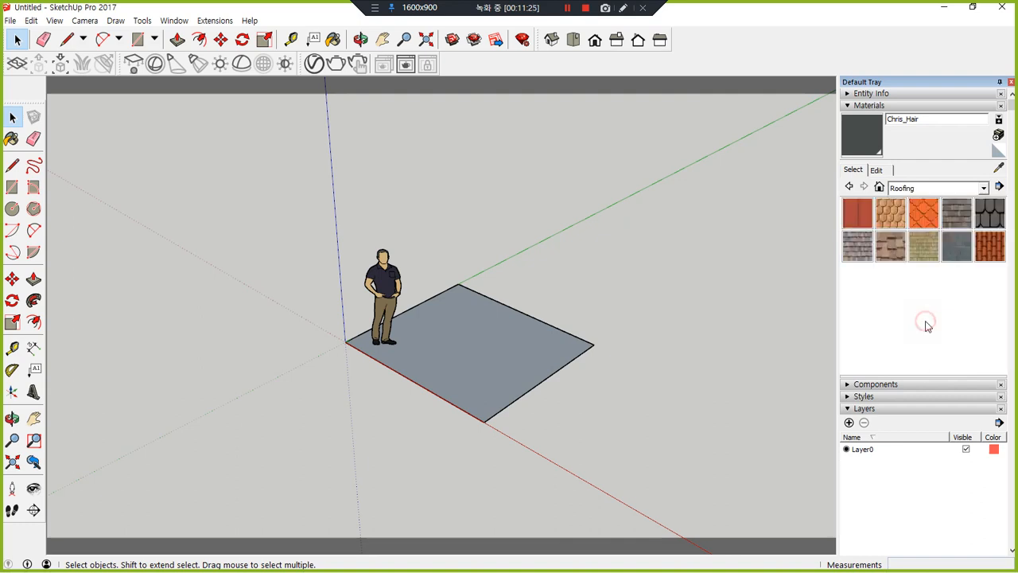
{"action": "left_click", "coordinate": [890, 245]}
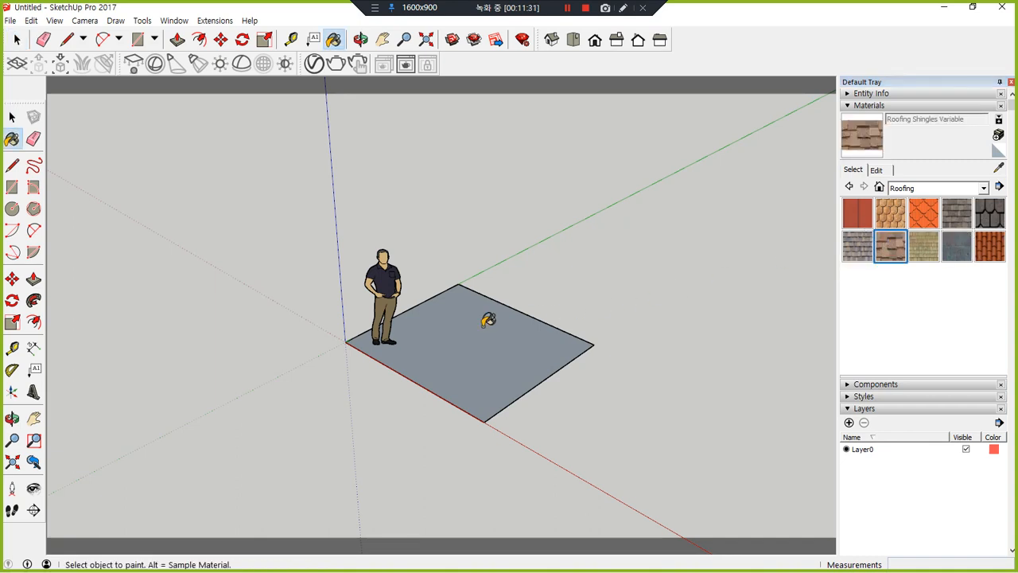
{"action": "left_click", "coordinate": [485, 323]}
{"action": "middle_click_drag", "start_coordinate": [483, 336], "coordinate": [501, 446]}
{"action": "key", "text": "space"}
{"action": "left_click", "coordinate": [12, 117]}
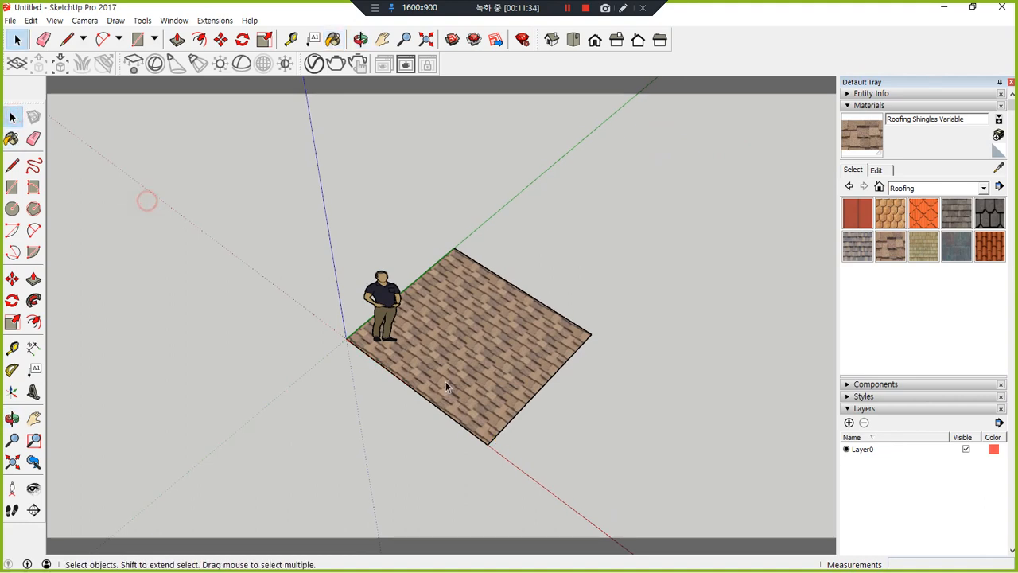
Open the Roofing Shingles Variable material for editing and examine its colour and texture size settings.
{"action": "scroll", "coordinate": [470, 350], "scroll_direction": "up", "scroll_amount": 3}
{"action": "left_click", "coordinate": [469, 350]}
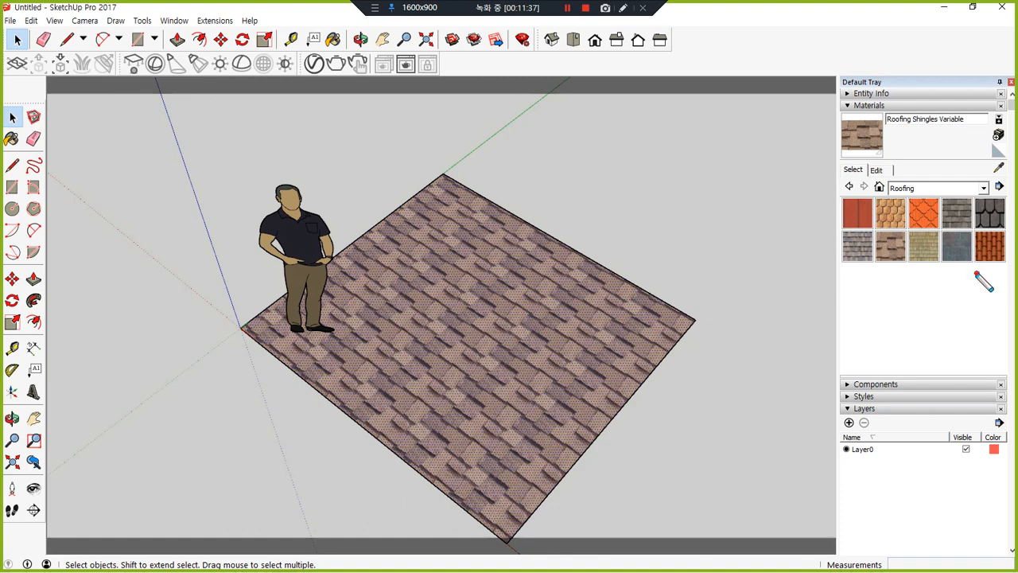
{"action": "mouse_move", "coordinate": [978, 274]}
{"action": "left_mouse_down"}
{"action": "mouse_move", "coordinate": [875, 269]}
{"action": "mouse_move", "coordinate": [682, 295]}
{"action": "mouse_move", "coordinate": [663, 284]}
{"action": "mouse_move", "coordinate": [666, 312]}
{"action": "left_mouse_up"}
{"action": "mouse_move", "coordinate": [894, 174]}
{"action": "left_mouse_down"}
{"action": "mouse_move", "coordinate": [835, 119]}
{"action": "mouse_move", "coordinate": [898, 159]}
{"action": "mouse_move", "coordinate": [875, 169]}
{"action": "left_mouse_up"}
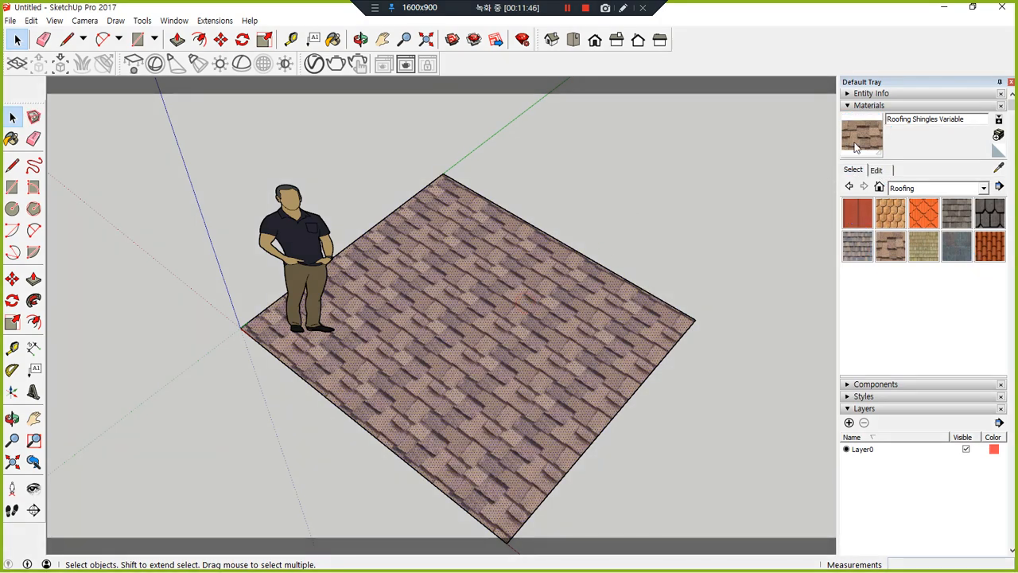
{"action": "left_click", "coordinate": [881, 171]}
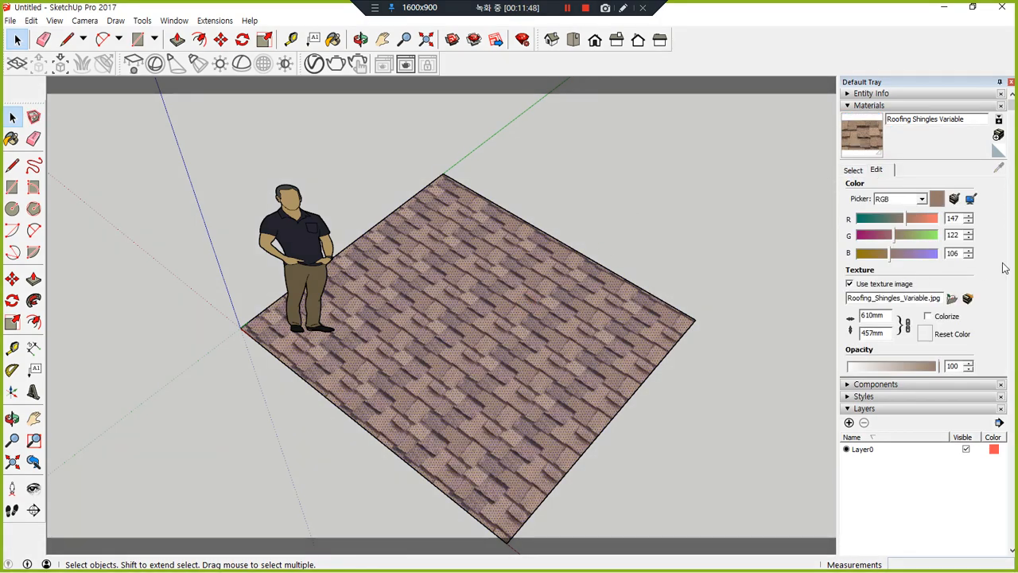
{"action": "scroll", "coordinate": [901, 244], "scroll_direction": "down", "scroll_amount": 2}
{"action": "mouse_move", "coordinate": [871, 139]}
{"action": "left_mouse_down"}
{"action": "mouse_move", "coordinate": [906, 189]}
{"action": "mouse_move", "coordinate": [934, 190]}
{"action": "left_mouse_up"}
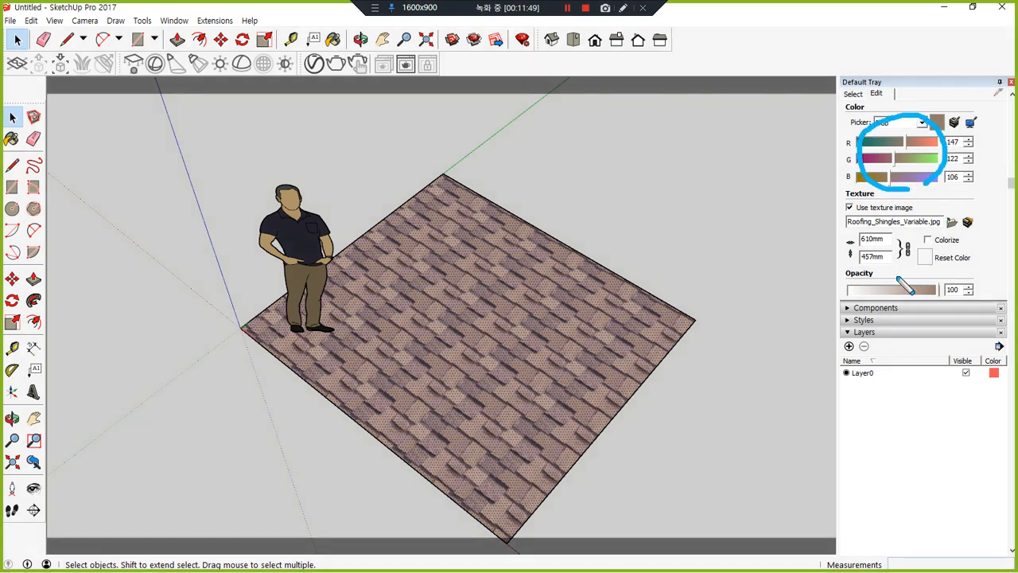
{"action": "mouse_move", "coordinate": [895, 276]}
{"action": "left_mouse_down"}
{"action": "mouse_move", "coordinate": [994, 246]}
{"action": "mouse_move", "coordinate": [921, 307]}
{"action": "left_mouse_up"}
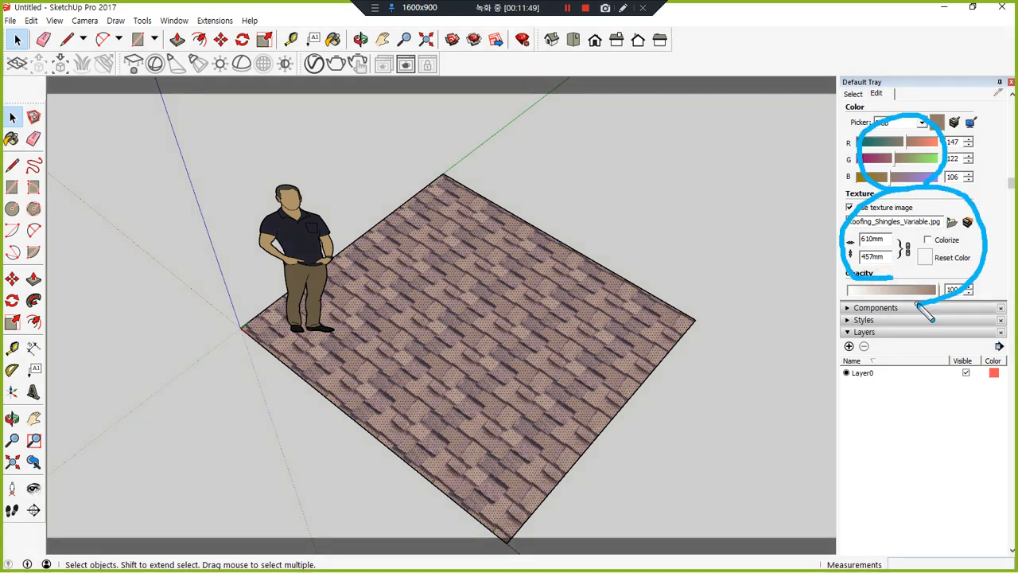
Try shingle texture widths of 300, 600 and 1000 mm, and set the width to 400 mm.
{"action": "left_click", "coordinate": [874, 239]}
{"action": "type", "text": "300"}
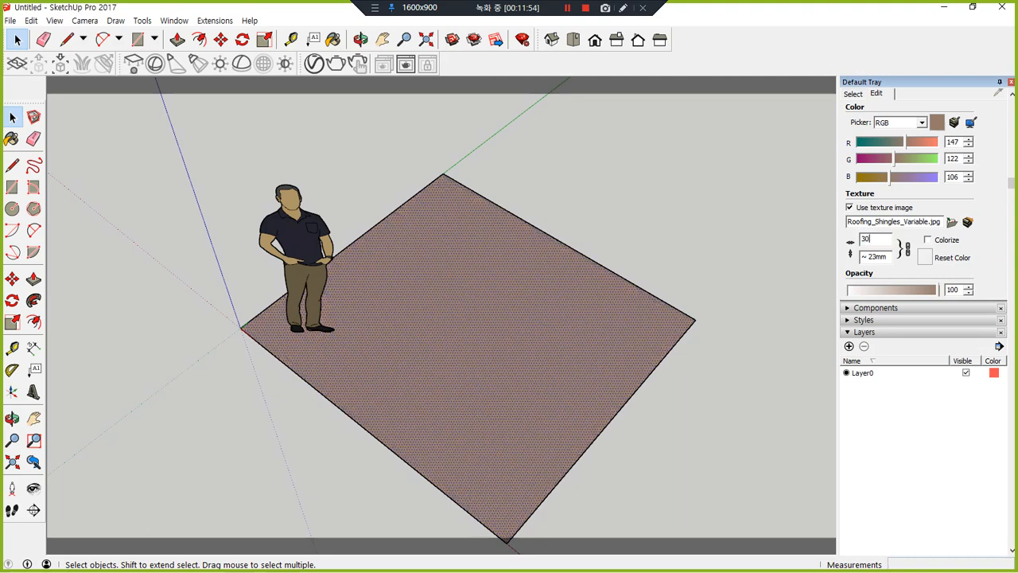
{"action": "double_click", "coordinate": [883, 239]}
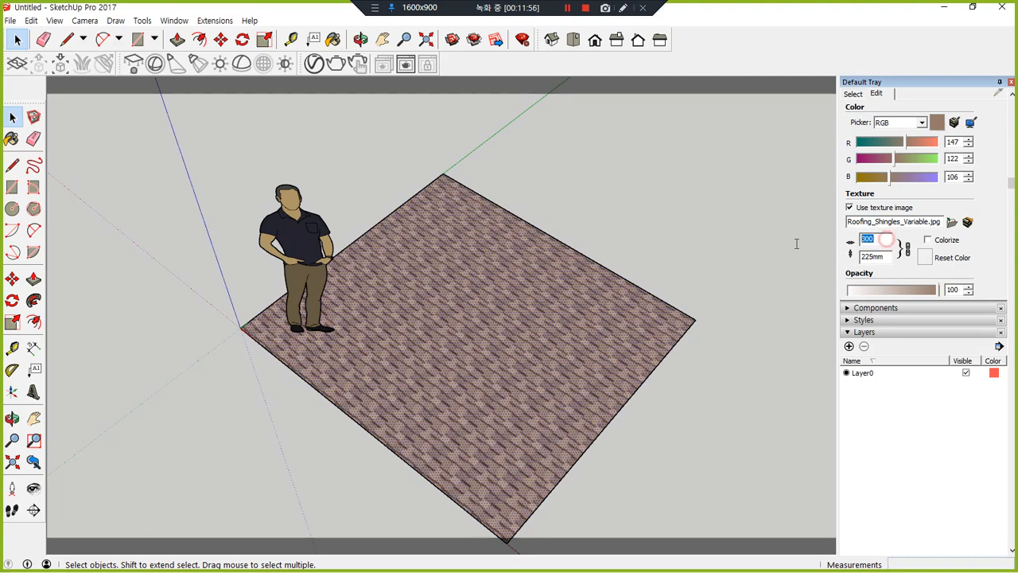
{"action": "type", "text": "600"}
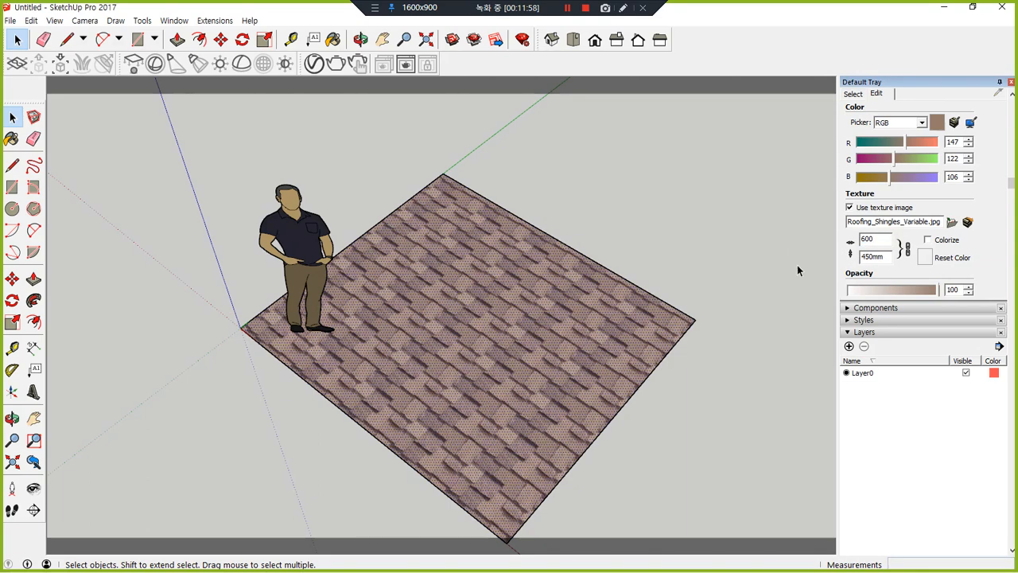
{"action": "double_click", "coordinate": [875, 238]}
{"action": "type", "text": "1000"}
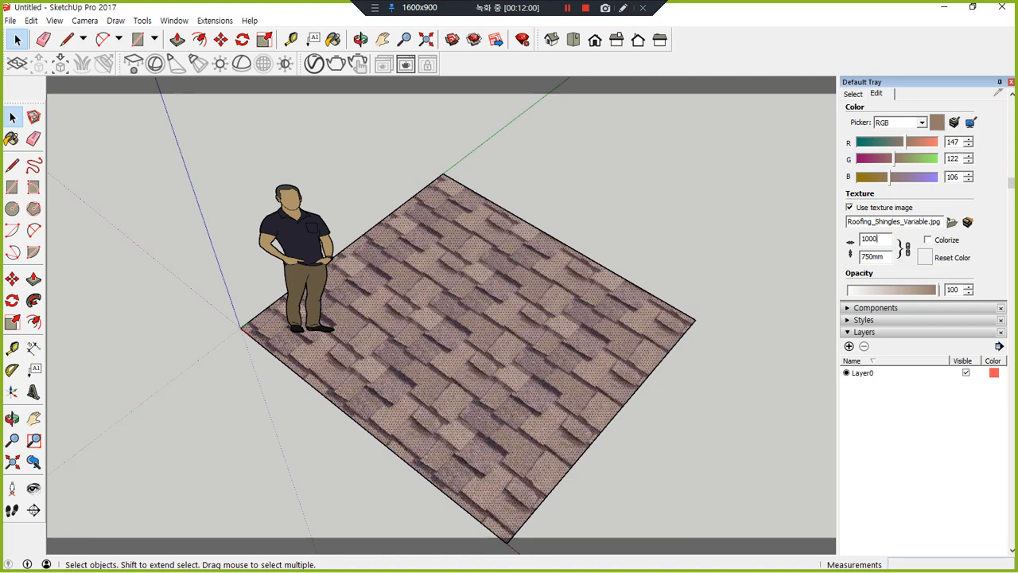
{"action": "key", "text": "Return"}
{"action": "type", "text": "400"}
{"action": "key", "text": "Return"}
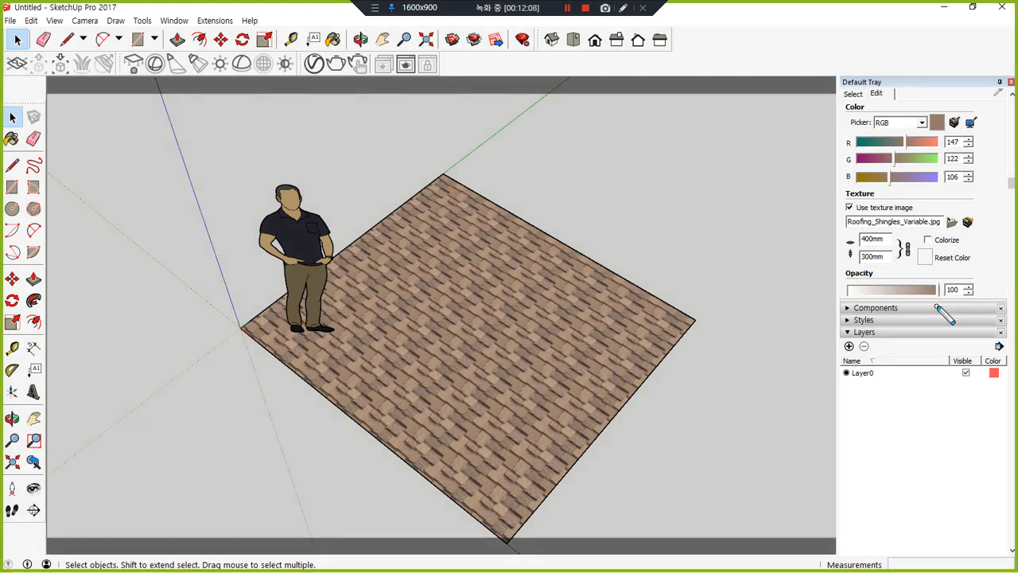
Try shingle material opacities of 30, 71 and 100, and set the opacity to 70.
{"action": "mouse_move", "coordinate": [940, 311]}
{"action": "left_mouse_down"}
{"action": "mouse_move", "coordinate": [819, 288]}
{"action": "mouse_move", "coordinate": [978, 266]}
{"action": "mouse_move", "coordinate": [930, 318]}
{"action": "mouse_move", "coordinate": [926, 301]}
{"action": "mouse_move", "coordinate": [883, 294]}
{"action": "mouse_move", "coordinate": [970, 292]}
{"action": "left_mouse_up"}
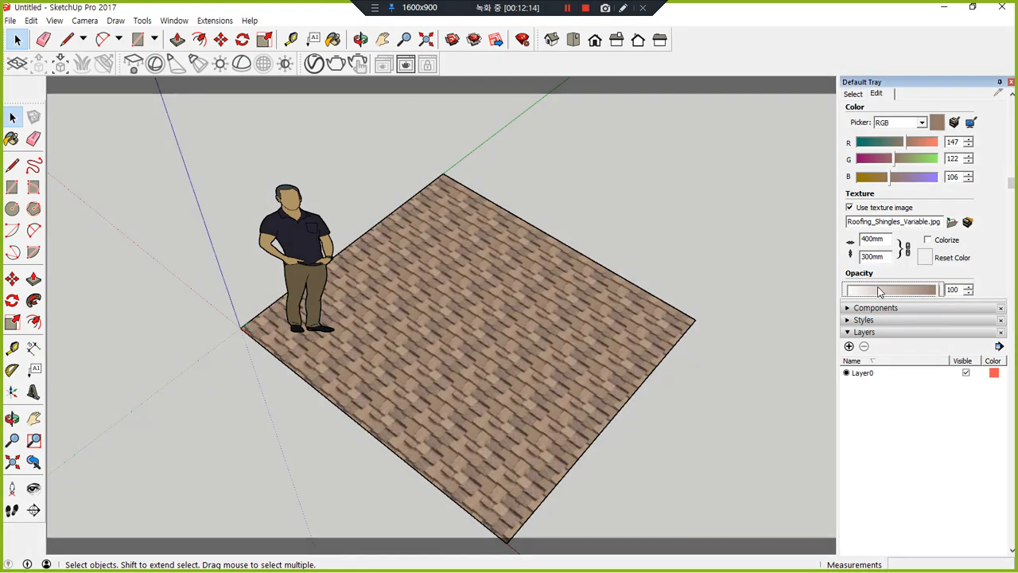
{"action": "mouse_move", "coordinate": [879, 292]}
{"action": "left_mouse_down"}
{"action": "mouse_move", "coordinate": [847, 279]}
{"action": "mouse_move", "coordinate": [891, 292]}
{"action": "mouse_move", "coordinate": [815, 271]}
{"action": "mouse_move", "coordinate": [805, 284]}
{"action": "left_mouse_up"}
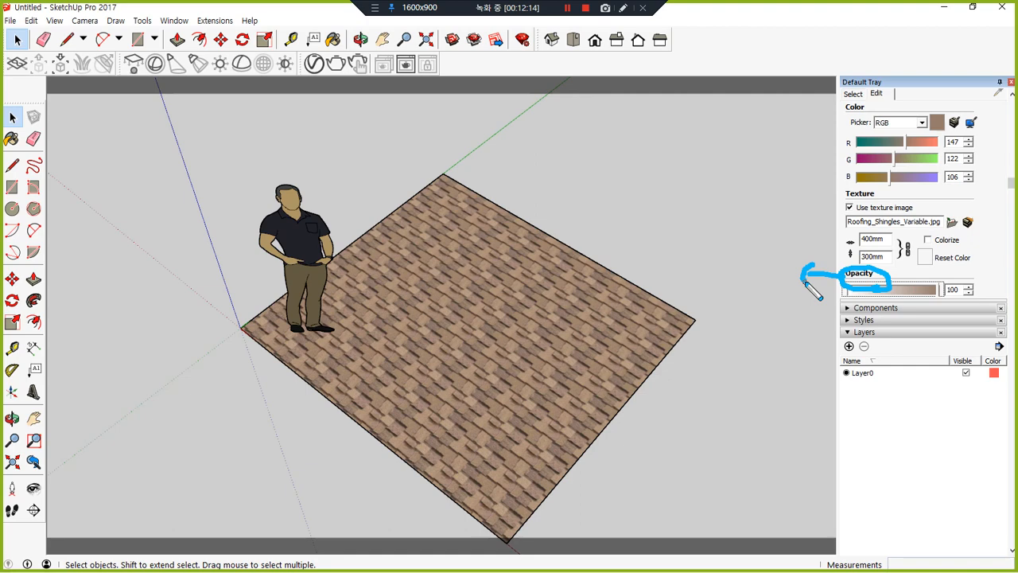
{"action": "mouse_move", "coordinate": [983, 312]}
{"action": "left_mouse_down"}
{"action": "mouse_move", "coordinate": [958, 315]}
{"action": "mouse_move", "coordinate": [1000, 291]}
{"action": "mouse_move", "coordinate": [992, 296]}
{"action": "left_mouse_up"}
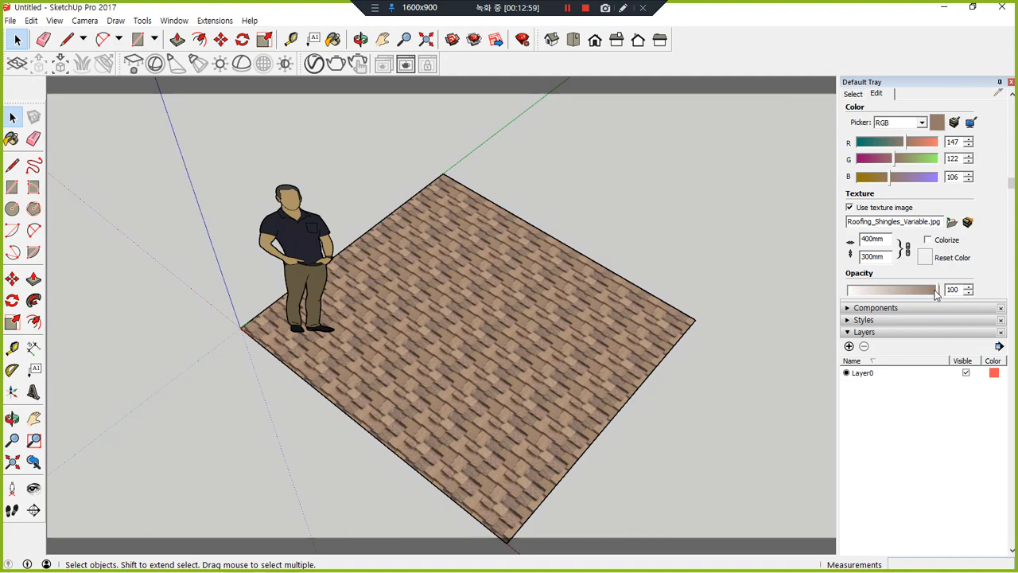
{"action": "left_click_drag", "start_coordinate": [935, 291], "coordinate": [877, 291]}
{"action": "double_click", "coordinate": [961, 289]}
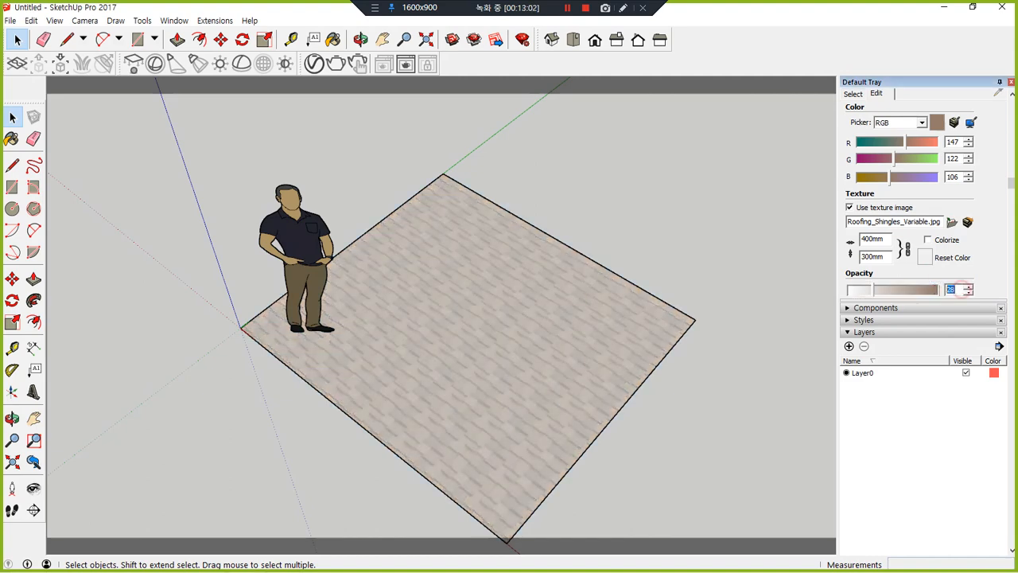
{"action": "type", "text": "30"}
{"action": "left_click", "coordinate": [912, 292]}
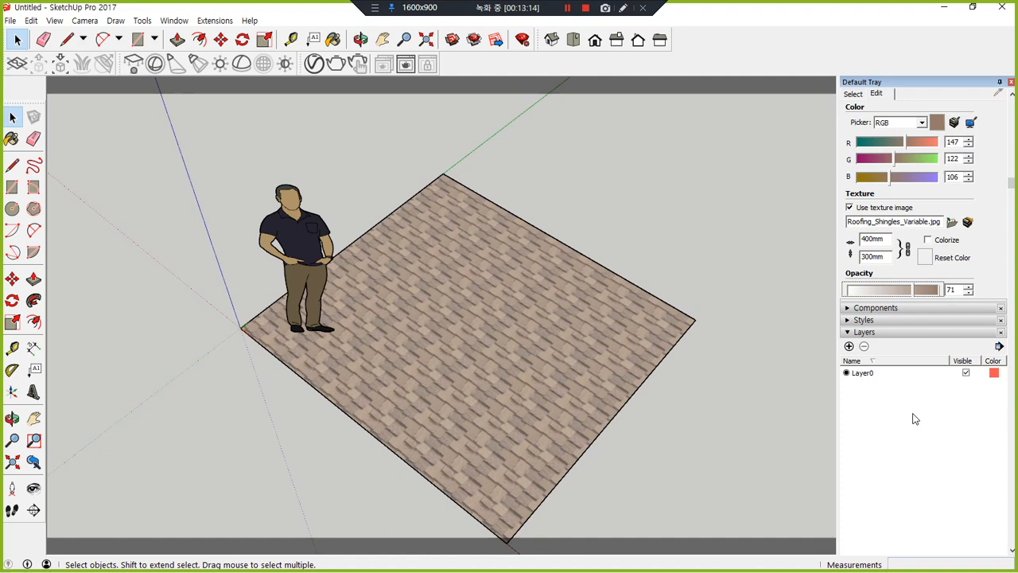
{"action": "left_click", "coordinate": [924, 290]}
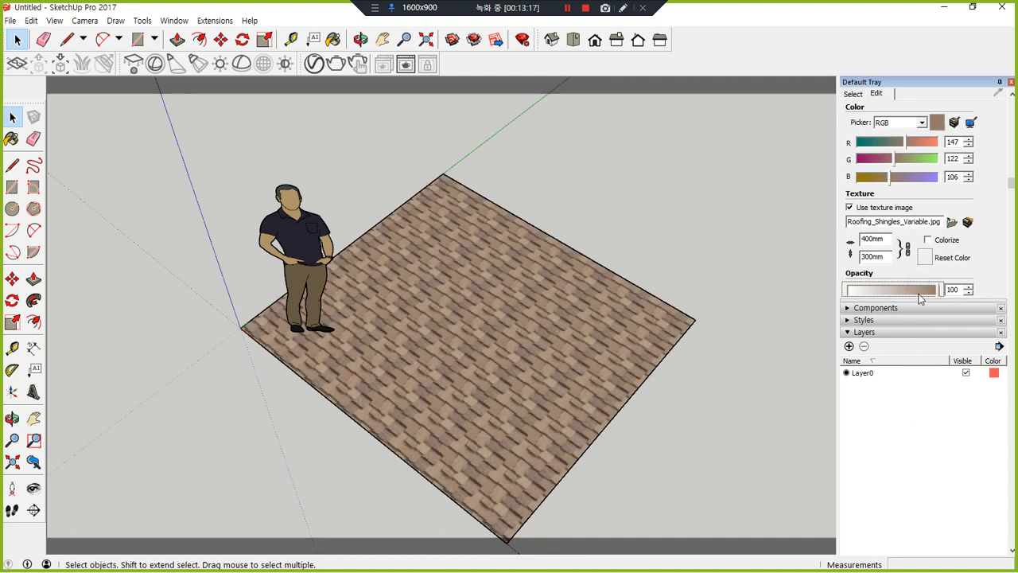
{"action": "left_click", "coordinate": [911, 291]}
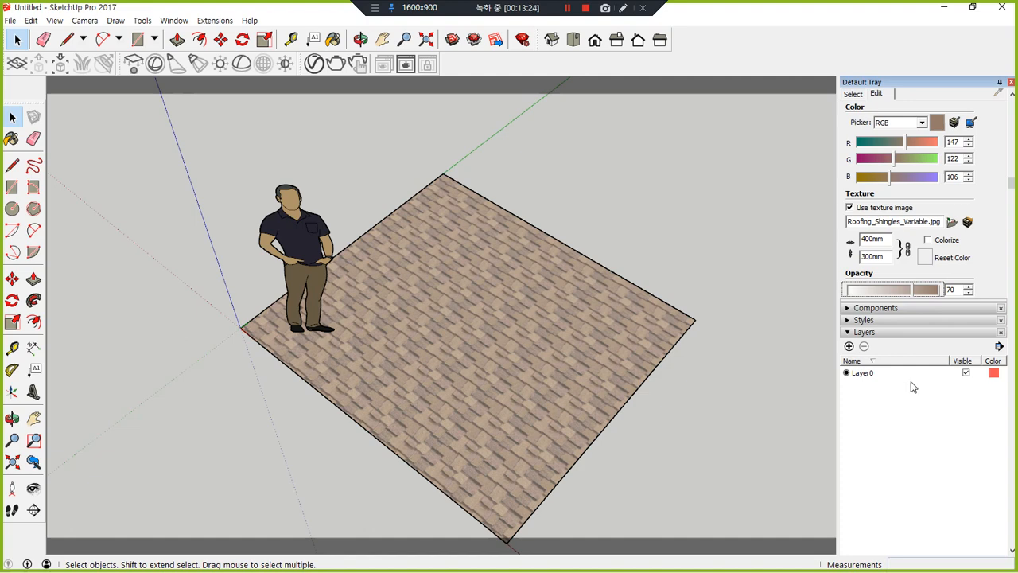
Draw a second rectangle of about 1140 by 1690 mm on the ground beside the shingled one.
{"action": "left_click", "coordinate": [19, 188]}
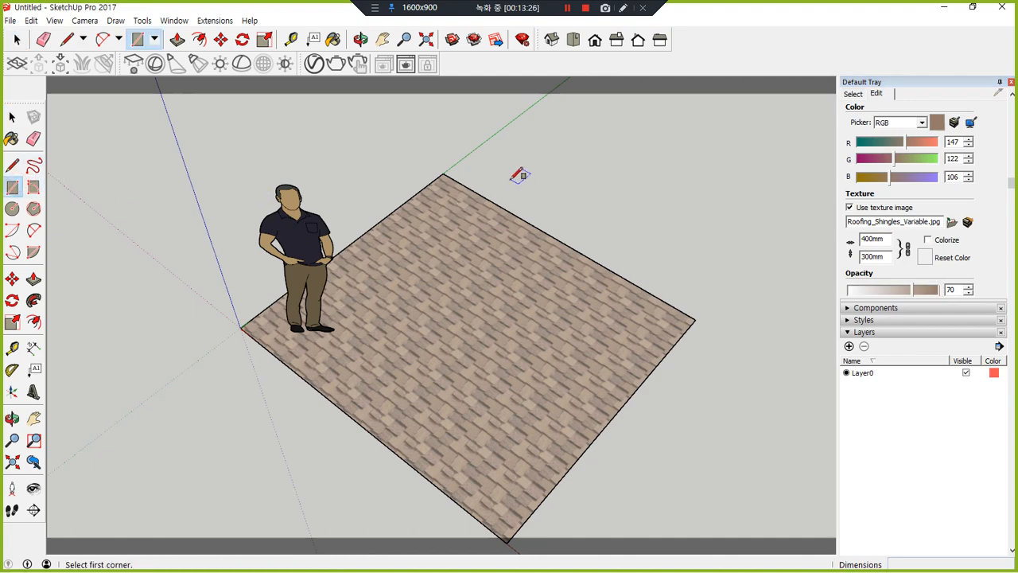
{"action": "left_click", "coordinate": [538, 189]}
{"action": "left_click", "coordinate": [713, 156]}
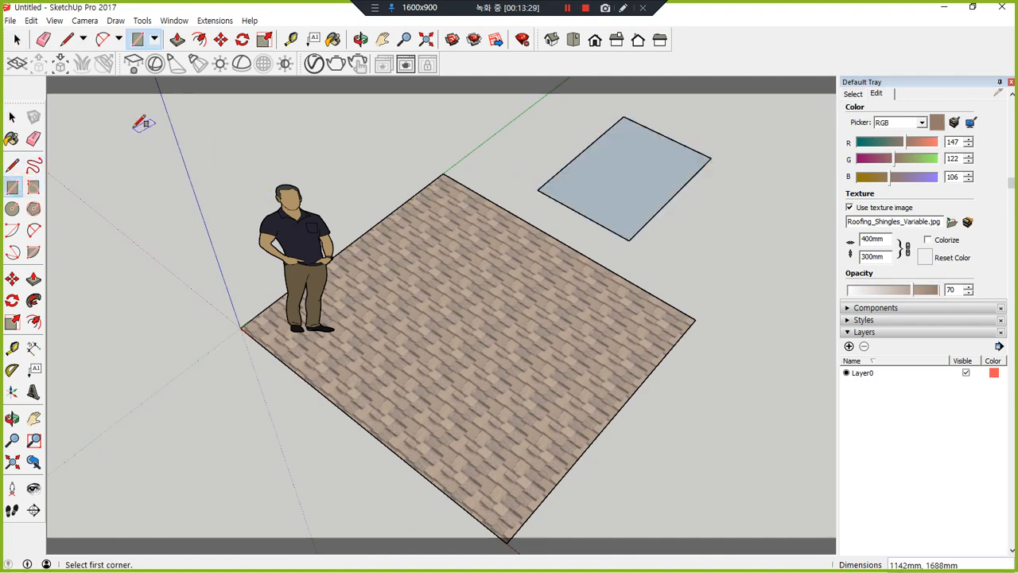
{"action": "key", "text": "space"}
{"action": "middle_click_drag", "start_coordinate": [168, 237], "coordinate": [540, 204]}
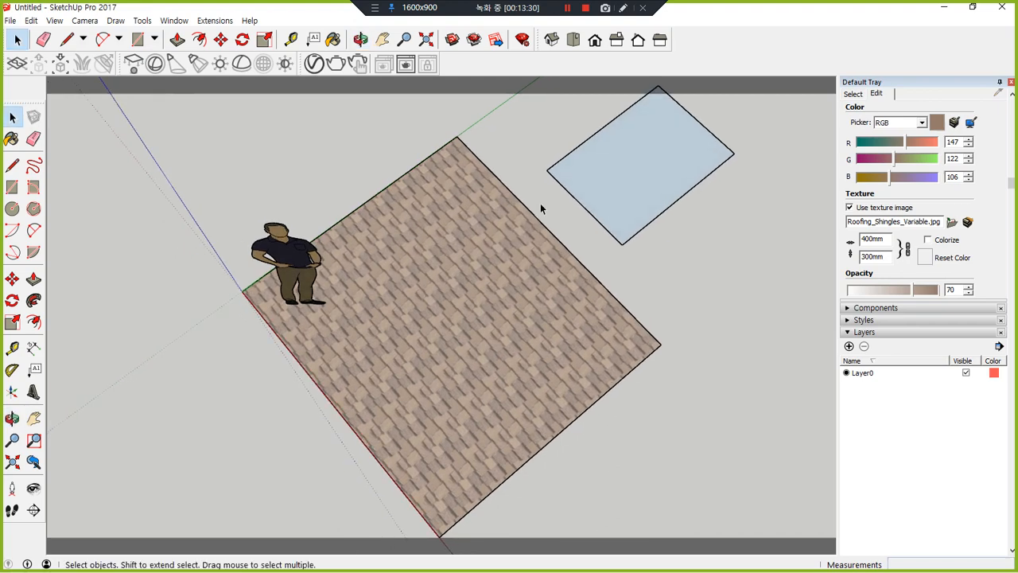
{"action": "left_click", "coordinate": [652, 178]}
{"action": "middle_click_drag", "start_coordinate": [652, 177], "coordinate": [702, 211]}
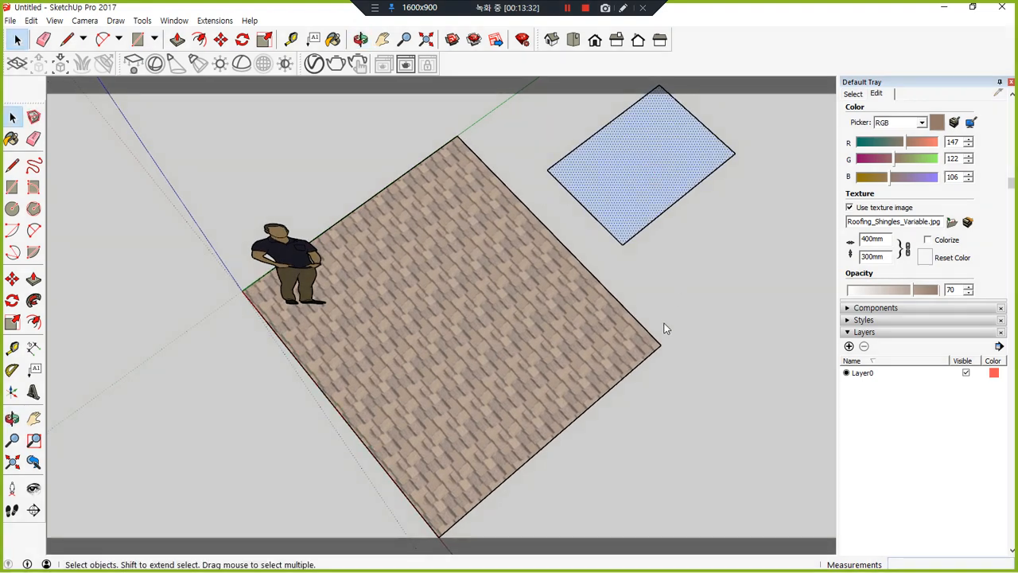
{"action": "key", "text": "F8"}
{"action": "key", "text": "F8"}
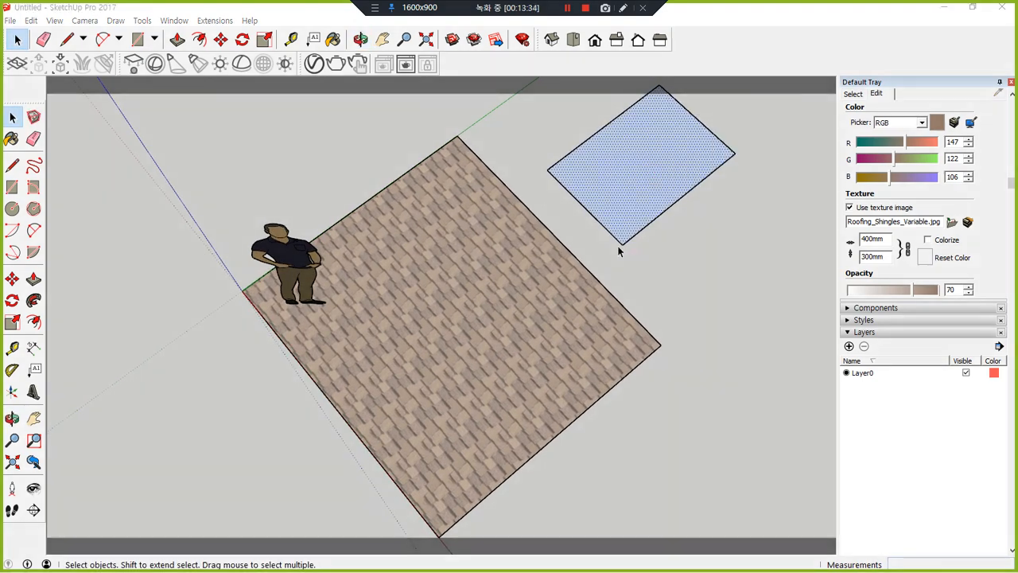
{"action": "key", "text": "F8"}
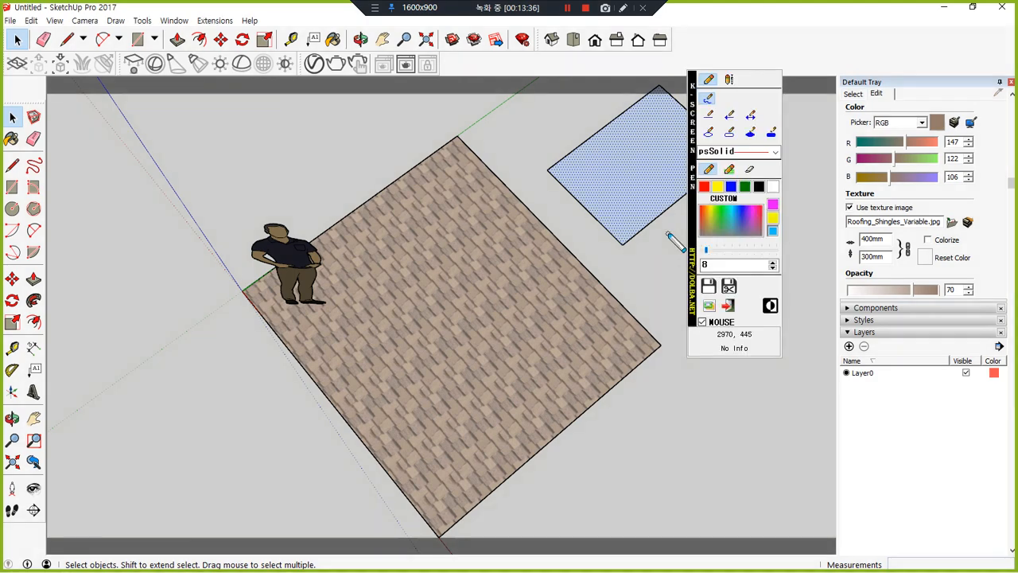
{"action": "mouse_move", "coordinate": [634, 260]}
{"action": "left_mouse_down"}
{"action": "mouse_move", "coordinate": [573, 215]}
{"action": "mouse_move", "coordinate": [680, 223]}
{"action": "left_mouse_up"}
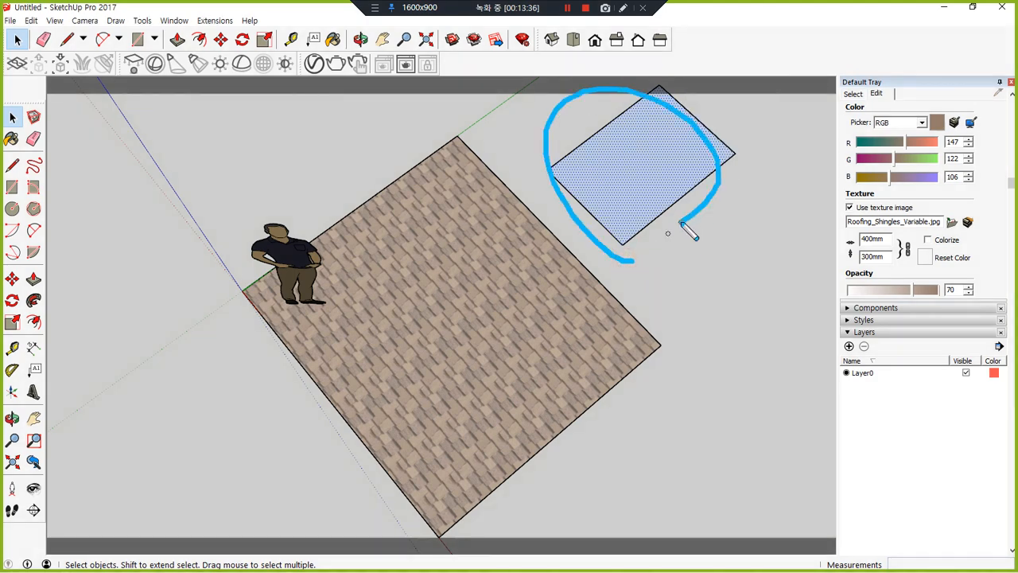
{"action": "mouse_move", "coordinate": [406, 351]}
{"action": "left_mouse_down"}
{"action": "mouse_move", "coordinate": [609, 188]}
{"action": "mouse_move", "coordinate": [587, 219]}
{"action": "left_mouse_up"}
{"action": "key", "text": "F8"}
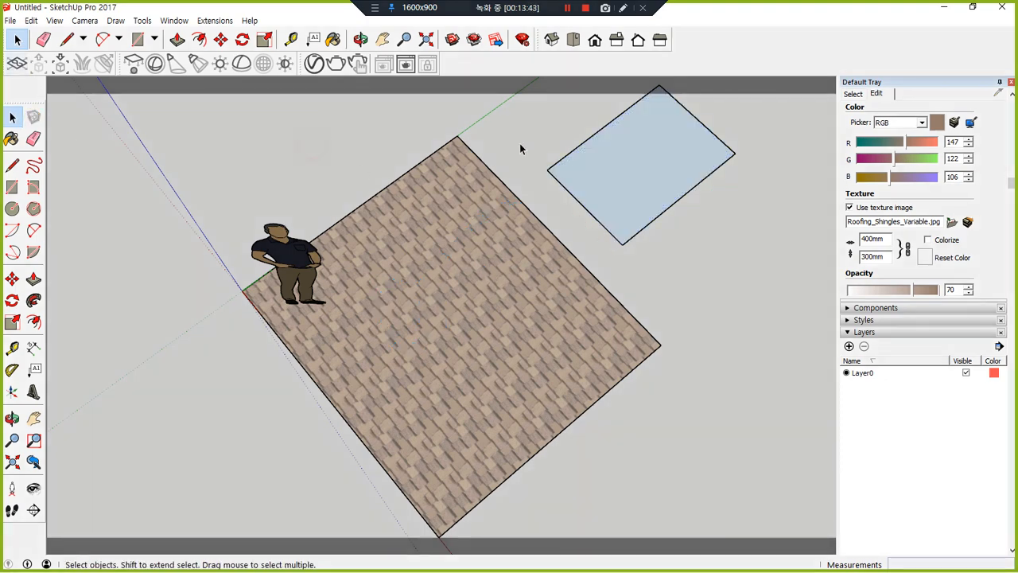
Sample the shingle material from the large rectangle and paint the smaller rectangle with it.
{"action": "mouse_move", "coordinate": [520, 148]}
{"action": "middle_mouse_down"}
{"action": "mouse_move", "coordinate": [474, 198]}
{"action": "mouse_move", "coordinate": [536, 141]}
{"action": "mouse_move", "coordinate": [485, 252]}
{"action": "mouse_move", "coordinate": [541, 226]}
{"action": "middle_mouse_up"}
{"action": "left_click", "coordinate": [853, 93]}
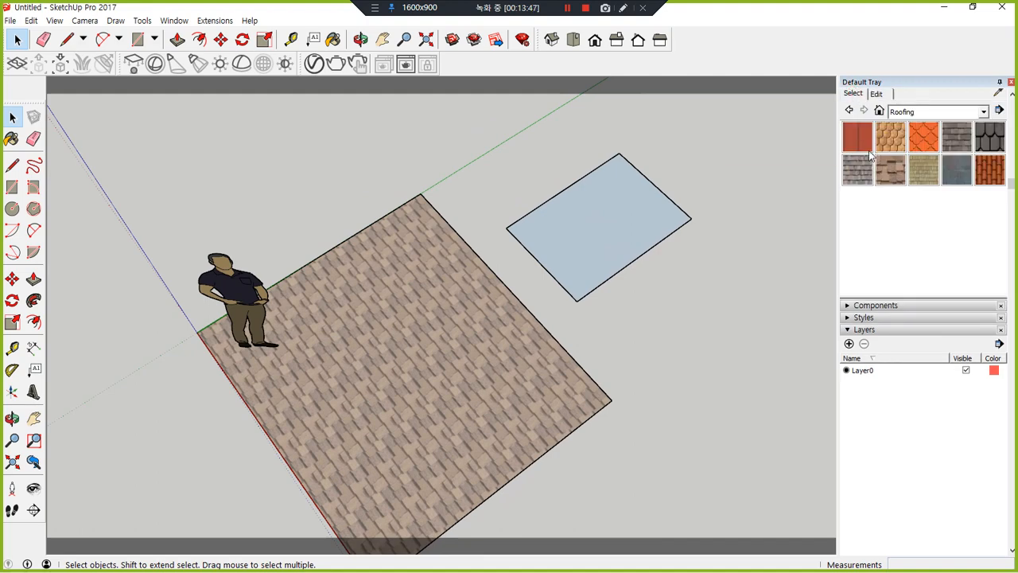
{"action": "scroll", "coordinate": [868, 150], "scroll_direction": "up", "scroll_amount": 2}
{"action": "left_click_drag", "start_coordinate": [849, 180], "coordinate": [856, 184]}
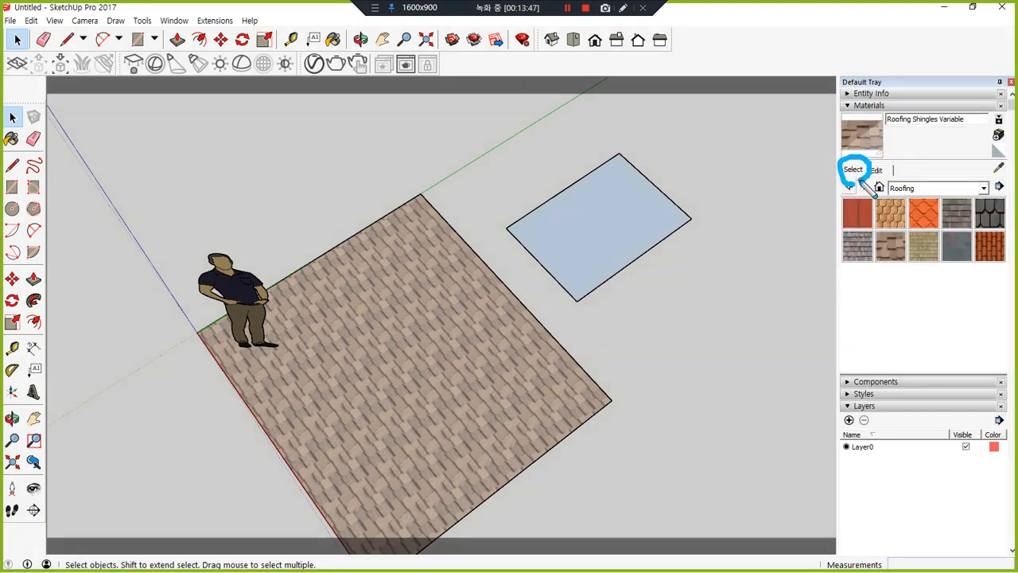
{"action": "mouse_move", "coordinate": [993, 175]}
{"action": "left_mouse_down"}
{"action": "mouse_move", "coordinate": [996, 185]}
{"action": "mouse_move", "coordinate": [1004, 167]}
{"action": "left_mouse_up"}
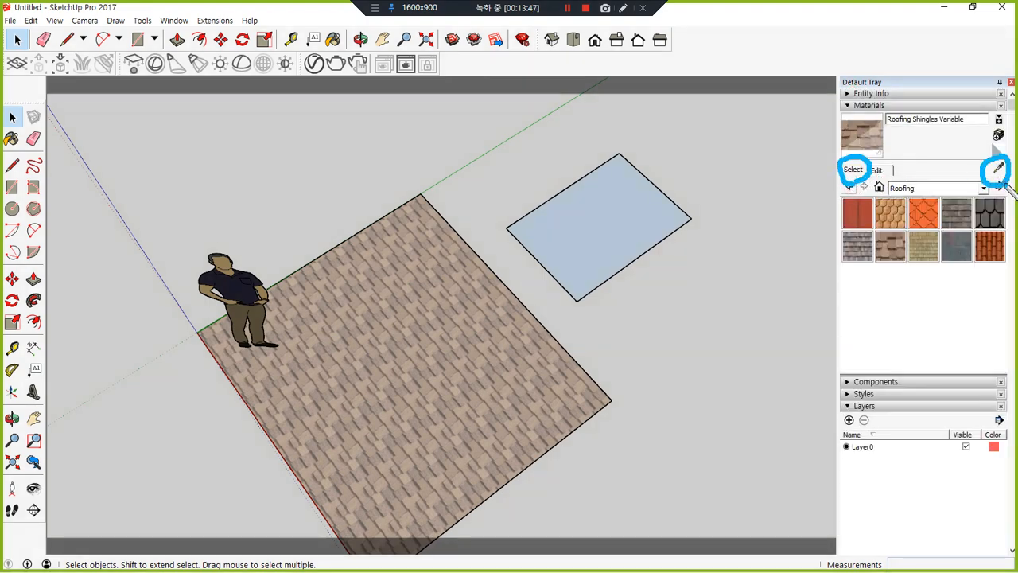
{"action": "left_click", "coordinate": [998, 168]}
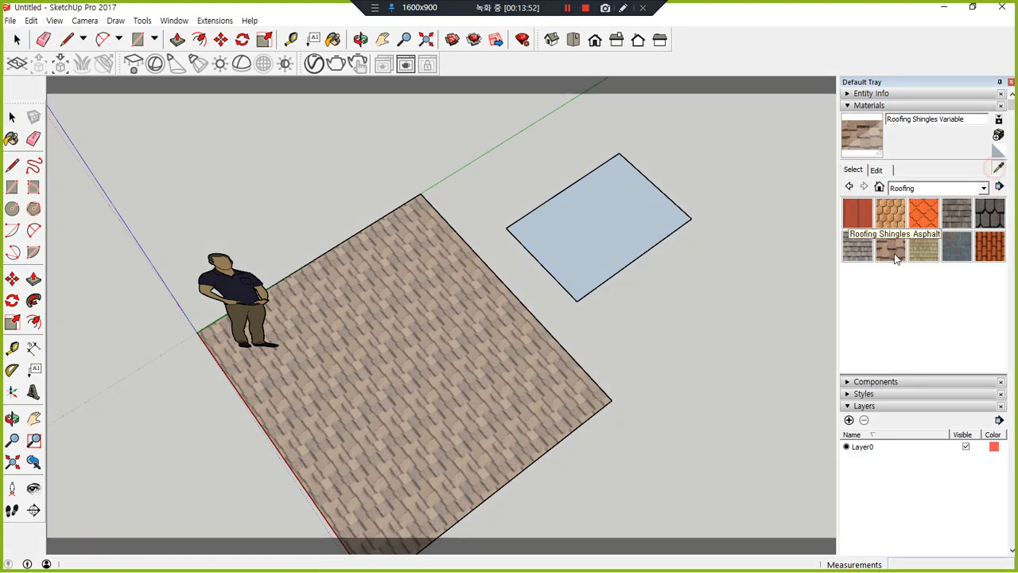
{"action": "left_click", "coordinate": [397, 290]}
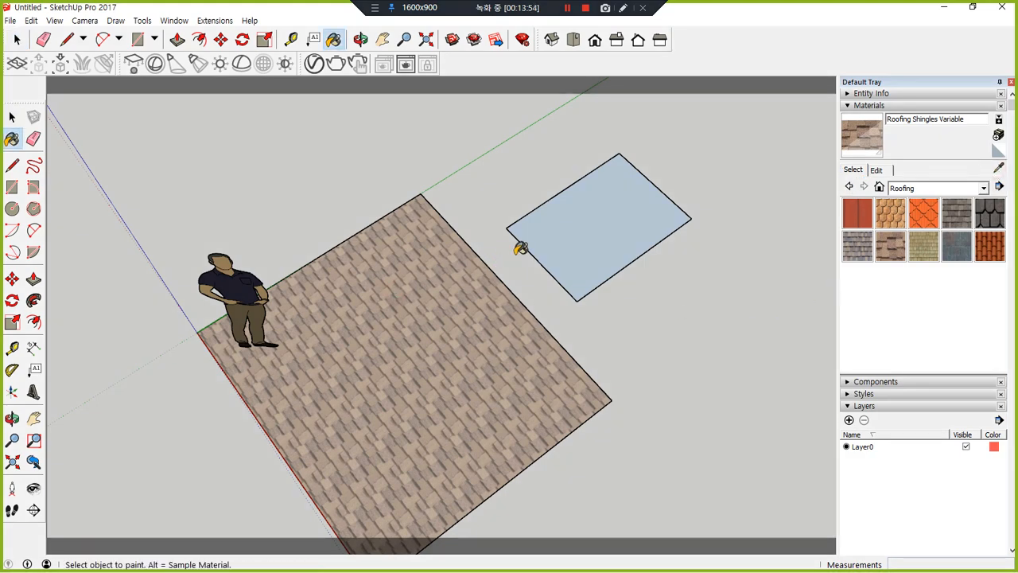
{"action": "left_click", "coordinate": [596, 214]}
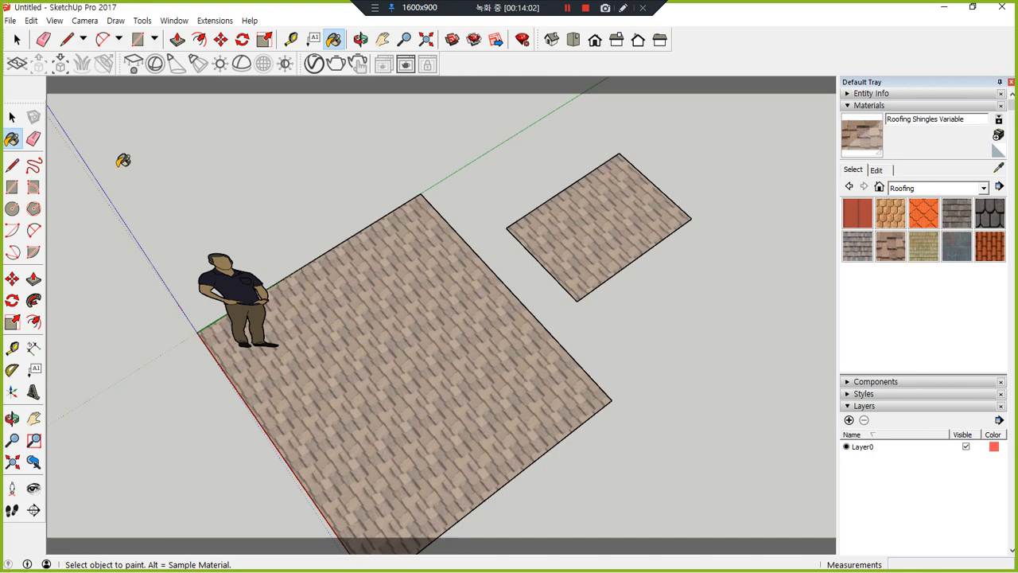
Reposition the texture on the large rectangle's face, enlarging the shingles with the green scale/rotate pin.
{"action": "left_click", "coordinate": [12, 117]}
{"action": "left_click", "coordinate": [382, 323]}
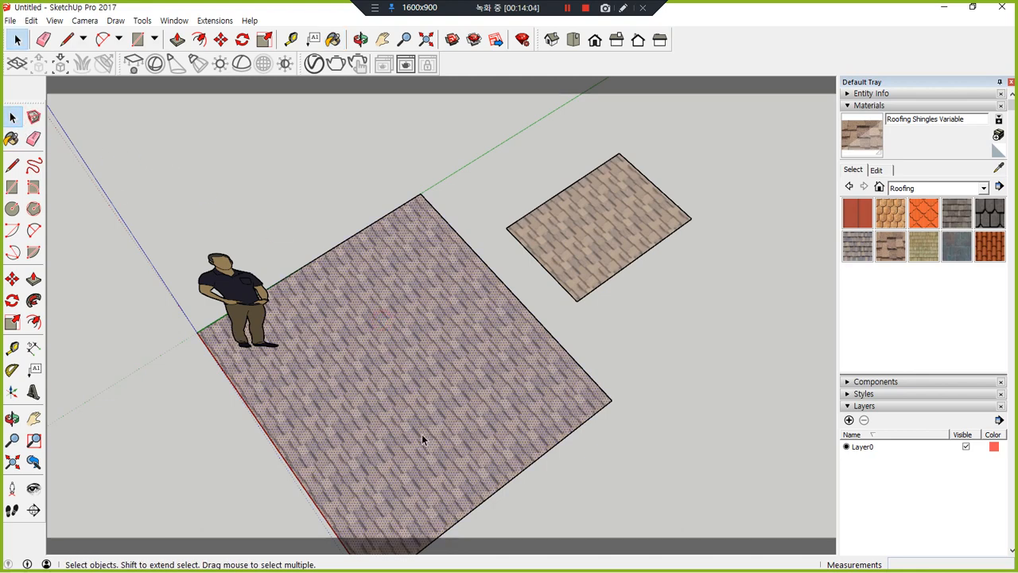
{"action": "right_click", "coordinate": [399, 308]}
{"action": "mouse_move", "coordinate": [452, 477]}
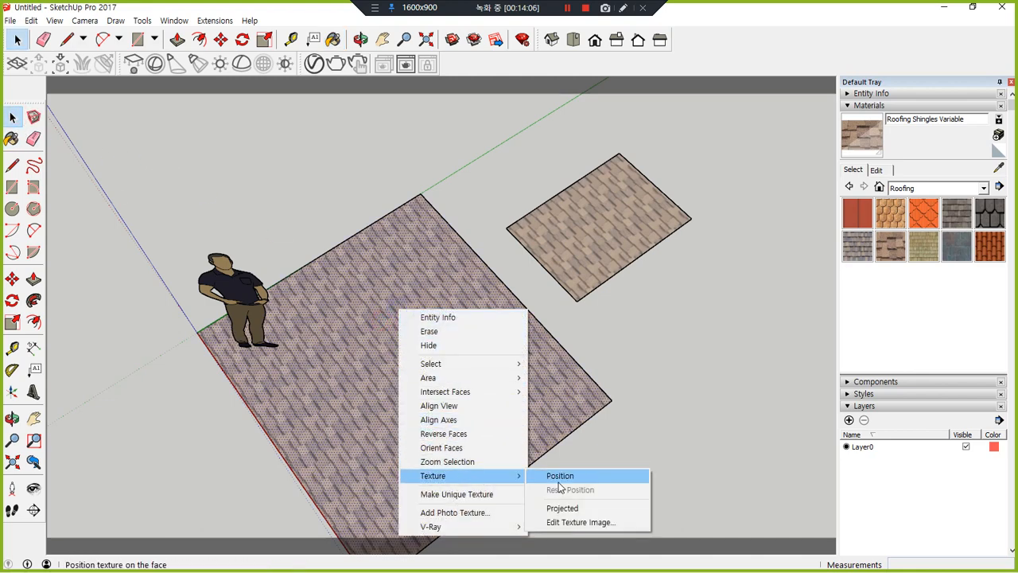
{"action": "left_click", "coordinate": [584, 477]}
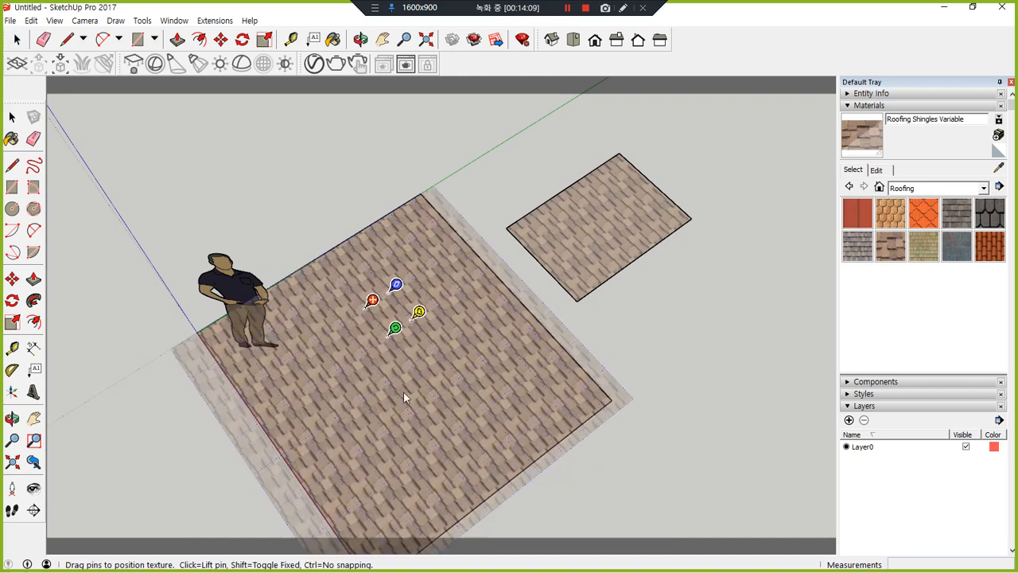
{"action": "left_click_drag", "start_coordinate": [372, 300], "coordinate": [384, 419]}
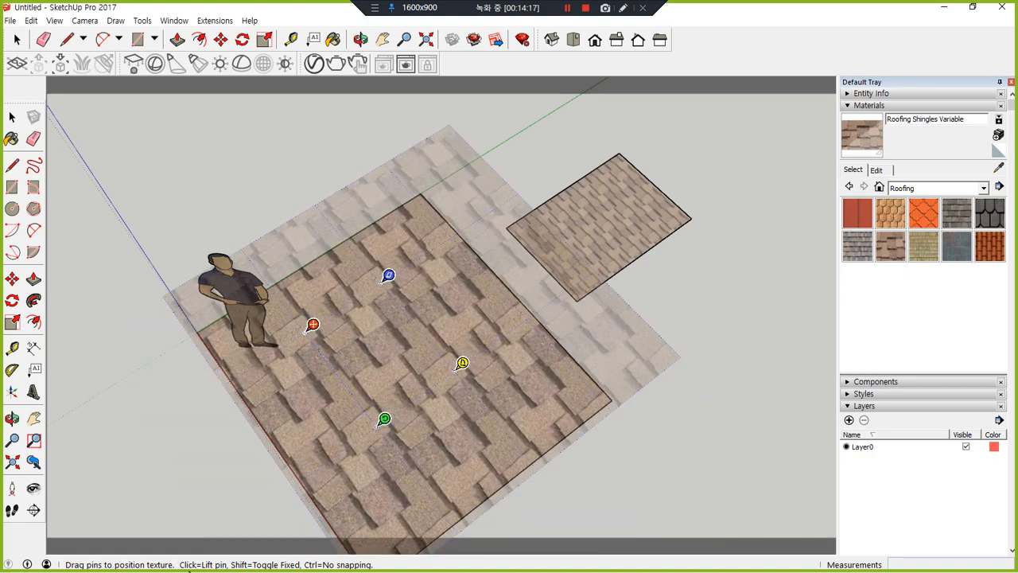
{"action": "left_click", "coordinate": [706, 332]}
Reposition the large rectangle's texture again, rotating the shingle pattern with the green scale/rotate pin.
{"action": "right_click", "coordinate": [341, 322]}
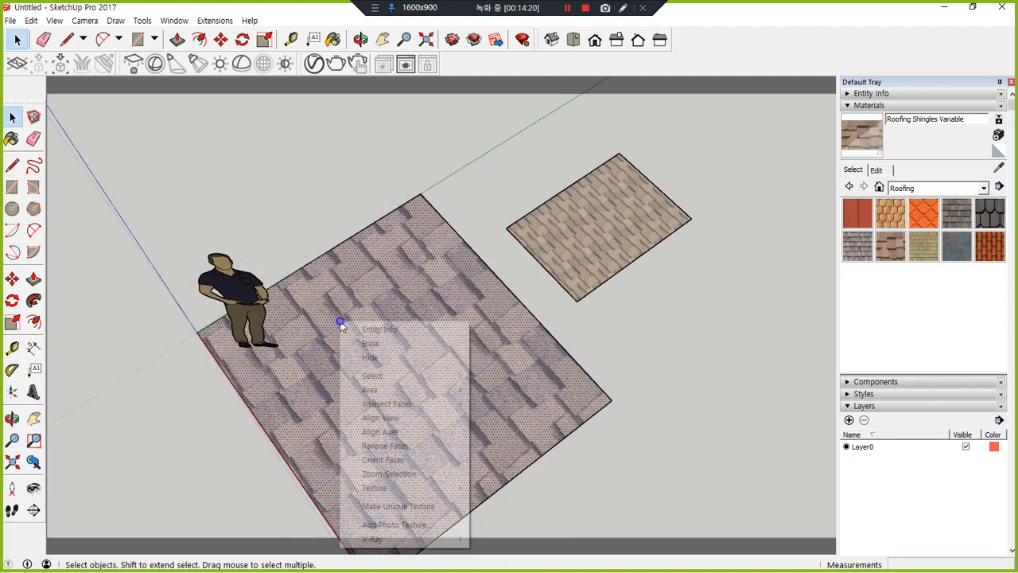
{"action": "mouse_move", "coordinate": [389, 488]}
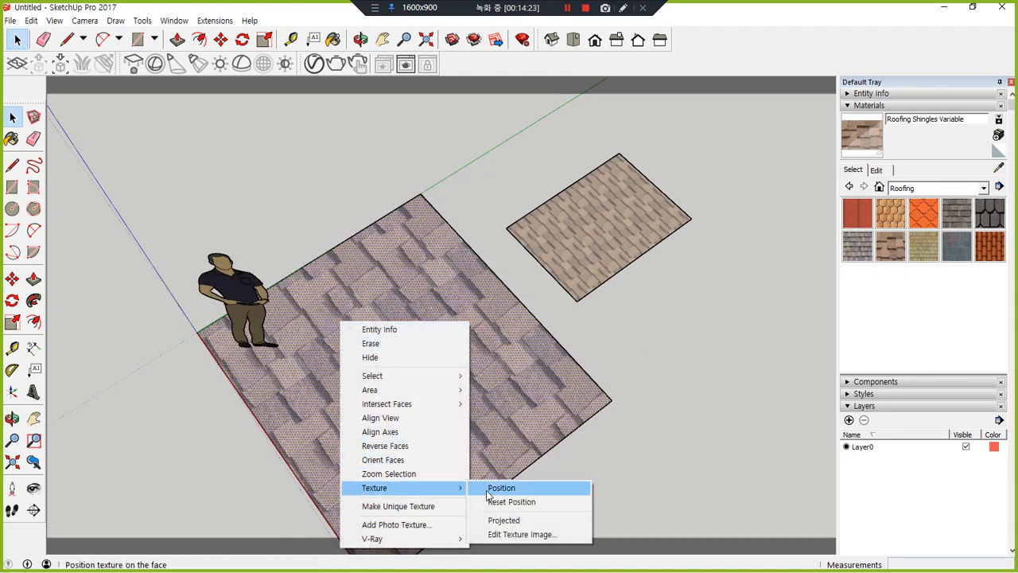
{"action": "left_click", "coordinate": [501, 489]}
{"action": "left_click_drag", "start_coordinate": [384, 419], "coordinate": [419, 256]}
{"action": "left_click", "coordinate": [710, 324]}
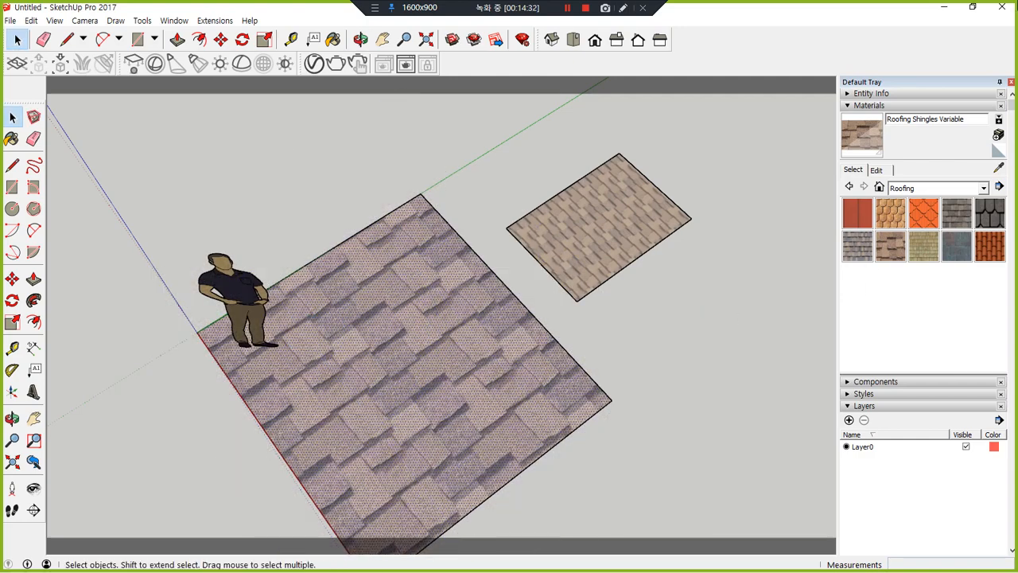
Delete both shingled rectangles and draw a new rectangle on the ground starting at the origin.
{"action": "left_click", "coordinate": [876, 169]}
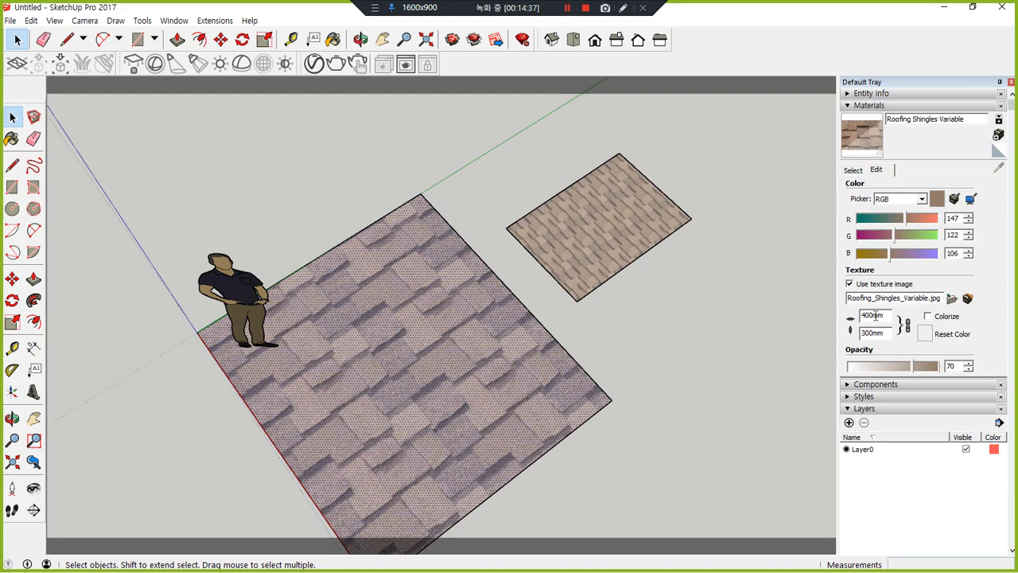
{"action": "mouse_move", "coordinate": [835, 309]}
{"action": "left_mouse_down"}
{"action": "mouse_move", "coordinate": [972, 323]}
{"action": "mouse_move", "coordinate": [958, 318]}
{"action": "left_mouse_up"}
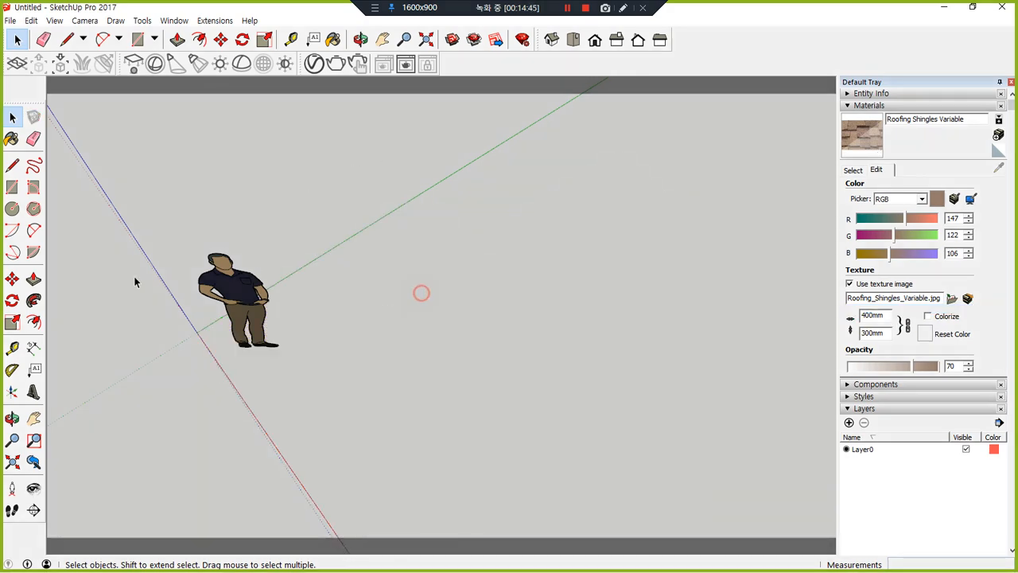
{"action": "left_click", "coordinate": [12, 186]}
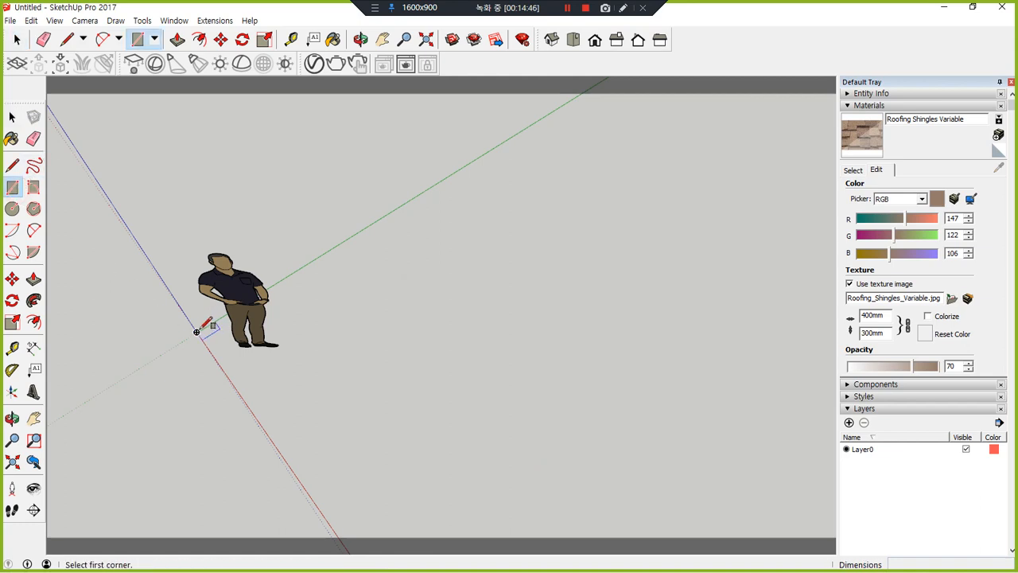
{"action": "left_click", "coordinate": [196, 331]}
{"action": "left_click", "coordinate": [476, 328]}
{"action": "middle_click_drag", "start_coordinate": [476, 329], "coordinate": [263, 199]}
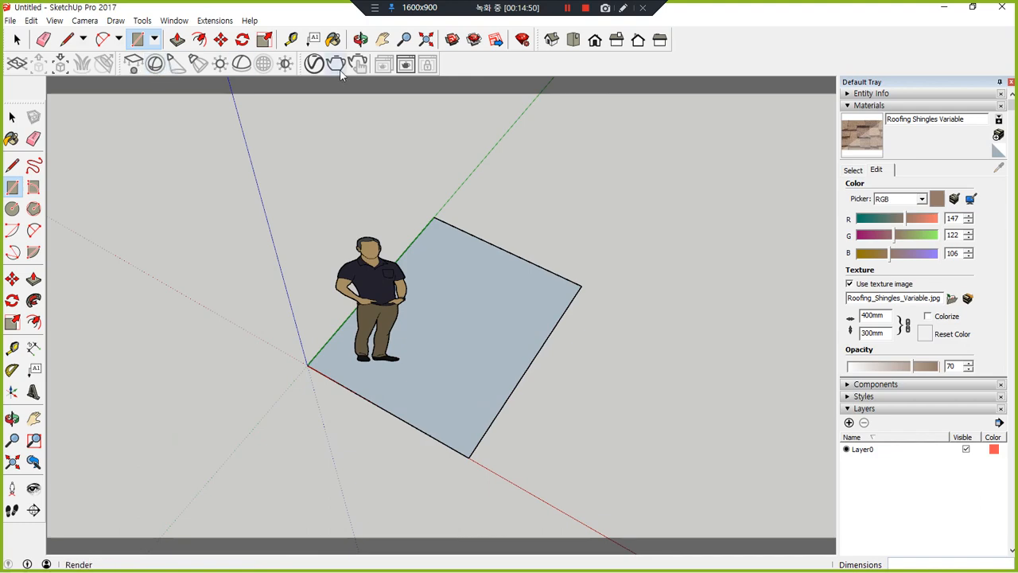
Open the V-Ray Asset Editor and compare the Roofing Shingles Variable preview with the material's colour and texture settings.
{"action": "left_click", "coordinate": [315, 64]}
{"action": "left_click_drag", "start_coordinate": [381, 103], "coordinate": [683, 90]}
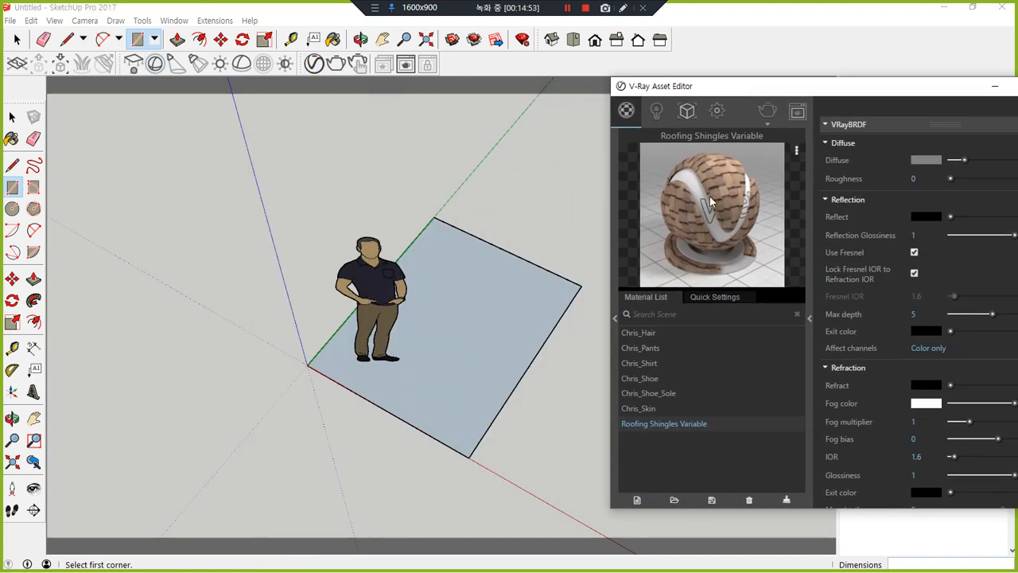
{"action": "mouse_move", "coordinate": [819, 96]}
{"action": "left_mouse_down"}
{"action": "mouse_move", "coordinate": [670, 128]}
{"action": "mouse_move", "coordinate": [311, 101]}
{"action": "left_mouse_up"}
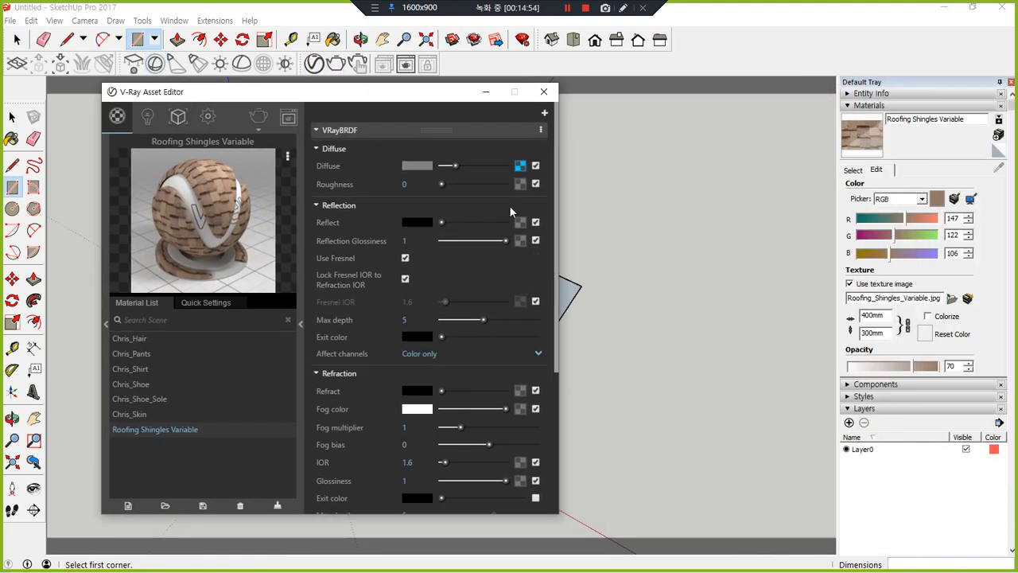
{"action": "mouse_move", "coordinate": [937, 368]}
{"action": "left_mouse_down"}
{"action": "mouse_move", "coordinate": [951, 181]}
{"action": "mouse_move", "coordinate": [958, 343]}
{"action": "left_mouse_up"}
{"action": "left_click_drag", "start_coordinate": [889, 287], "coordinate": [606, 284]}
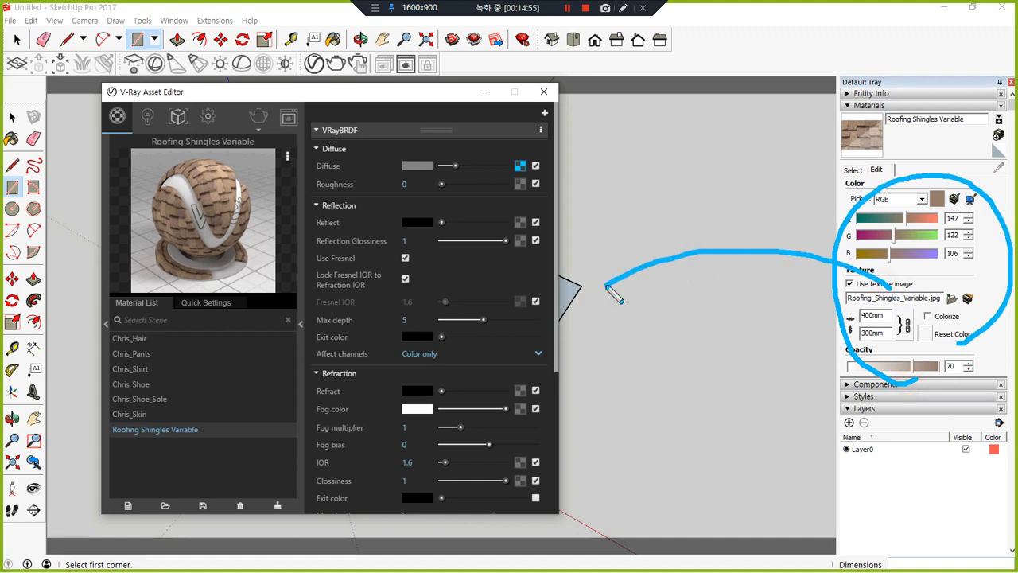
{"action": "left_click_drag", "start_coordinate": [640, 250], "coordinate": [634, 289]}
{"action": "mouse_move", "coordinate": [221, 277]}
{"action": "left_mouse_down"}
{"action": "mouse_move", "coordinate": [250, 181]}
{"action": "mouse_move", "coordinate": [211, 310]}
{"action": "left_mouse_up"}
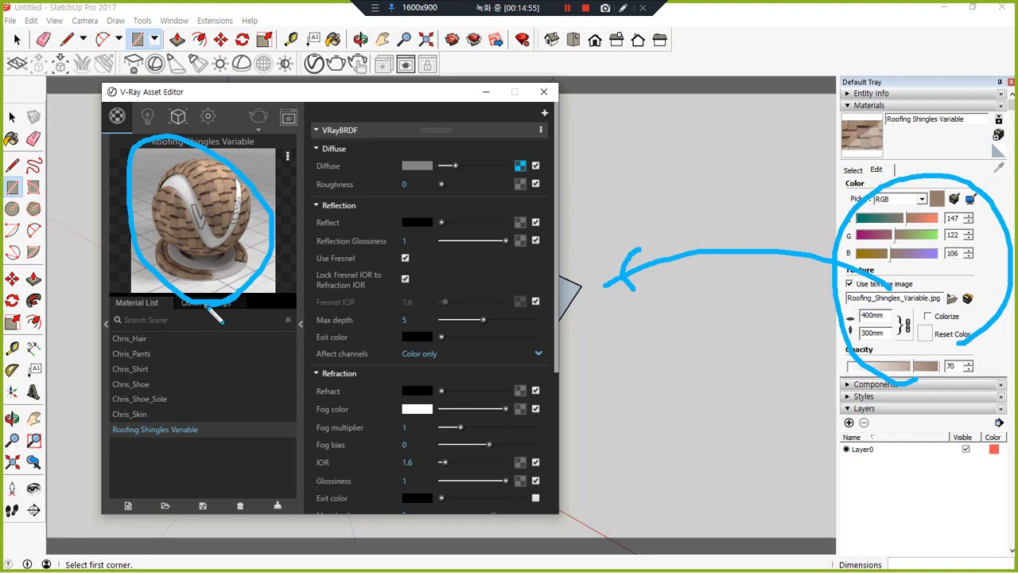
{"action": "left_click_drag", "start_coordinate": [290, 95], "coordinate": [697, 102]}
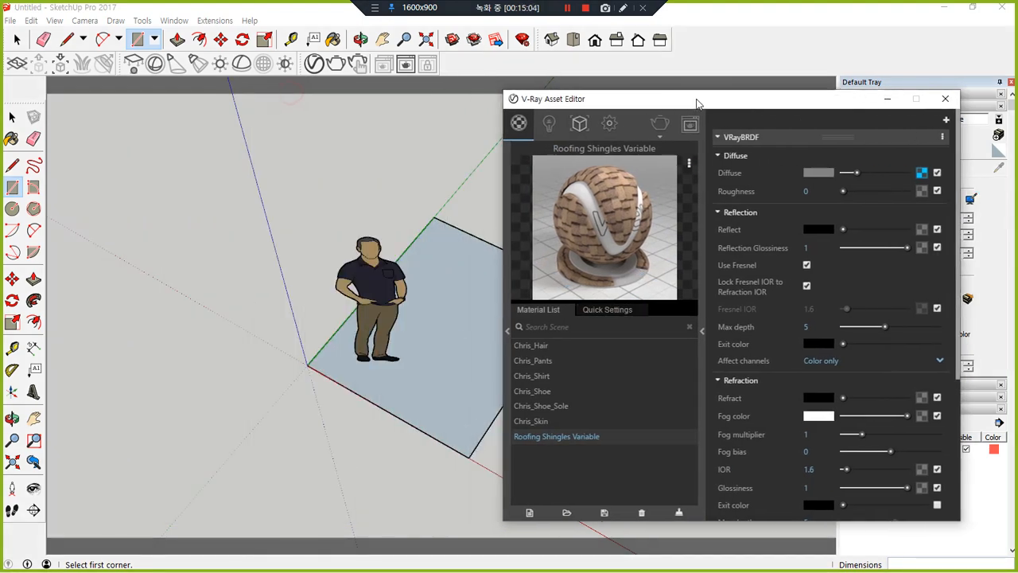
{"action": "left_click_drag", "start_coordinate": [614, 229], "coordinate": [447, 283]}
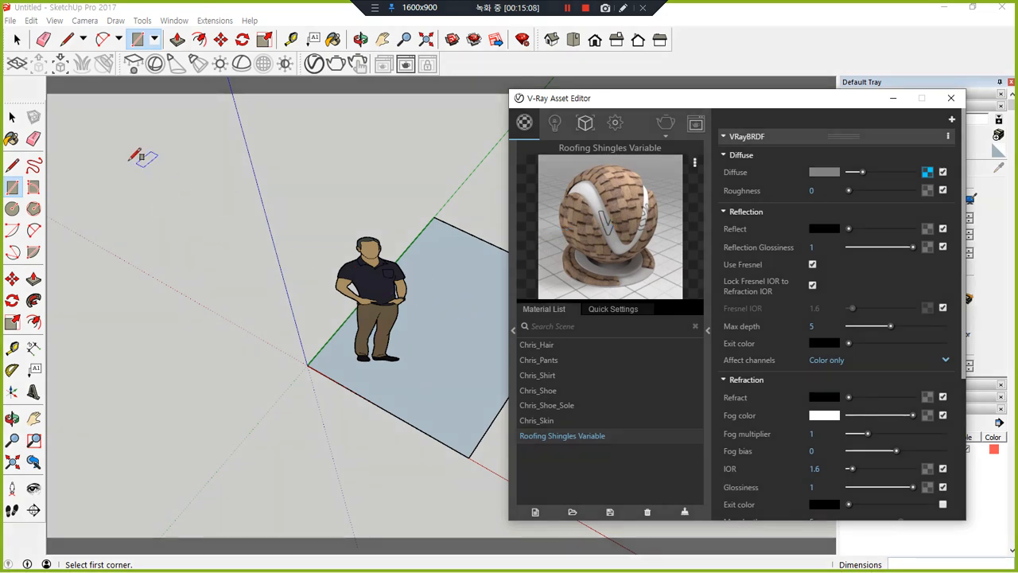
Select the new rectangle and apply the Roofing Shingles Variable material to it from the V-Ray Asset Editor.
{"action": "left_click", "coordinate": [12, 117]}
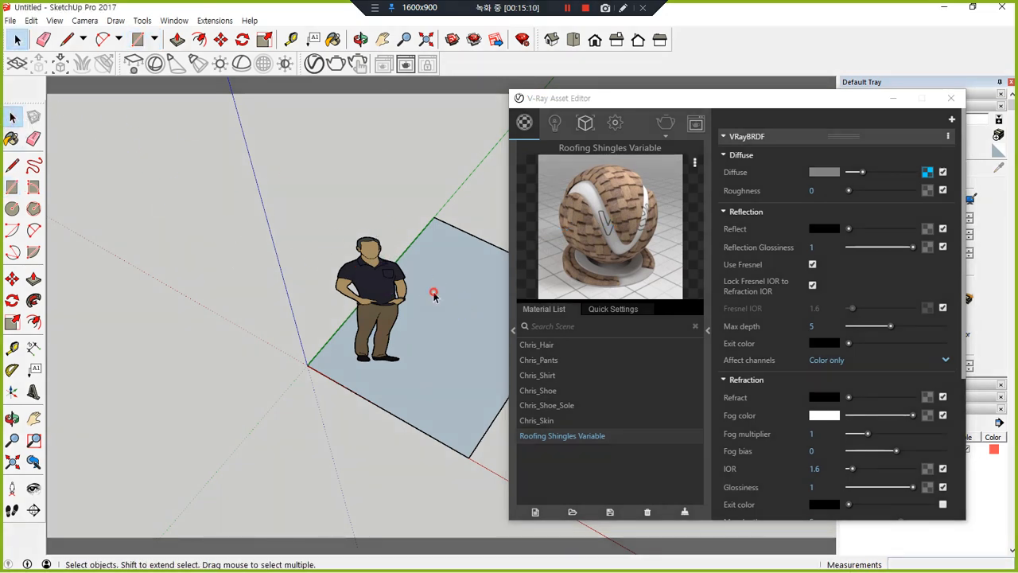
{"action": "left_click", "coordinate": [433, 295]}
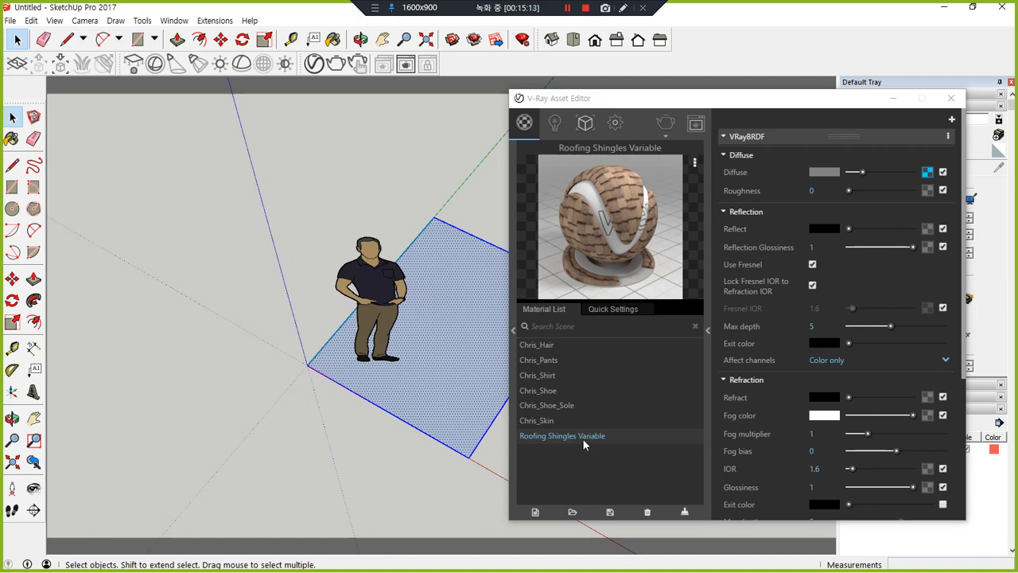
{"action": "key", "text": "ctrl+alt+d"}
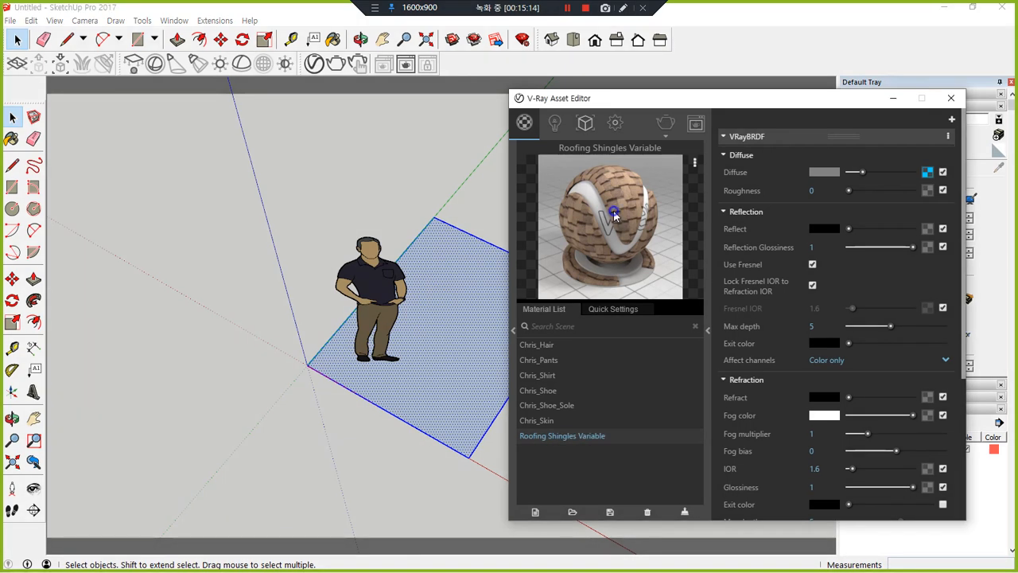
{"action": "right_click", "coordinate": [596, 308]}
{"action": "right_click", "coordinate": [582, 437]}
{"action": "right_click", "coordinate": [583, 436]}
{"action": "right_click", "coordinate": [602, 181]}
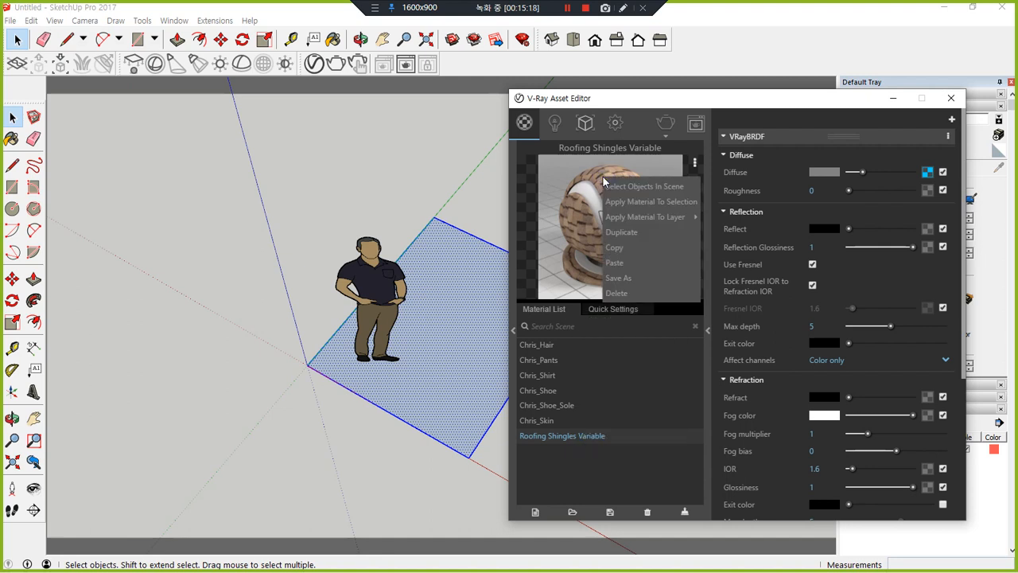
{"action": "mouse_move", "coordinate": [638, 218]}
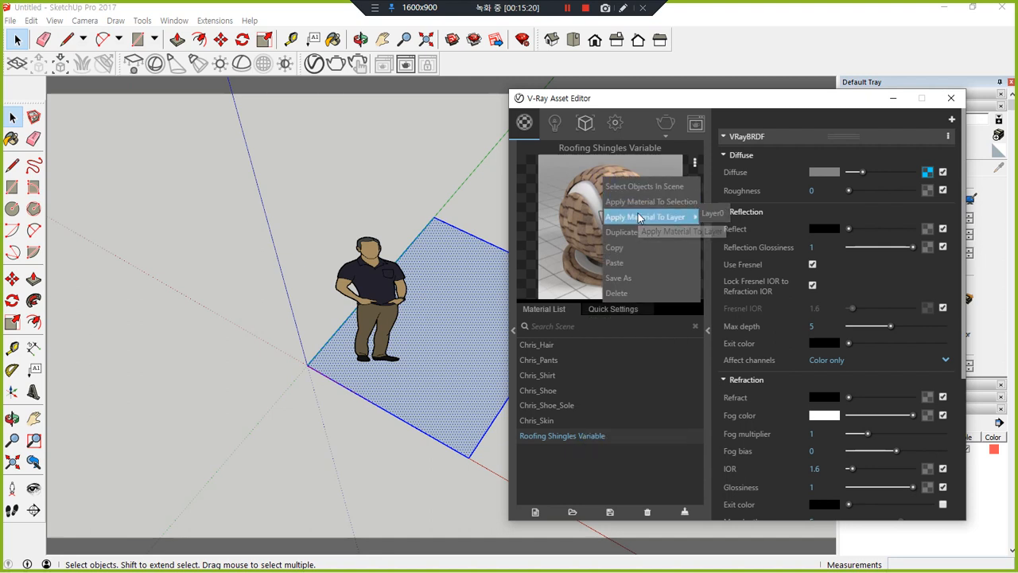
{"action": "left_click", "coordinate": [639, 217]}
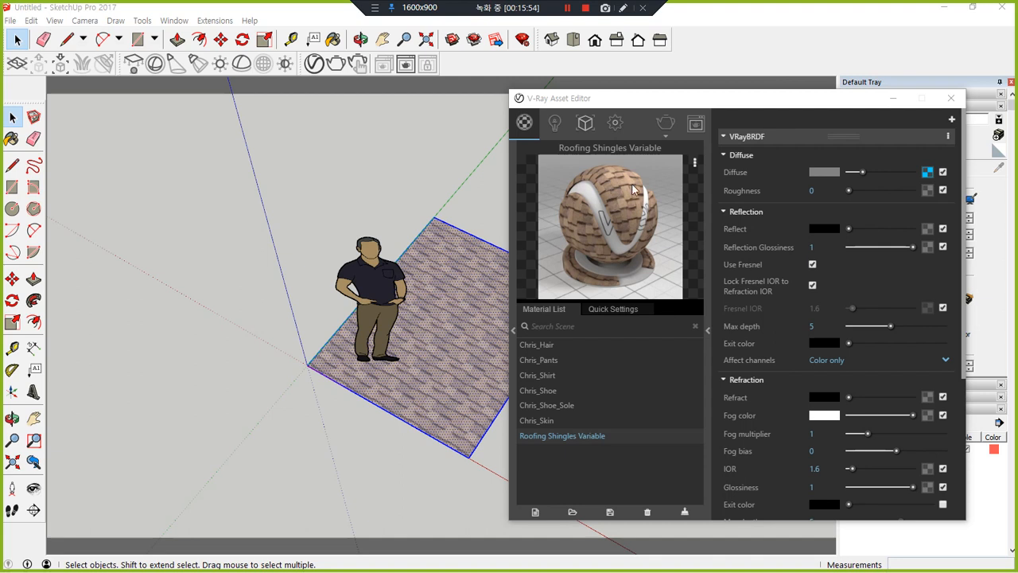
{"action": "mouse_move", "coordinate": [577, 140]}
{"action": "left_mouse_down"}
{"action": "mouse_move", "coordinate": [559, 141]}
{"action": "mouse_move", "coordinate": [537, 278]}
{"action": "mouse_move", "coordinate": [684, 303]}
{"action": "mouse_move", "coordinate": [674, 181]}
{"action": "mouse_move", "coordinate": [628, 145]}
{"action": "mouse_move", "coordinate": [579, 135]}
{"action": "left_mouse_up"}
{"action": "left_click_drag", "start_coordinate": [636, 157], "coordinate": [539, 195]}
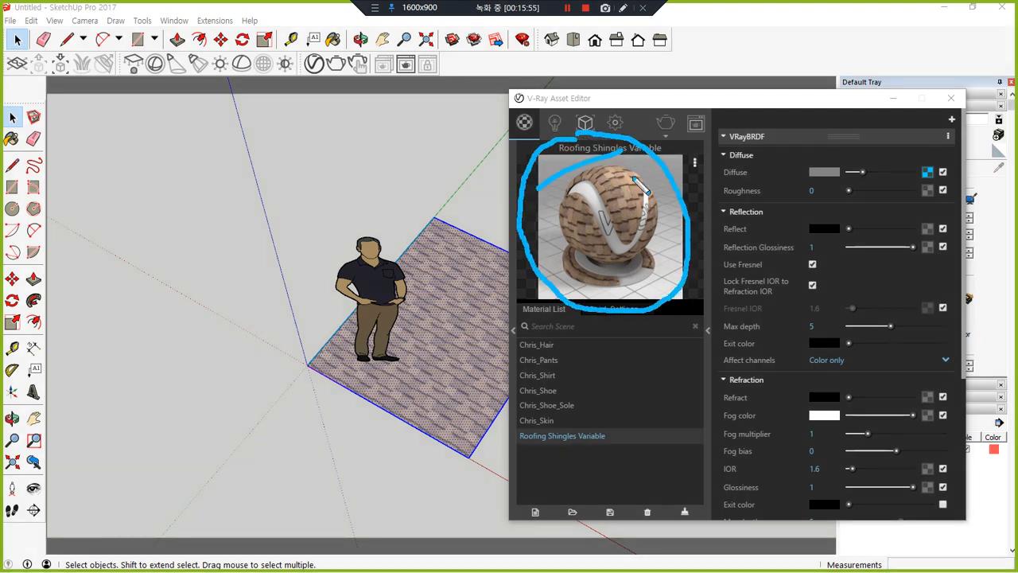
{"action": "left_click_drag", "start_coordinate": [648, 179], "coordinate": [545, 231]}
{"action": "left_click_drag", "start_coordinate": [672, 206], "coordinate": [586, 246]}
{"action": "left_click_drag", "start_coordinate": [672, 234], "coordinate": [614, 288]}
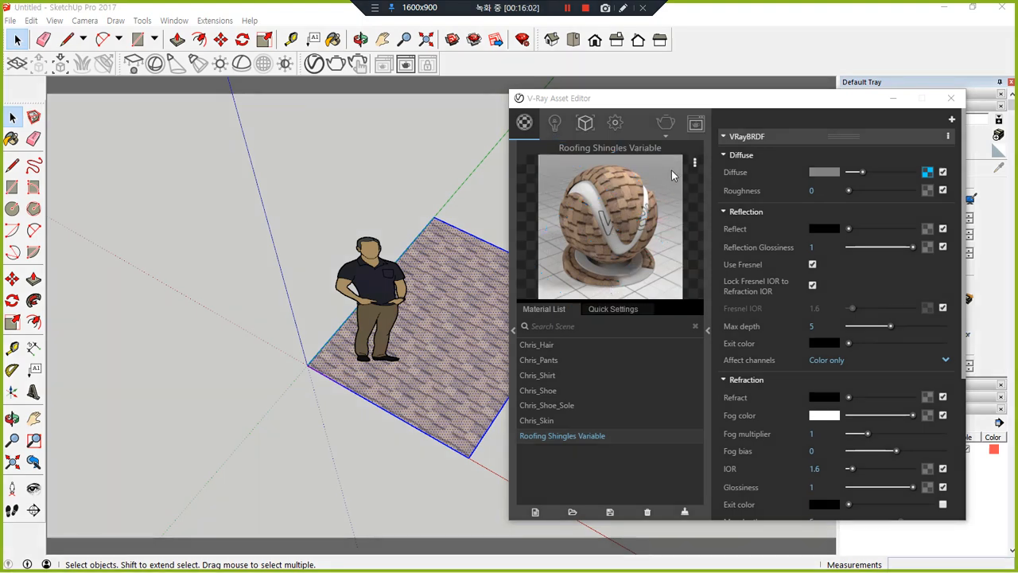
Preview the Roofing Shingles Variable material in the Wall Closeup preview scene and return the preview to Generic.
{"action": "left_click", "coordinate": [695, 163]}
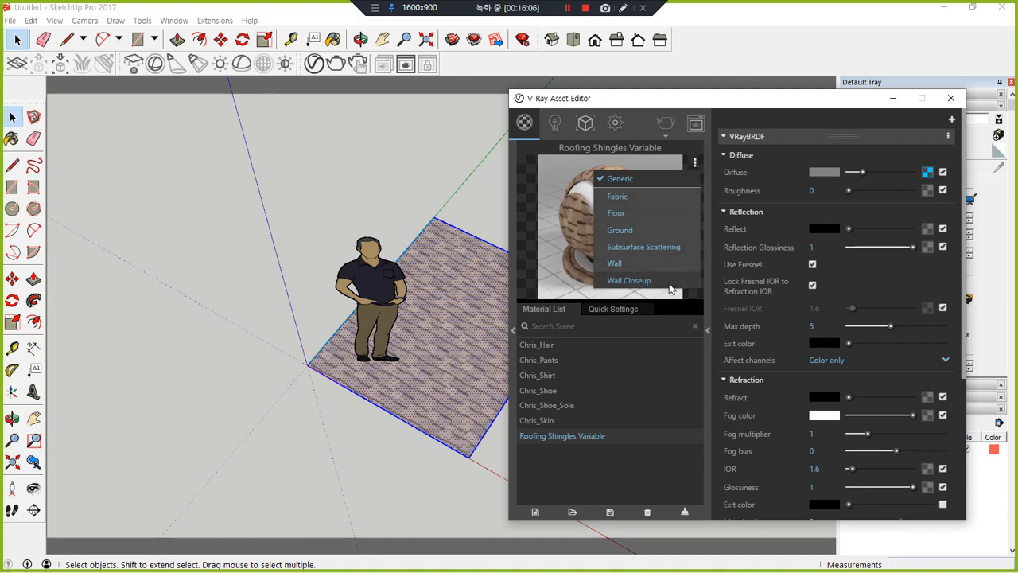
{"action": "left_click", "coordinate": [663, 194]}
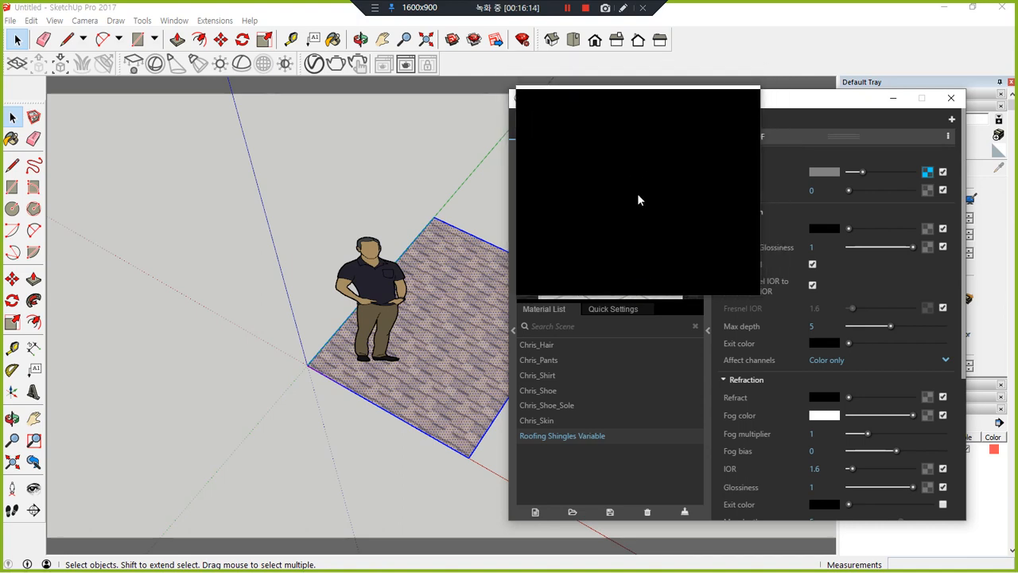
{"action": "left_click", "coordinate": [643, 196]}
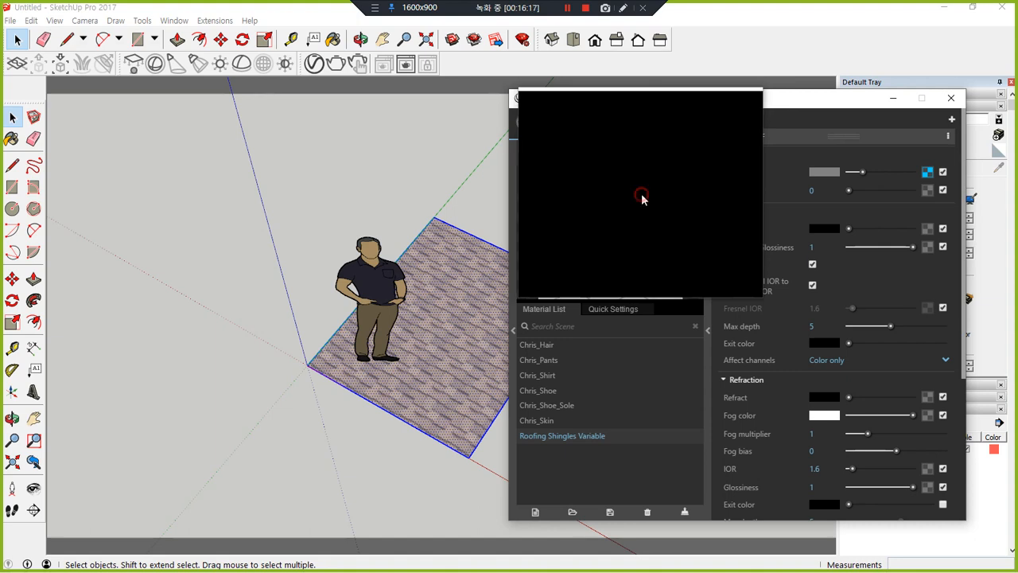
{"action": "left_click_drag", "start_coordinate": [617, 211], "coordinate": [661, 203]}
{"action": "left_click_drag", "start_coordinate": [650, 231], "coordinate": [674, 189]}
{"action": "left_click", "coordinate": [695, 165]}
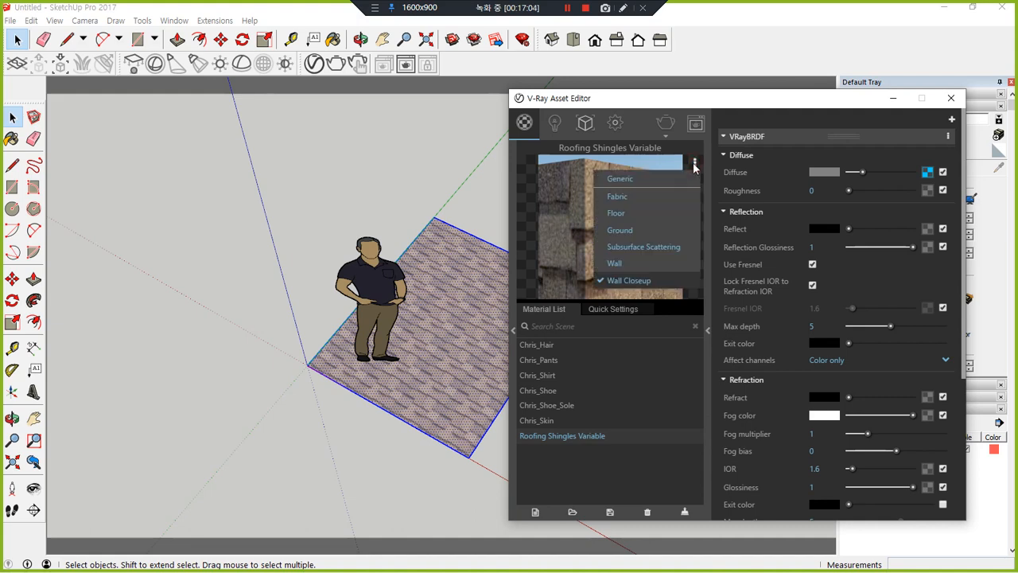
{"action": "left_click", "coordinate": [689, 172]}
{"action": "left_click", "coordinate": [694, 165]}
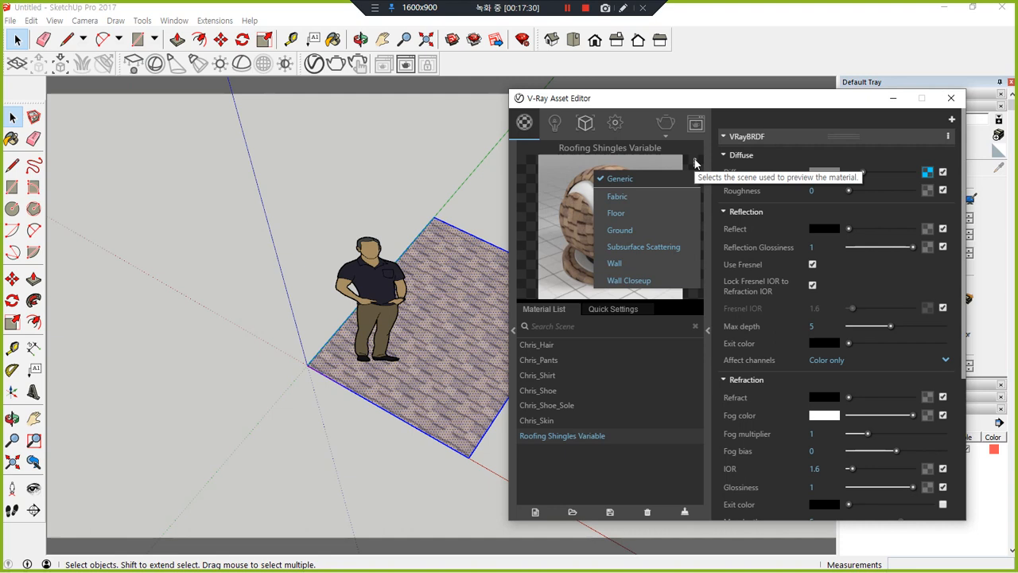
{"action": "left_click", "coordinate": [637, 181]}
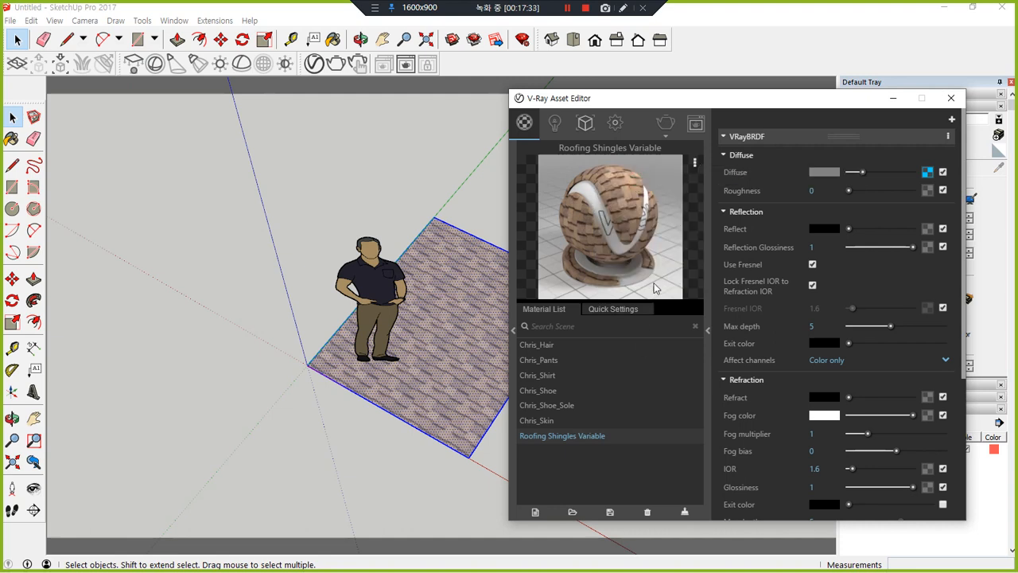
Preview the Roofing Shingles Variable material in the Ground scene and set its preview scene to Floor.
{"action": "left_click", "coordinate": [694, 164]}
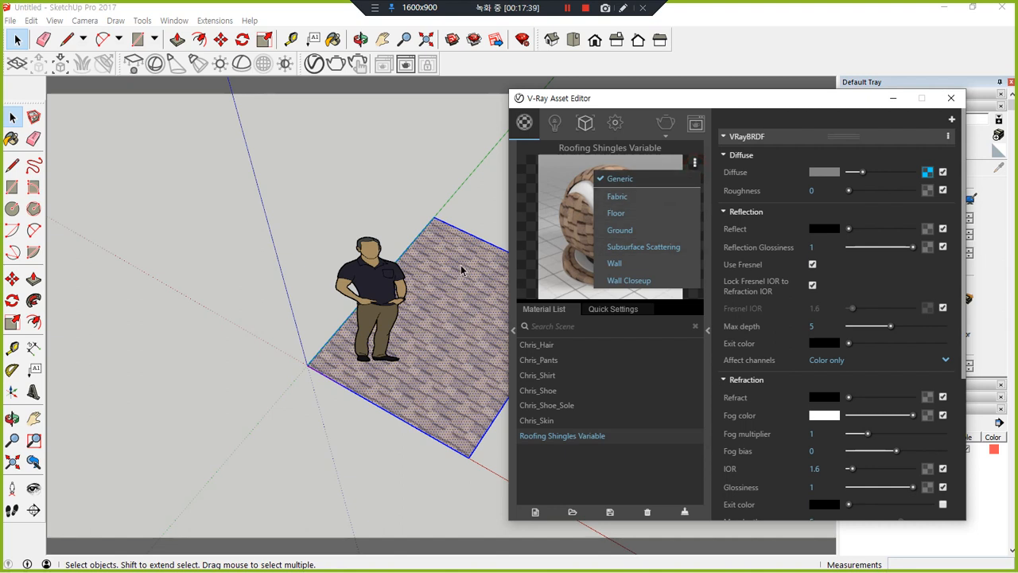
{"action": "left_click", "coordinate": [653, 230]}
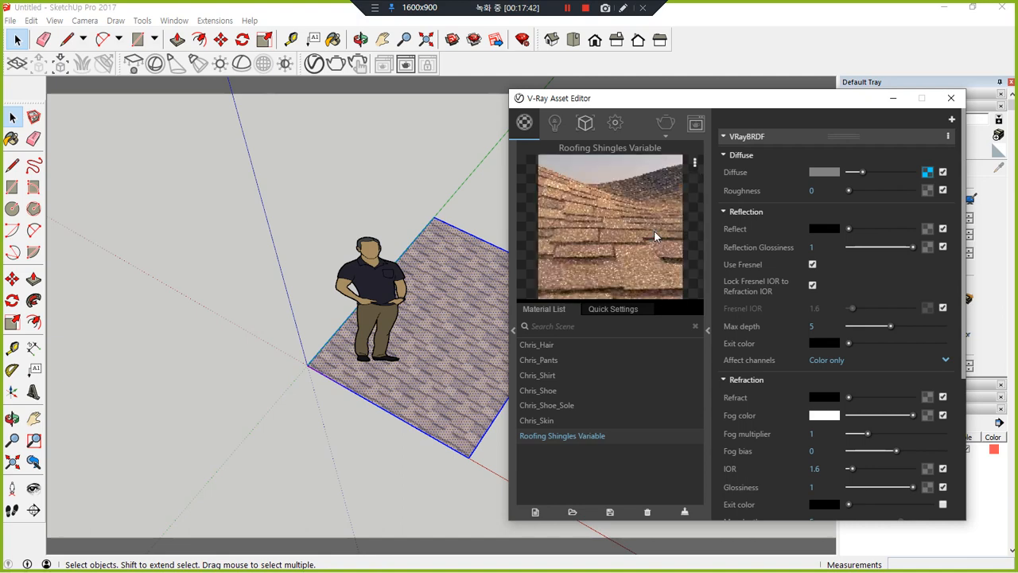
{"action": "left_click", "coordinate": [693, 162]}
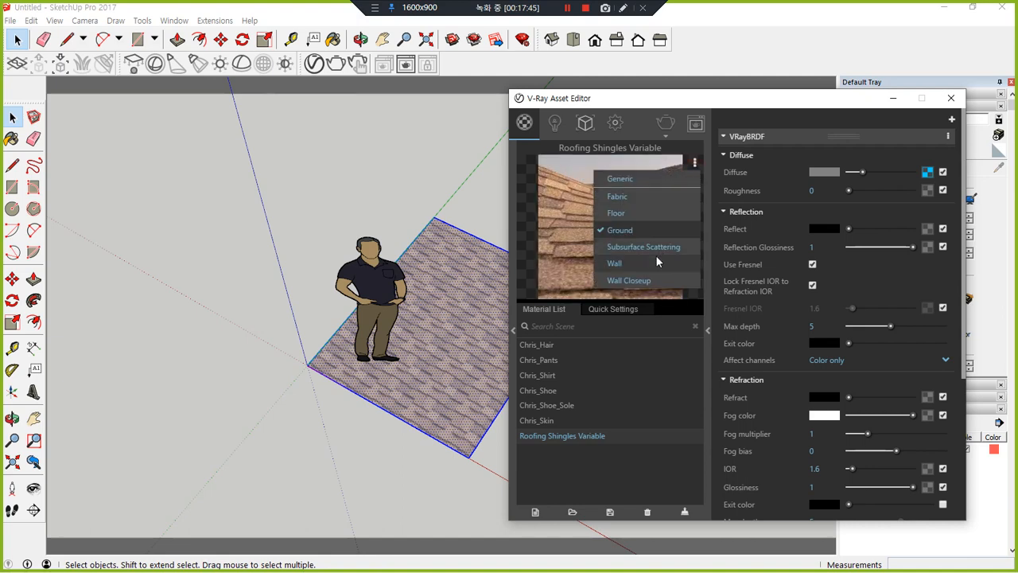
{"action": "left_click", "coordinate": [637, 213]}
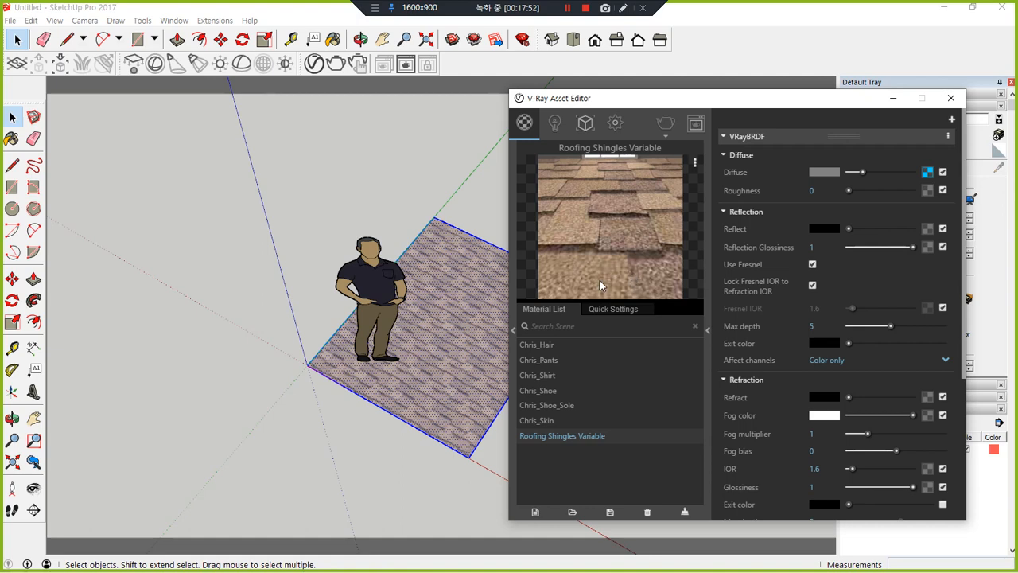
Expand the V-Ray material library to show its categories beside the scene materials.
{"action": "left_click", "coordinate": [513, 330]}
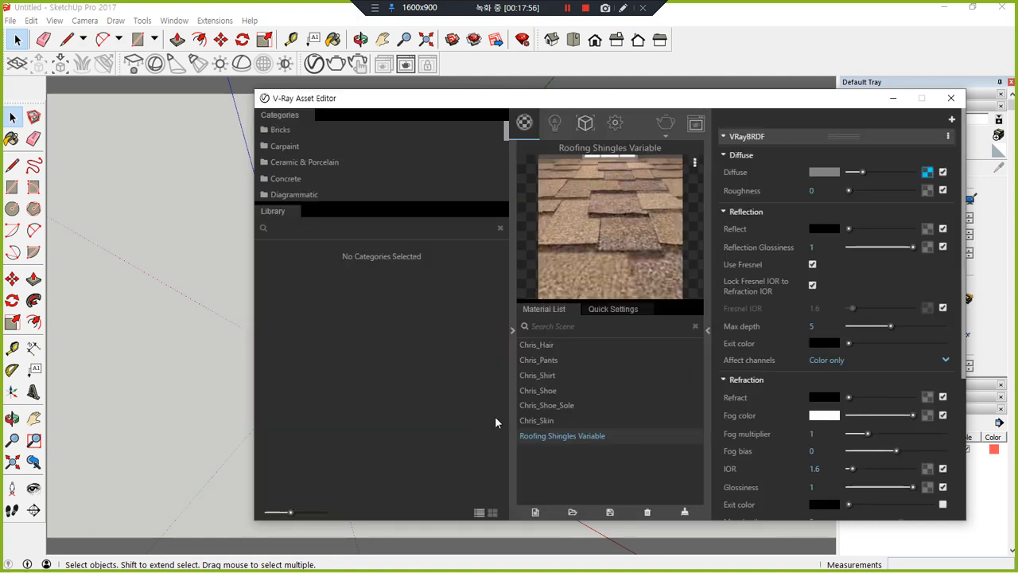
{"action": "left_click", "coordinate": [718, 335]}
{"action": "left_click_drag", "start_coordinate": [307, 117], "coordinate": [263, 145]}
{"action": "left_click_drag", "start_coordinate": [360, 120], "coordinate": [283, 168]}
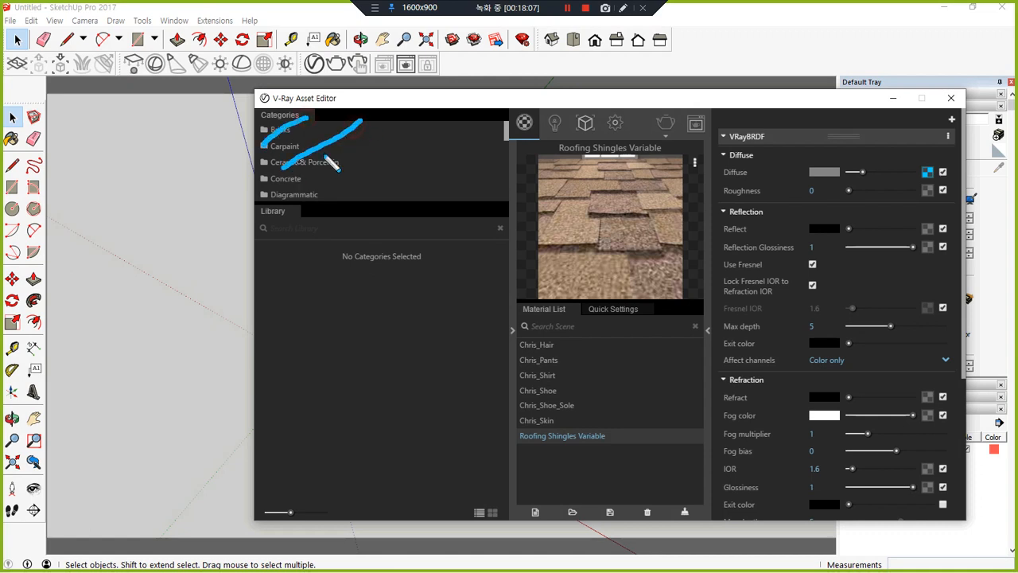
{"action": "left_click_drag", "start_coordinate": [377, 142], "coordinate": [311, 180]}
{"action": "left_click_drag", "start_coordinate": [404, 159], "coordinate": [357, 191]}
{"action": "left_click_drag", "start_coordinate": [448, 167], "coordinate": [424, 193]}
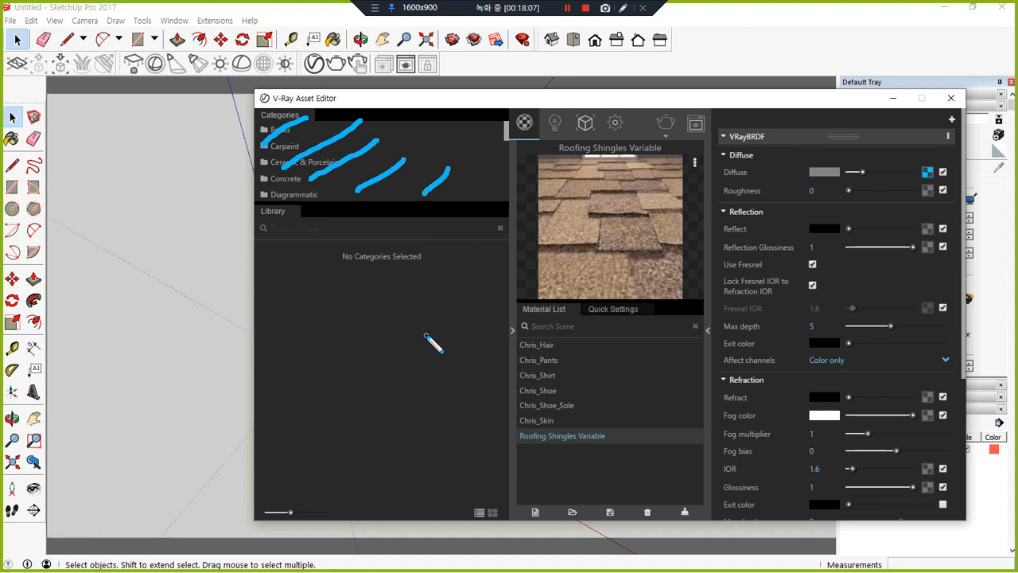
{"action": "mouse_move", "coordinate": [372, 278]}
{"action": "left_mouse_down"}
{"action": "mouse_move", "coordinate": [310, 291]}
{"action": "mouse_move", "coordinate": [455, 166]}
{"action": "mouse_move", "coordinate": [438, 270]}
{"action": "left_mouse_up"}
{"action": "left_click_drag", "start_coordinate": [161, 155], "coordinate": [230, 176]}
{"action": "left_click_drag", "start_coordinate": [151, 183], "coordinate": [233, 184]}
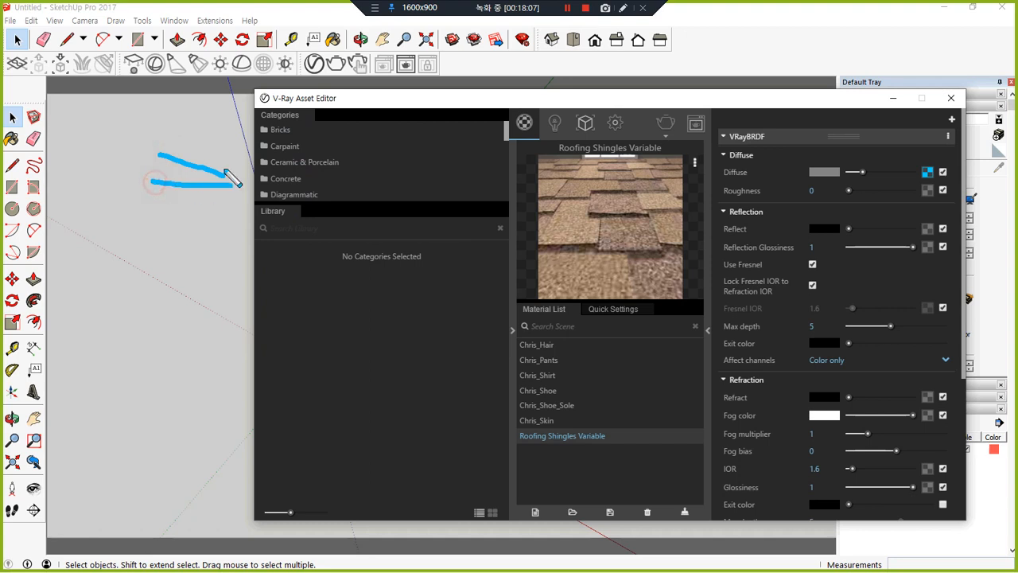
{"action": "mouse_move", "coordinate": [218, 143]}
{"action": "left_mouse_down"}
{"action": "mouse_move", "coordinate": [238, 198]}
{"action": "mouse_move", "coordinate": [232, 215]}
{"action": "left_mouse_up"}
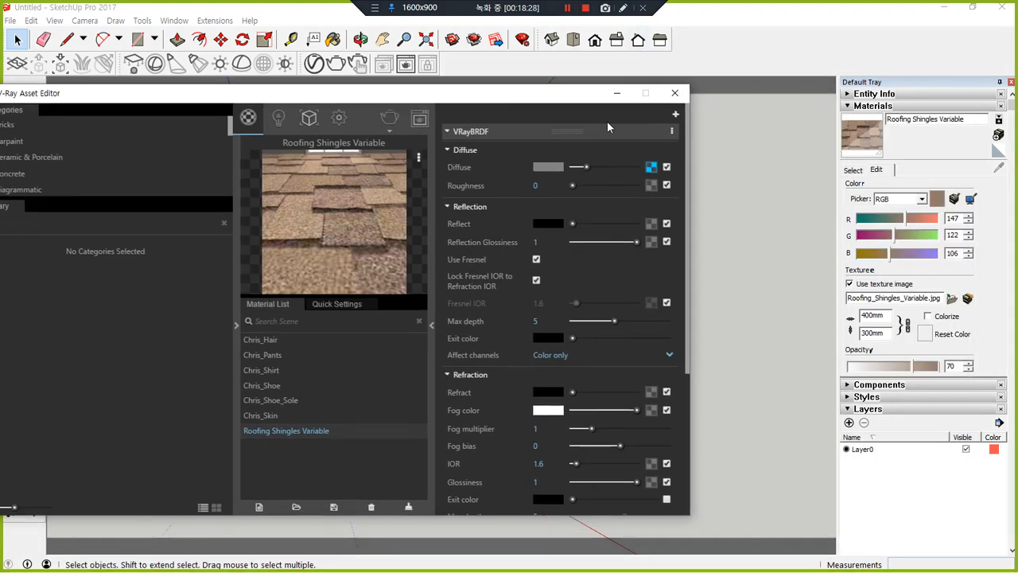
Look through SketchUp's own material categories and move the V-Ray Asset Editor to compare them with the V-Ray categories.
{"action": "left_click", "coordinate": [854, 171]}
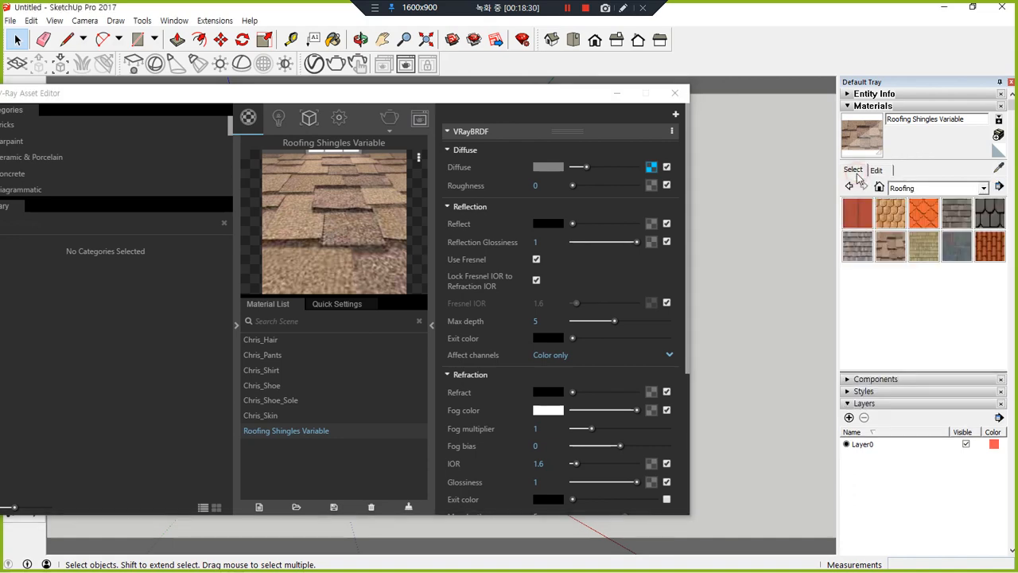
{"action": "left_click", "coordinate": [951, 187]}
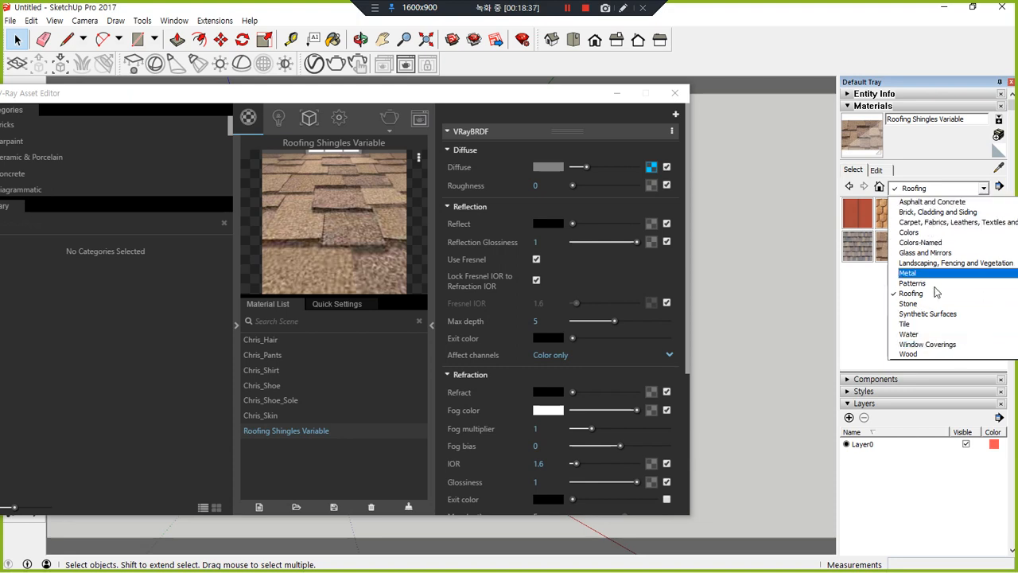
{"action": "left_click", "coordinate": [383, 96]}
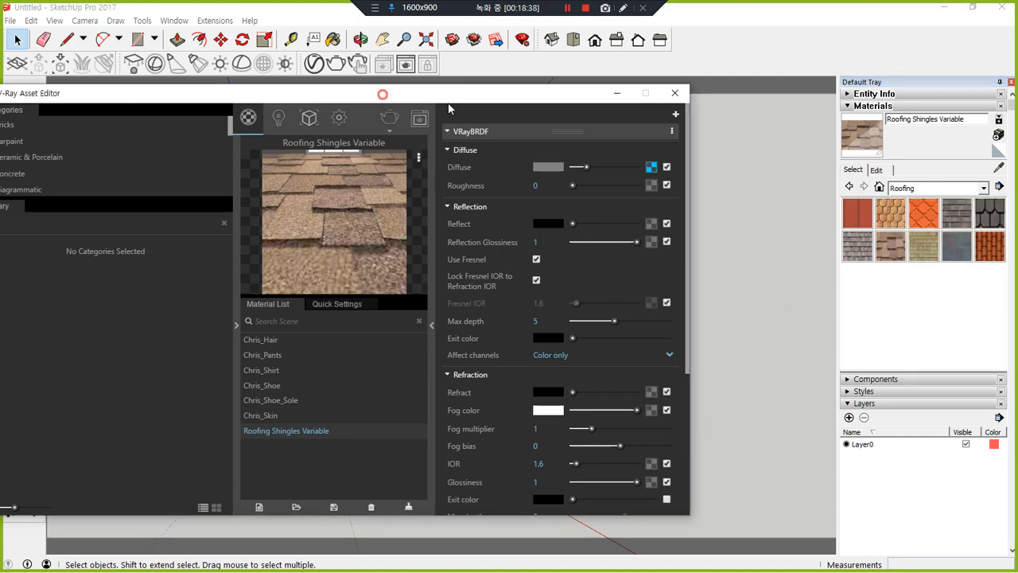
{"action": "left_click_drag", "start_coordinate": [448, 103], "coordinate": [611, 118]}
{"action": "mouse_move", "coordinate": [174, 284]}
{"action": "left_mouse_down"}
{"action": "mouse_move", "coordinate": [167, 111]}
{"action": "mouse_move", "coordinate": [236, 286]}
{"action": "mouse_move", "coordinate": [181, 289]}
{"action": "left_mouse_up"}
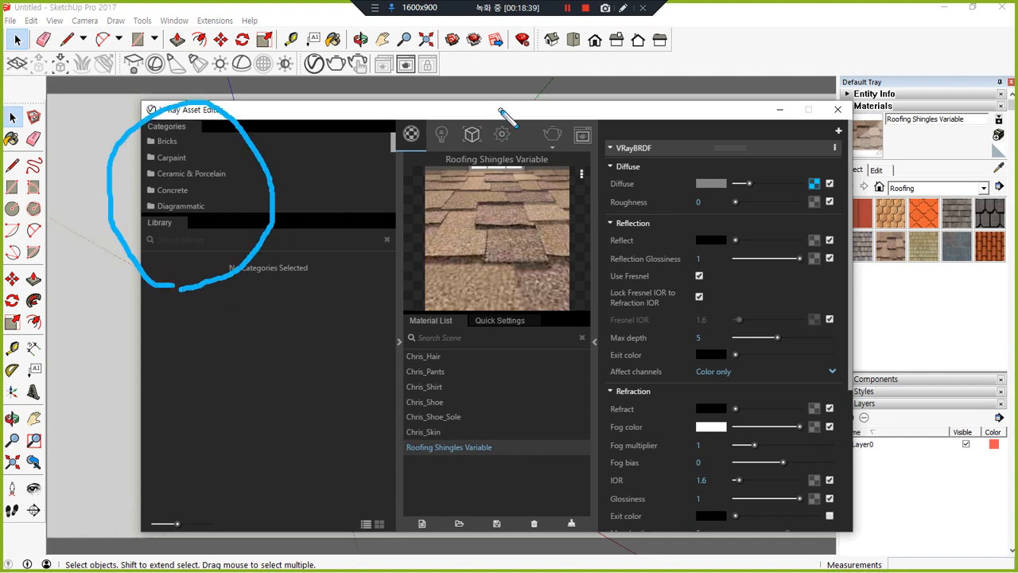
{"action": "mouse_move", "coordinate": [954, 156]}
{"action": "left_mouse_down"}
{"action": "mouse_move", "coordinate": [897, 335]}
{"action": "mouse_move", "coordinate": [935, 171]}
{"action": "left_mouse_up"}
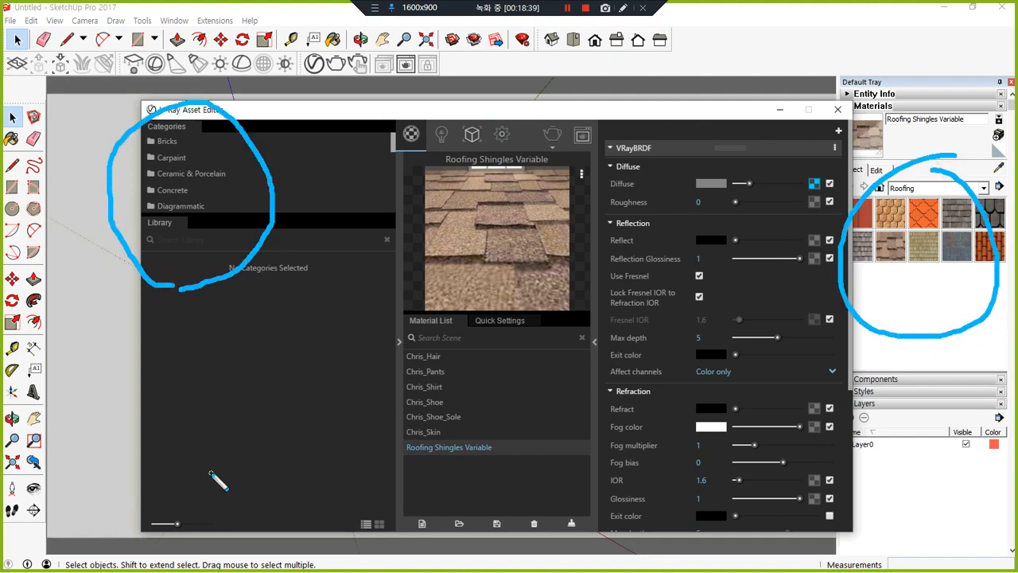
{"action": "key", "text": "Escape"}
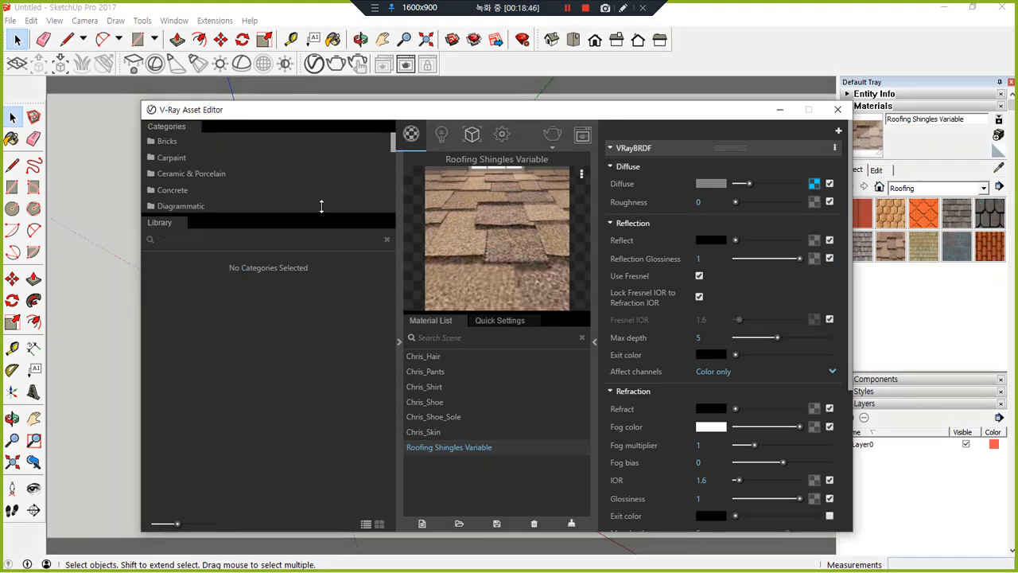
Browse the V-Ray library's Ceramic & Porcelain, Bricks and Diagrammatic categories, keeping the SketchUp materials in view.
{"action": "mouse_move", "coordinate": [383, 117]}
{"action": "left_mouse_down"}
{"action": "mouse_move", "coordinate": [347, 237]}
{"action": "mouse_move", "coordinate": [330, 200]}
{"action": "mouse_move", "coordinate": [337, 307]}
{"action": "mouse_move", "coordinate": [316, 134]}
{"action": "left_mouse_up"}
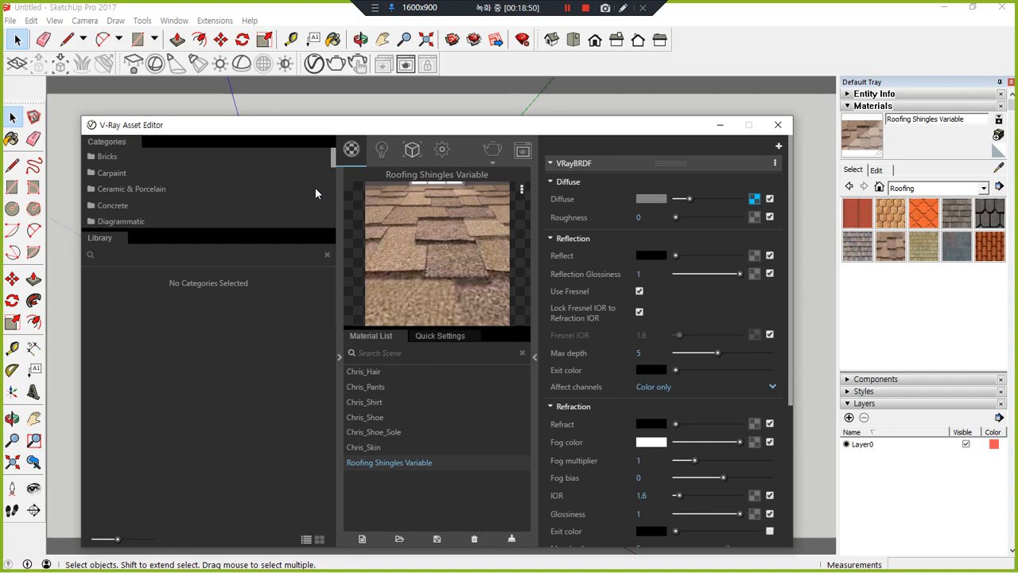
{"action": "left_click", "coordinate": [161, 188]}
{"action": "left_click", "coordinate": [142, 157]}
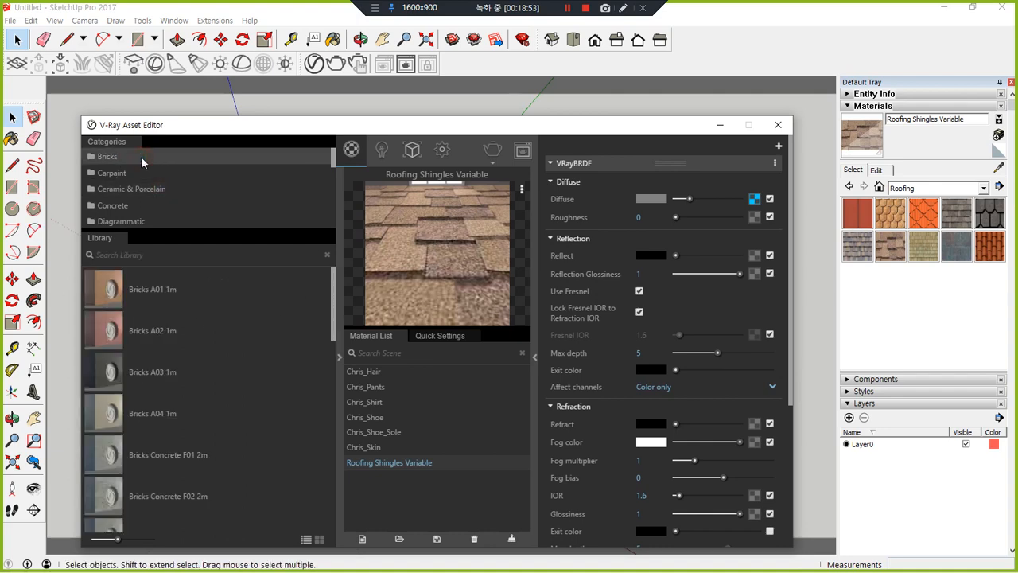
{"action": "left_click", "coordinate": [146, 220]}
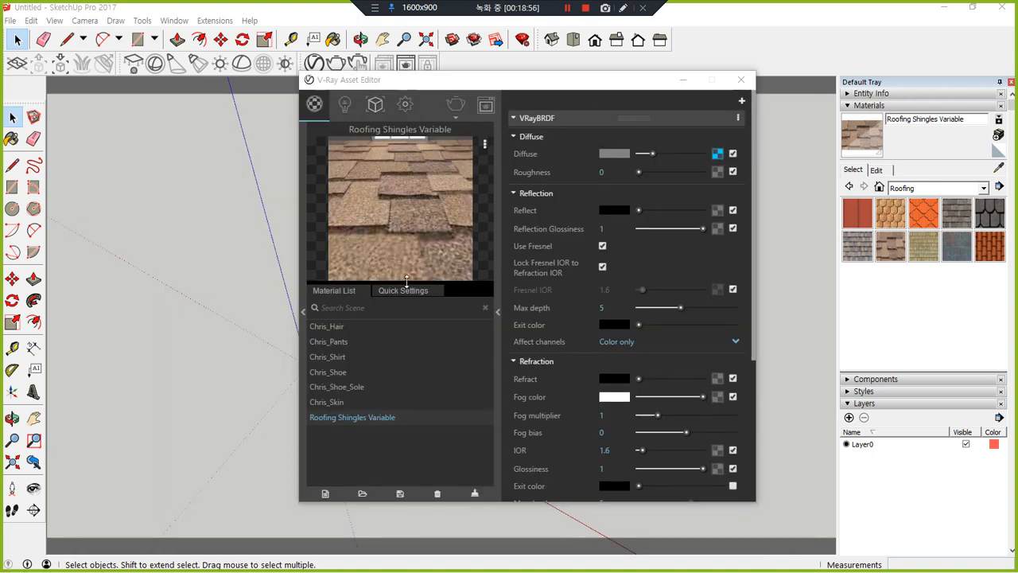
{"action": "key", "text": "ctrl+alt+d"}
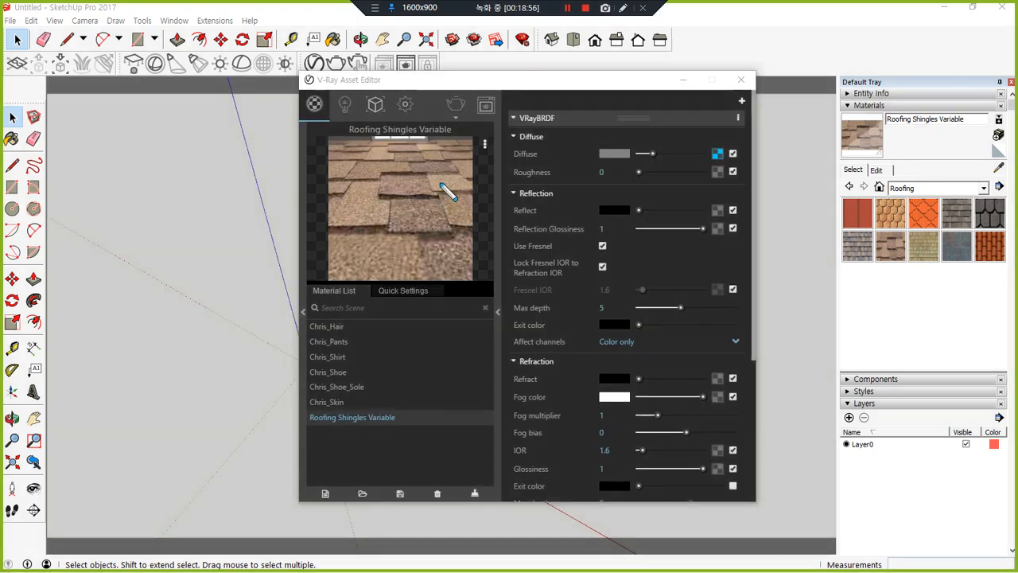
{"action": "mouse_move", "coordinate": [350, 342]}
{"action": "left_mouse_down"}
{"action": "mouse_move", "coordinate": [397, 381]}
{"action": "mouse_move", "coordinate": [349, 342]}
{"action": "left_mouse_up"}
{"action": "mouse_move", "coordinate": [628, 209]}
{"action": "left_mouse_down"}
{"action": "mouse_move", "coordinate": [614, 205]}
{"action": "mouse_move", "coordinate": [660, 242]}
{"action": "mouse_move", "coordinate": [580, 334]}
{"action": "mouse_move", "coordinate": [691, 350]}
{"action": "mouse_move", "coordinate": [632, 396]}
{"action": "left_mouse_up"}
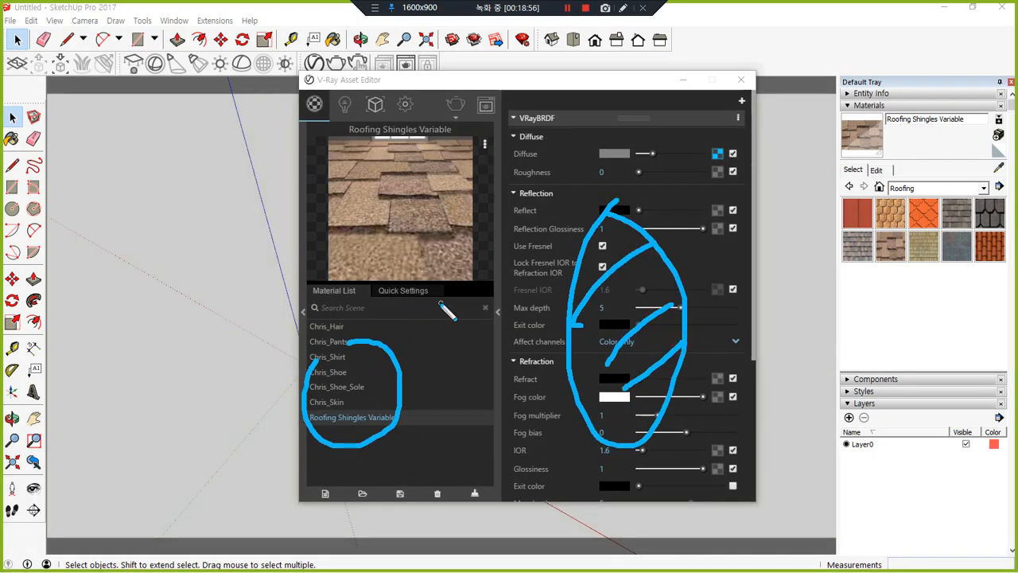
{"action": "key", "text": "ctrl+alt+d"}
Compare the Quick Settings of Roofing Shingles Variable with its full VRayBRDF parameters and return to the list of scene materials.
{"action": "left_click", "coordinate": [404, 291]}
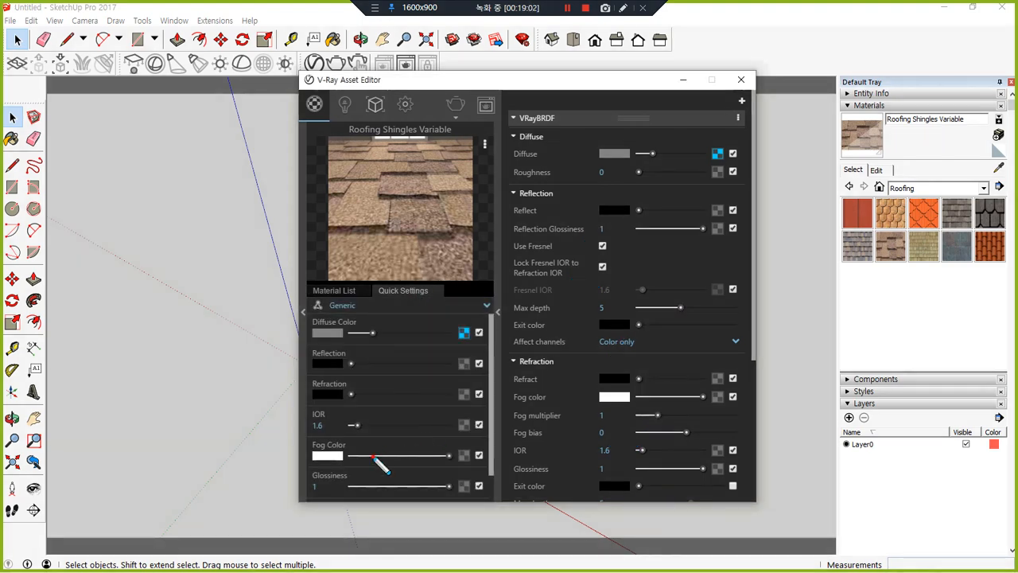
{"action": "mouse_move", "coordinate": [378, 455]}
{"action": "left_mouse_down"}
{"action": "mouse_move", "coordinate": [416, 325]}
{"action": "mouse_move", "coordinate": [407, 466]}
{"action": "left_mouse_up"}
{"action": "mouse_move", "coordinate": [640, 120]}
{"action": "left_mouse_down"}
{"action": "mouse_move", "coordinate": [682, 226]}
{"action": "mouse_move", "coordinate": [680, 410]}
{"action": "mouse_move", "coordinate": [665, 478]}
{"action": "left_mouse_up"}
{"action": "mouse_move", "coordinate": [672, 315]}
{"action": "left_mouse_down"}
{"action": "mouse_move", "coordinate": [436, 384]}
{"action": "mouse_move", "coordinate": [423, 404]}
{"action": "mouse_move", "coordinate": [443, 375]}
{"action": "mouse_move", "coordinate": [441, 390]}
{"action": "left_mouse_up"}
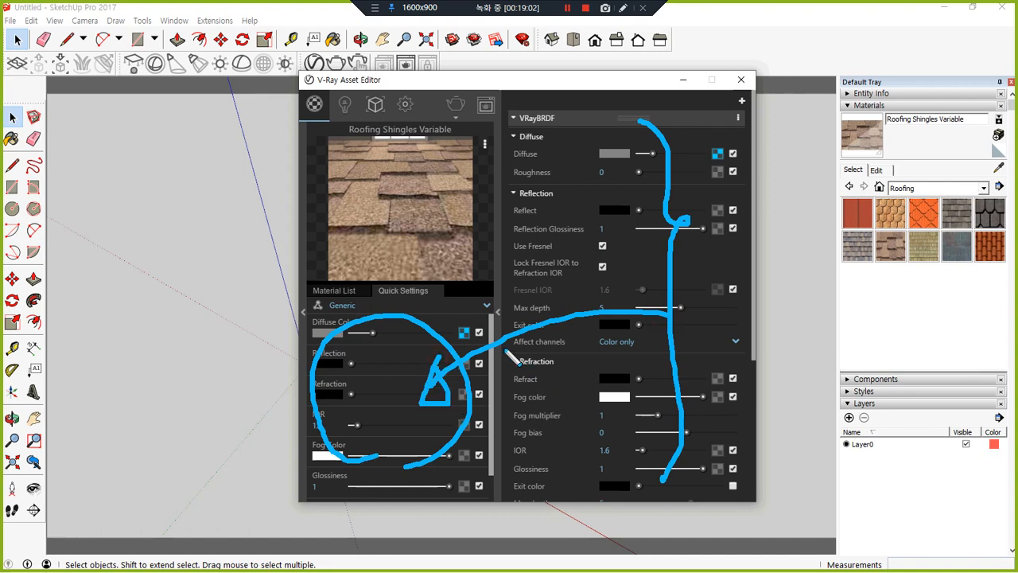
{"action": "left_click_drag", "start_coordinate": [441, 285], "coordinate": [420, 302]}
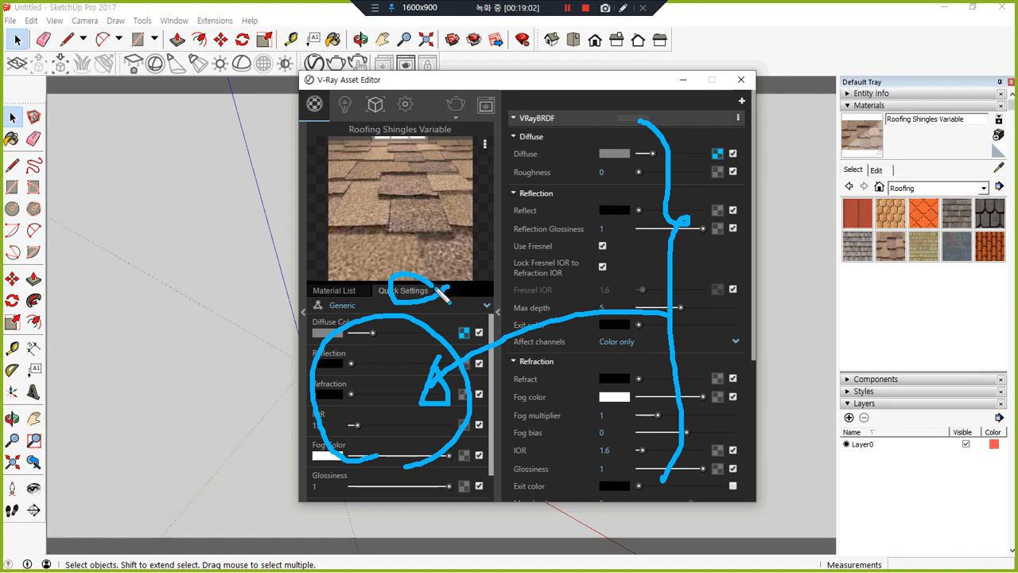
{"action": "left_click", "coordinate": [334, 290]}
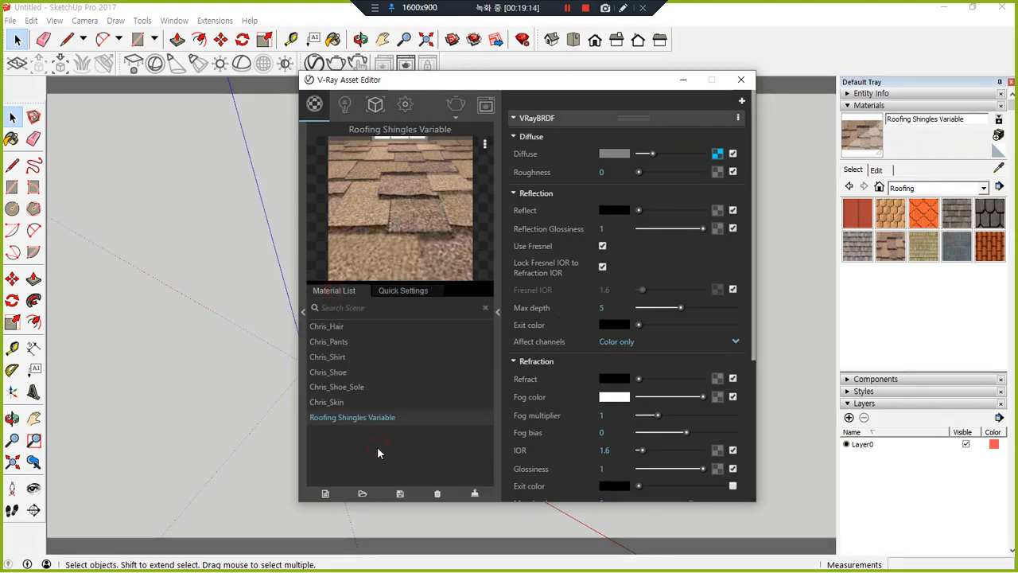
{"action": "mouse_move", "coordinate": [452, 478]}
{"action": "left_mouse_down"}
{"action": "mouse_move", "coordinate": [318, 527]}
{"action": "mouse_move", "coordinate": [518, 514]}
{"action": "mouse_move", "coordinate": [423, 469]}
{"action": "left_mouse_up"}
{"action": "key", "text": "Escape"}
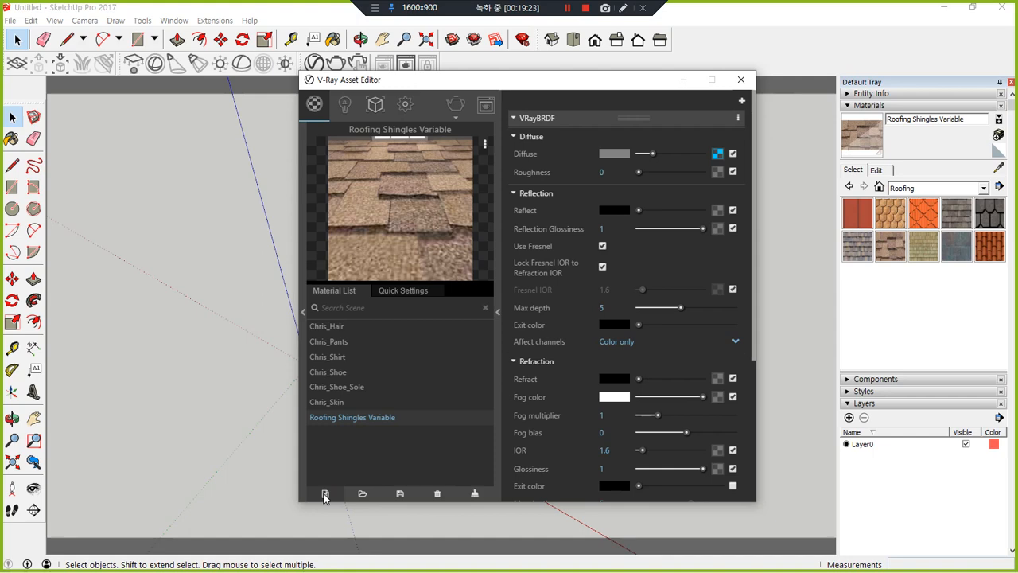
{"action": "key", "text": "super+plus"}
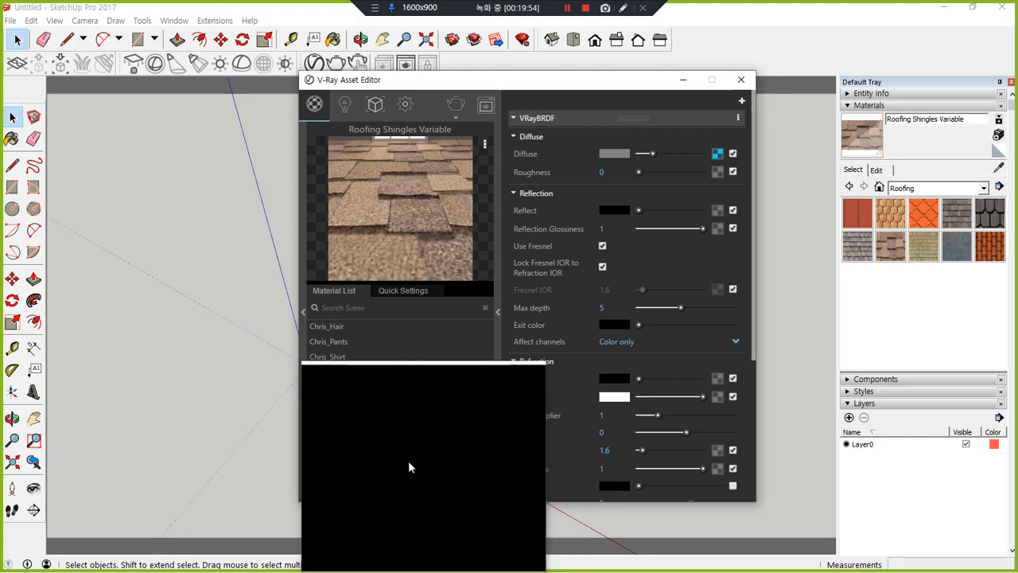
{"action": "left_click", "coordinate": [331, 405]}
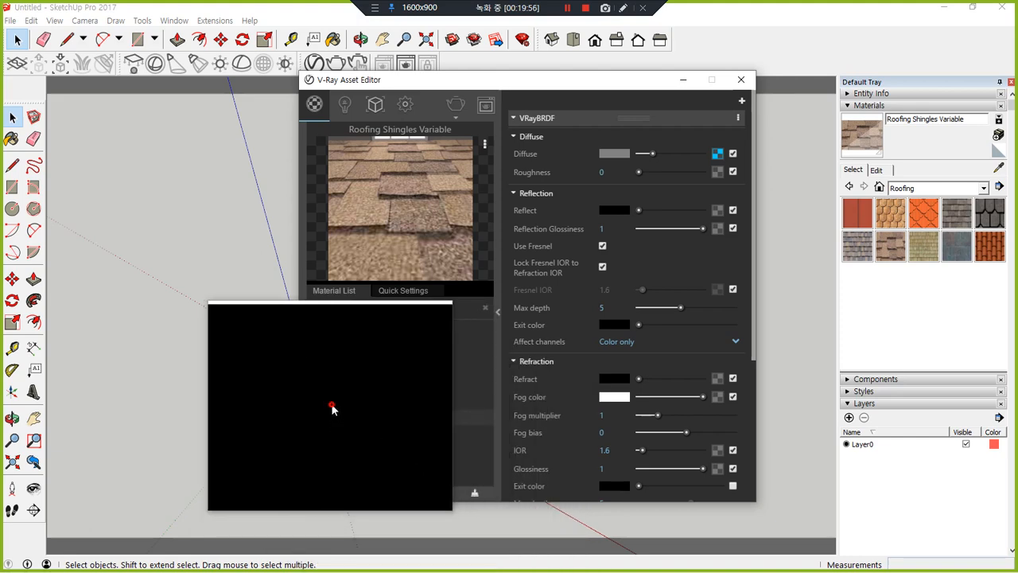
{"action": "left_click", "coordinate": [334, 412]}
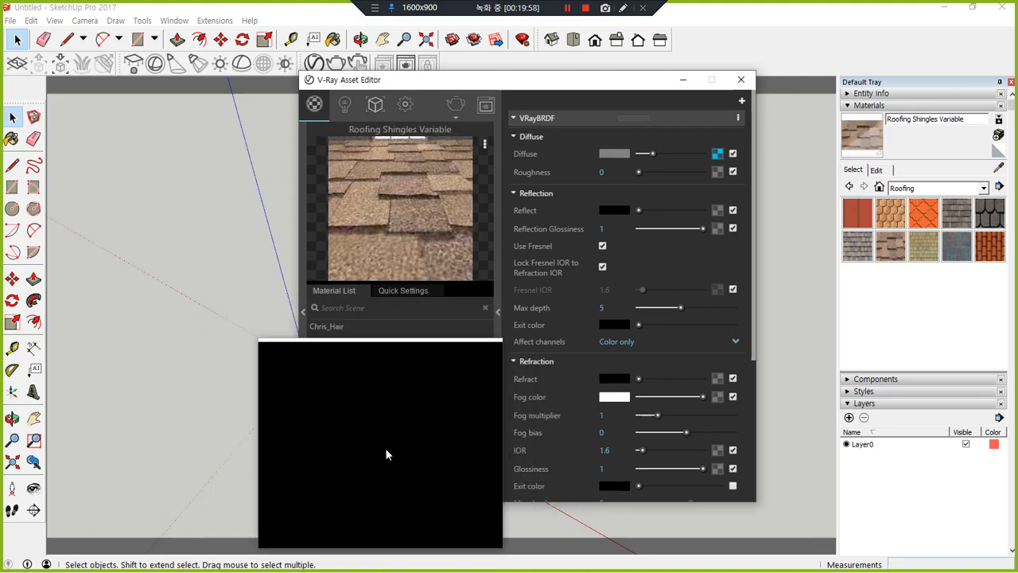
Delete Roofing Shingles Variable from the scene materials and move the V-Ray Asset Editor clear of the selected face.
{"action": "left_click", "coordinate": [433, 494]}
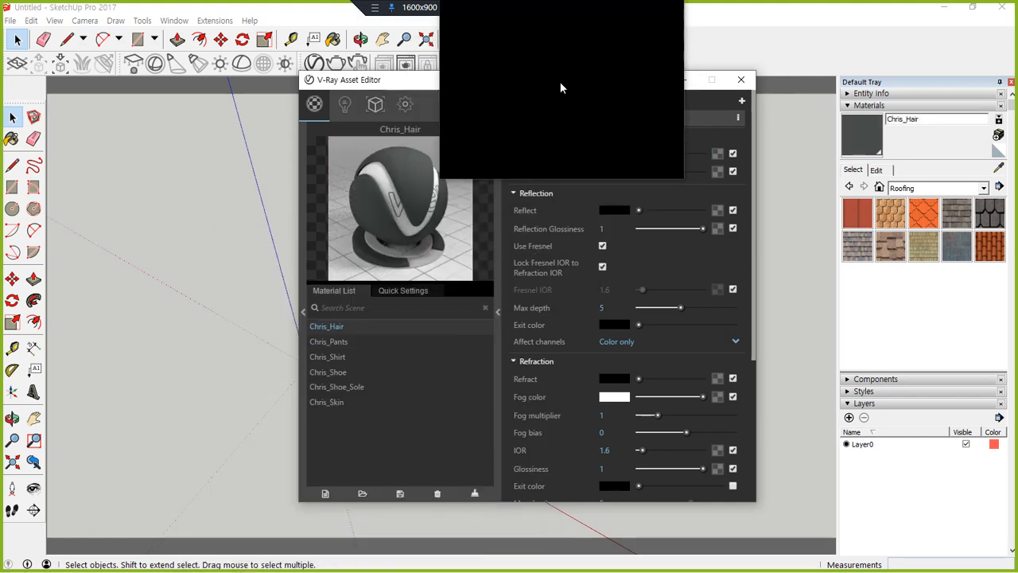
{"action": "left_click_drag", "start_coordinate": [562, 82], "coordinate": [307, 262]}
{"action": "left_click_drag", "start_coordinate": [260, 299], "coordinate": [856, 111]}
{"action": "left_click_drag", "start_coordinate": [808, 150], "coordinate": [722, 451]}
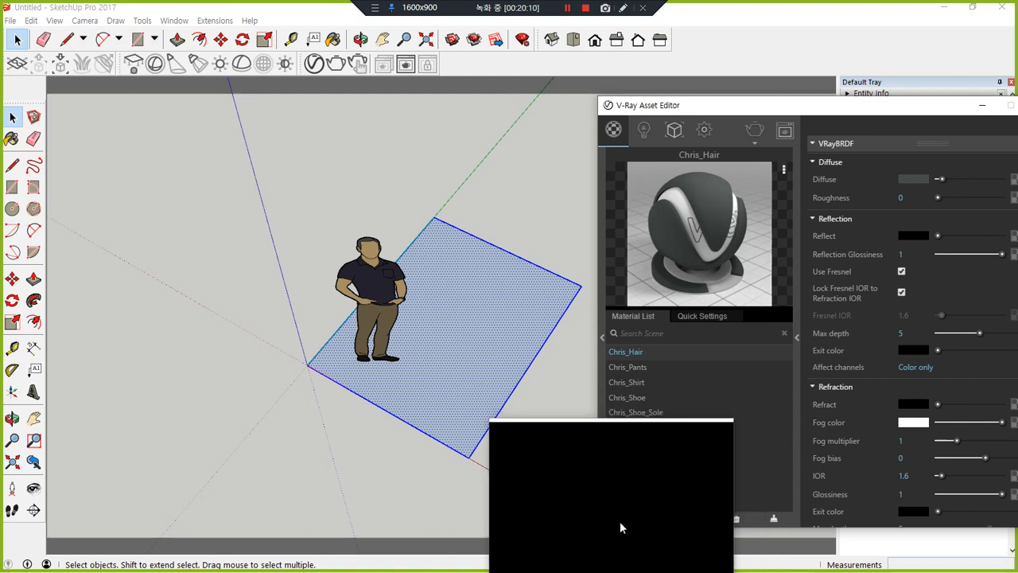
Review the types available for a new V-Ray material, from Generic, Emissive, Blend and Bump through Wrapper and Angle Blend.
{"action": "left_click", "coordinate": [622, 521]}
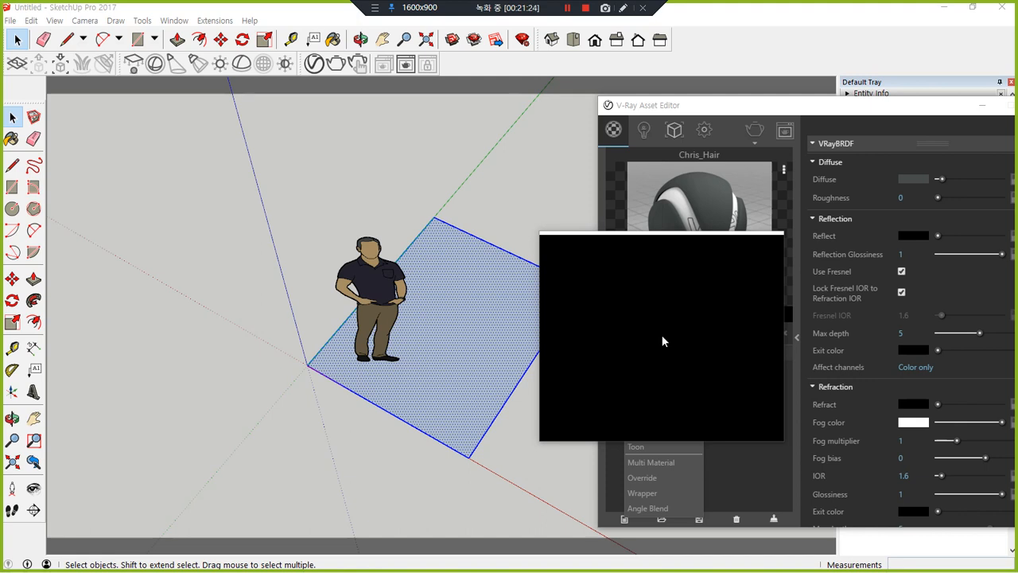
{"action": "left_click_drag", "start_coordinate": [661, 335], "coordinate": [676, 356]}
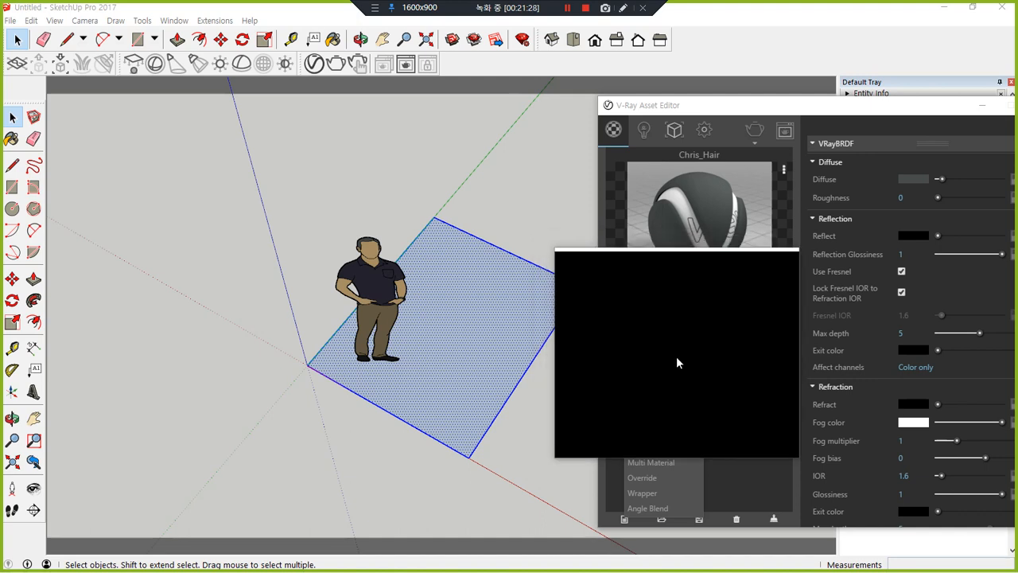
{"action": "mouse_move", "coordinate": [677, 359]}
{"action": "left_mouse_down"}
{"action": "mouse_move", "coordinate": [668, 395]}
{"action": "mouse_move", "coordinate": [670, 373]}
{"action": "left_mouse_up"}
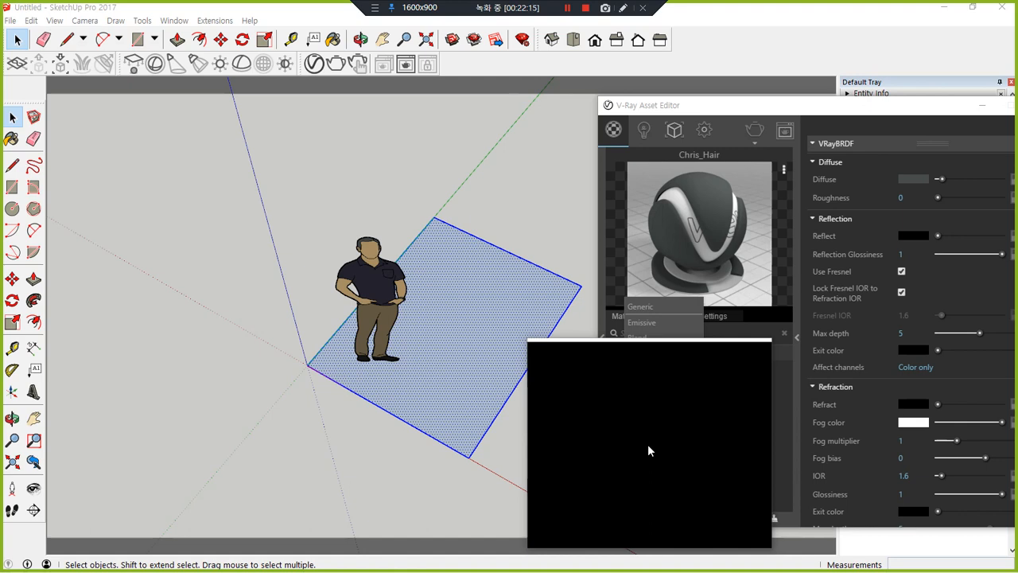
{"action": "mouse_move", "coordinate": [648, 451]}
{"action": "left_mouse_down"}
{"action": "mouse_move", "coordinate": [639, 442]}
{"action": "mouse_move", "coordinate": [657, 468]}
{"action": "left_mouse_up"}
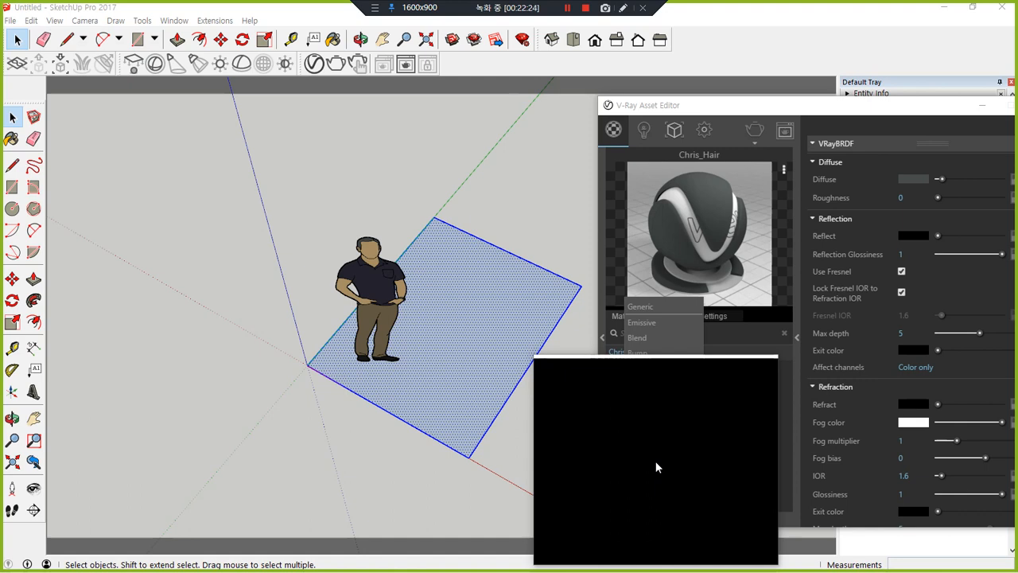
{"action": "left_click_drag", "start_coordinate": [656, 467], "coordinate": [677, 481]}
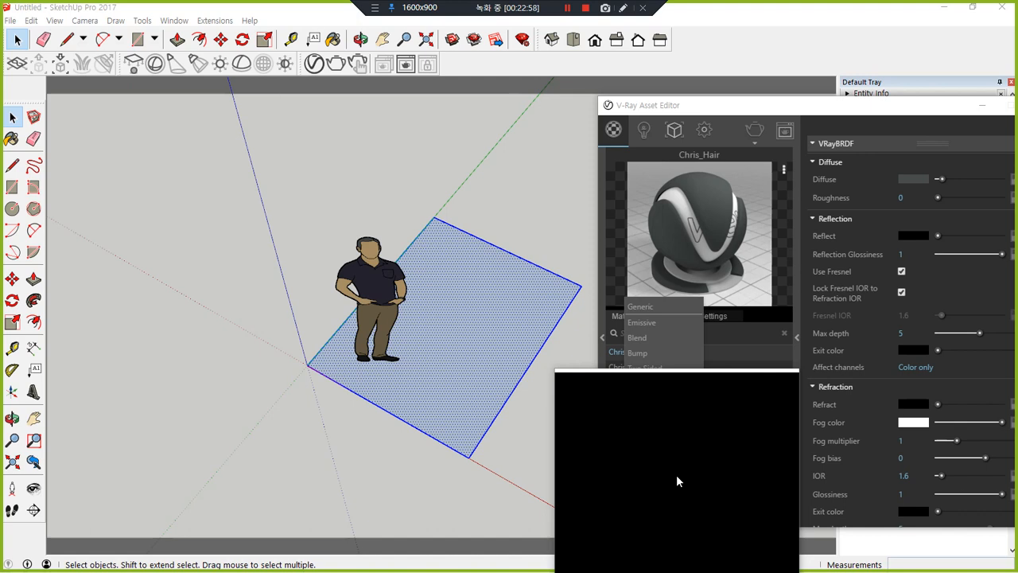
{"action": "left_click_drag", "start_coordinate": [677, 476], "coordinate": [668, 317]}
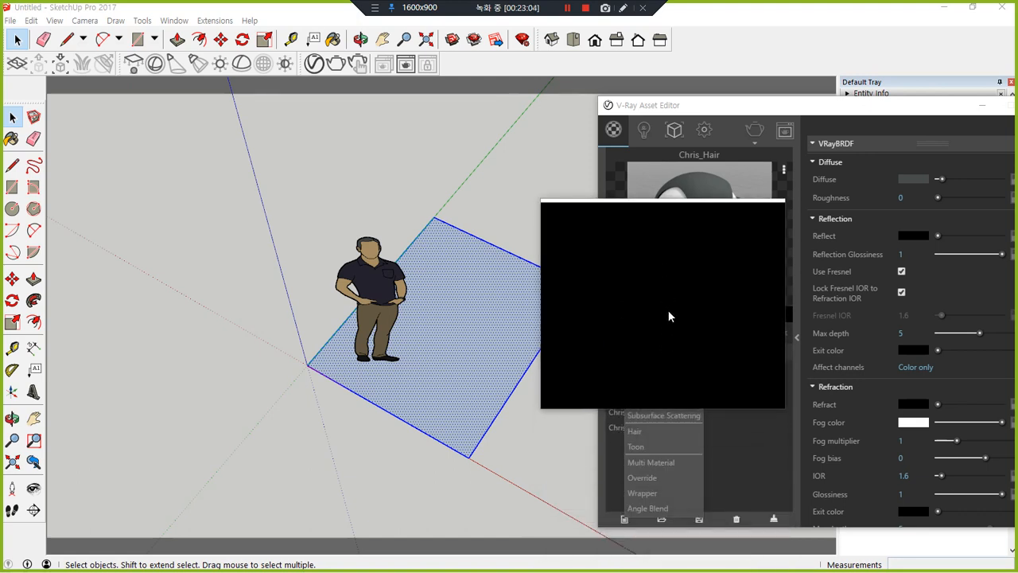
{"action": "left_click_drag", "start_coordinate": [668, 316], "coordinate": [642, 448]}
Create a Generic V-Ray material and name it 재질1.
{"action": "left_click", "coordinate": [657, 316]}
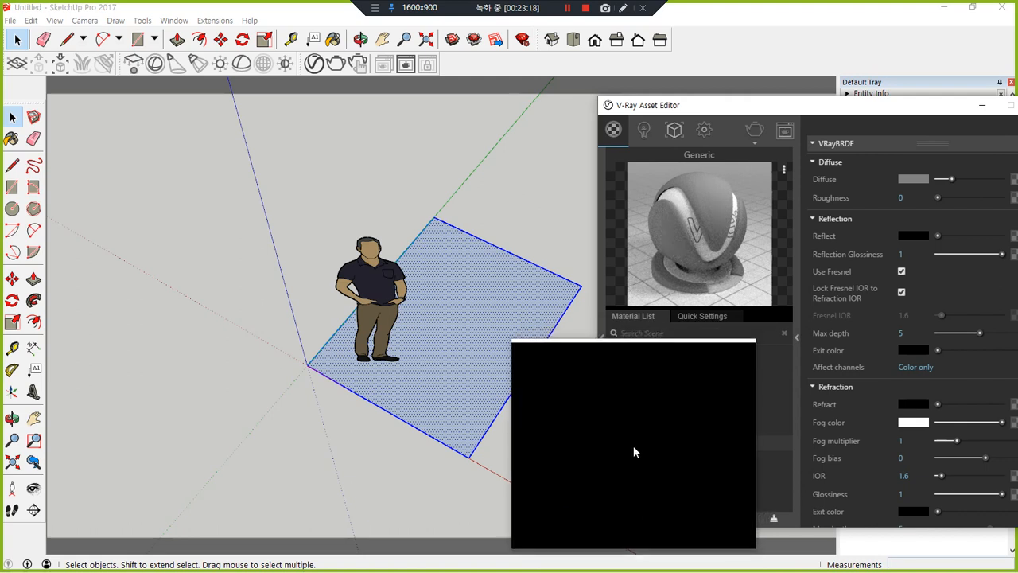
{"action": "double_click", "coordinate": [636, 447]}
{"action": "left_click", "coordinate": [645, 446]}
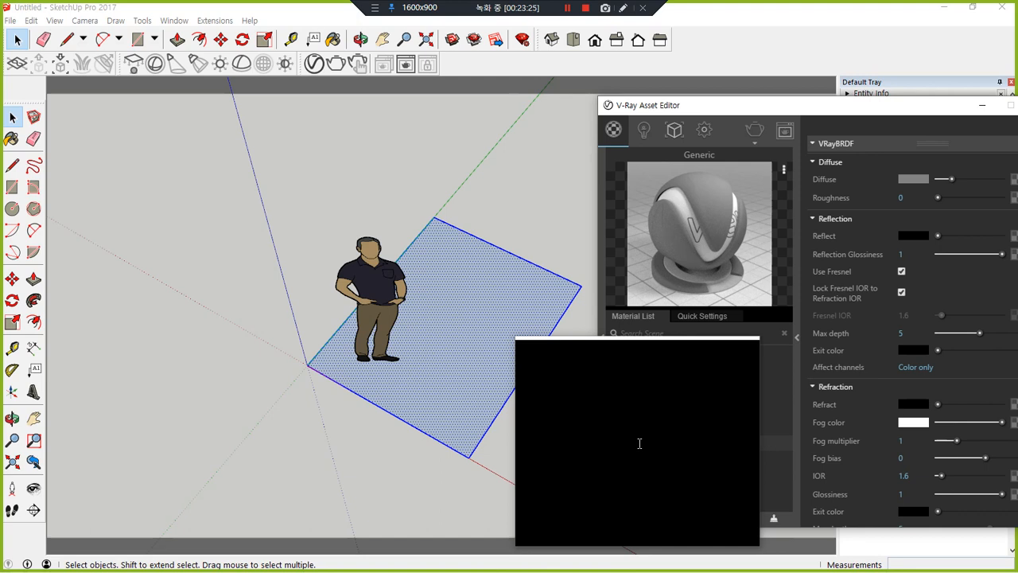
{"action": "key", "text": "Return"}
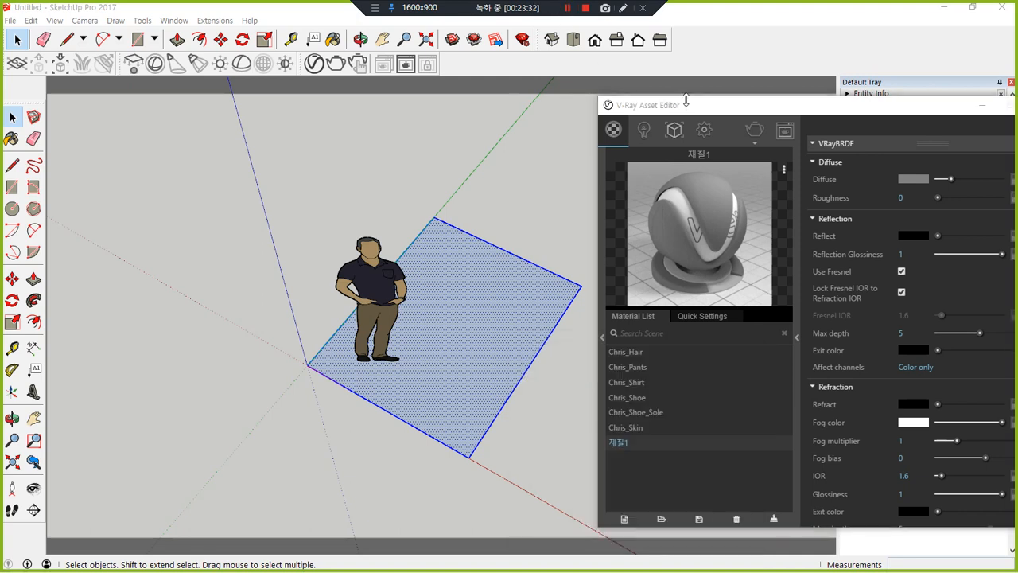
Set the diffuse colour of 재질1 to bright green (red 0, green 255, blue 32), with the material applied to the selected face.
{"action": "left_click_drag", "start_coordinate": [689, 106], "coordinate": [527, 113]}
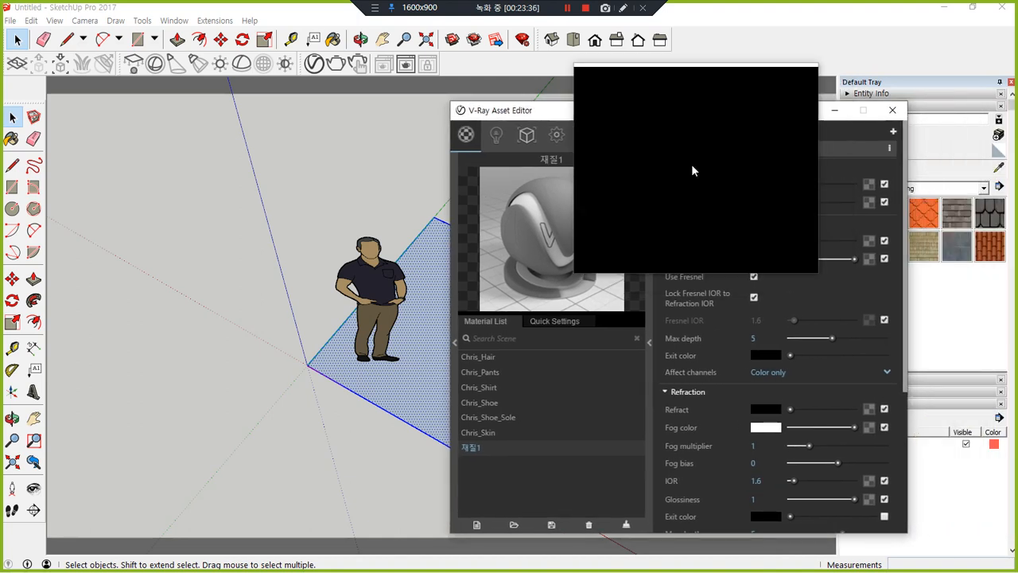
{"action": "left_click_drag", "start_coordinate": [697, 176], "coordinate": [788, 188]}
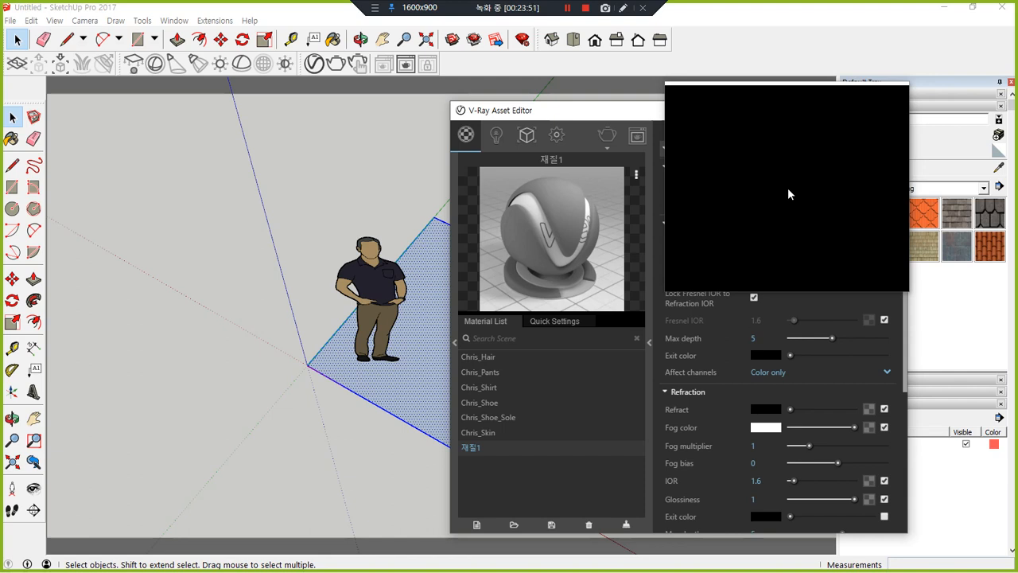
{"action": "left_click_drag", "start_coordinate": [788, 193], "coordinate": [827, 1]}
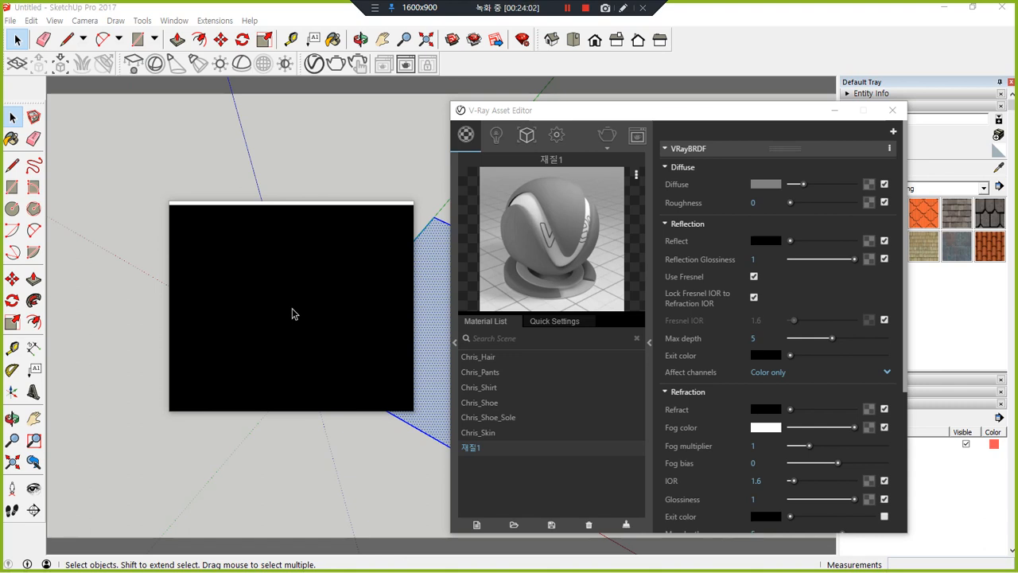
{"action": "left_click_drag", "start_coordinate": [292, 314], "coordinate": [670, 245]}
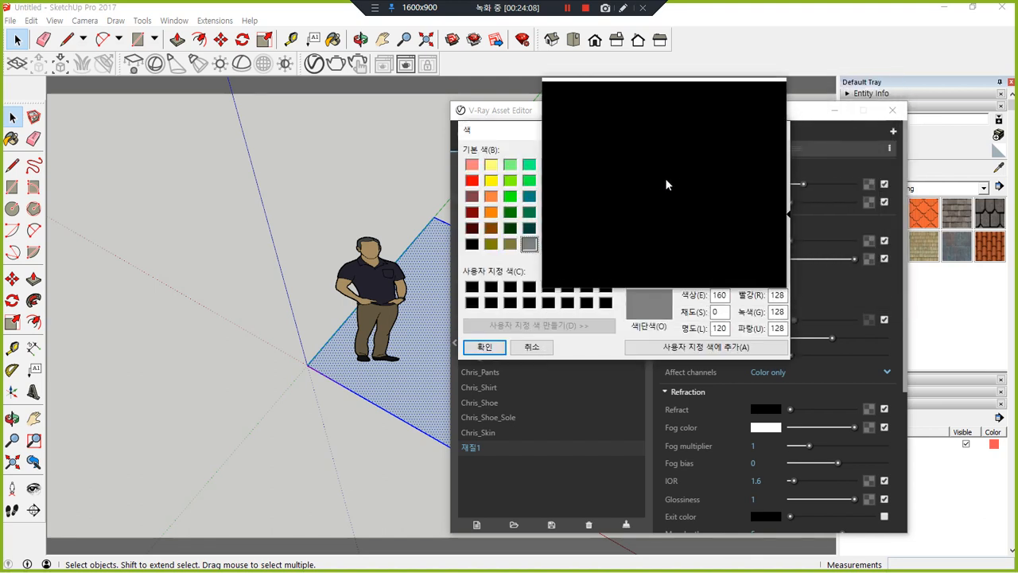
{"action": "left_click", "coordinate": [674, 151]}
{"action": "left_click", "coordinate": [674, 149]}
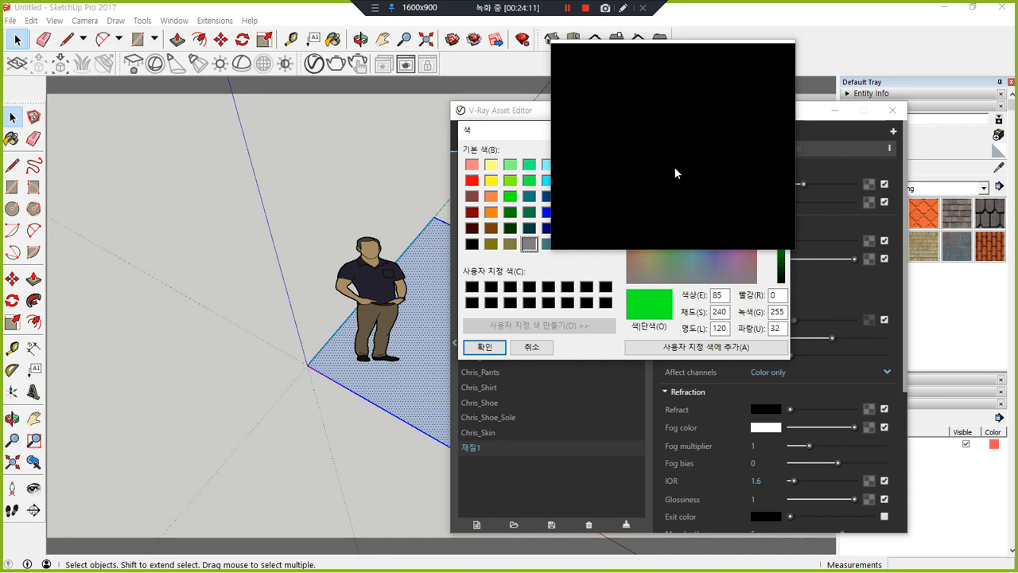
{"action": "left_click", "coordinate": [490, 354]}
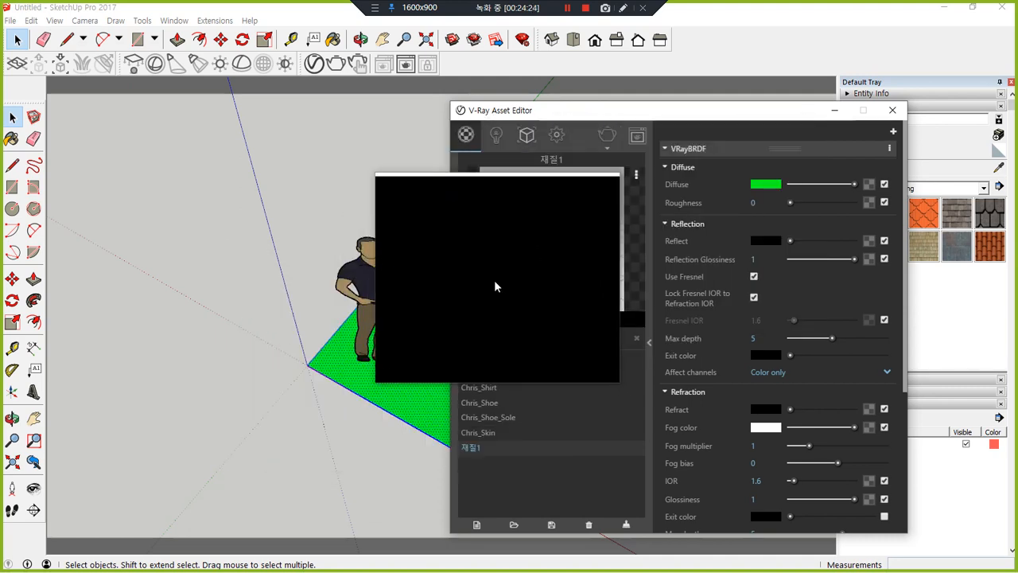
{"action": "left_click", "coordinate": [67, 262]}
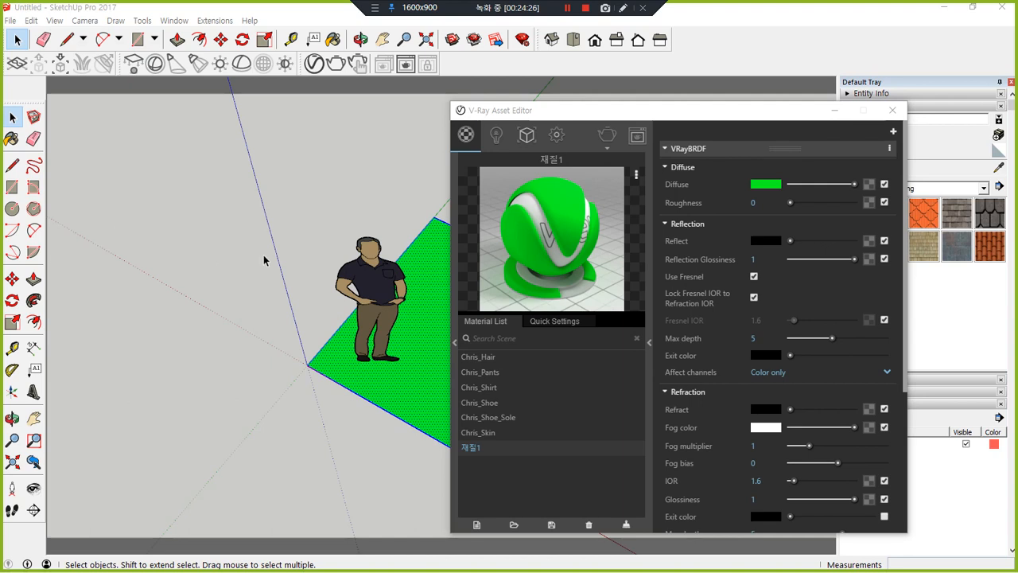
{"action": "key", "text": "super+plus"}
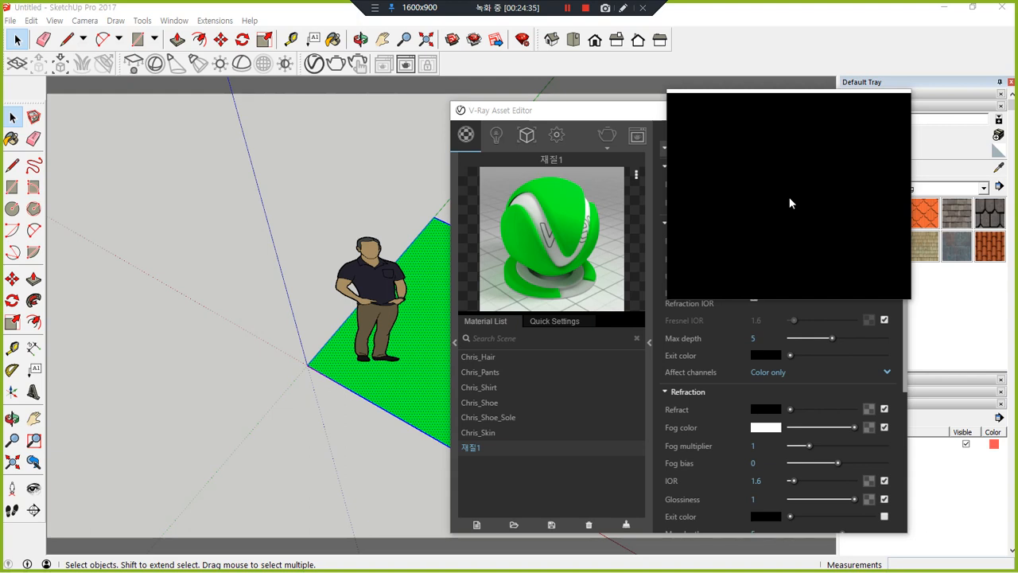
{"action": "key", "text": "super+Escape"}
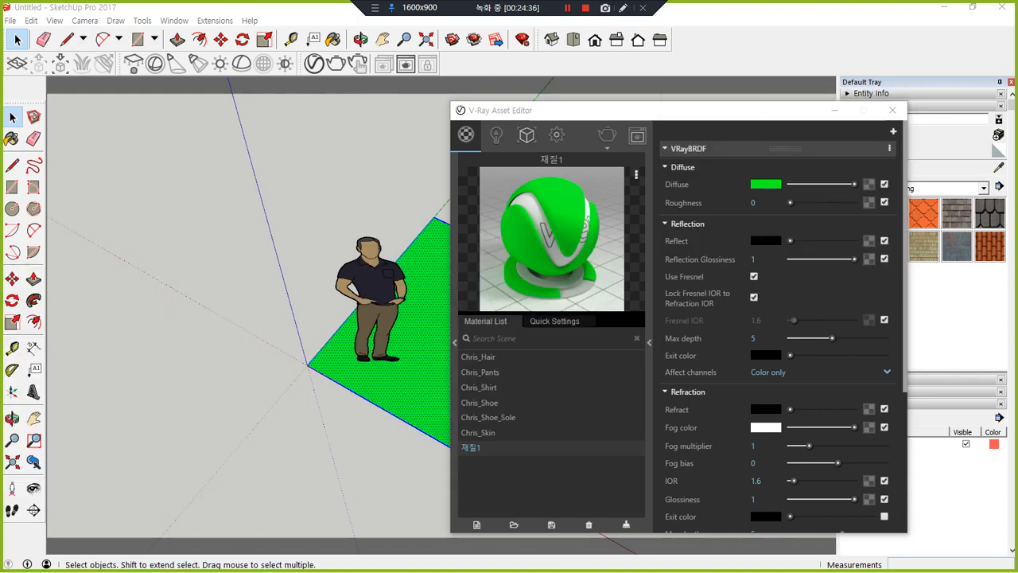
Switch to Notepad, clear the existing text and write "materials 재질, 질감" on the first line.
{"action": "key", "text": "alt+Tab"}
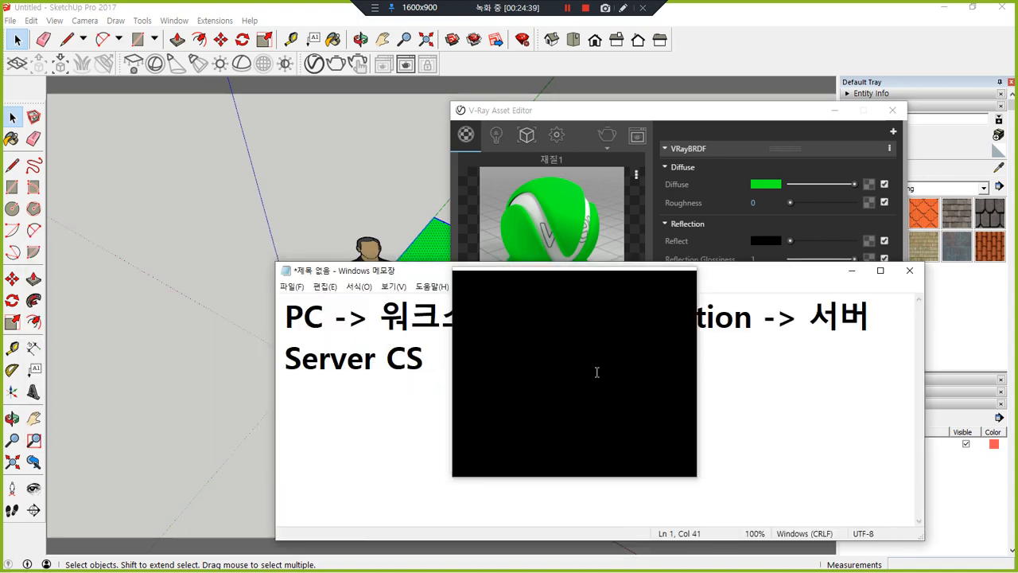
{"action": "key", "text": "ctrl+a"}
{"action": "key", "text": "BackSpace"}
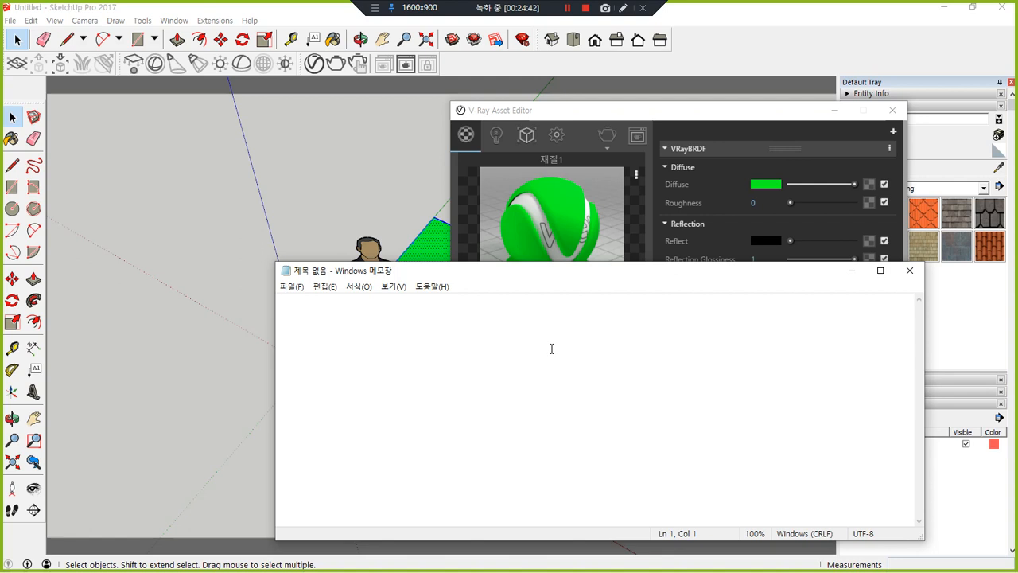
{"action": "type", "text": "ㅡ"}
{"action": "key", "text": "BackSpace"}
{"action": "type", "text": "ma"}
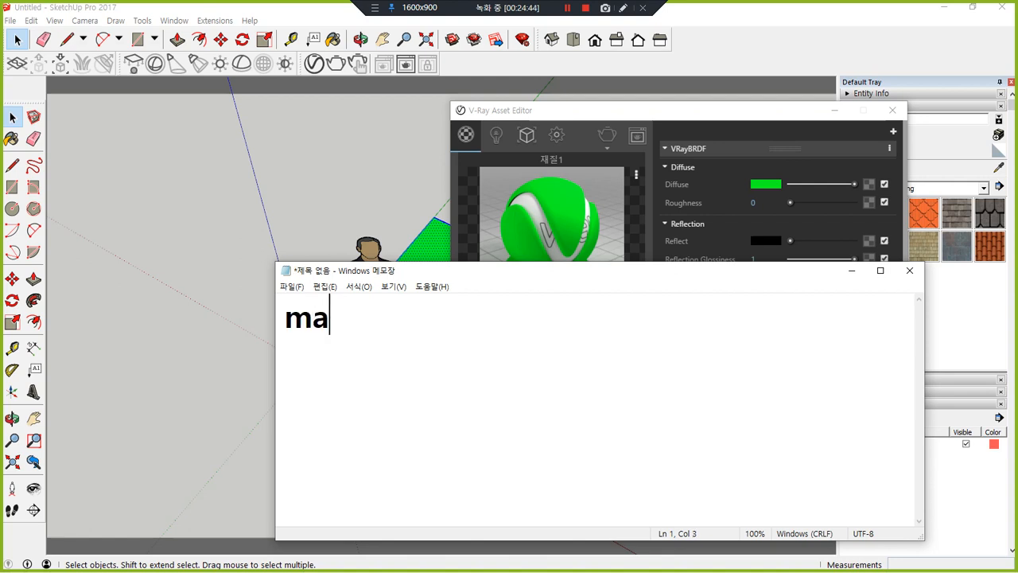
{"action": "type", "text": "terials"}
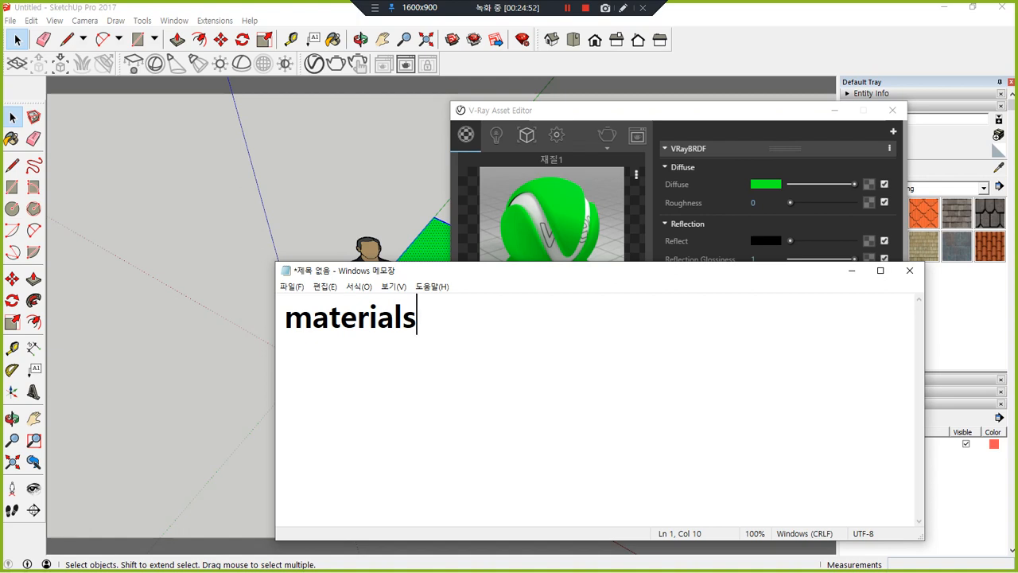
{"action": "type", "text": "재질"}
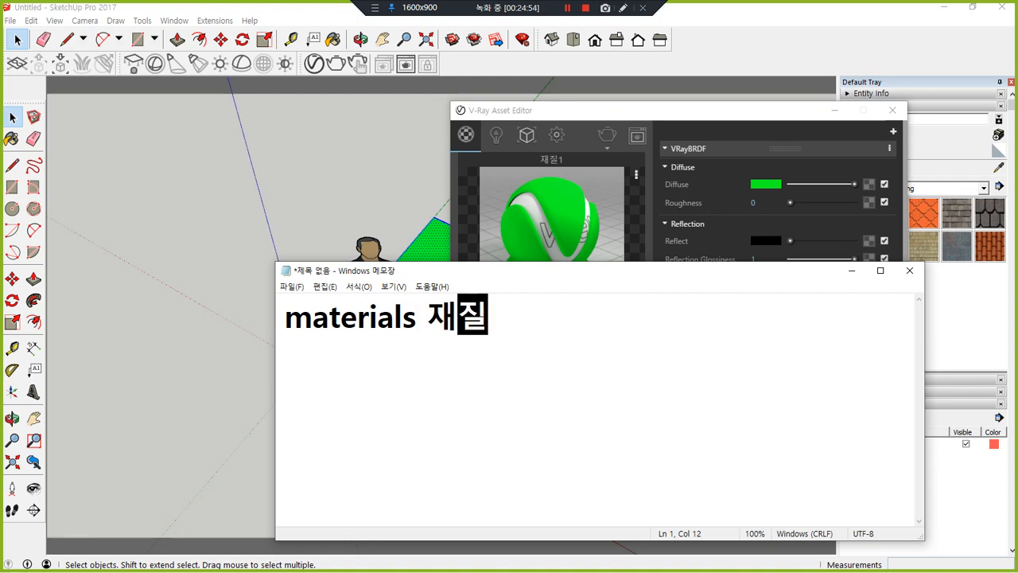
{"action": "type", "text": ", 질감"}
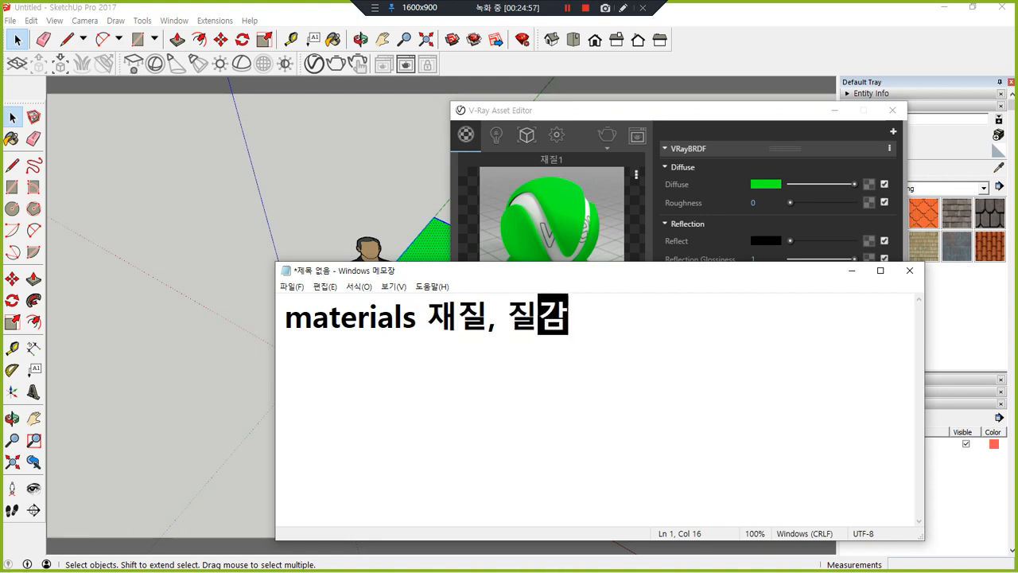
Add a second line reading "map 질감" and shorten the first line to "materials 재질".
{"action": "key", "text": "Return"}
{"action": "type", "text": "map"}
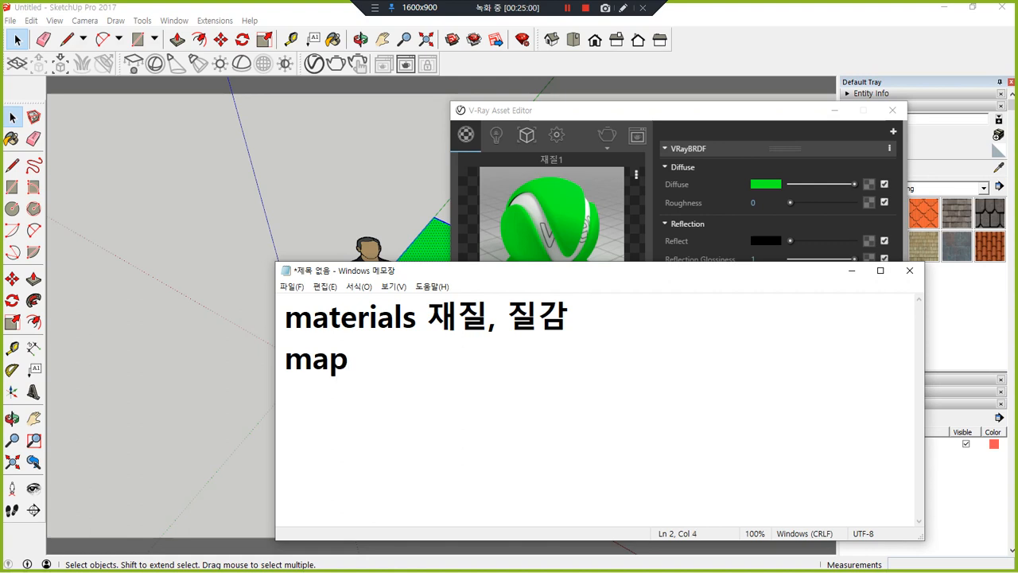
{"action": "type", "text": " 질"}
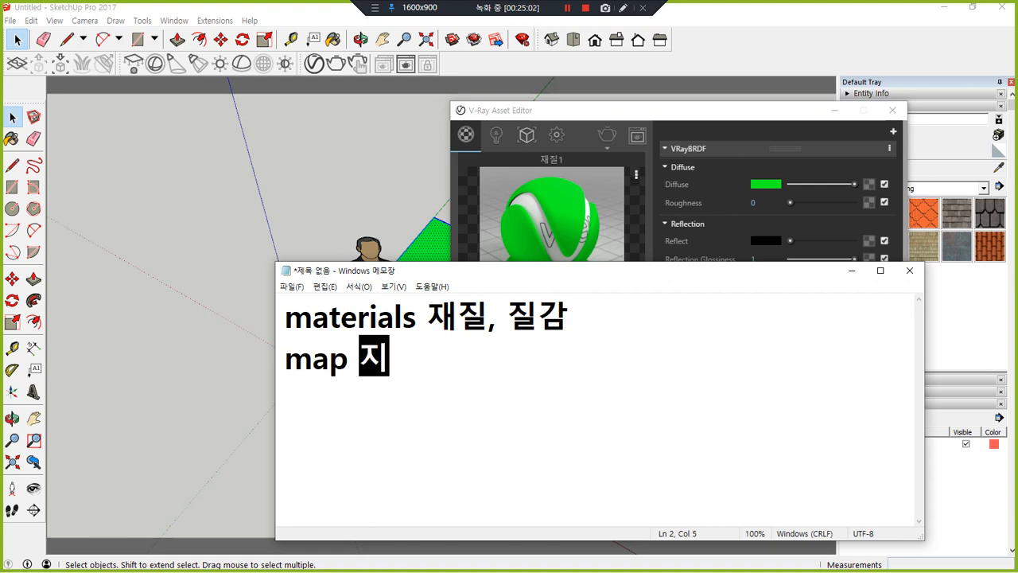
{"action": "type", "text": "감"}
{"action": "left_click", "coordinate": [550, 348]}
{"action": "key", "text": "BackSpace"}
{"action": "key", "text": "BackSpace"}
{"action": "key", "text": "BackSpace"}
{"action": "key", "text": "BackSpace"}
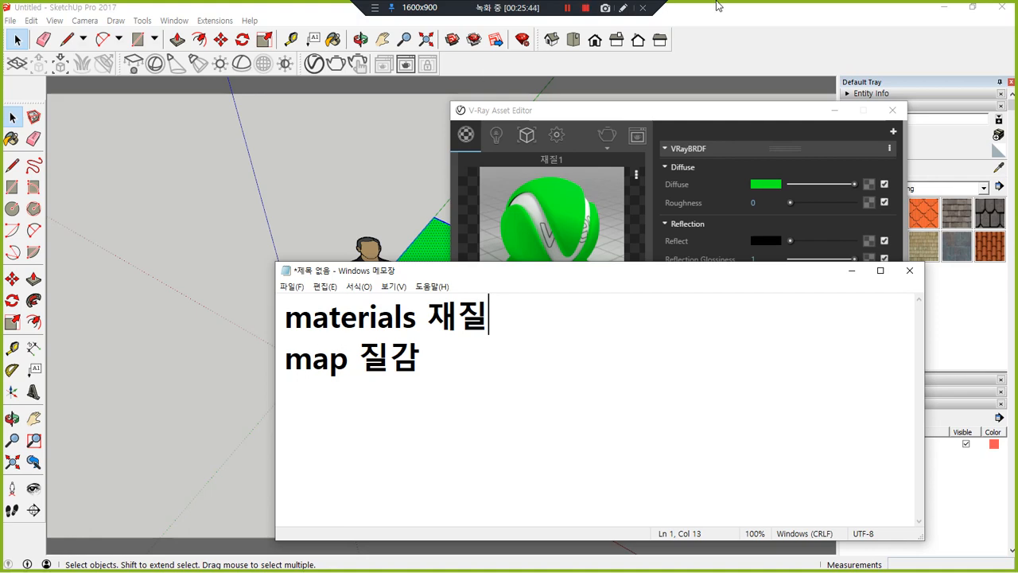
Return to SketchUp and open the list of texture maps for the diffuse channel of 재질1.
{"action": "left_click", "coordinate": [743, 7]}
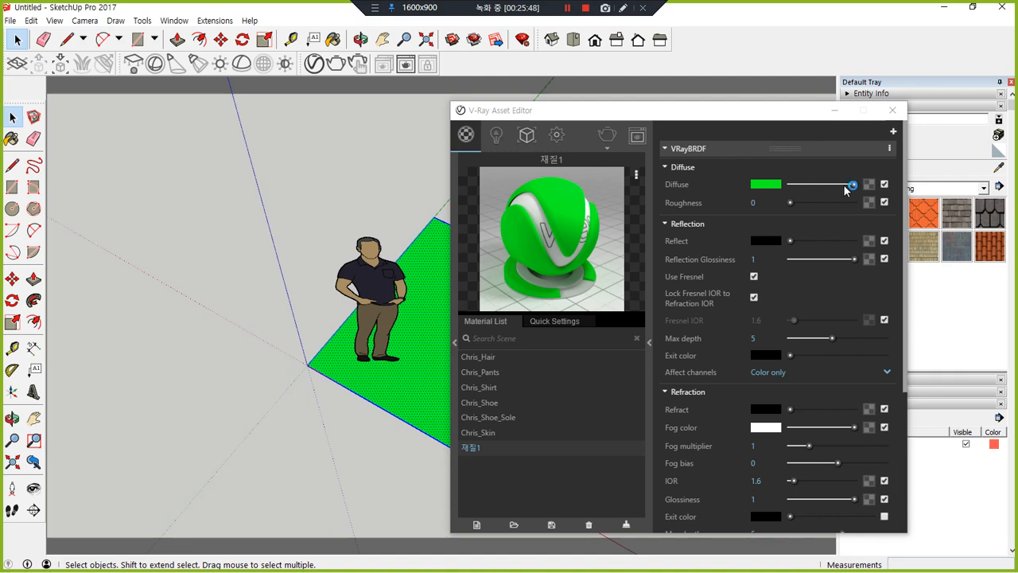
{"action": "left_click", "coordinate": [868, 185]}
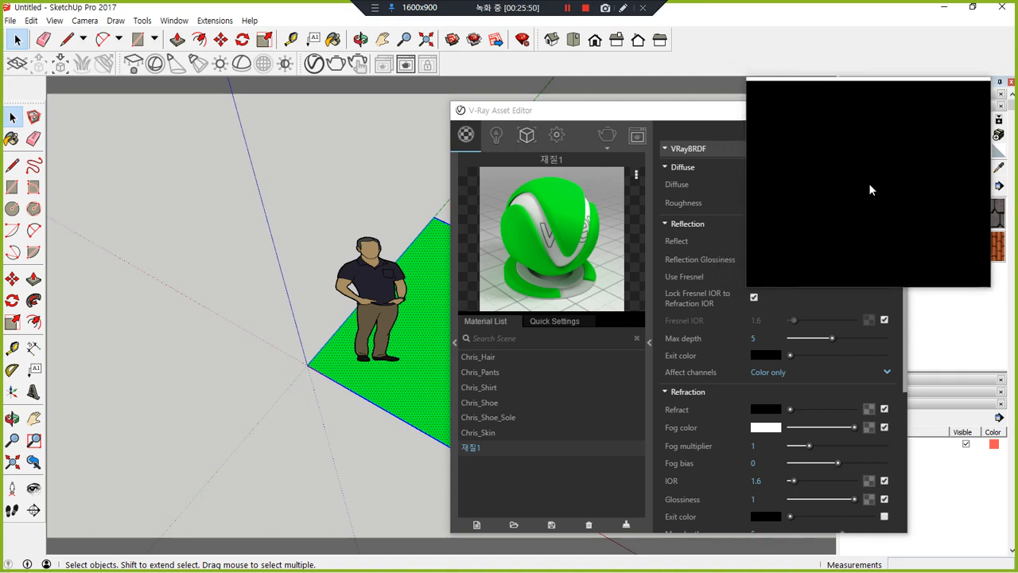
{"action": "left_click", "coordinate": [868, 188]}
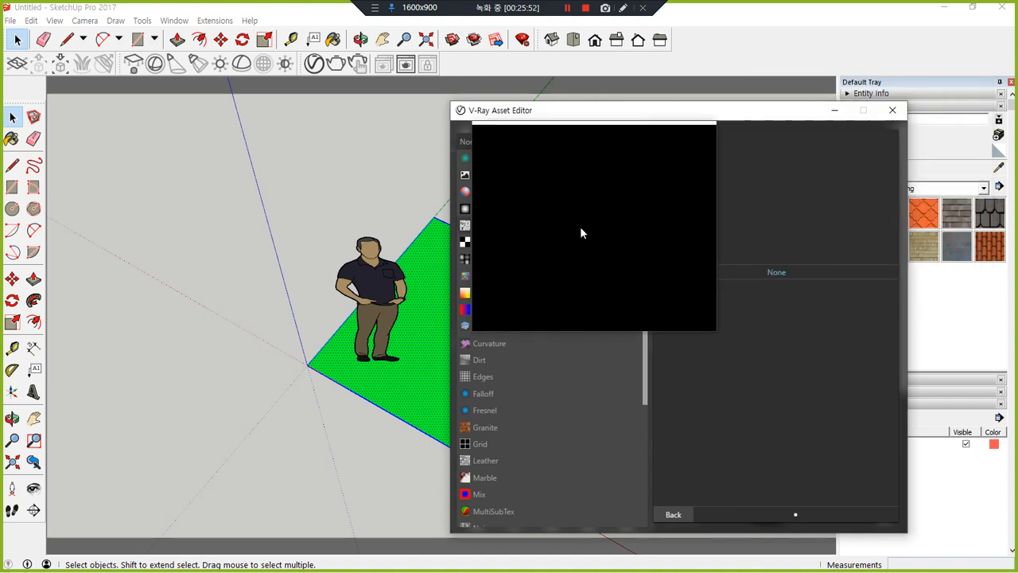
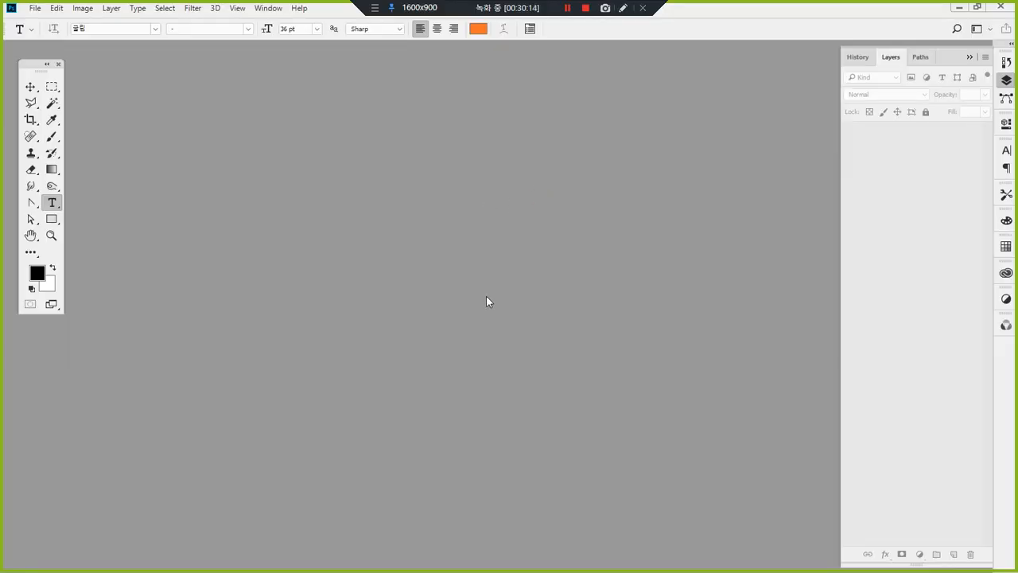
Switch to Photoshop, start opening an image file and browse into the 99E733365BD5CEA529 folder.
{"action": "double_click", "coordinate": [488, 301]}
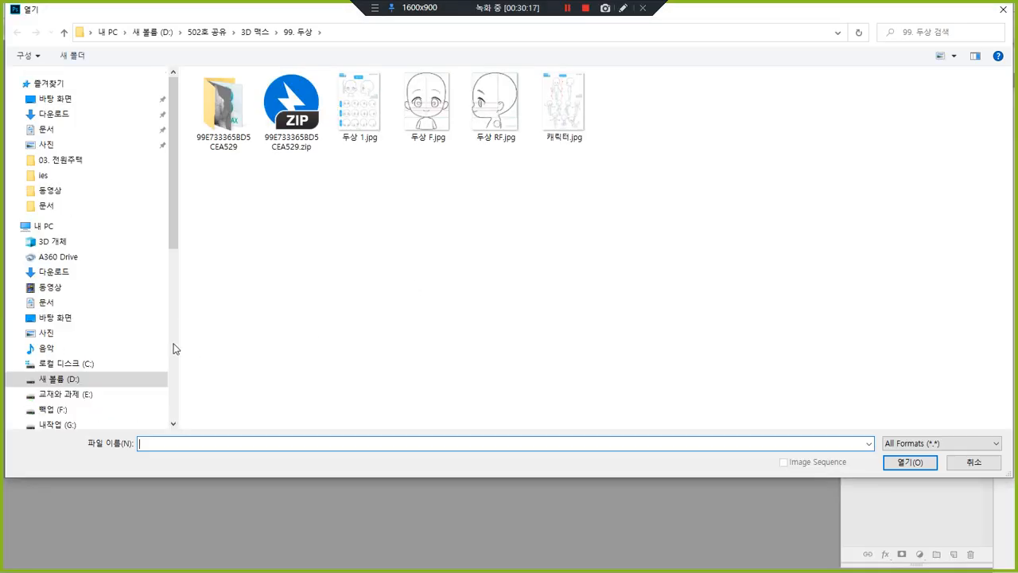
{"action": "double_click", "coordinate": [203, 131]}
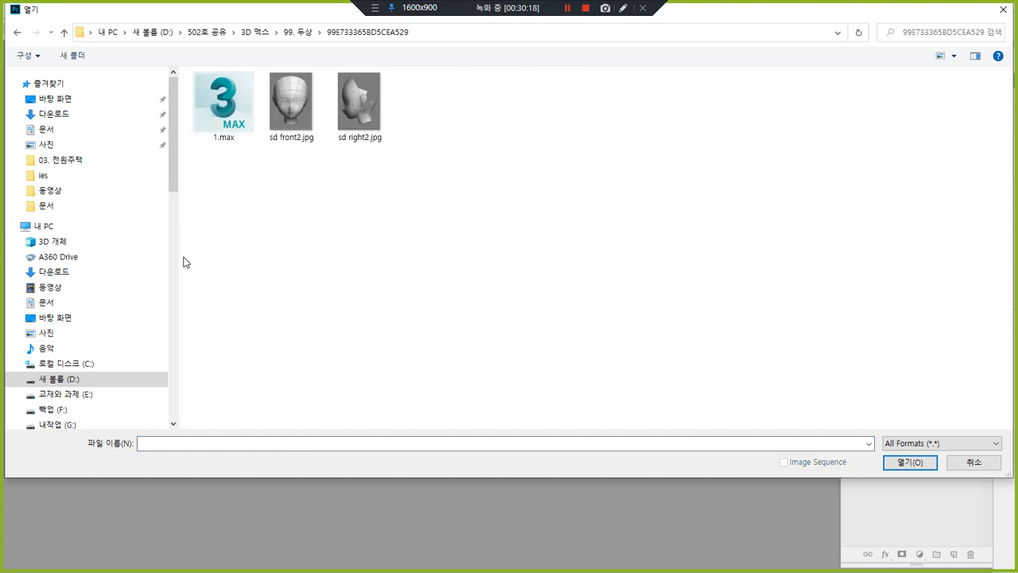
Open the park photo 공원_(5).jpg from the Pictures folder.
{"action": "left_click", "coordinate": [287, 115]}
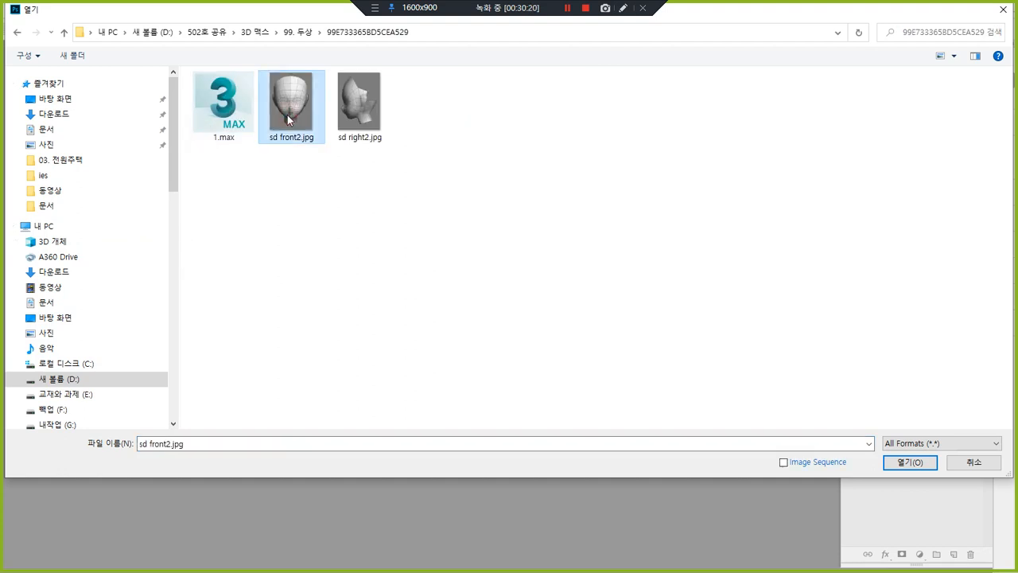
{"action": "left_click", "coordinate": [44, 148]}
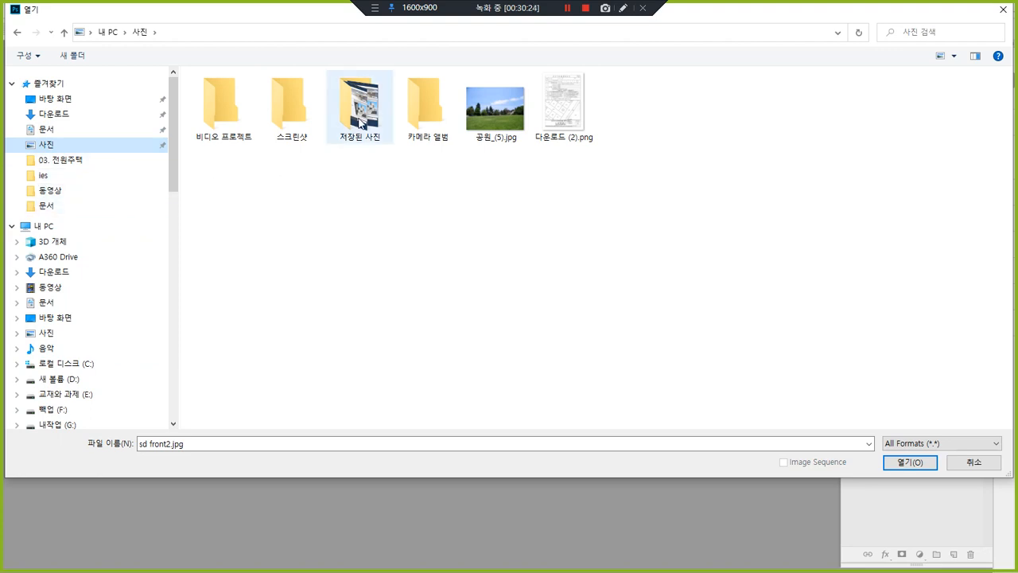
{"action": "left_click", "coordinate": [485, 120]}
{"action": "double_click", "coordinate": [484, 119]}
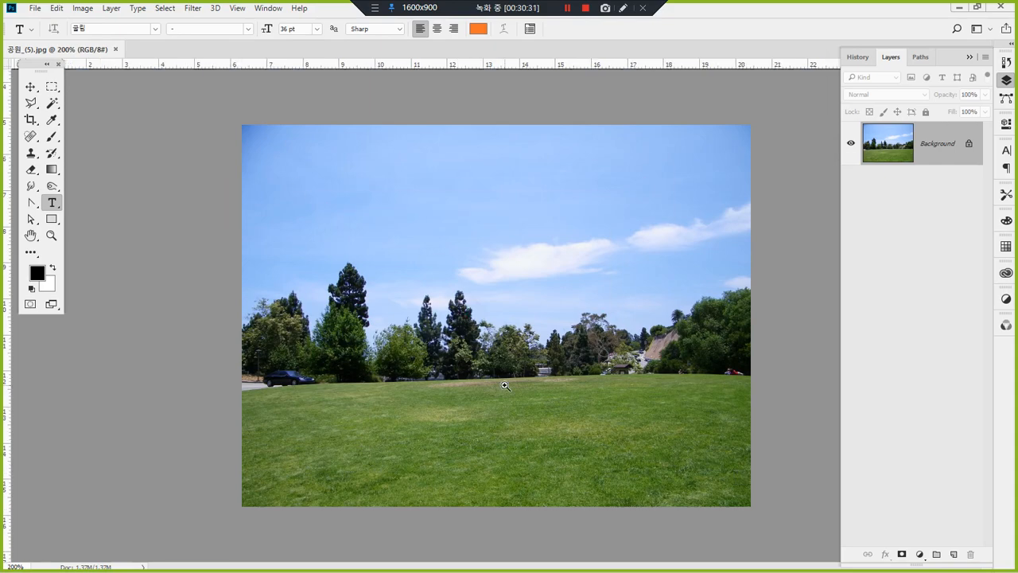
Magnify the edge of the tall dark tree to 3200% to examine the photo's individual pixels.
{"action": "left_click", "coordinate": [470, 310], "text": "ctrl"}
{"action": "left_click", "coordinate": [504, 385], "text": "ctrl"}
{"action": "left_click", "coordinate": [461, 275], "text": "ctrl"}
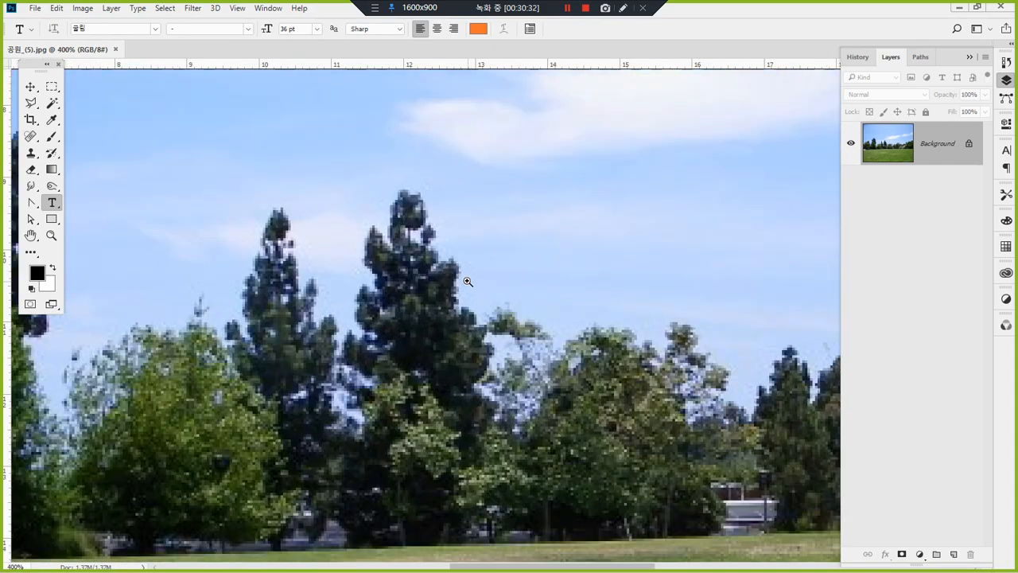
{"action": "left_click", "coordinate": [456, 274], "text": "ctrl"}
{"action": "left_click", "coordinate": [450, 272], "text": "ctrl"}
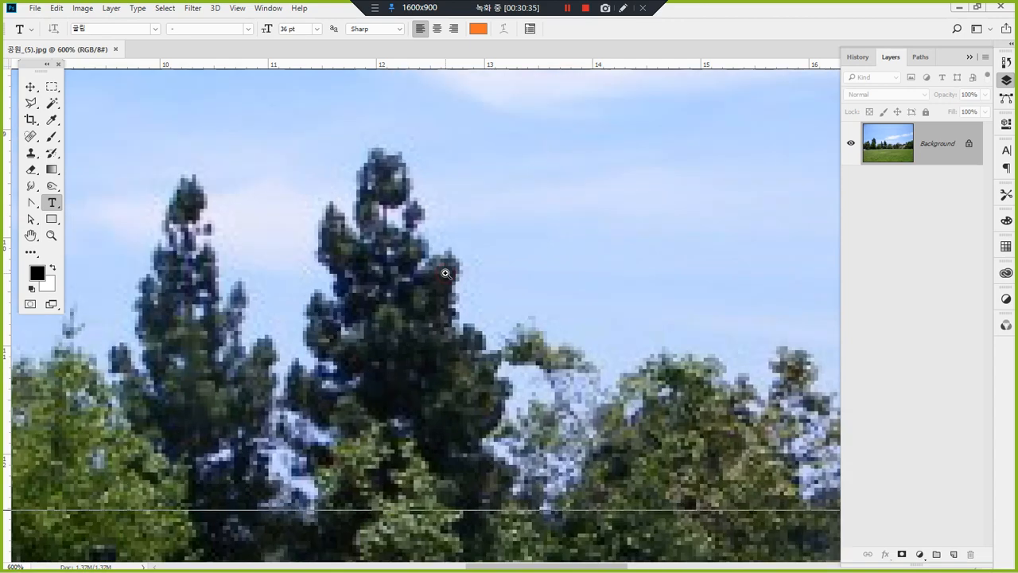
{"action": "left_click", "coordinate": [446, 272], "text": "ctrl"}
{"action": "left_click", "coordinate": [446, 271], "text": "ctrl"}
{"action": "left_click", "coordinate": [447, 267], "text": "ctrl"}
{"action": "left_click", "coordinate": [448, 264], "text": "ctrl"}
{"action": "left_click", "coordinate": [449, 265], "text": "ctrl"}
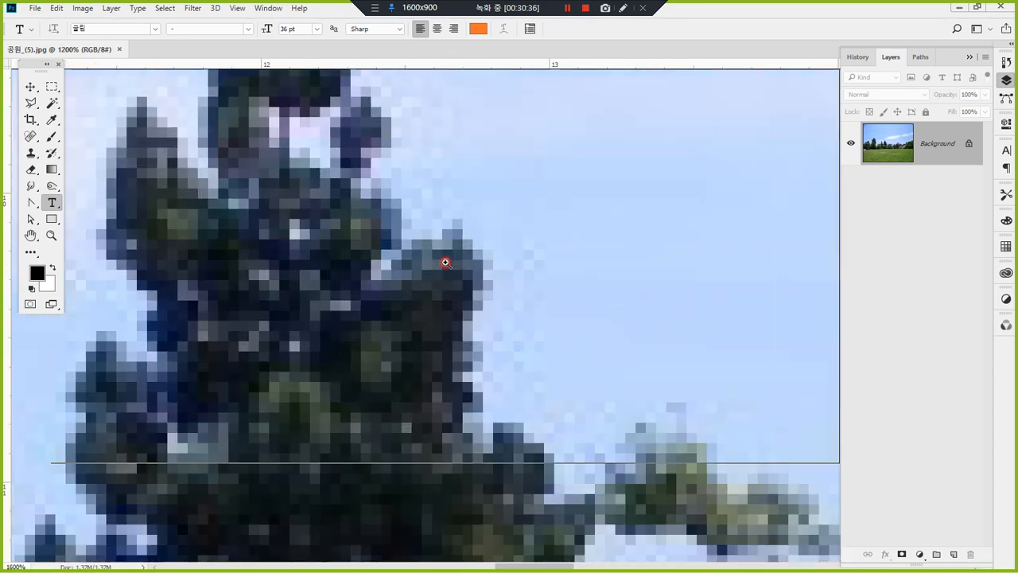
{"action": "left_click", "coordinate": [459, 273], "text": "ctrl"}
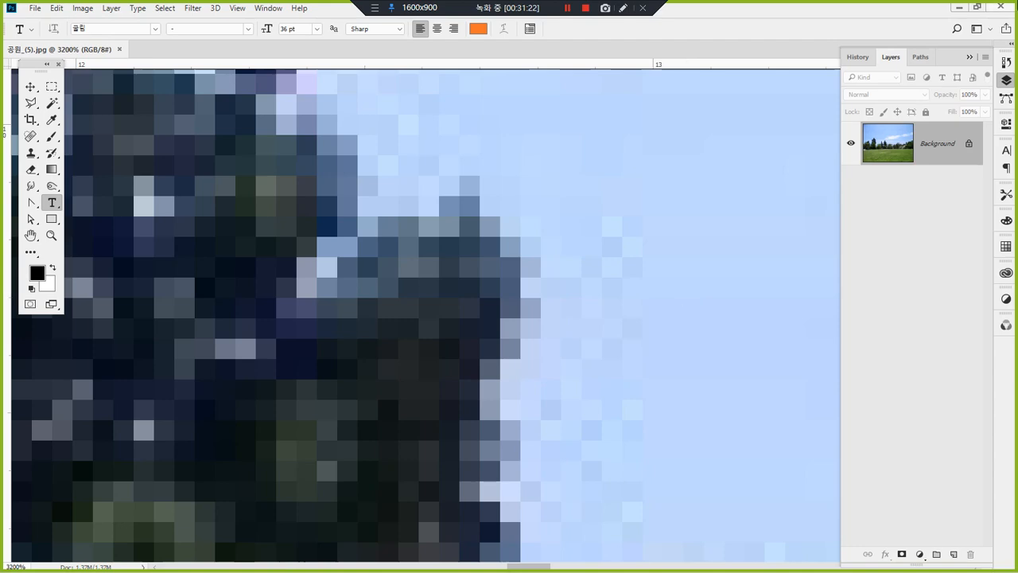
Switch to SketchUp and review the available texture types in the V-Ray Asset Editor, from Angle Blend down to Water.
{"action": "left_click", "coordinate": [1012, 5]}
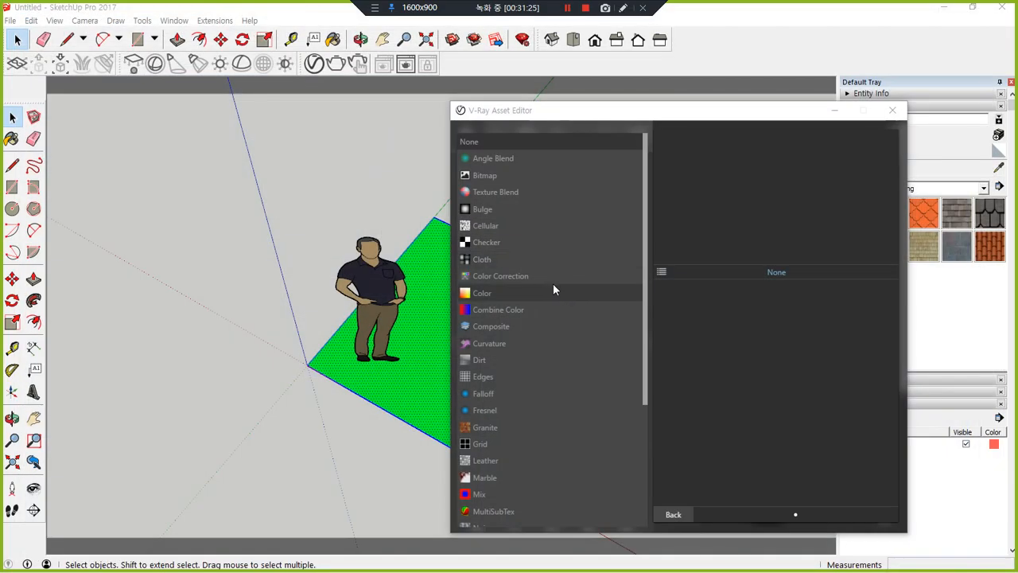
{"action": "left_click", "coordinate": [541, 242]}
{"action": "left_click", "coordinate": [544, 181]}
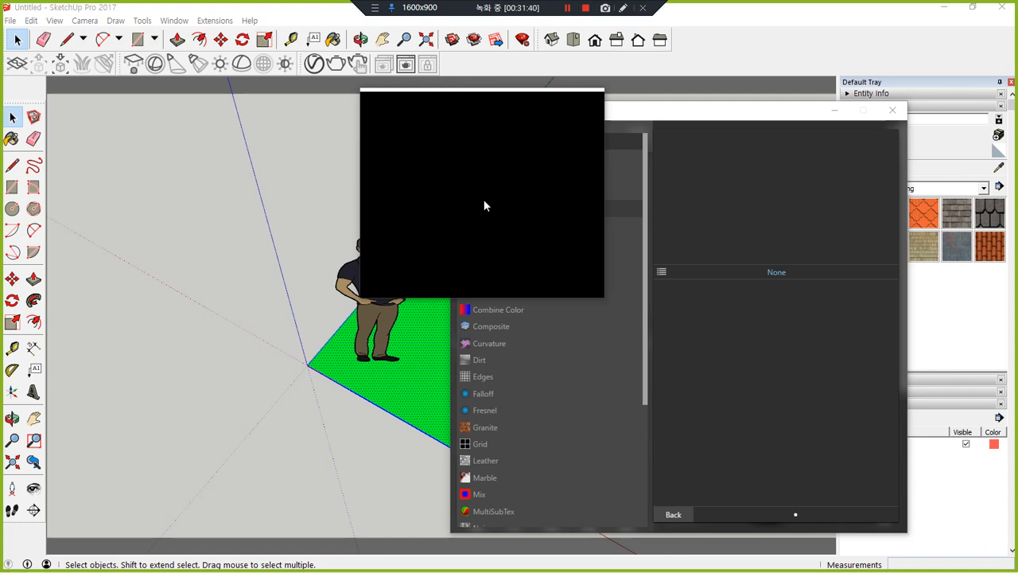
{"action": "left_click_drag", "start_coordinate": [485, 205], "coordinate": [498, 236]}
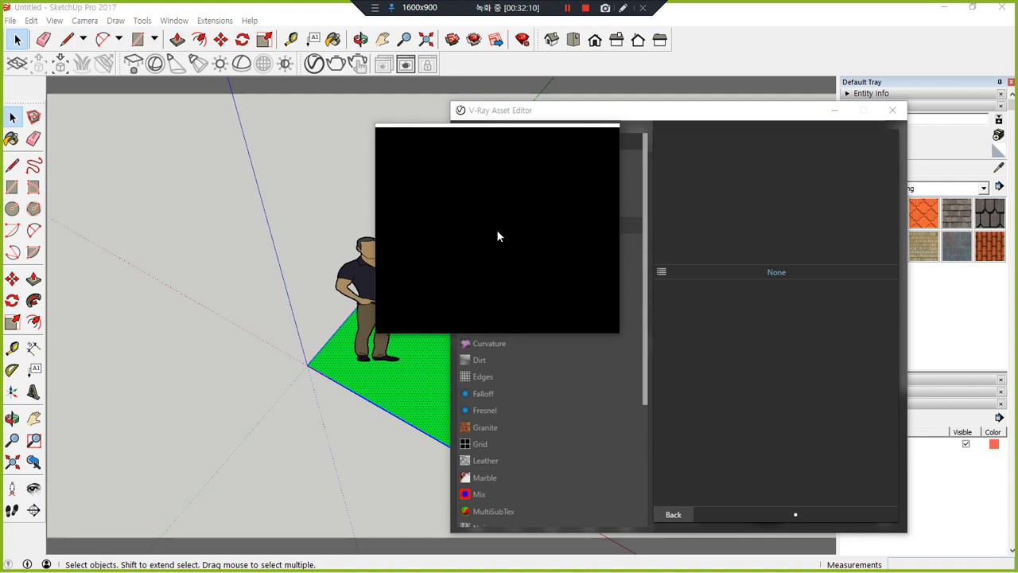
{"action": "left_click_drag", "start_coordinate": [496, 235], "coordinate": [488, 244]}
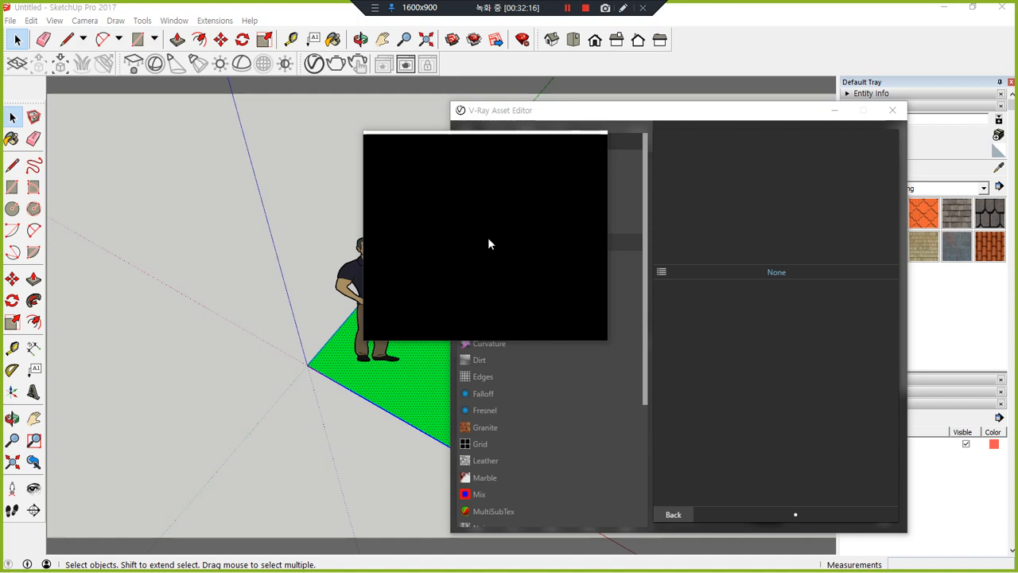
{"action": "left_click_drag", "start_coordinate": [487, 237], "coordinate": [499, 397]}
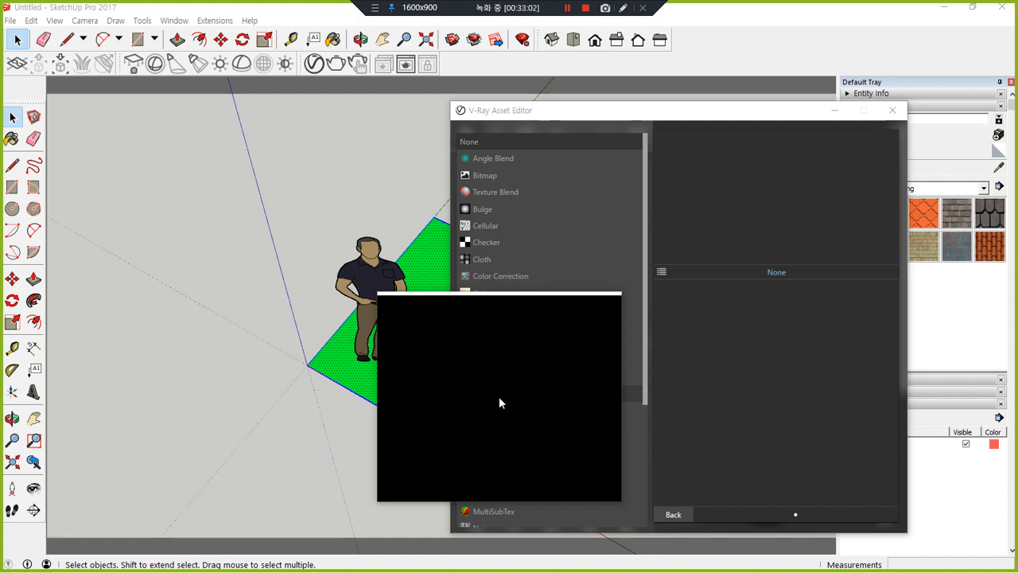
{"action": "left_click_drag", "start_coordinate": [499, 402], "coordinate": [498, 478]}
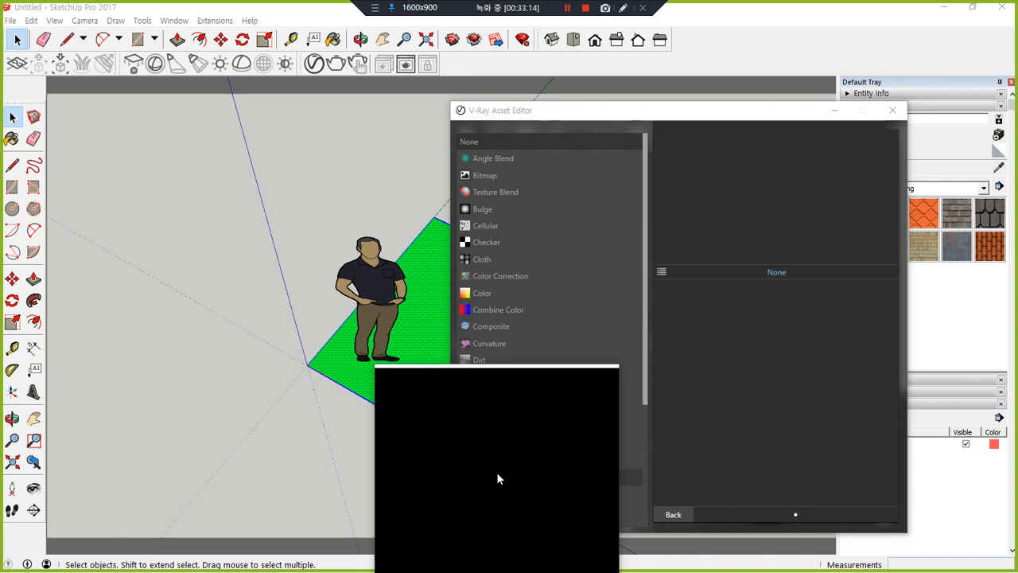
{"action": "left_click_drag", "start_coordinate": [497, 473], "coordinate": [508, 509]}
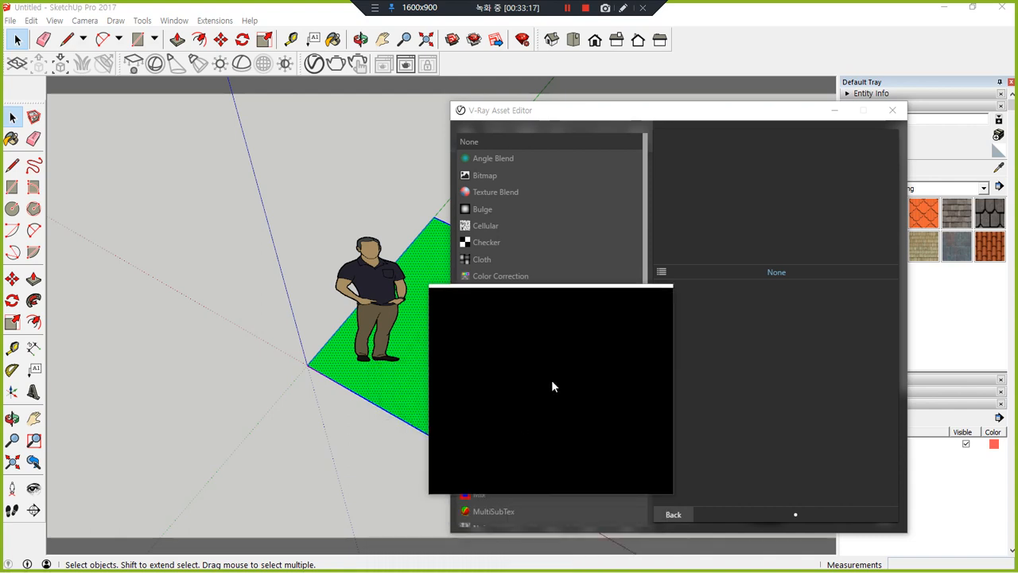
{"action": "scroll", "coordinate": [531, 378], "scroll_direction": "down", "scroll_amount": 1}
{"action": "scroll", "coordinate": [509, 350], "scroll_direction": "down", "scroll_amount": 1}
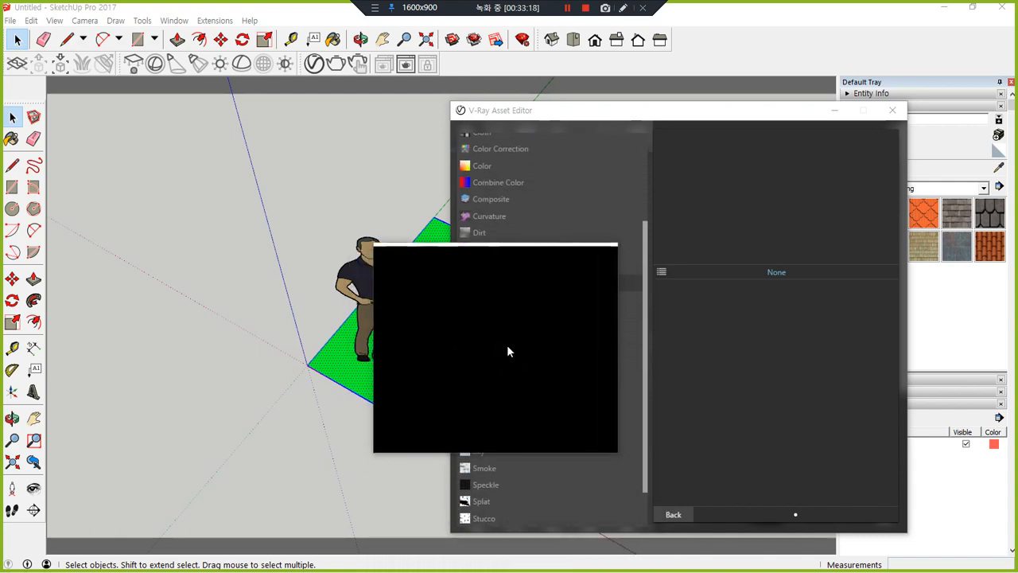
{"action": "scroll", "coordinate": [509, 351], "scroll_direction": "down", "scroll_amount": 1}
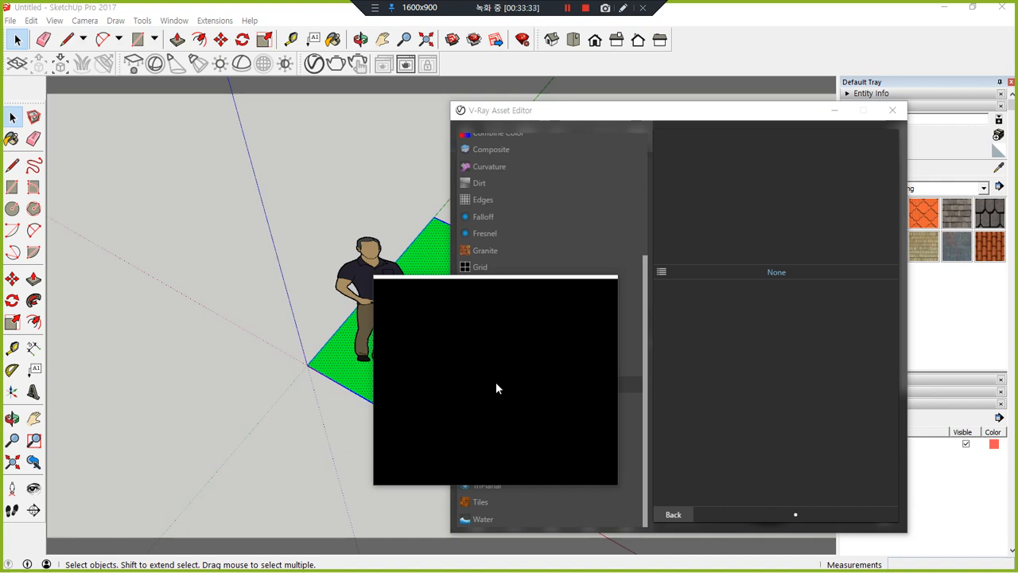
{"action": "left_click_drag", "start_coordinate": [496, 387], "coordinate": [493, 411]}
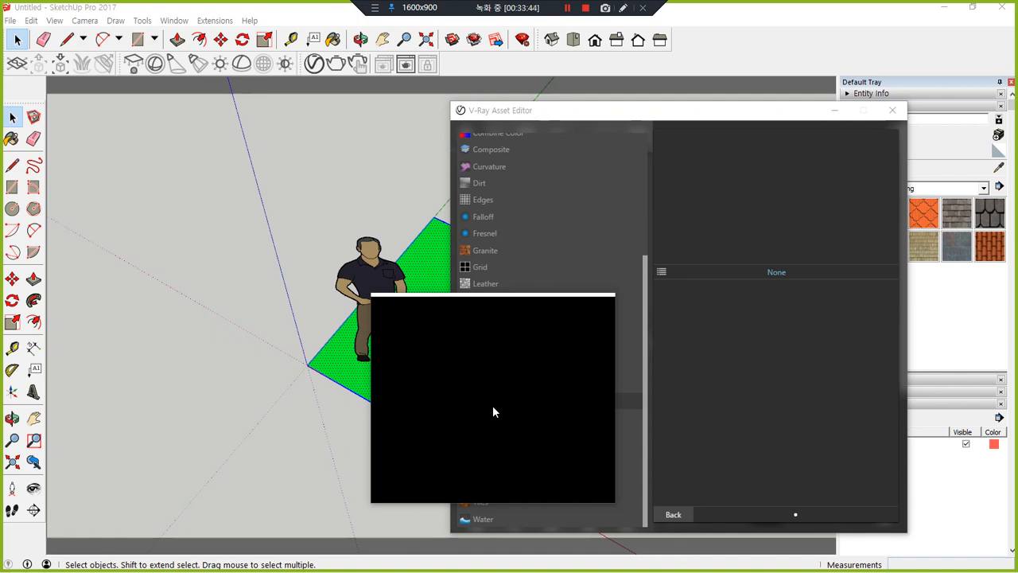
Inspect the texture map assigned to the environment background in the V-Ray render settings.
{"action": "left_click_drag", "start_coordinate": [493, 412], "coordinate": [605, 319]}
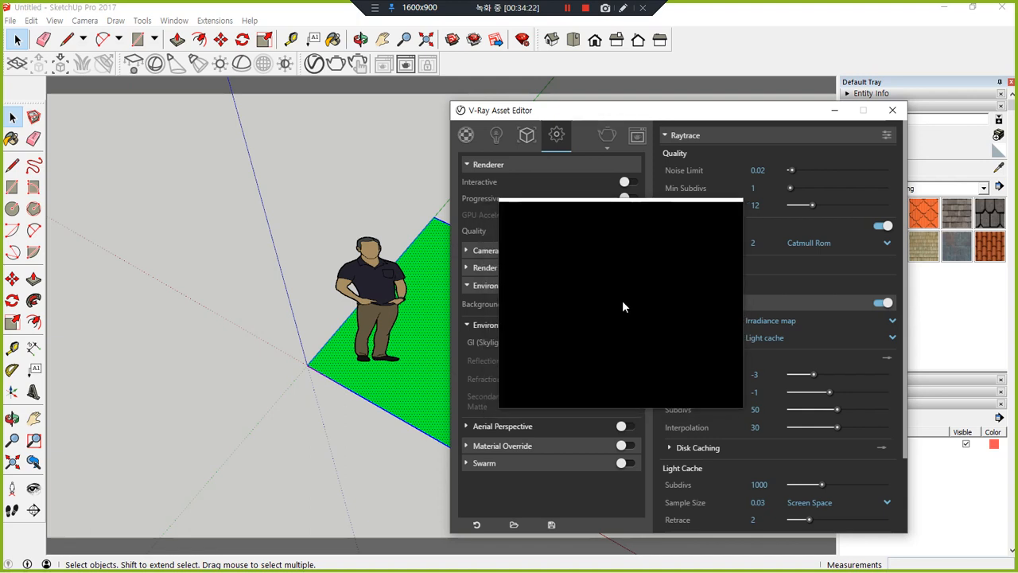
{"action": "left_click_drag", "start_coordinate": [623, 307], "coordinate": [741, 288]}
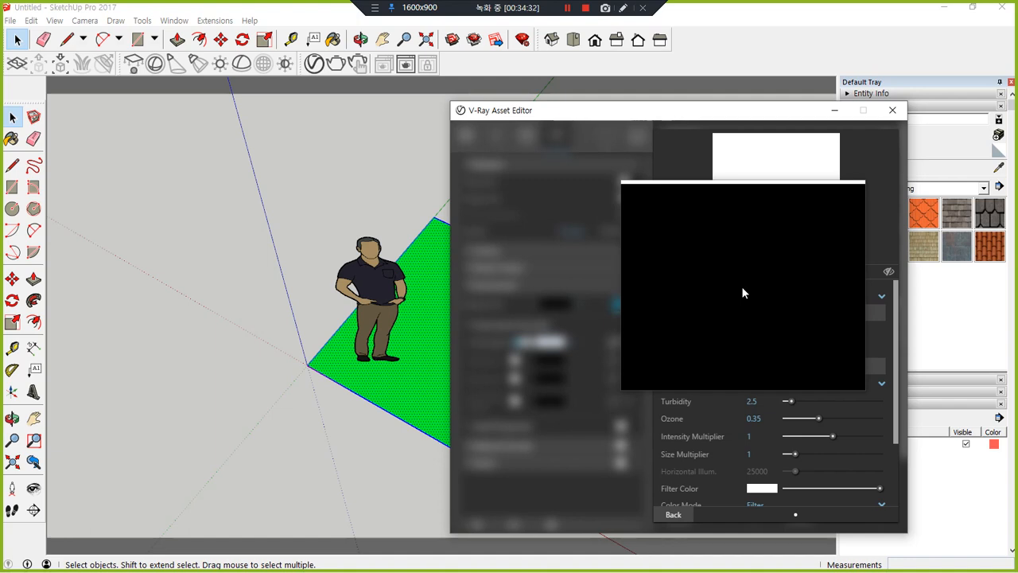
{"action": "left_click_drag", "start_coordinate": [741, 293], "coordinate": [795, 173]}
Review the texture types available for the material's Diffuse map and return to the material settings without choosing one.
{"action": "left_click", "coordinate": [872, 184]}
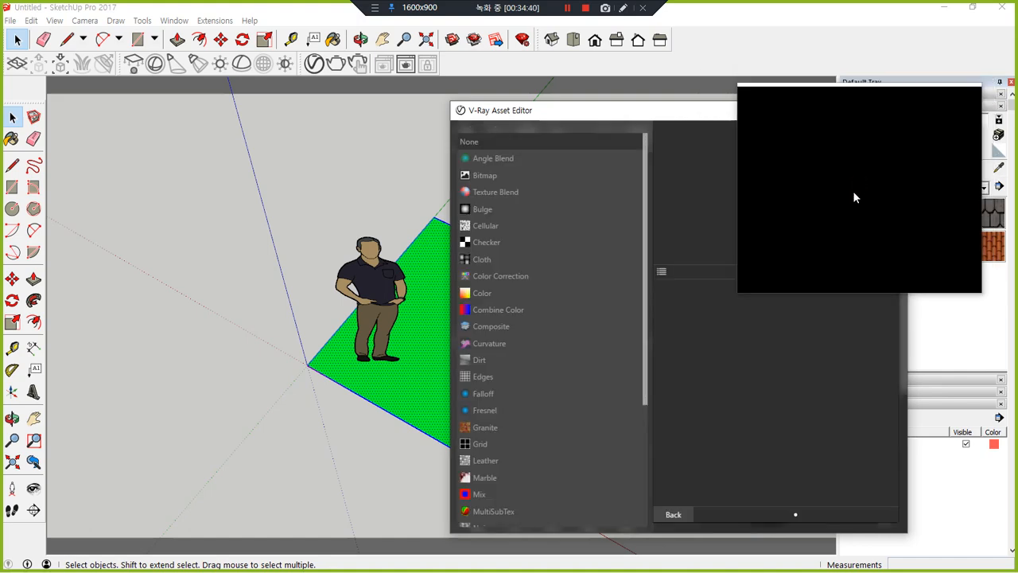
{"action": "scroll", "coordinate": [550, 326], "scroll_direction": "down", "scroll_amount": 4}
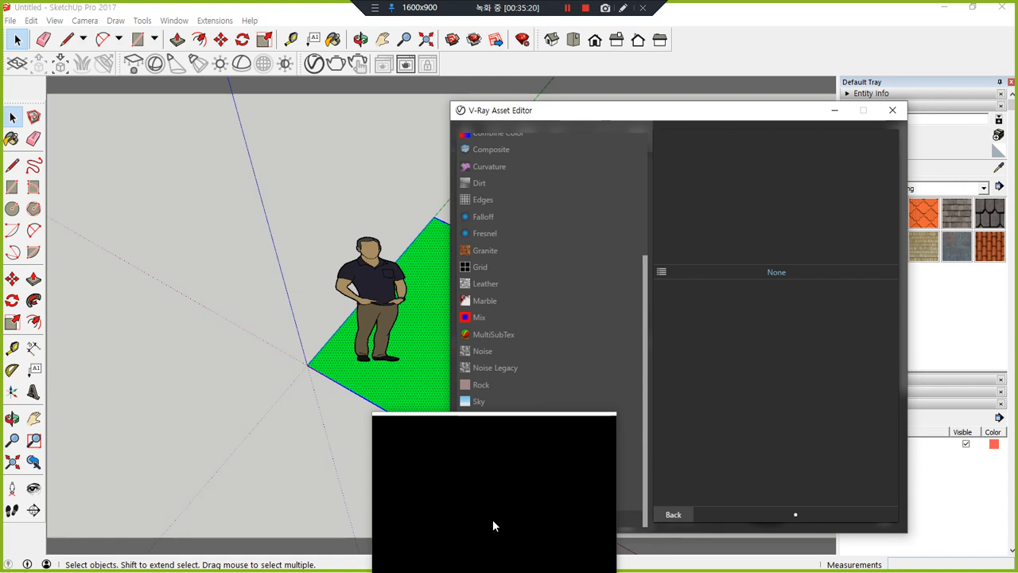
{"action": "scroll", "coordinate": [501, 254], "scroll_direction": "up", "scroll_amount": 3}
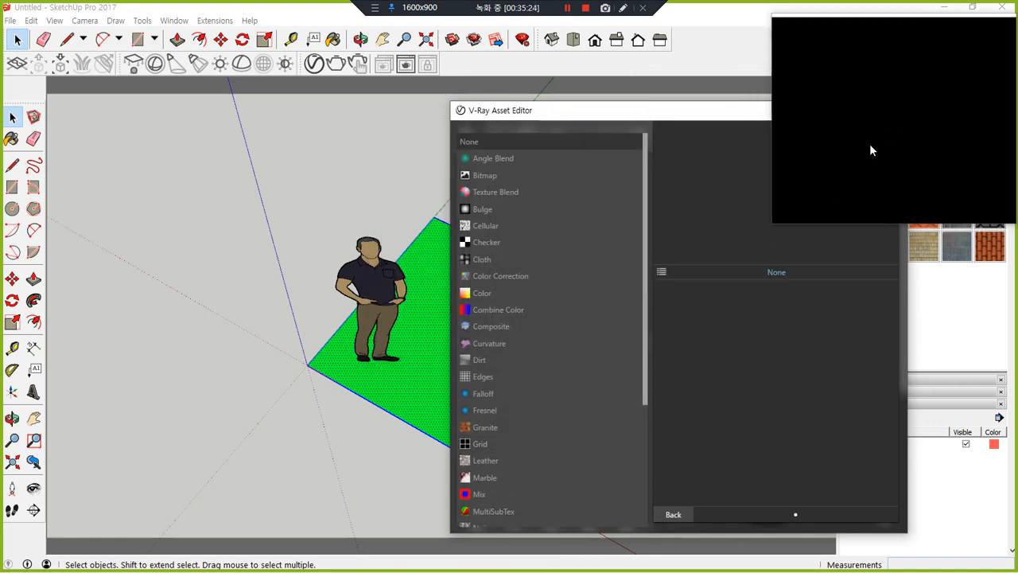
{"action": "left_click", "coordinate": [685, 513]}
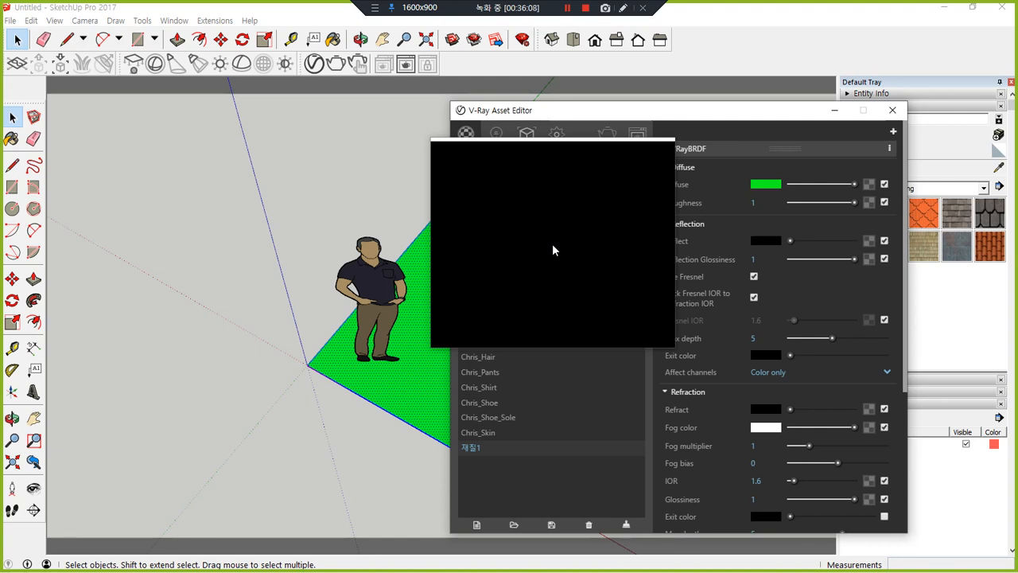
Set the Diffuse Roughness of the 재질1 material to 0 and check its preview.
{"action": "left_click_drag", "start_coordinate": [553, 246], "coordinate": [543, 275]}
{"action": "double_click", "coordinate": [544, 276]}
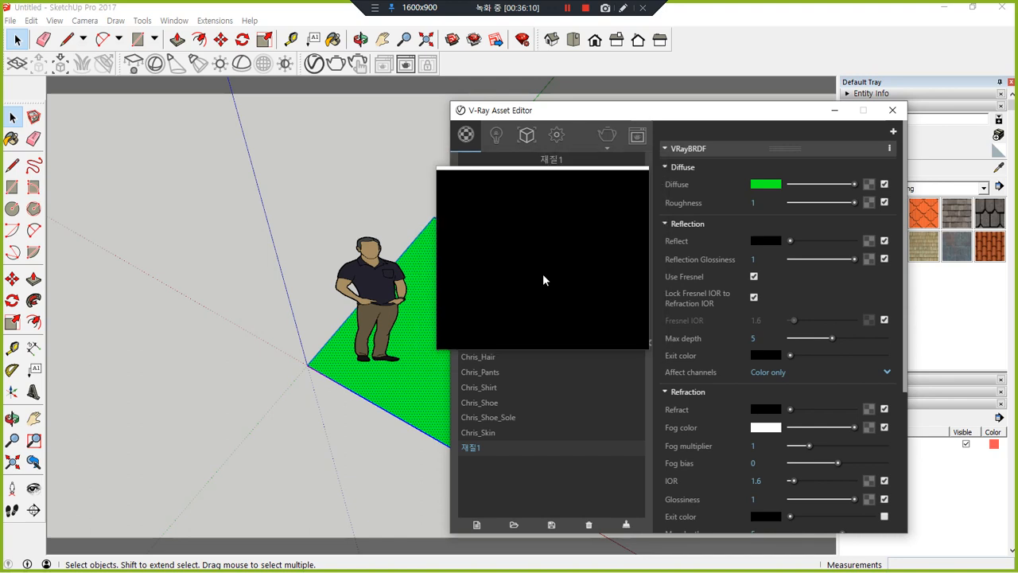
{"action": "left_click_drag", "start_coordinate": [798, 205], "coordinate": [787, 209]}
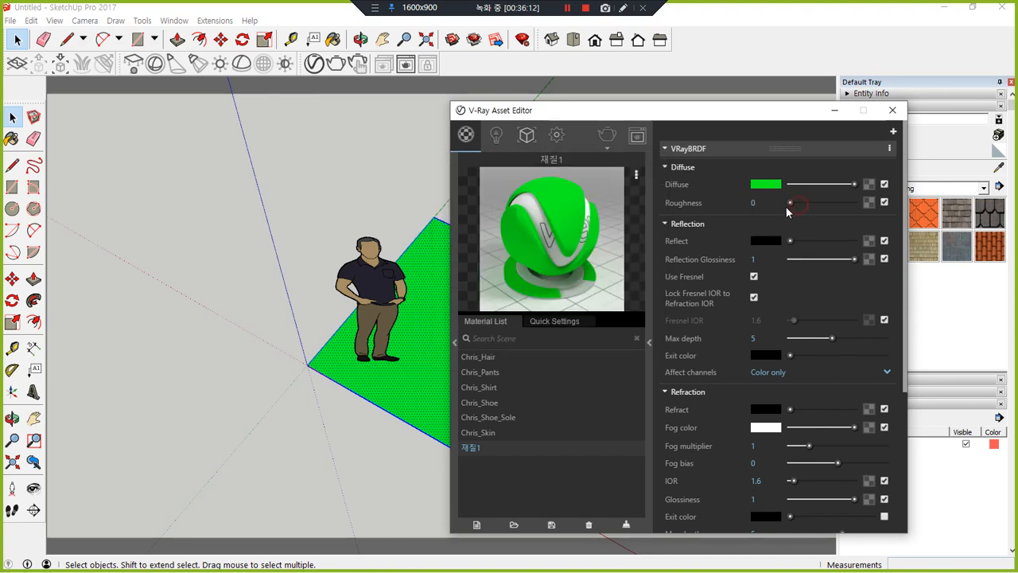
{"action": "left_click_drag", "start_coordinate": [541, 312], "coordinate": [633, 214]}
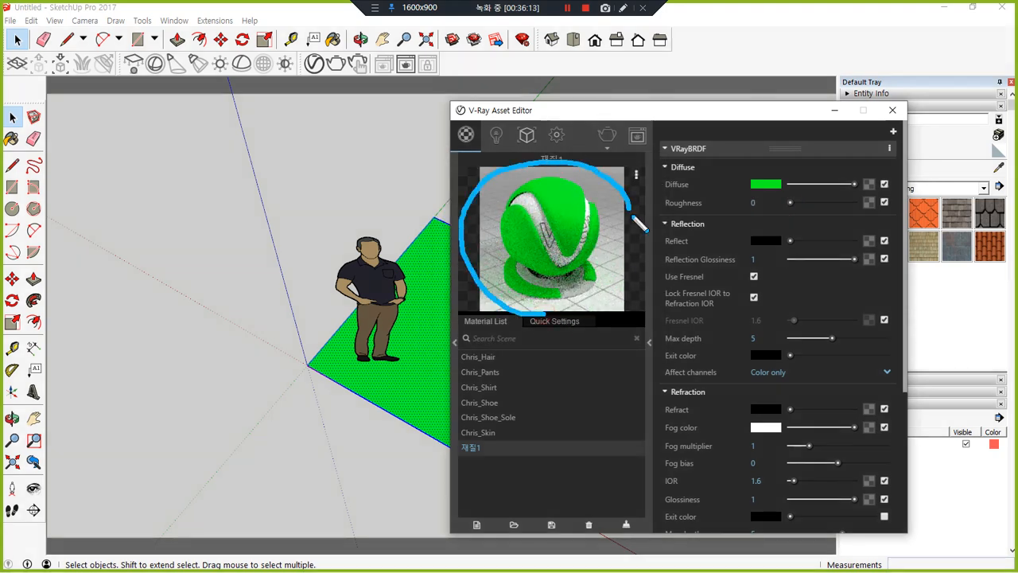
Try a Roughness of 0.05 on the 재질1 material, compare the preview, and reset the value to 0.
{"action": "mouse_move", "coordinate": [790, 204]}
{"action": "left_mouse_down"}
{"action": "mouse_move", "coordinate": [841, 208]}
{"action": "mouse_move", "coordinate": [791, 204]}
{"action": "left_mouse_up"}
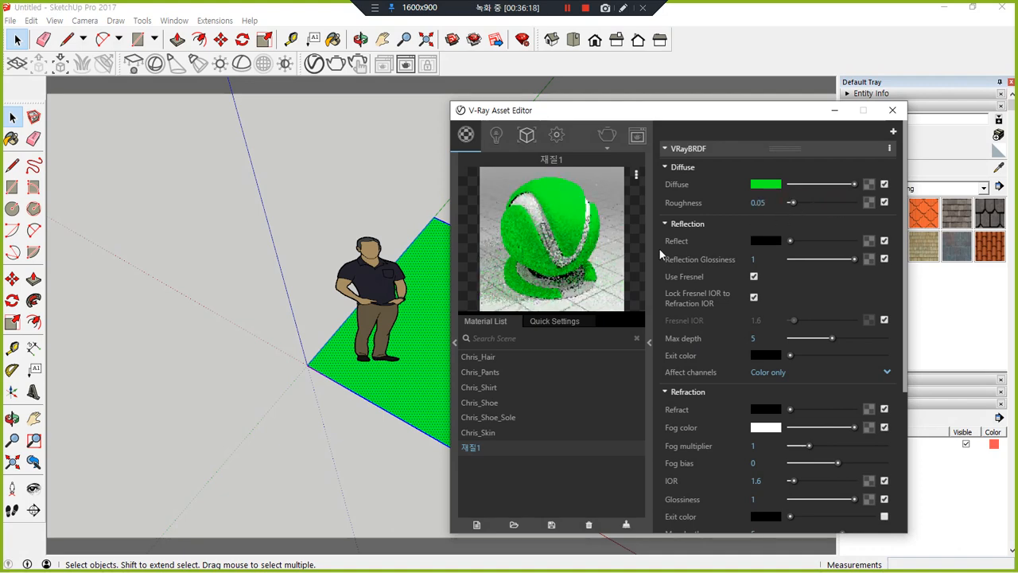
{"action": "left_click_drag", "start_coordinate": [644, 271], "coordinate": [633, 235]}
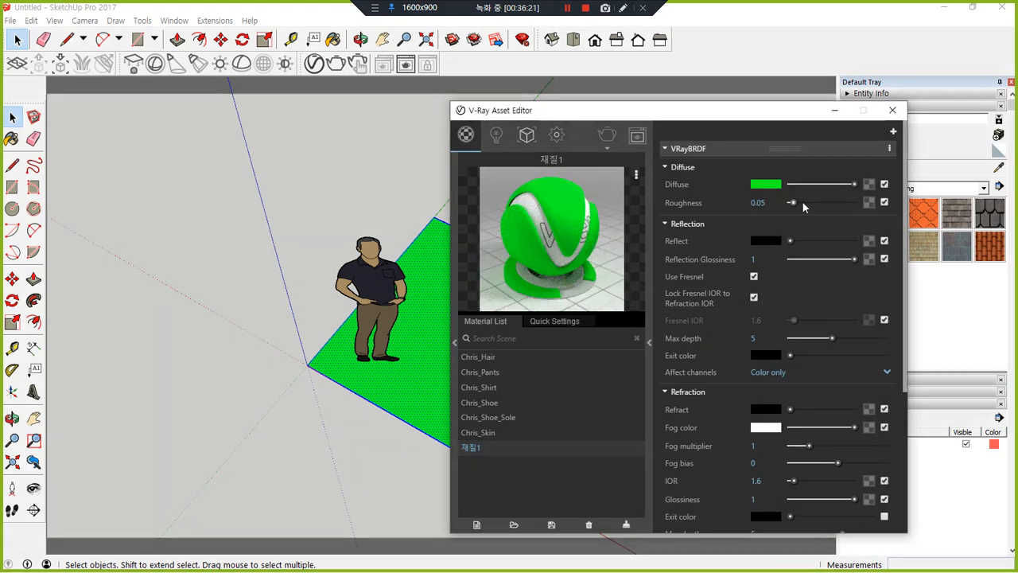
{"action": "mouse_move", "coordinate": [804, 205]}
{"action": "left_mouse_down"}
{"action": "mouse_move", "coordinate": [855, 204]}
{"action": "mouse_move", "coordinate": [787, 204]}
{"action": "mouse_move", "coordinate": [857, 203]}
{"action": "mouse_move", "coordinate": [787, 204]}
{"action": "left_mouse_up"}
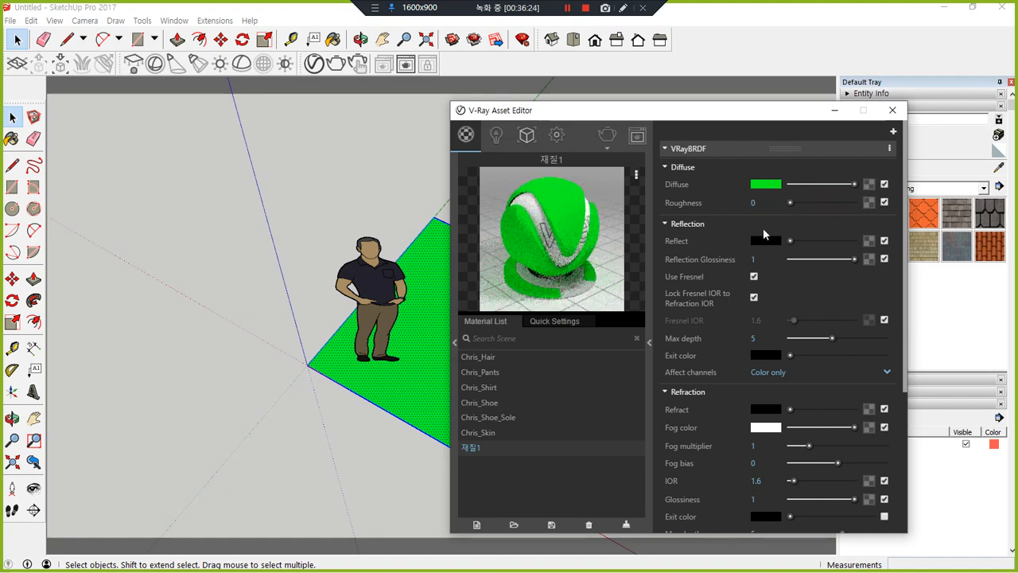
{"action": "mouse_move", "coordinate": [547, 310]}
{"action": "left_mouse_down"}
{"action": "mouse_move", "coordinate": [593, 174]}
{"action": "mouse_move", "coordinate": [637, 308]}
{"action": "left_mouse_up"}
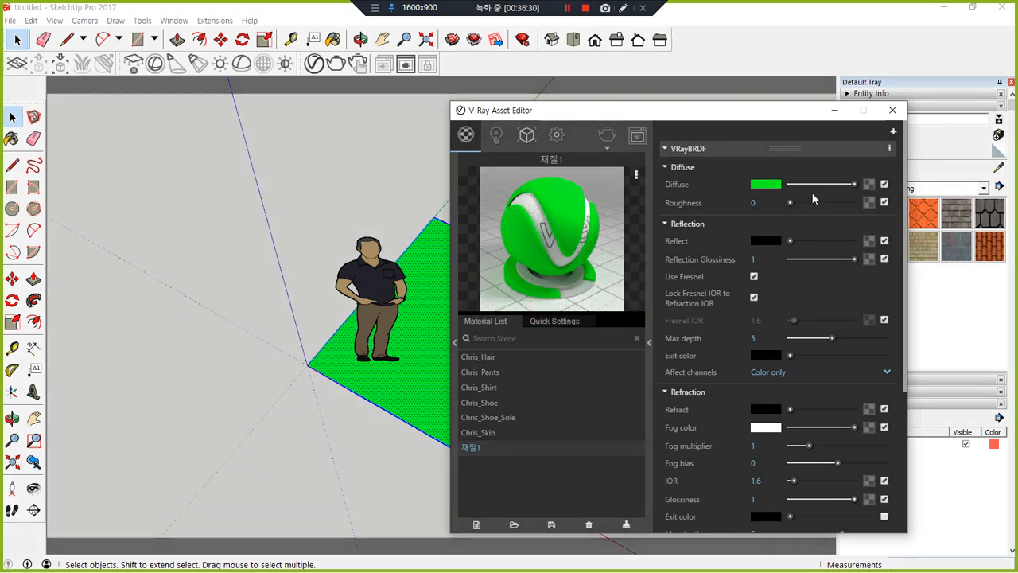
{"action": "mouse_move", "coordinate": [790, 204]}
{"action": "left_mouse_down"}
{"action": "mouse_move", "coordinate": [857, 204]}
{"action": "mouse_move", "coordinate": [789, 204]}
{"action": "left_mouse_up"}
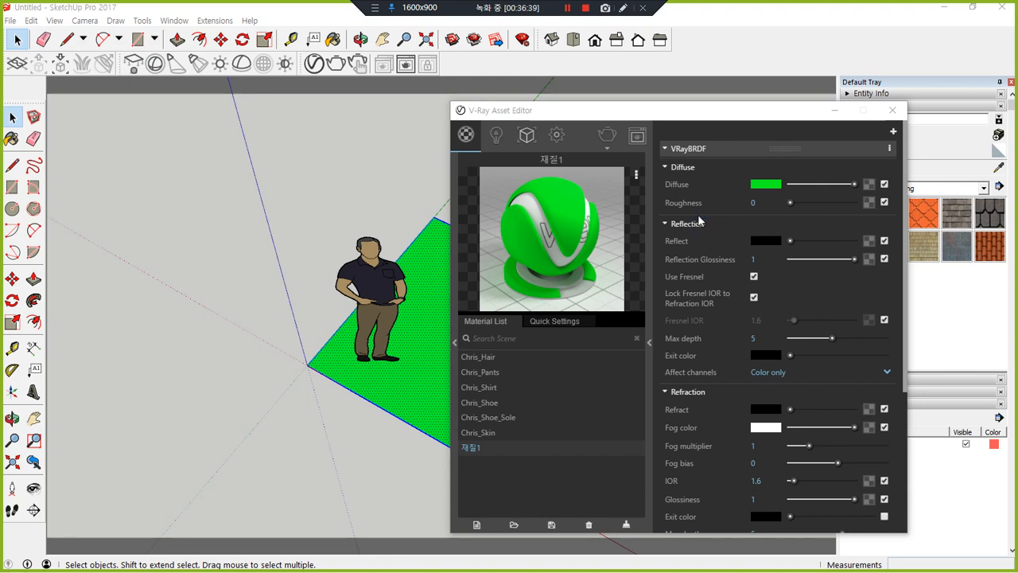
Examine the Reflection settings of the 재질1 material under magnification.
{"action": "key", "text": "super+plus"}
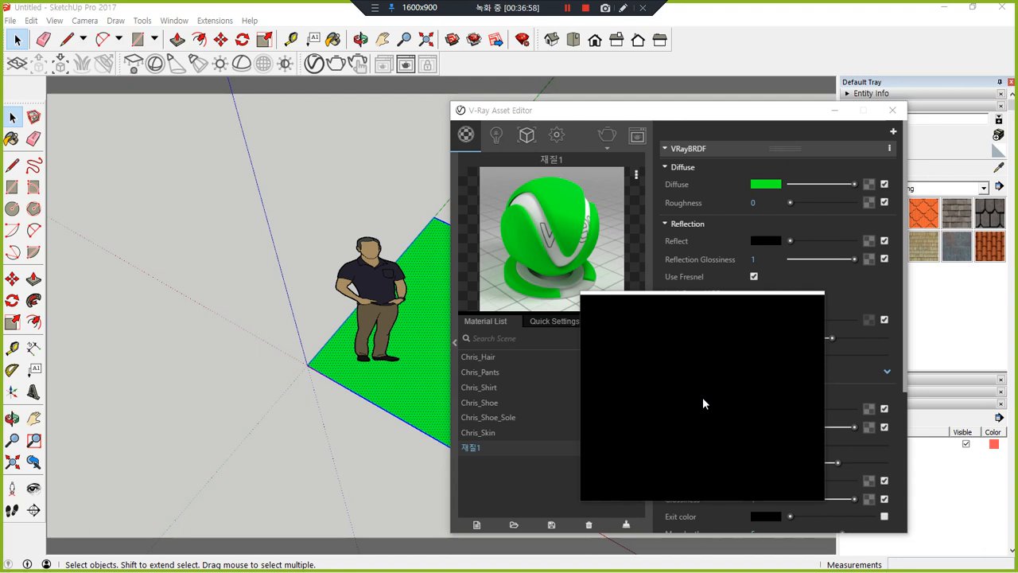
{"action": "left_click_drag", "start_coordinate": [703, 403], "coordinate": [688, 239]}
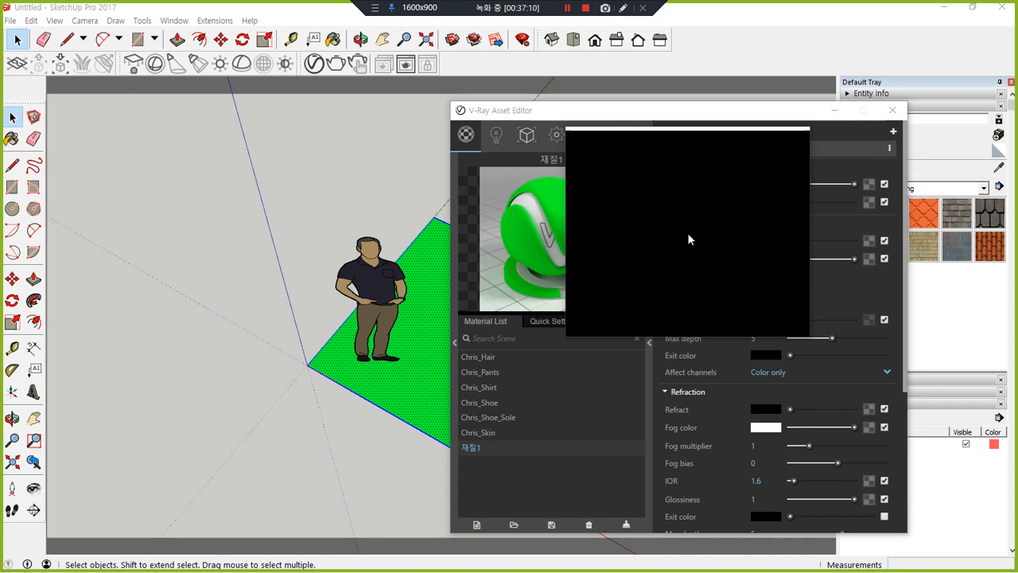
{"action": "left_click_drag", "start_coordinate": [689, 239], "coordinate": [672, 402]}
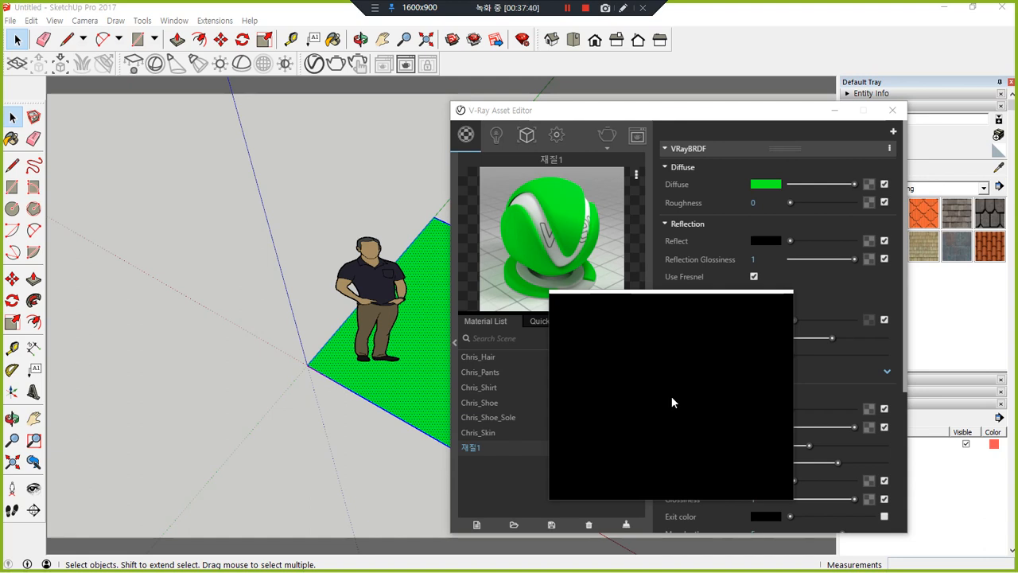
{"action": "left_click_drag", "start_coordinate": [672, 402], "coordinate": [717, 247]}
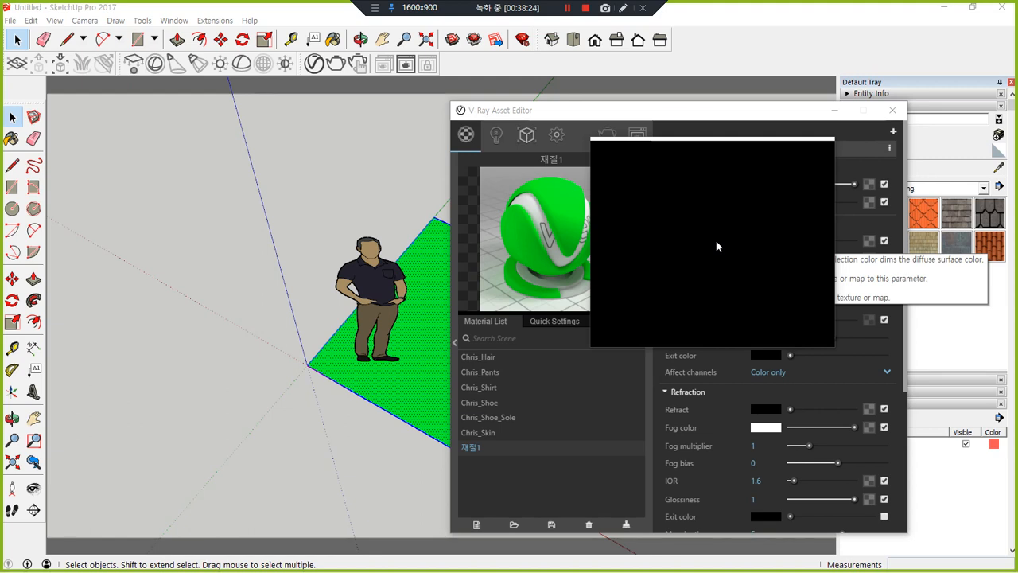
Set the Diffuse color of the 재질1 material to dark green with red 0, green 74, blue 10.
{"action": "left_click_drag", "start_coordinate": [716, 246], "coordinate": [761, 195]}
{"action": "left_click", "coordinate": [760, 185]}
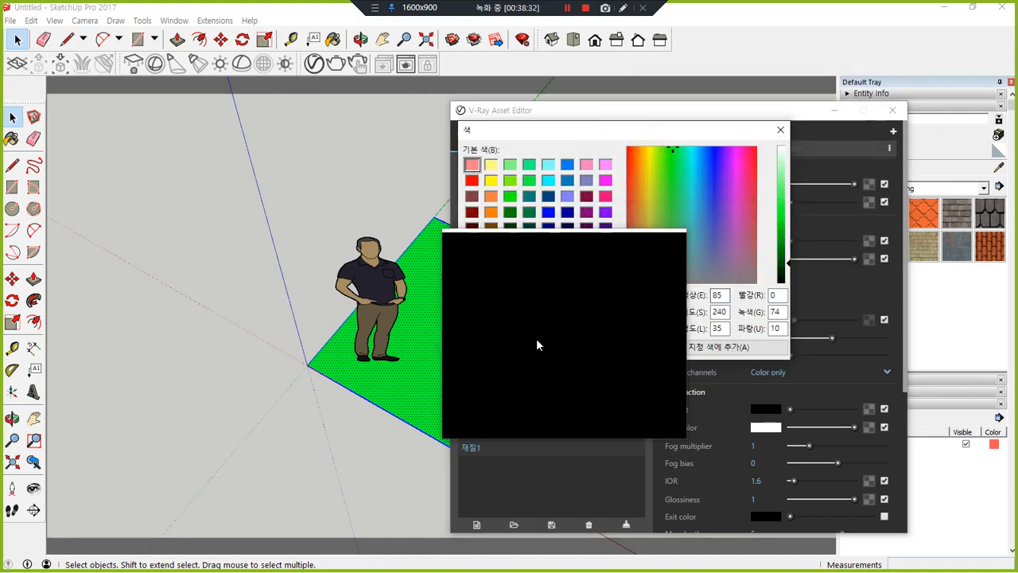
{"action": "left_click", "coordinate": [480, 350]}
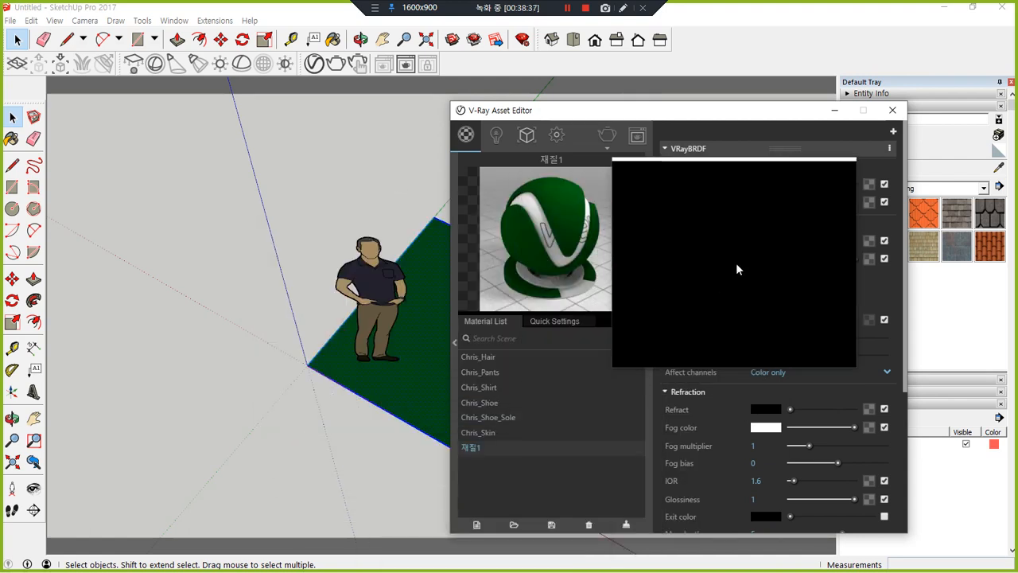
Raise the Reflect color of 재질1 to full white and render the scene to inspect the reflection on the green face.
{"action": "left_click_drag", "start_coordinate": [810, 243], "coordinate": [857, 245]}
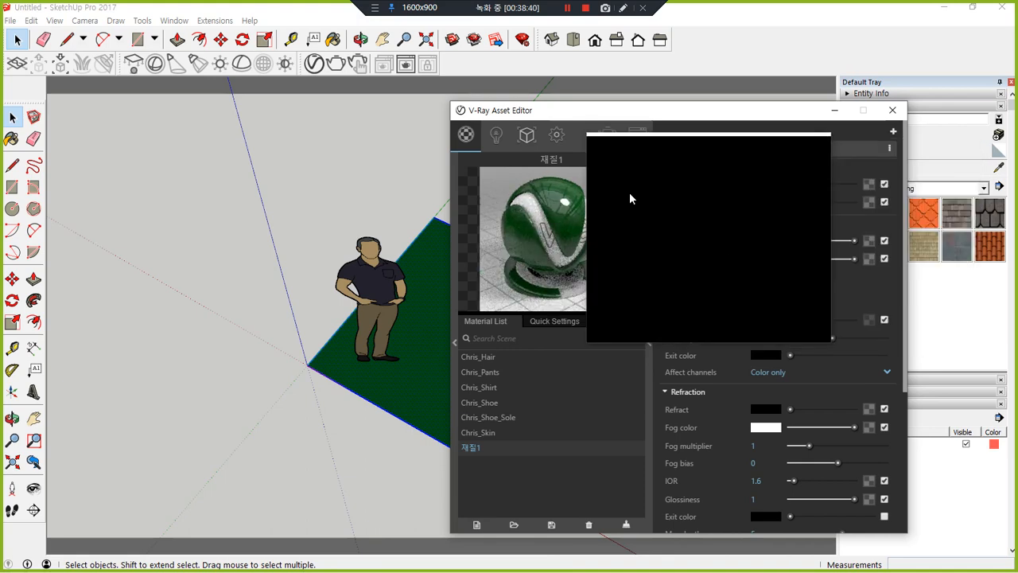
{"action": "left_click", "coordinate": [609, 135]}
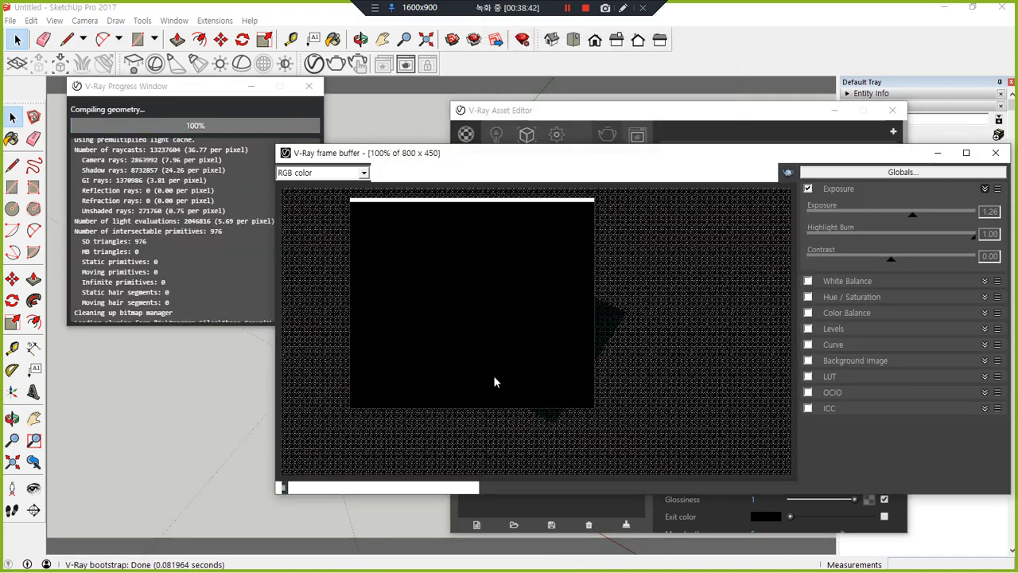
{"action": "scroll", "coordinate": [495, 382], "scroll_direction": "up", "scroll_amount": 1}
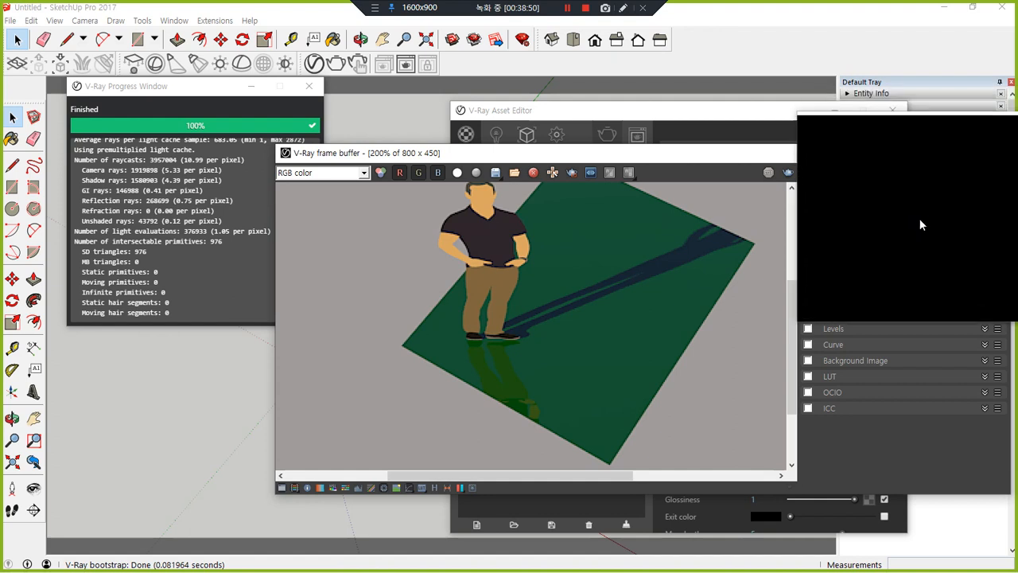
Set the Exposure of the render to 2.58, and close the frame buffer, asset editor and progress windows.
{"action": "left_click", "coordinate": [926, 218]}
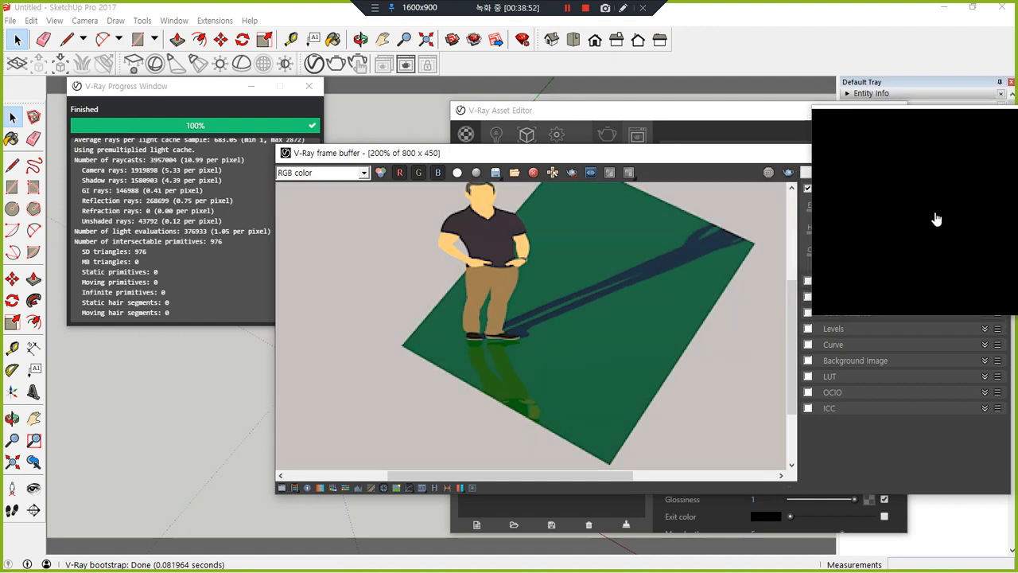
{"action": "left_click", "coordinate": [934, 213]}
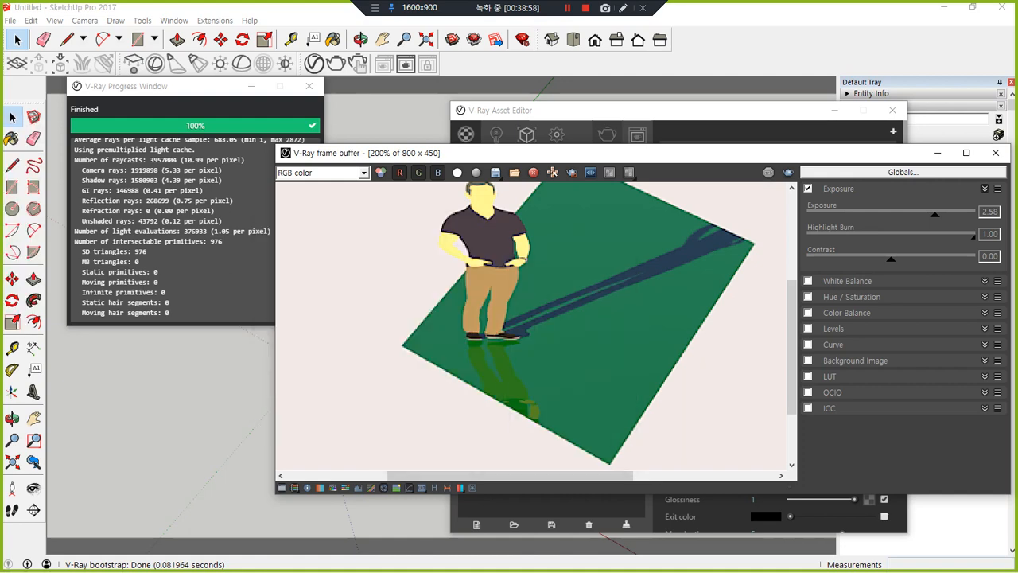
{"action": "left_click", "coordinate": [996, 153]}
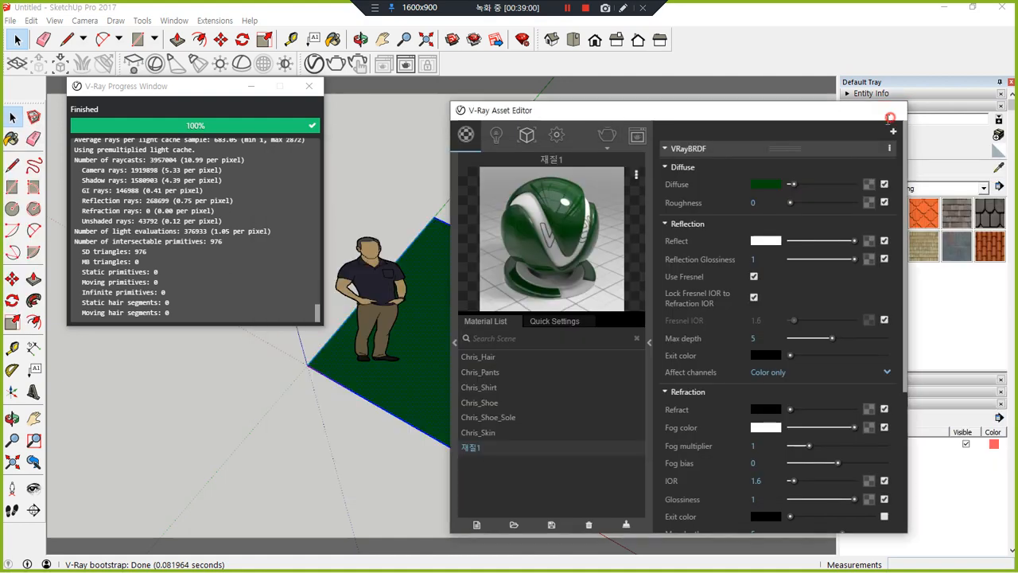
{"action": "left_click", "coordinate": [892, 111]}
{"action": "left_click", "coordinate": [307, 86]}
Delete the green face and the standing figure from the model.
{"action": "left_click_drag", "start_coordinate": [608, 429], "coordinate": [156, 200]}
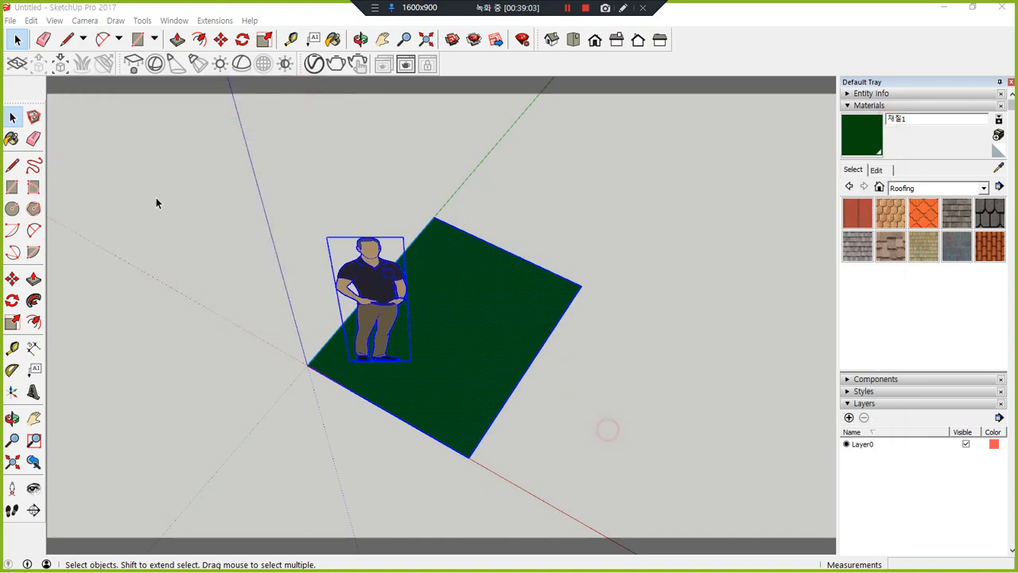
{"action": "left_click", "coordinate": [635, 489]}
{"action": "left_click_drag", "start_coordinate": [636, 487], "coordinate": [199, 215]}
{"action": "key", "text": "Delete"}
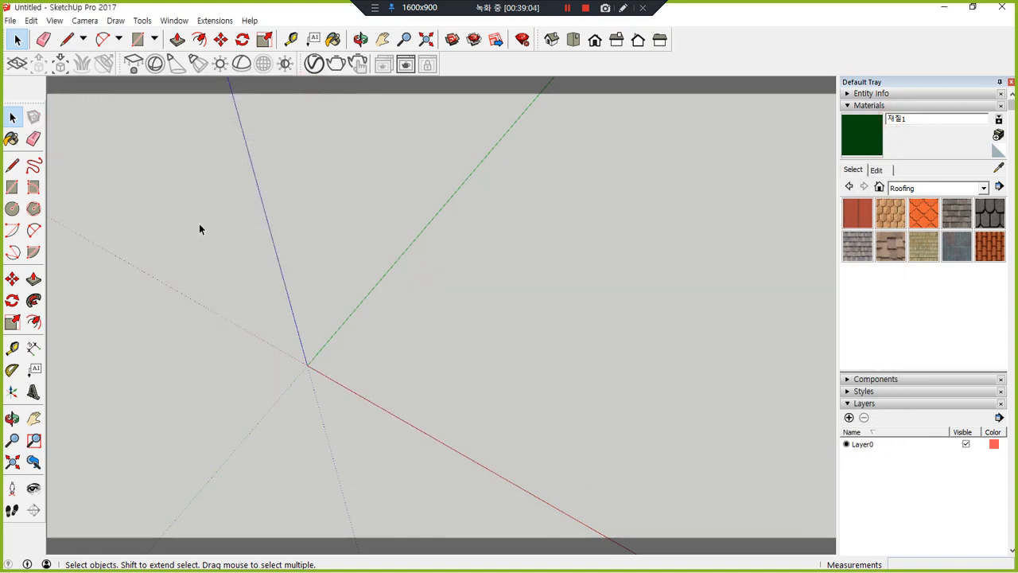
Draw a 1000 by 1000 mm rectangle on the ground plane starting from the origin.
{"action": "left_click", "coordinate": [12, 461]}
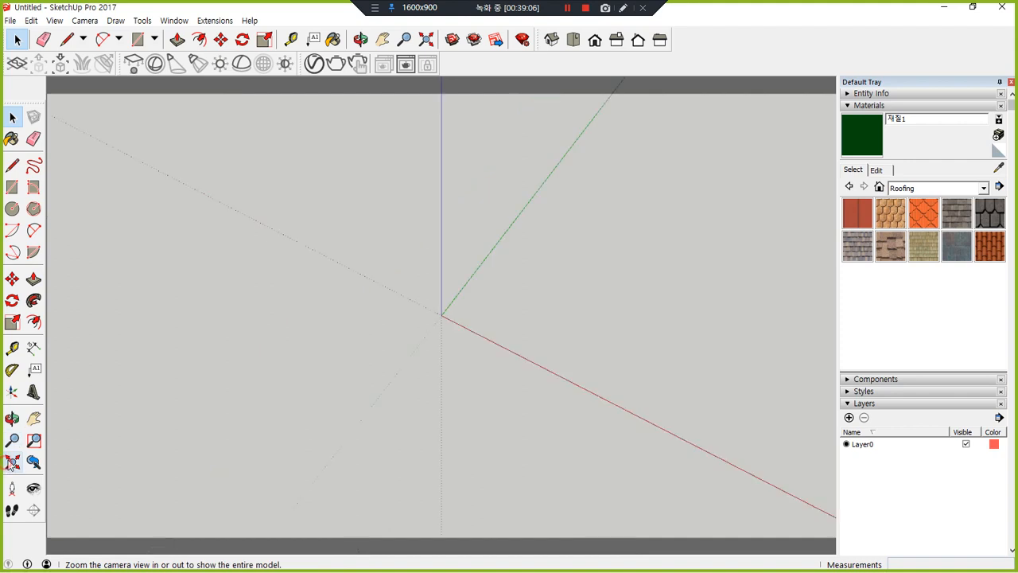
{"action": "middle_click_drag", "start_coordinate": [454, 352], "coordinate": [477, 327]}
{"action": "key", "text": "r"}
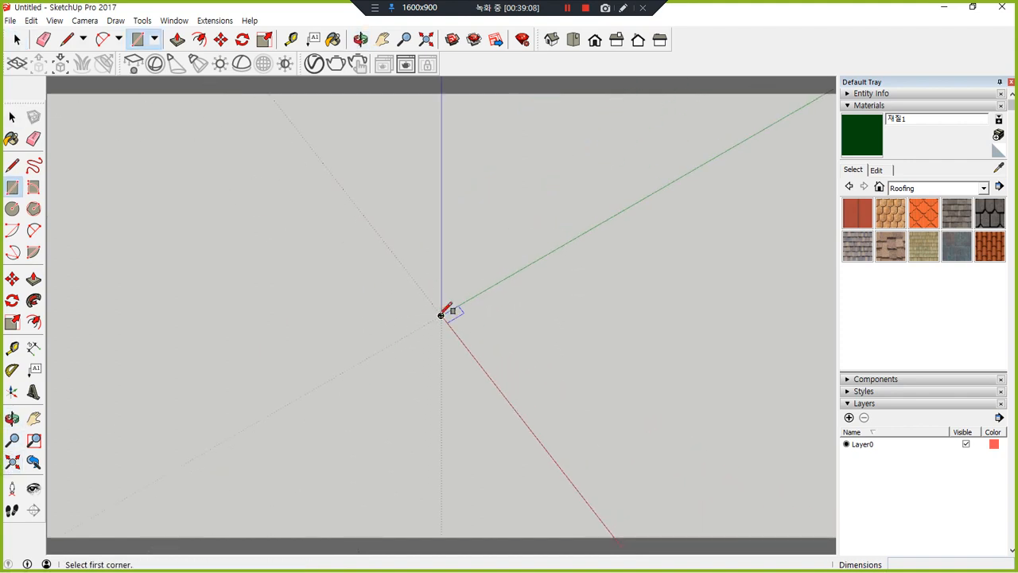
{"action": "left_click", "coordinate": [441, 316]}
{"action": "type", "text": "1000"}
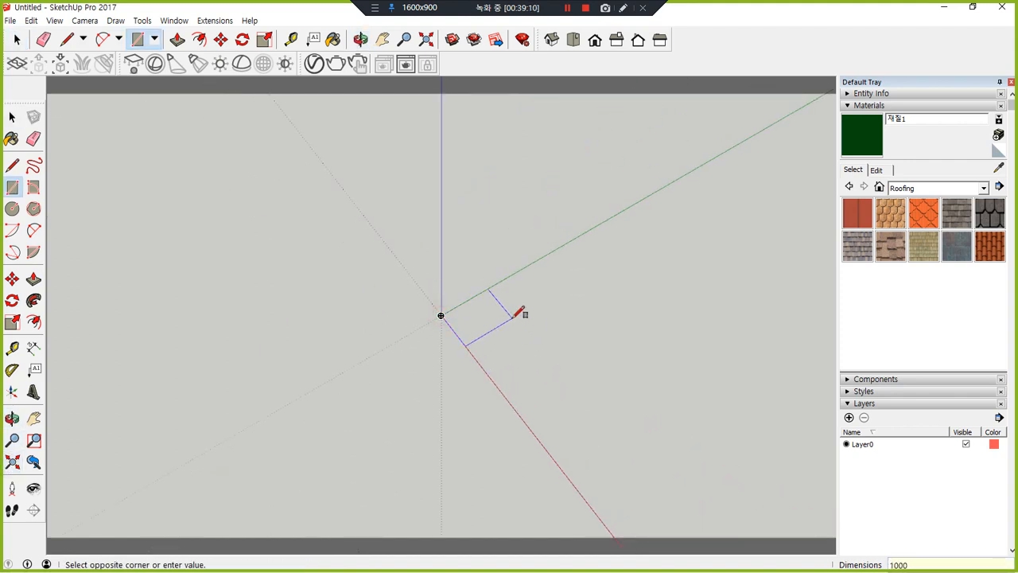
{"action": "type", "text": ",1000"}
{"action": "key", "text": "Return"}
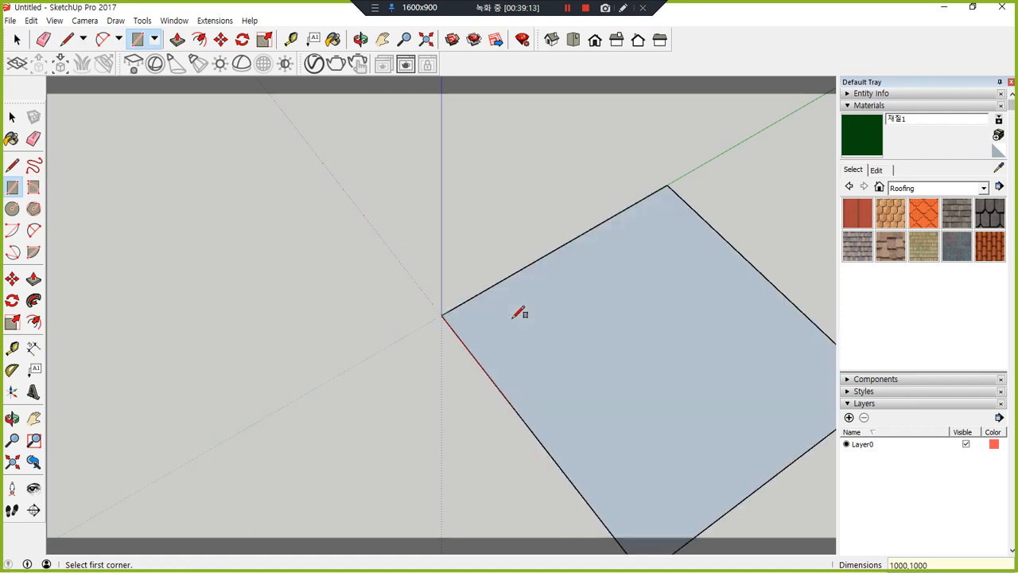
Group the square face together with its edges.
{"action": "scroll", "coordinate": [516, 315], "scroll_direction": "down", "scroll_amount": 5}
{"action": "key", "text": "space"}
{"action": "left_click", "coordinate": [539, 325]}
{"action": "double_click", "coordinate": [538, 325]}
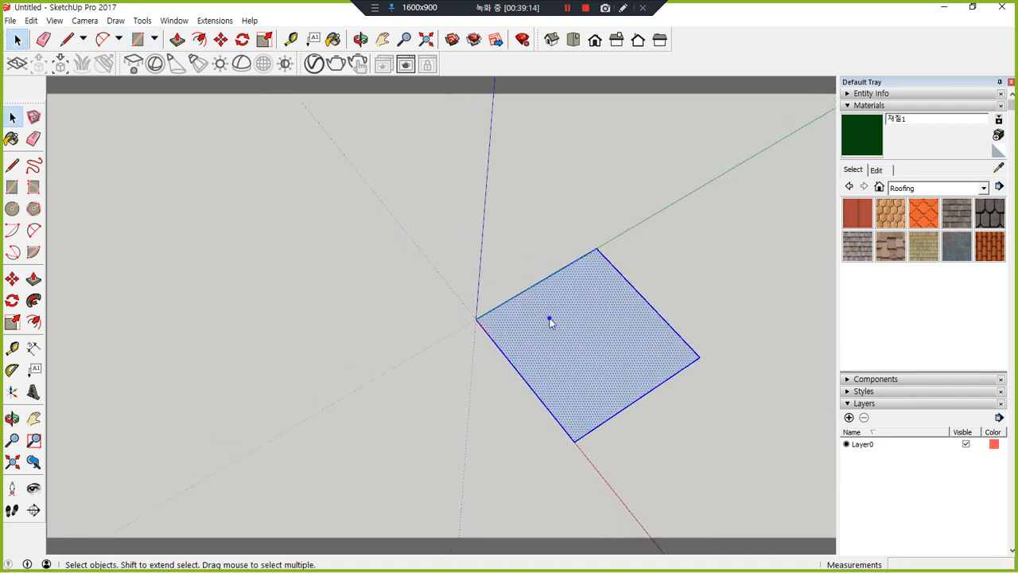
{"action": "right_click", "coordinate": [550, 319]}
{"action": "key", "text": "m"}
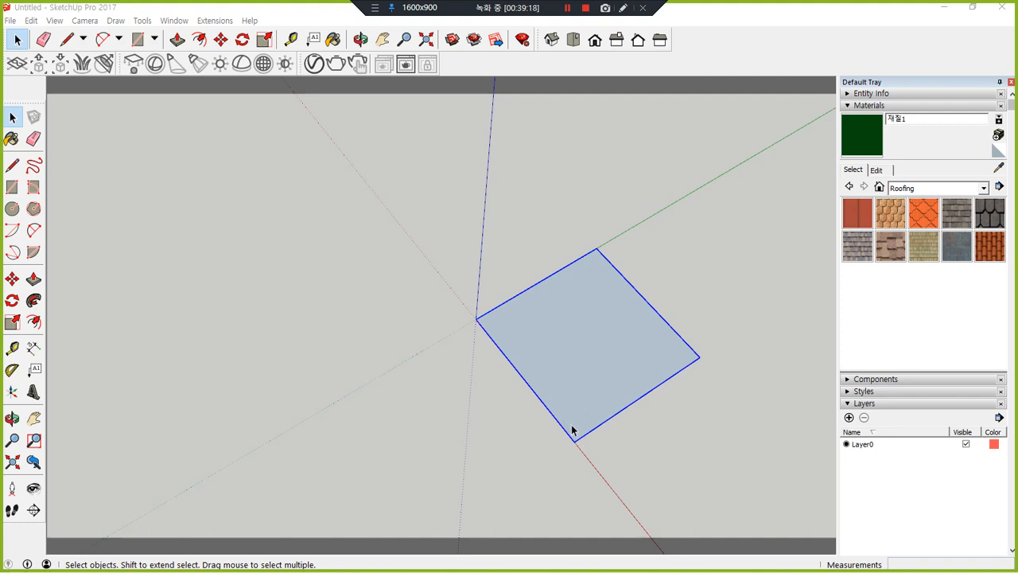
{"action": "left_click", "coordinate": [597, 387]}
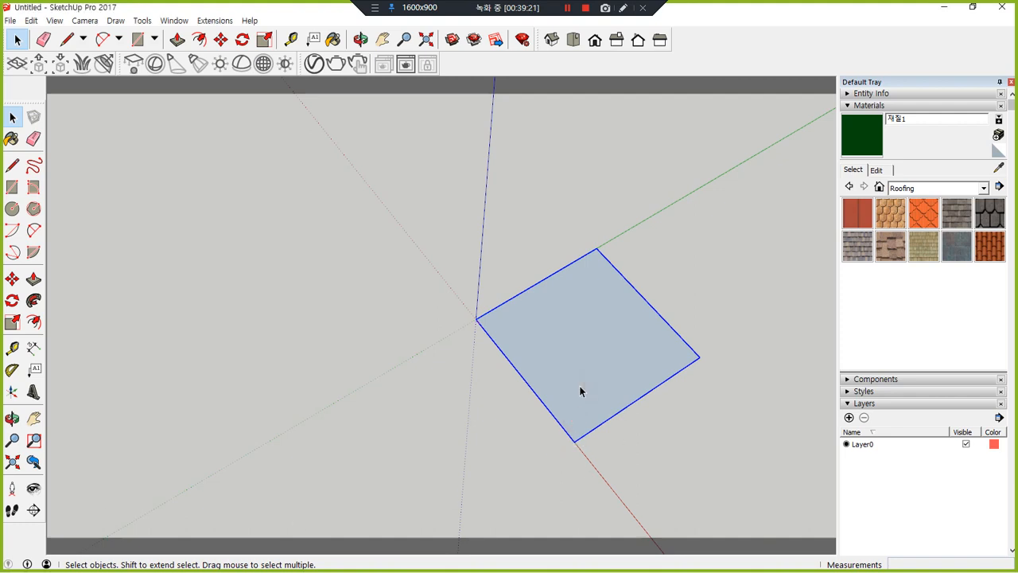
Copy the grouped square 1000 mm back along the red axis so the copy adjoins its edge at the origin.
{"action": "key", "text": "m"}
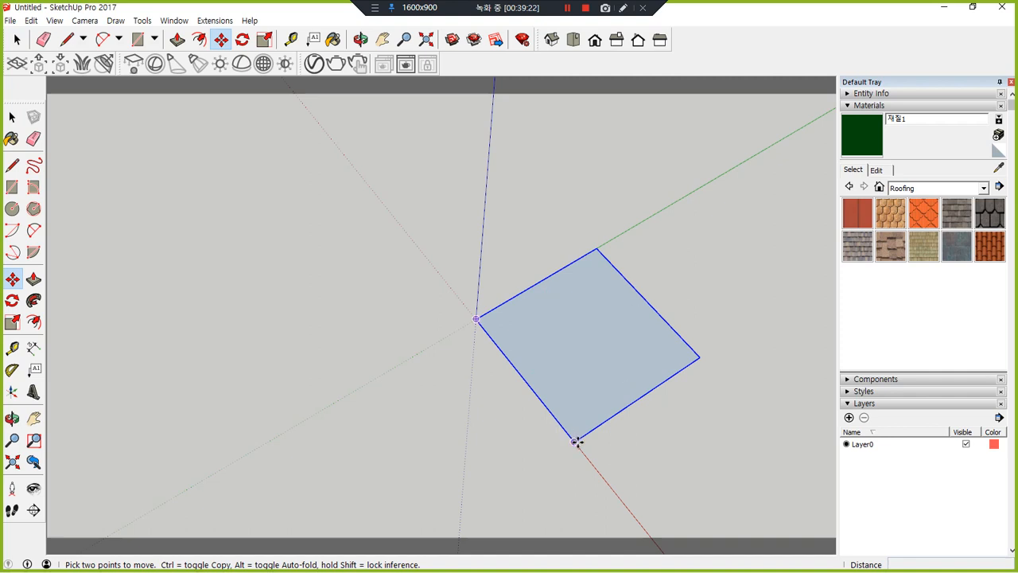
{"action": "left_click", "coordinate": [574, 440]}
{"action": "key", "text": "ctrl"}
{"action": "left_click", "coordinate": [477, 318]}
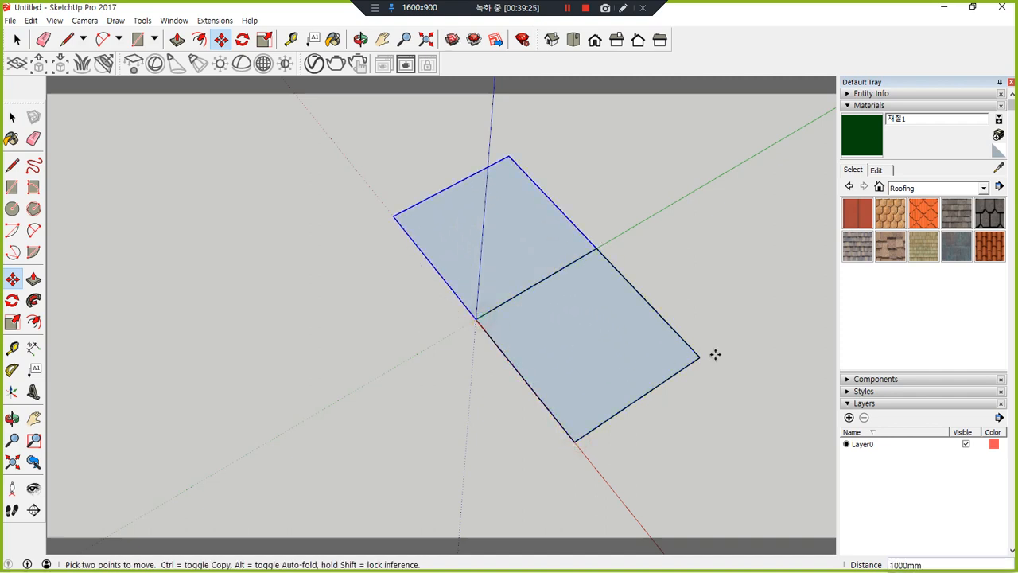
Copy the original grouped square along the green axis so the copy adjoins its far edge.
{"action": "key", "text": "space"}
{"action": "left_click", "coordinate": [578, 391]}
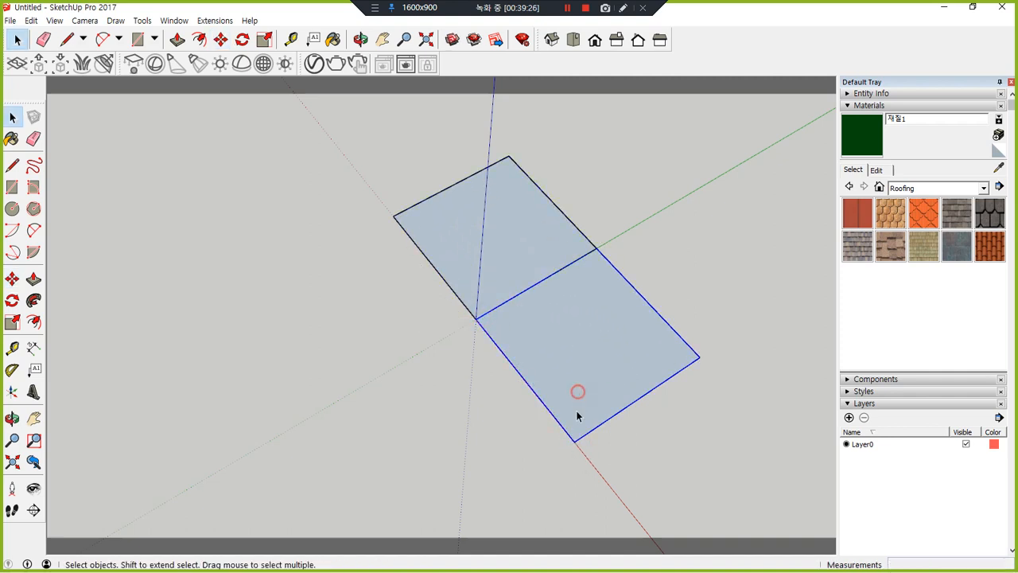
{"action": "key", "text": "m"}
{"action": "left_click", "coordinate": [572, 443]}
{"action": "key", "text": "ctrl"}
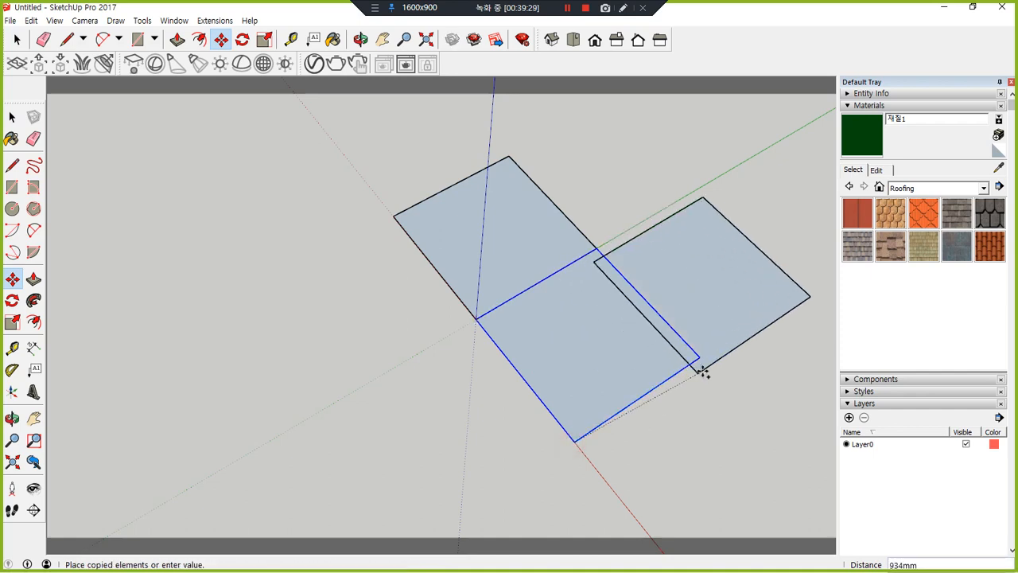
{"action": "left_click", "coordinate": [700, 357]}
Rotate the copy on the green axis side upright about the edge it shares with the base square.
{"action": "key", "text": "q"}
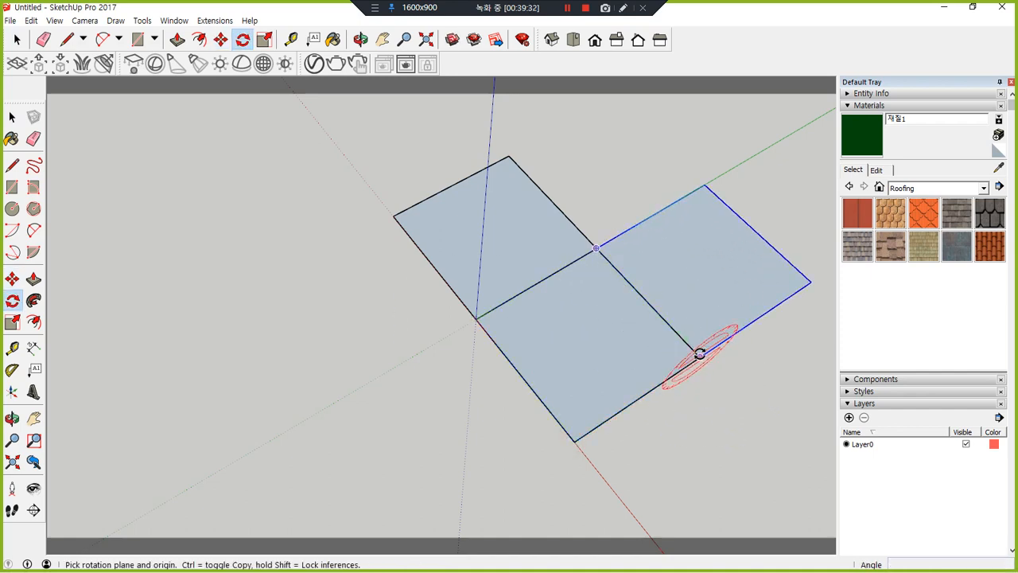
{"action": "left_click", "coordinate": [700, 357]}
{"action": "left_click", "coordinate": [811, 280]}
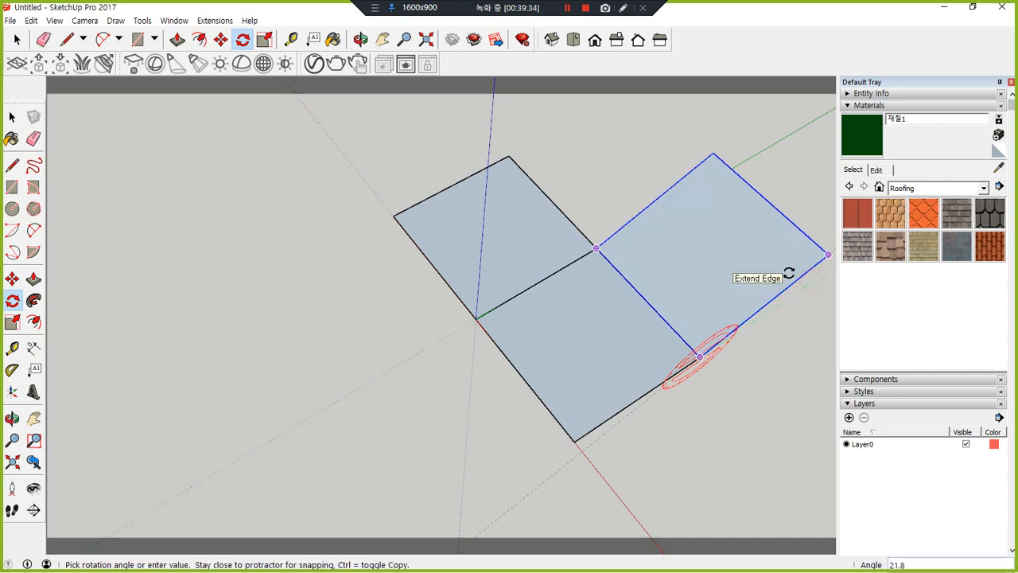
{"action": "left_click", "coordinate": [781, 275]}
Rotate the copy on the red axis side 90 degrees upright about its shared edge at the origin.
{"action": "middle_click_drag", "start_coordinate": [785, 275], "coordinate": [532, 333]}
{"action": "key", "text": "space"}
{"action": "left_click", "coordinate": [448, 254]}
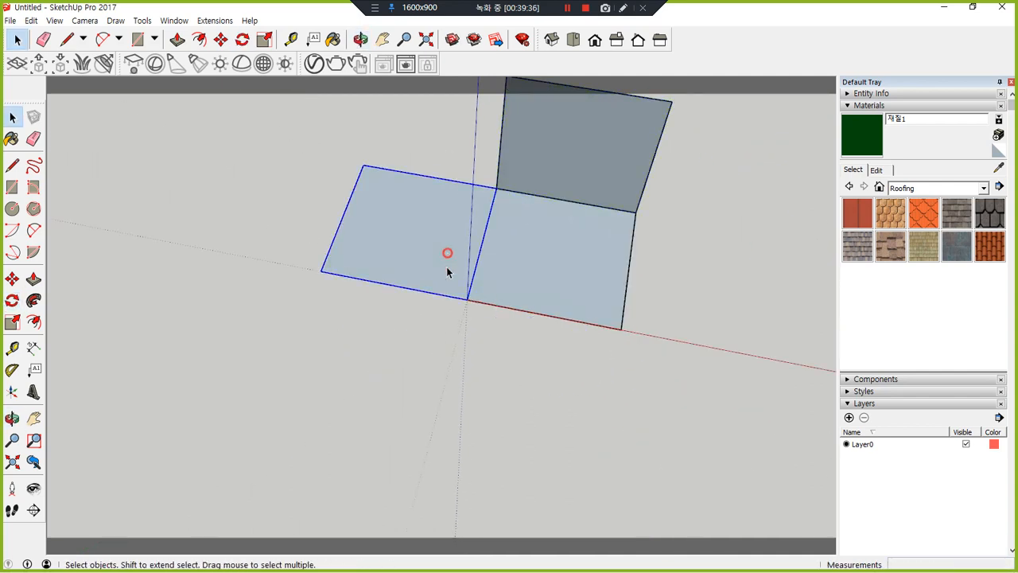
{"action": "key", "text": "q"}
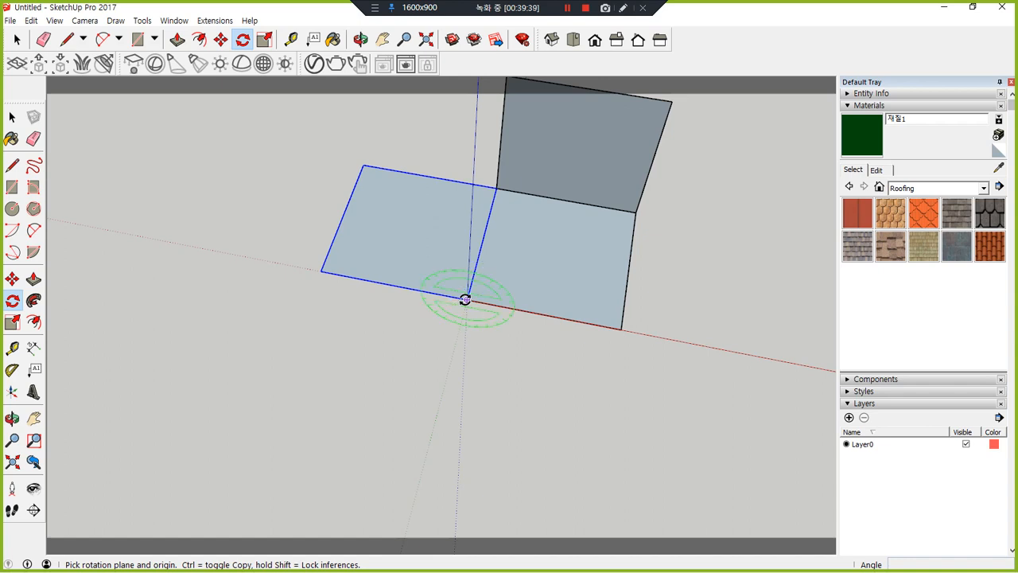
{"action": "left_click", "coordinate": [466, 299]}
{"action": "left_click", "coordinate": [329, 272]}
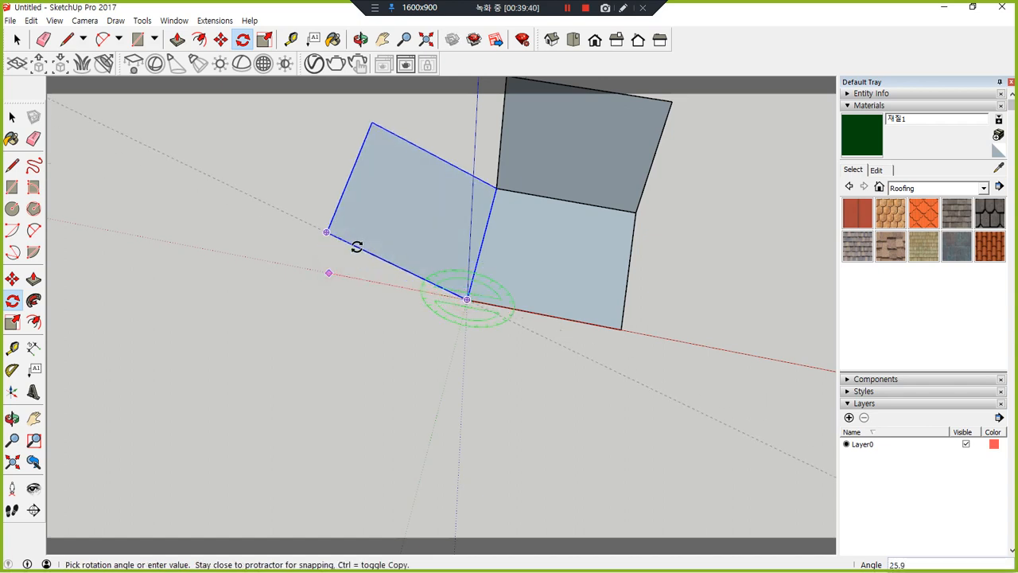
{"action": "type", "text": "90"}
{"action": "key", "text": "Return"}
{"action": "middle_click_drag", "start_coordinate": [357, 244], "coordinate": [198, 341]}
{"action": "key", "text": "space"}
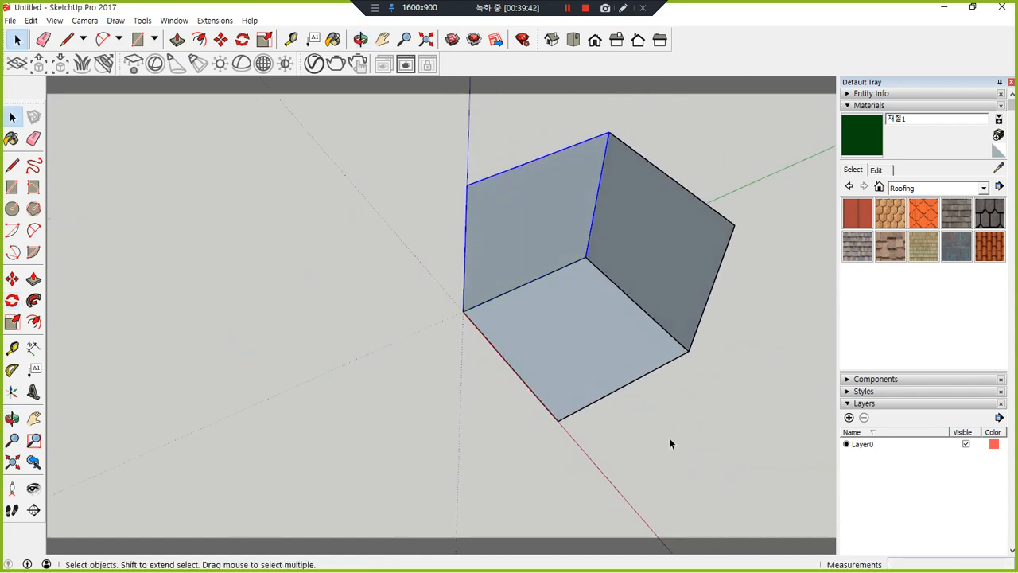
Remove the two upright wall panels and keep only the base square.
{"action": "key", "text": "ctrl+a"}
{"action": "left_click", "coordinate": [715, 127]}
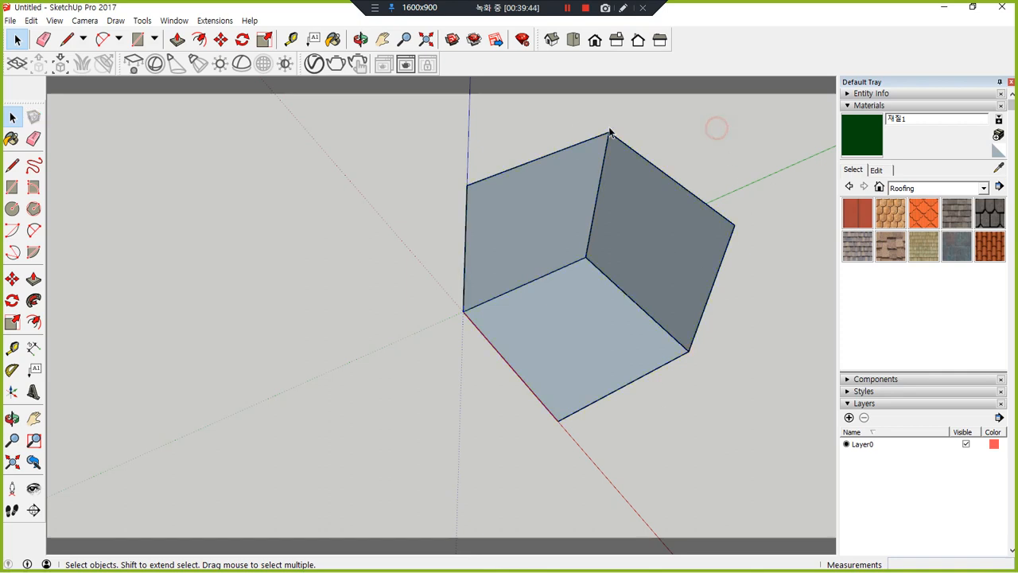
{"action": "left_click", "coordinate": [646, 118]}
{"action": "key", "text": "ctrl+z"}
{"action": "key", "text": "ctrl+z"}
Explode the base square's group back into a loose face and edges.
{"action": "double_click", "coordinate": [585, 371]}
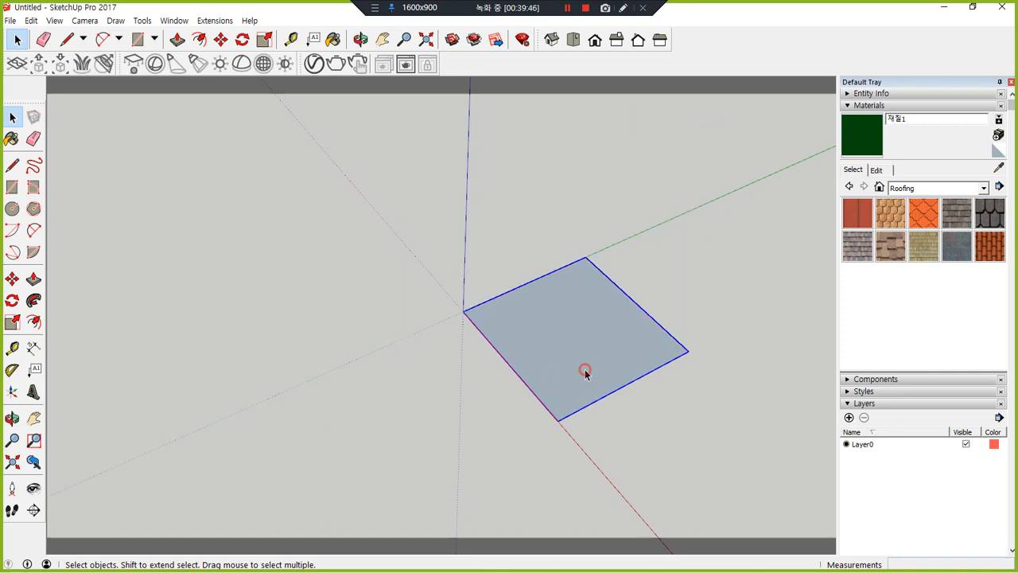
{"action": "right_click", "coordinate": [574, 358]}
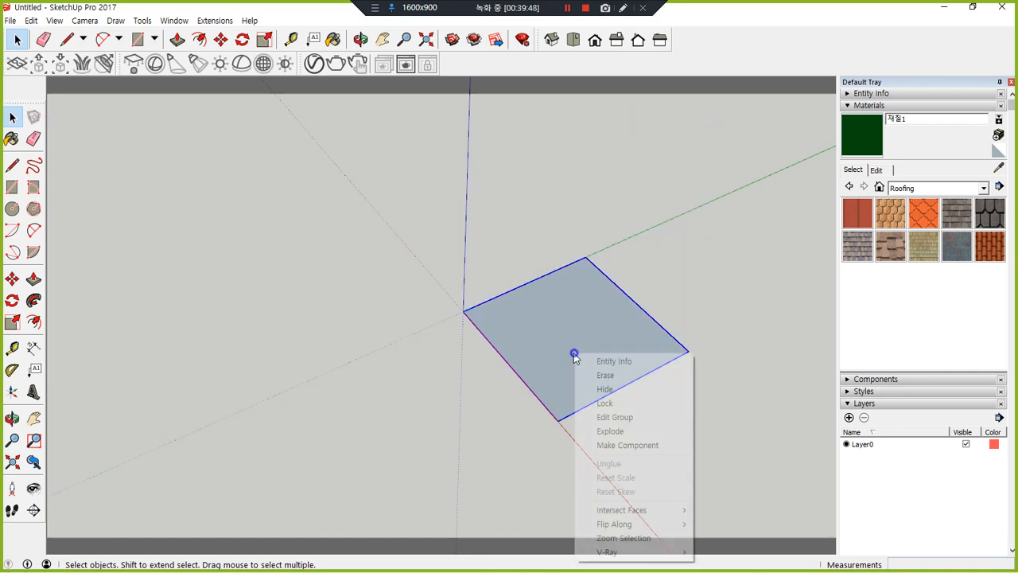
{"action": "left_click", "coordinate": [629, 430]}
{"action": "left_click", "coordinate": [670, 439]}
{"action": "left_click", "coordinate": [525, 300]}
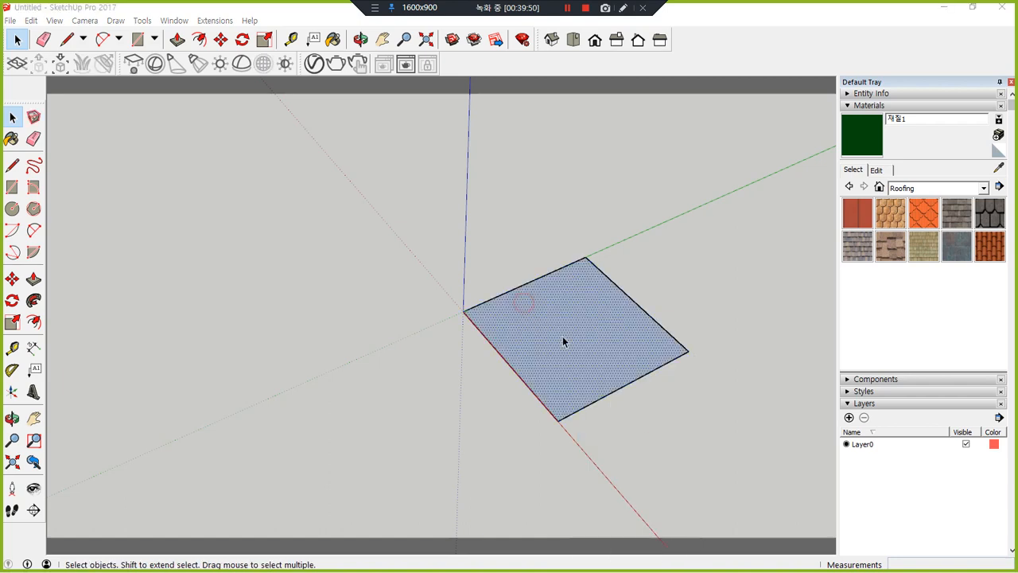
{"action": "left_click", "coordinate": [377, 289]}
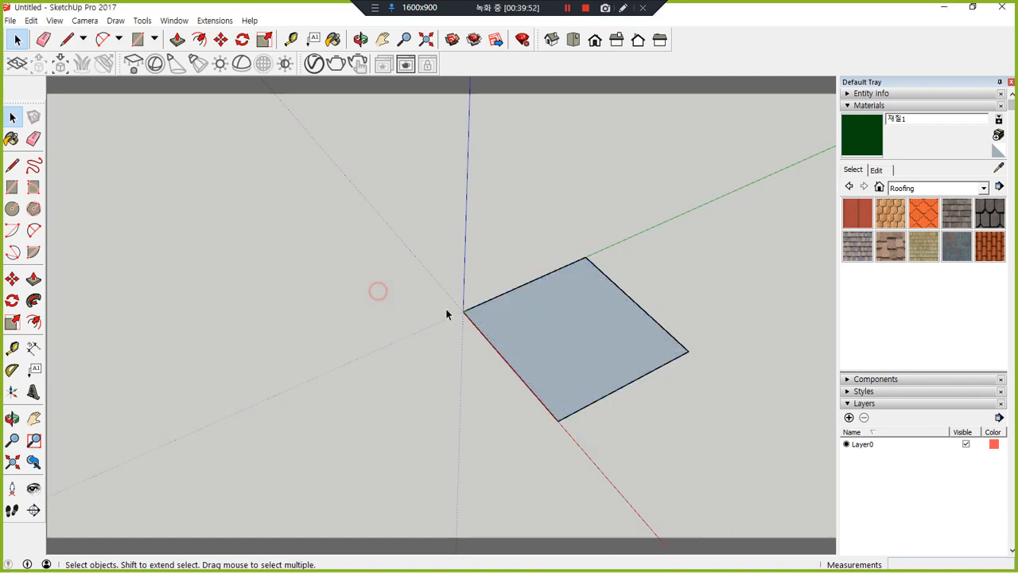
Try pulling the square face up by 100 mm with Push/Pull, and undo the extrusion.
{"action": "key", "text": "p"}
{"action": "left_click", "coordinate": [580, 341]}
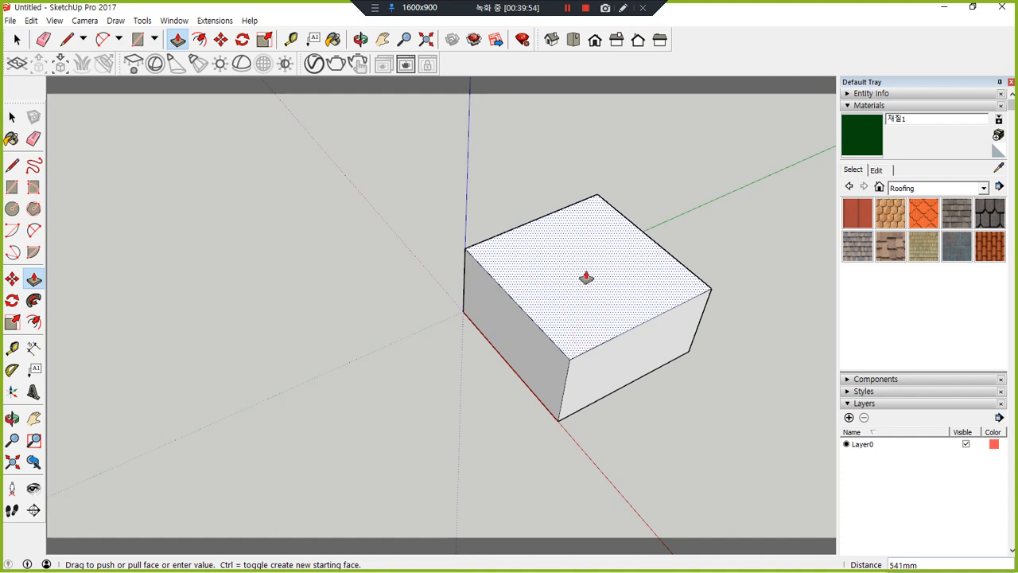
{"action": "type", "text": "100"}
{"action": "key", "text": "Return"}
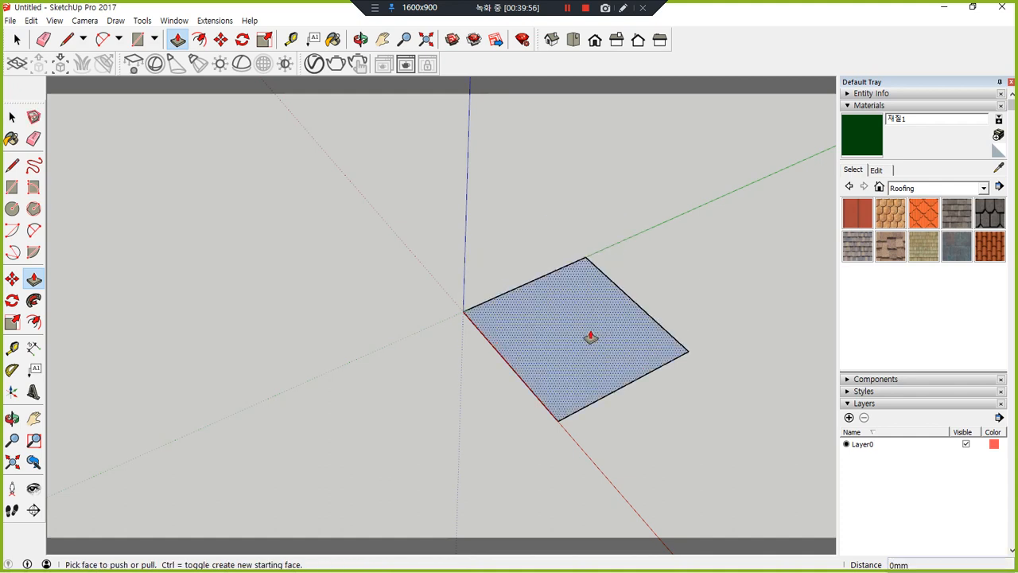
{"action": "key", "text": "ctrl+z"}
Extrude the base square upward 1000 mm with Push/Pull to form a cube.
{"action": "left_click", "coordinate": [594, 371]}
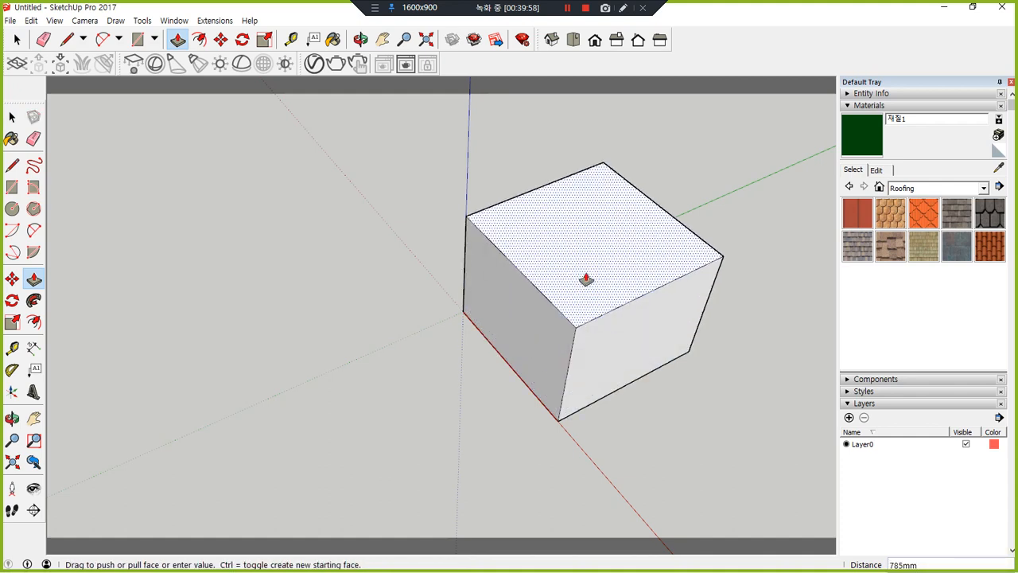
{"action": "type", "text": "1000"}
{"action": "key", "text": "Return"}
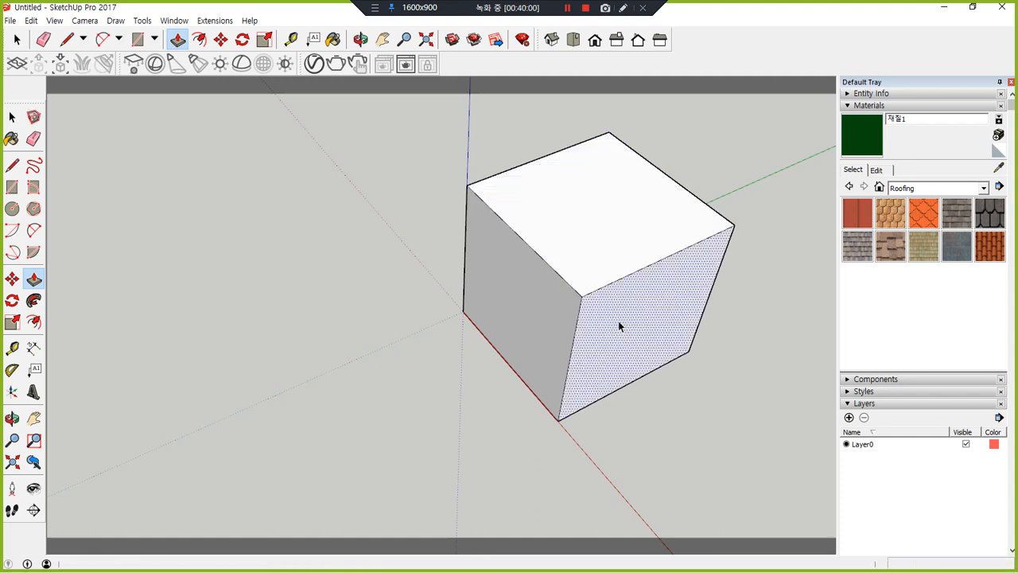
Erase the cube's near upper edges so only the floor and the two back walls remain.
{"action": "key", "text": "space"}
{"action": "key", "text": "e"}
{"action": "left_click", "coordinate": [614, 282]}
{"action": "left_click", "coordinate": [577, 318]}
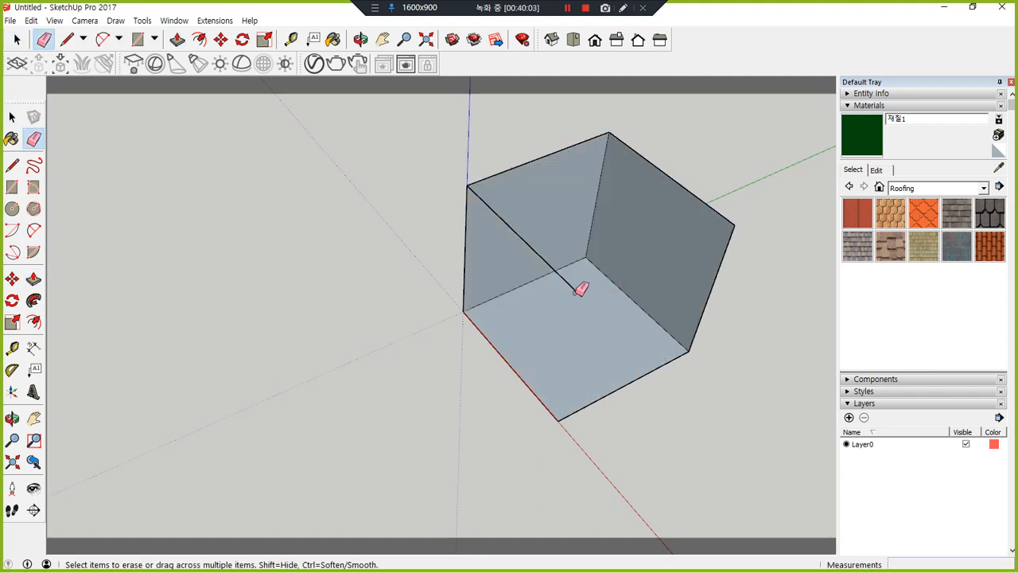
Reverse the faces of the floor and both walls so their front sides point into the room.
{"action": "key", "text": "space"}
{"action": "triple_click", "coordinate": [606, 295]}
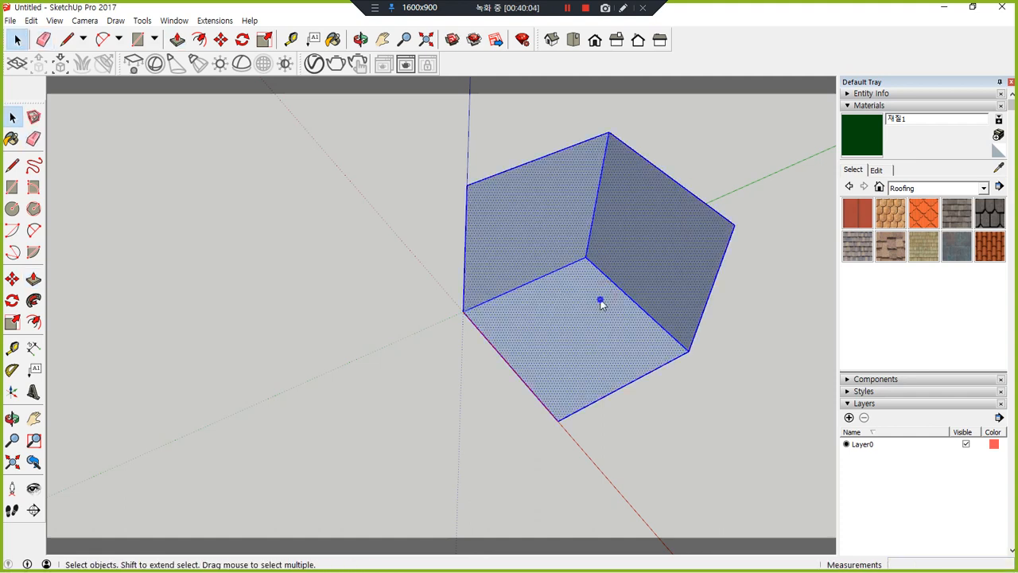
{"action": "right_click", "coordinate": [601, 303]}
{"action": "left_click", "coordinate": [646, 437]}
{"action": "left_click", "coordinate": [679, 379]}
Make the connected floor and walls into one group.
{"action": "triple_click", "coordinate": [586, 323]}
{"action": "right_click", "coordinate": [587, 323]}
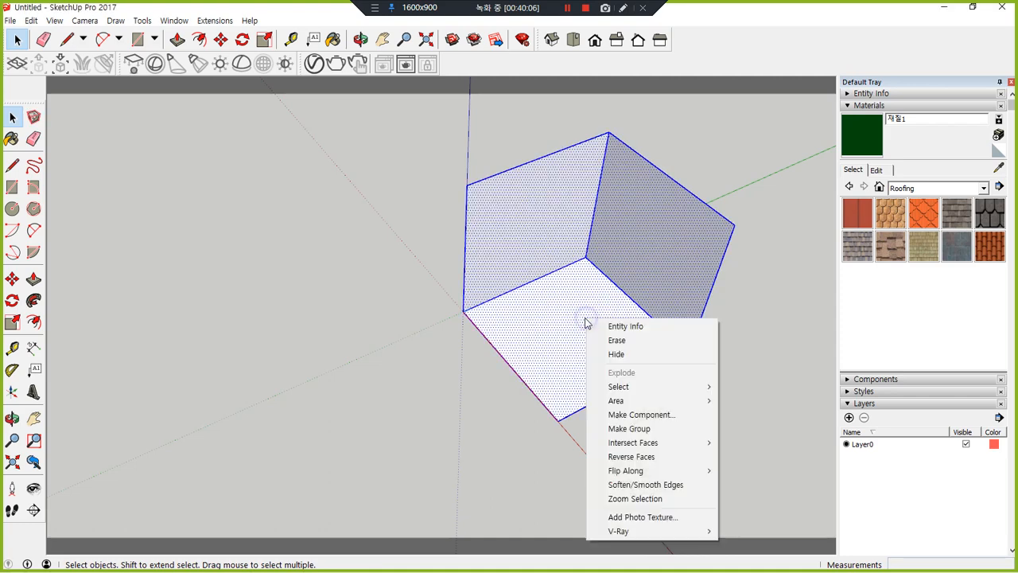
{"action": "left_click", "coordinate": [630, 456]}
{"action": "left_click", "coordinate": [625, 393]}
Draw a circle flat on the room's floor.
{"action": "middle_click_drag", "start_coordinate": [625, 393], "coordinate": [612, 345]}
{"action": "scroll", "coordinate": [612, 345], "scroll_direction": "up", "scroll_amount": 2}
{"action": "key", "text": "c"}
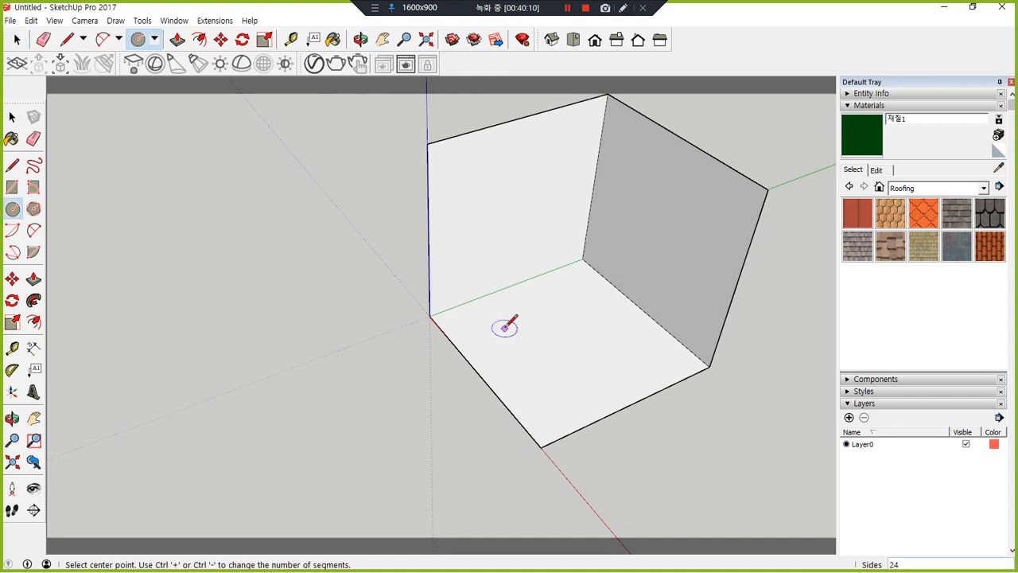
{"action": "scroll", "coordinate": [513, 323], "scroll_direction": "up", "scroll_amount": 4}
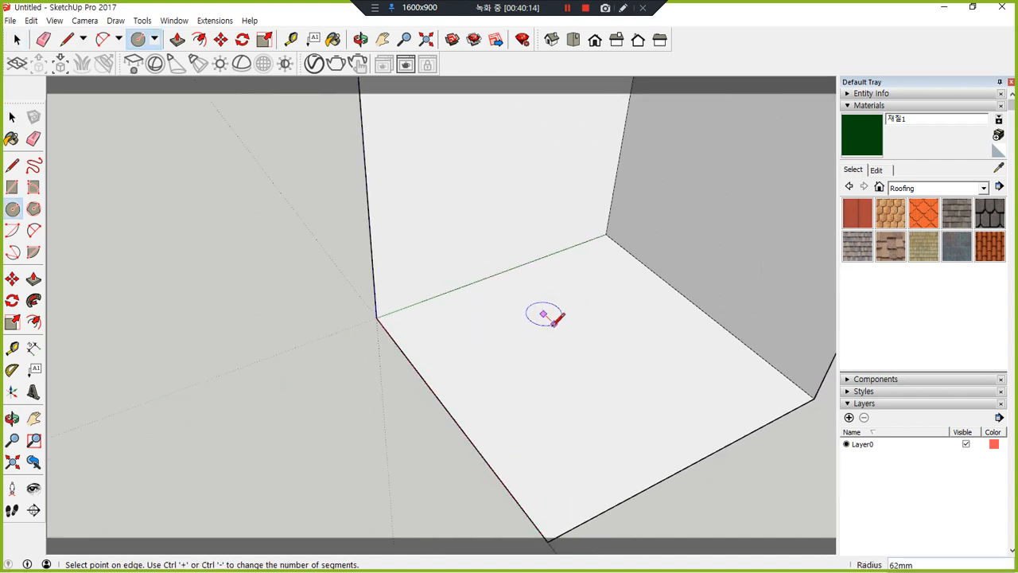
{"action": "left_click", "coordinate": [555, 319]}
{"action": "scroll", "coordinate": [549, 317], "scroll_direction": "up", "scroll_amount": 2}
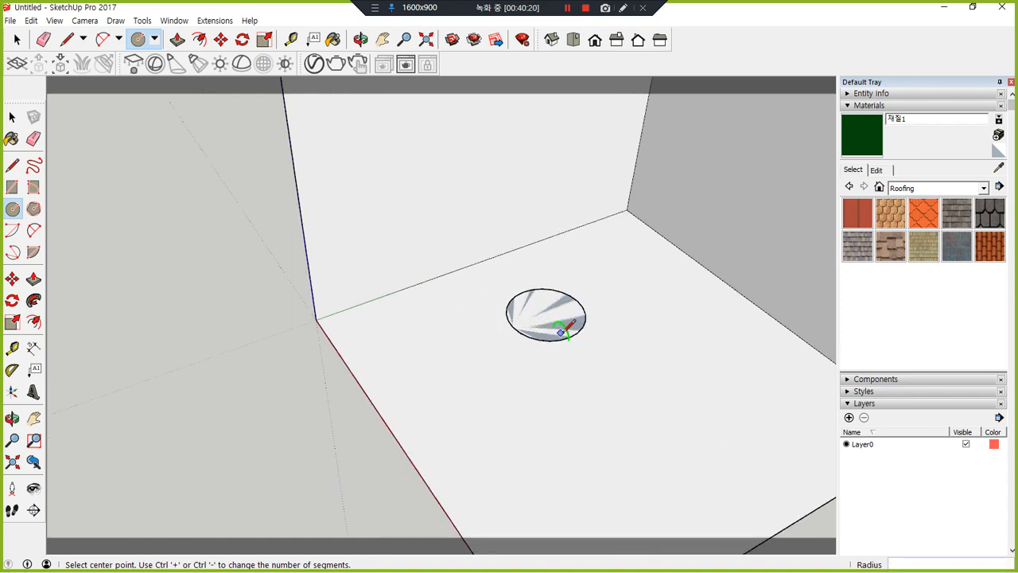
Draw an upright circle of about 100 mm radius directly above the floor circle, aligned with its center.
{"action": "scroll", "coordinate": [546, 314], "scroll_direction": "up", "scroll_amount": 2}
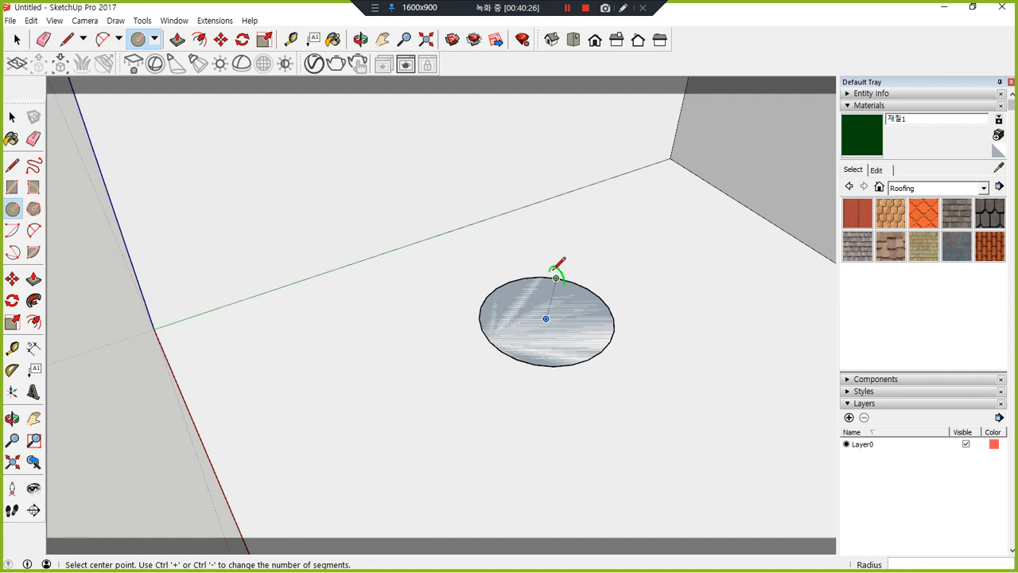
{"action": "left_click", "coordinate": [557, 216]}
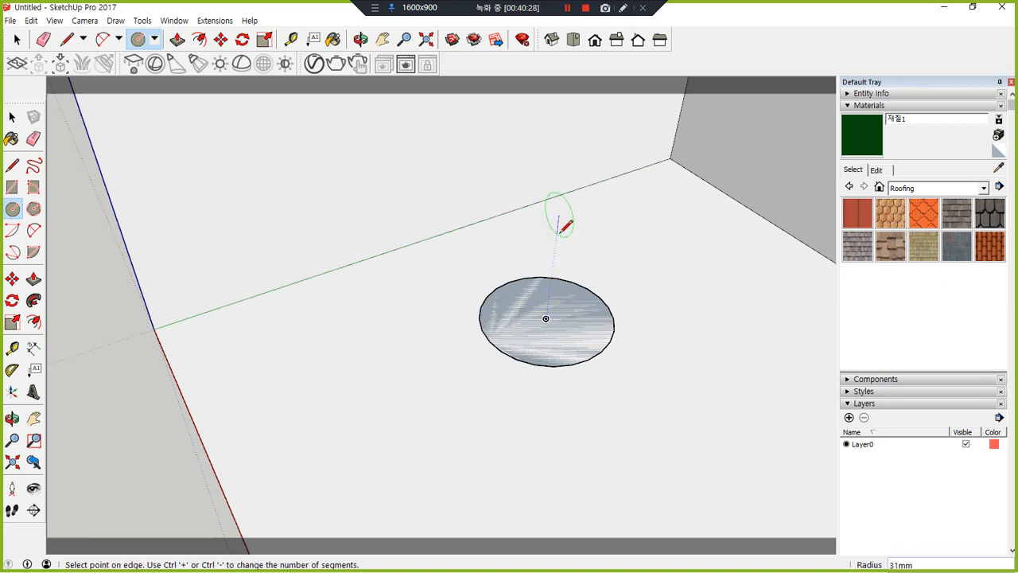
{"action": "left_click", "coordinate": [557, 287]}
{"action": "middle_click_drag", "start_coordinate": [575, 310], "coordinate": [650, 309]}
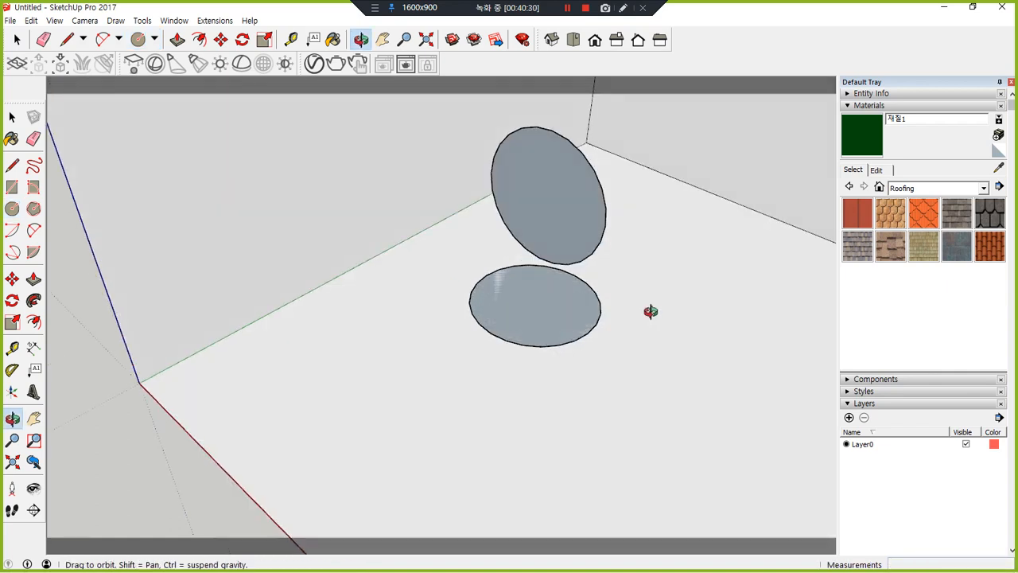
Draw a 200 mm vertical diameter line across the upright circle and erase the outer arc of one half.
{"action": "key", "text": "l"}
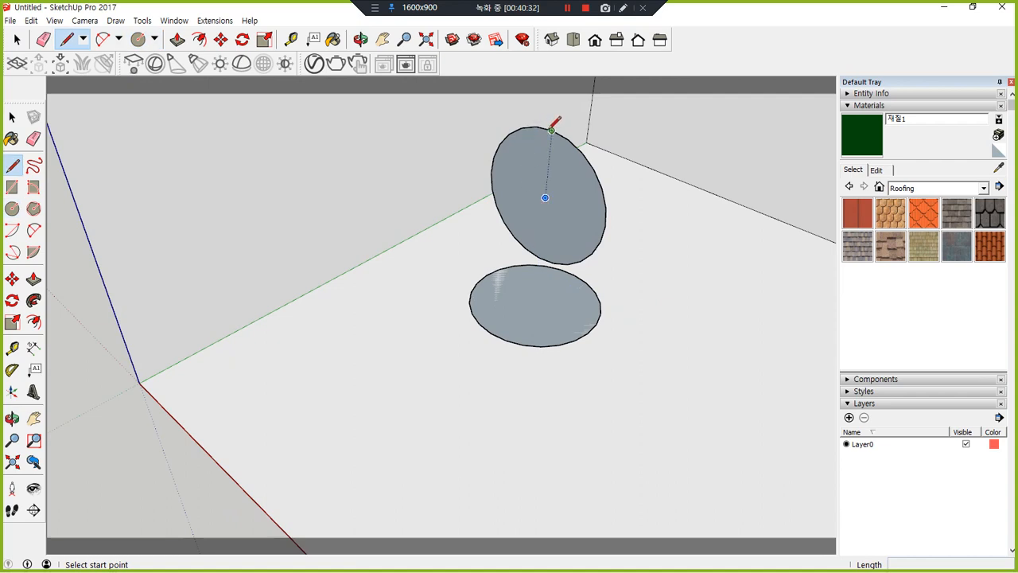
{"action": "left_click", "coordinate": [551, 129]}
{"action": "left_click", "coordinate": [539, 257]}
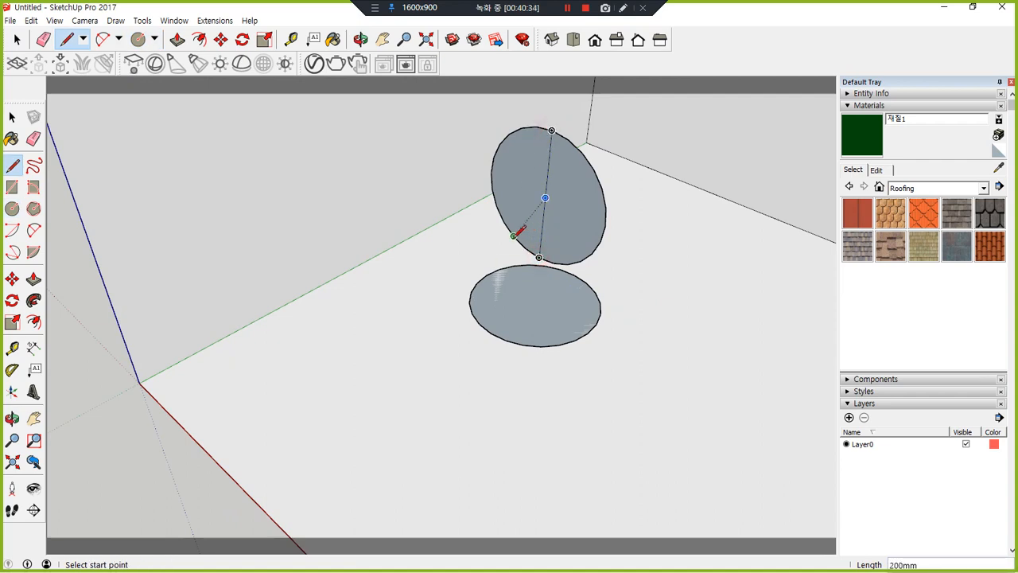
{"action": "key", "text": "e"}
{"action": "left_click", "coordinate": [517, 233]}
{"action": "key", "text": "space"}
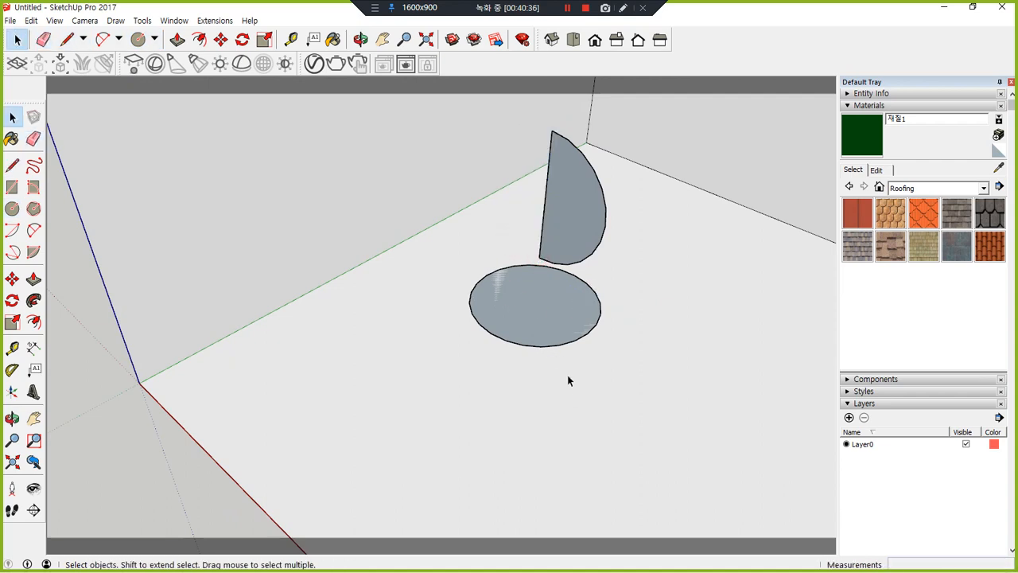
Delete the floor circle's face and sweep the half disc around its remaining edge with Follow Me to form a sphere.
{"action": "left_click", "coordinate": [557, 316]}
{"action": "key", "text": "Delete"}
{"action": "left_click", "coordinate": [570, 345]}
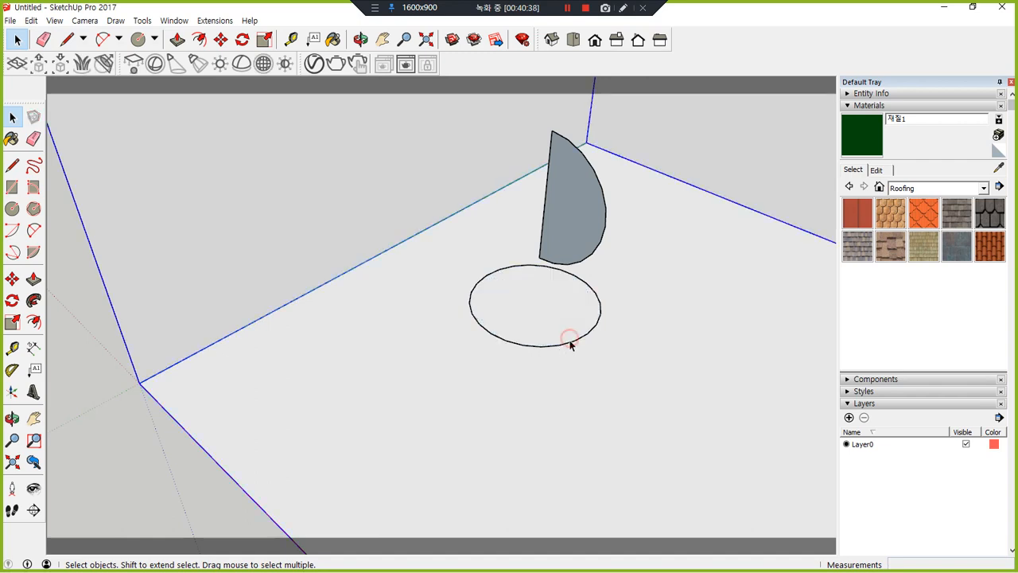
{"action": "left_click", "coordinate": [34, 300]}
{"action": "left_click", "coordinate": [568, 246]}
{"action": "key", "text": "space"}
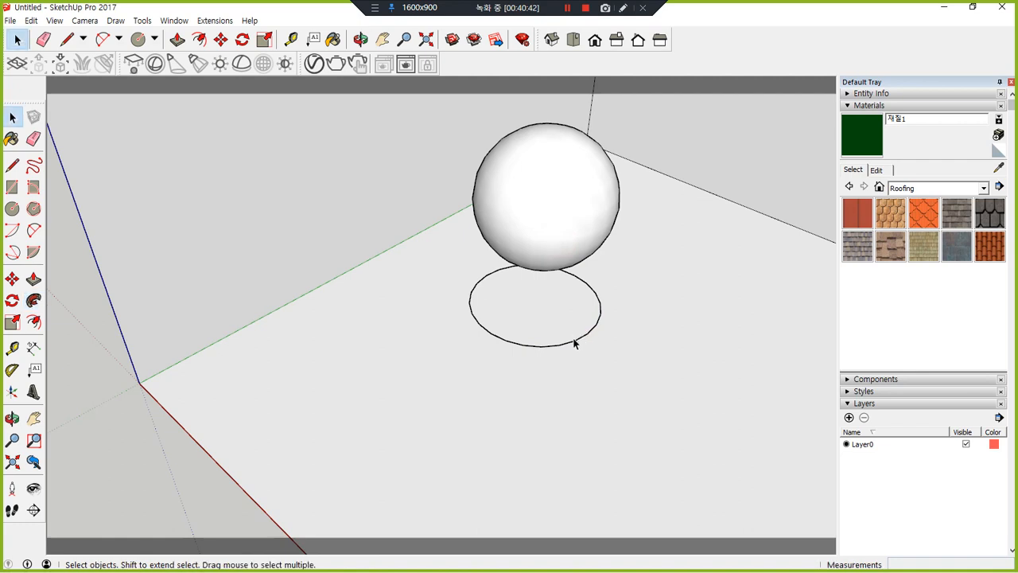
Delete the leftover path circle on the floor and make the whole sphere a group.
{"action": "left_click", "coordinate": [574, 344]}
{"action": "key", "text": "Delete"}
{"action": "left_click", "coordinate": [560, 232]}
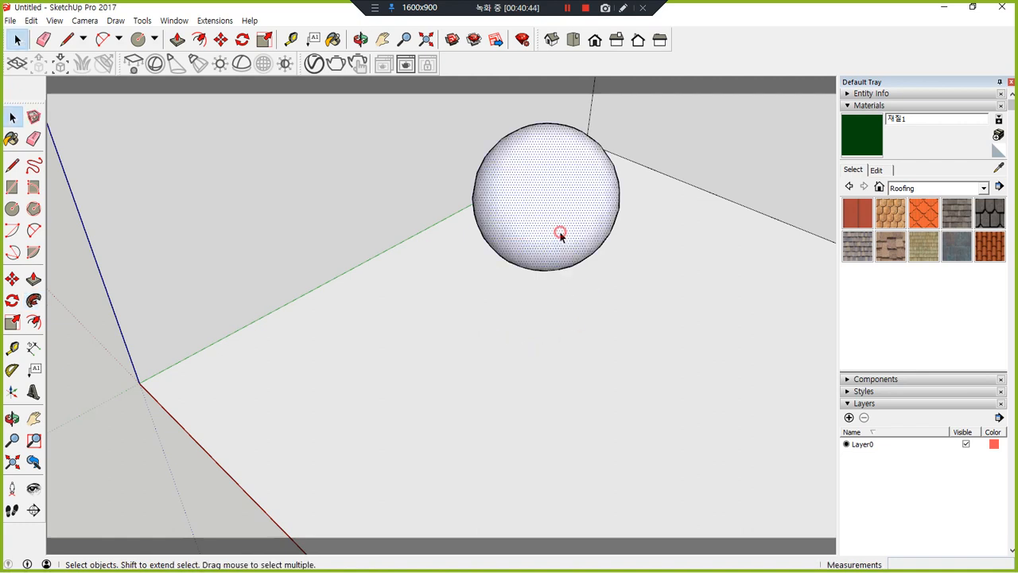
{"action": "right_click", "coordinate": [560, 231]}
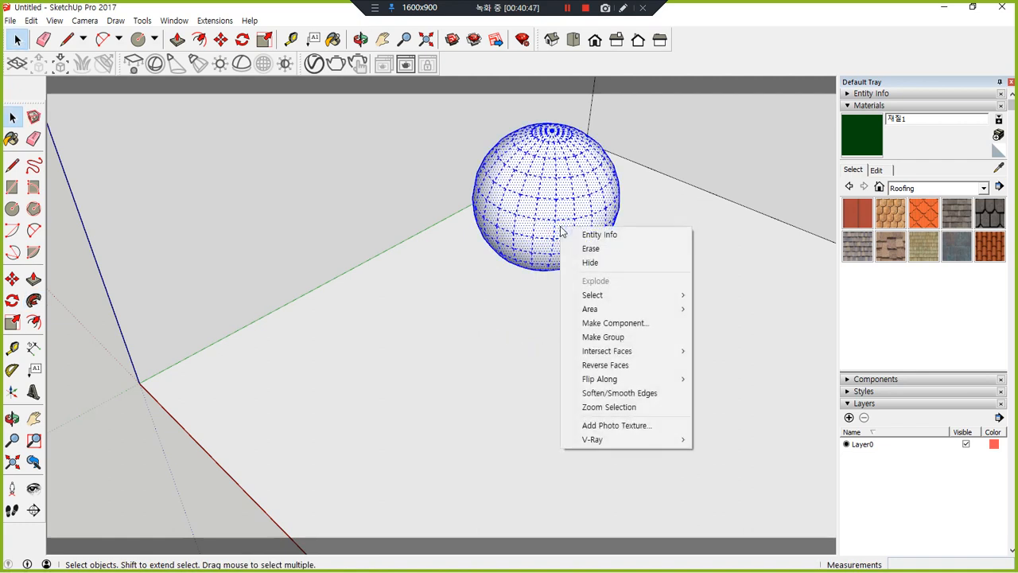
{"action": "left_click", "coordinate": [603, 337]}
Move the sphere group straight down from its lowest point onto the room's floor.
{"action": "middle_click_drag", "start_coordinate": [543, 319], "coordinate": [557, 271]}
{"action": "scroll", "coordinate": [517, 297], "scroll_direction": "up", "scroll_amount": 3}
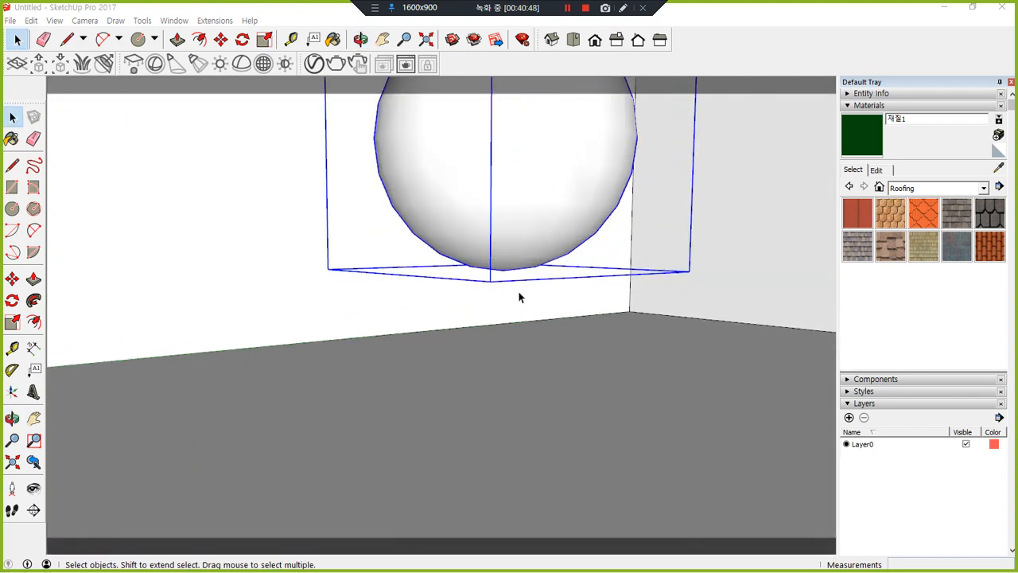
{"action": "left_click", "coordinate": [479, 322]}
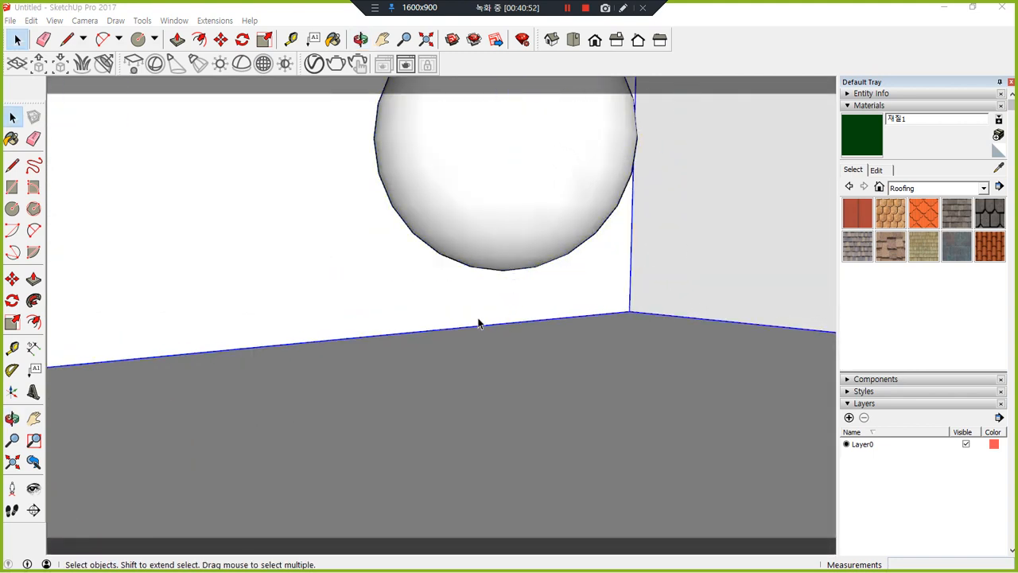
{"action": "left_click", "coordinate": [492, 253]}
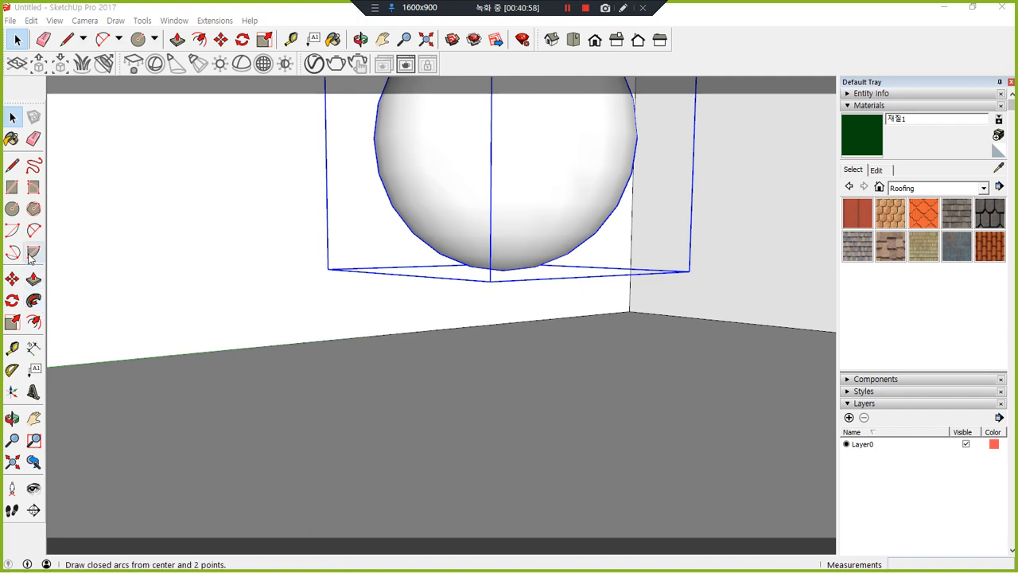
{"action": "left_click", "coordinate": [12, 279]}
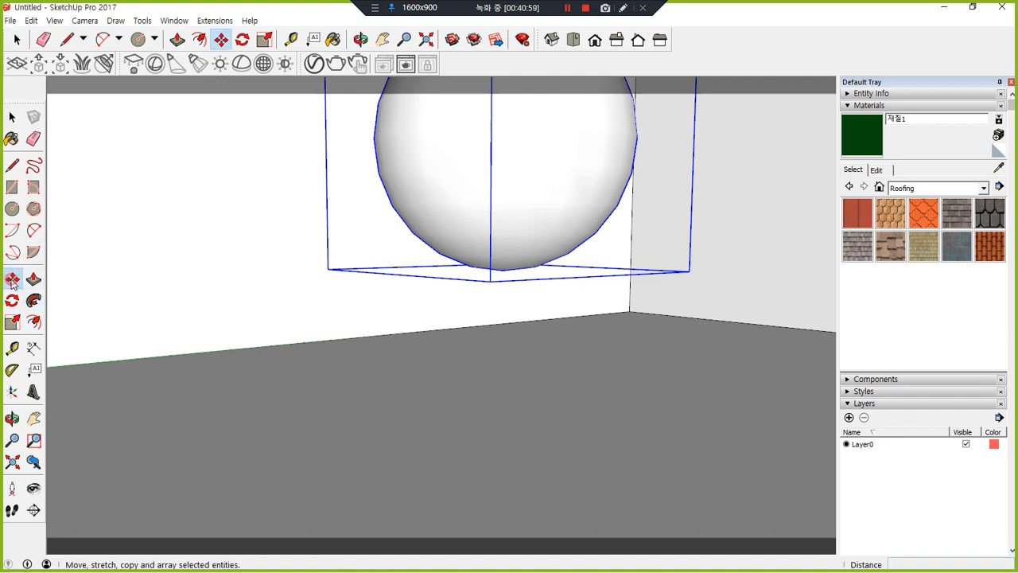
{"action": "left_click", "coordinate": [503, 270]}
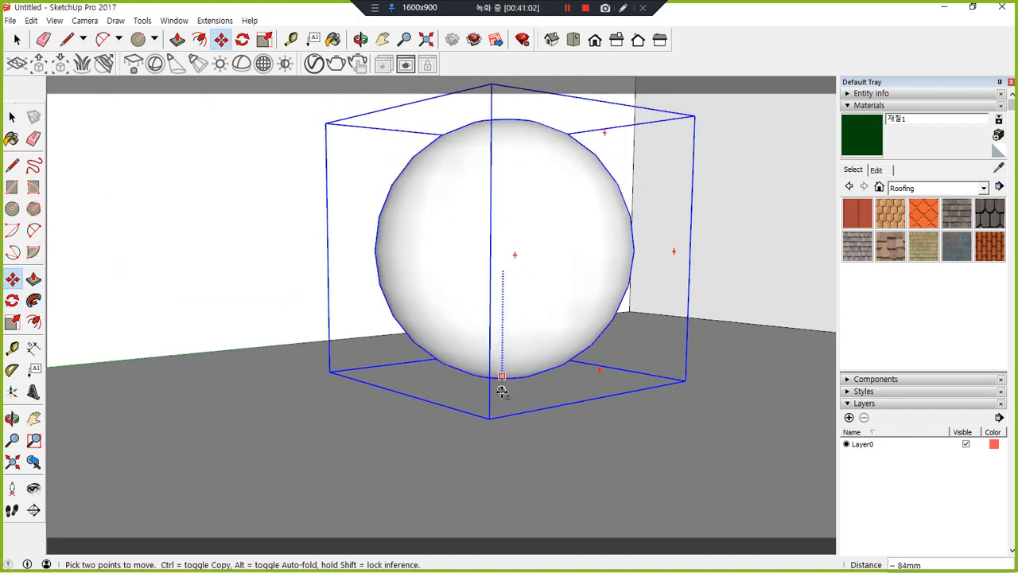
Copy the sphere about 254 mm across the floor toward the room's back corner.
{"action": "middle_click_drag", "start_coordinate": [522, 276], "coordinate": [457, 282]}
{"action": "scroll", "coordinate": [577, 297], "scroll_direction": "down", "scroll_amount": 3}
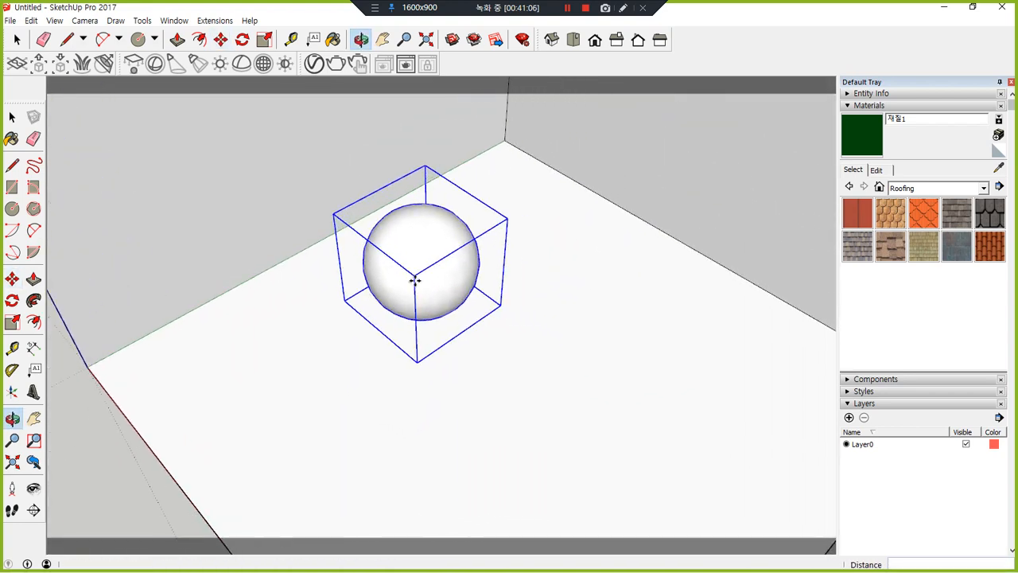
{"action": "left_click", "coordinate": [450, 261]}
{"action": "key", "text": "ctrl"}
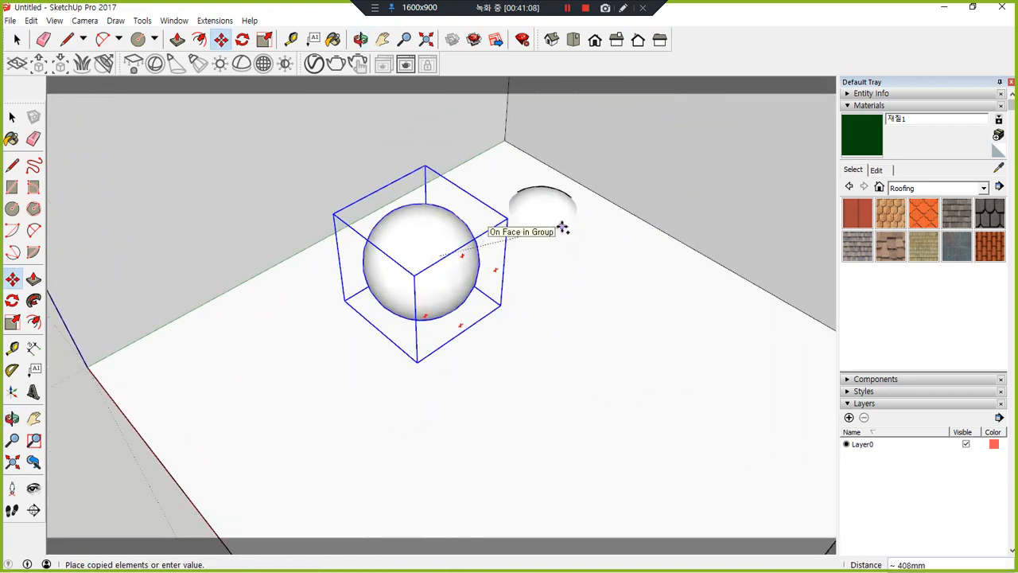
{"action": "left_click", "coordinate": [524, 217]}
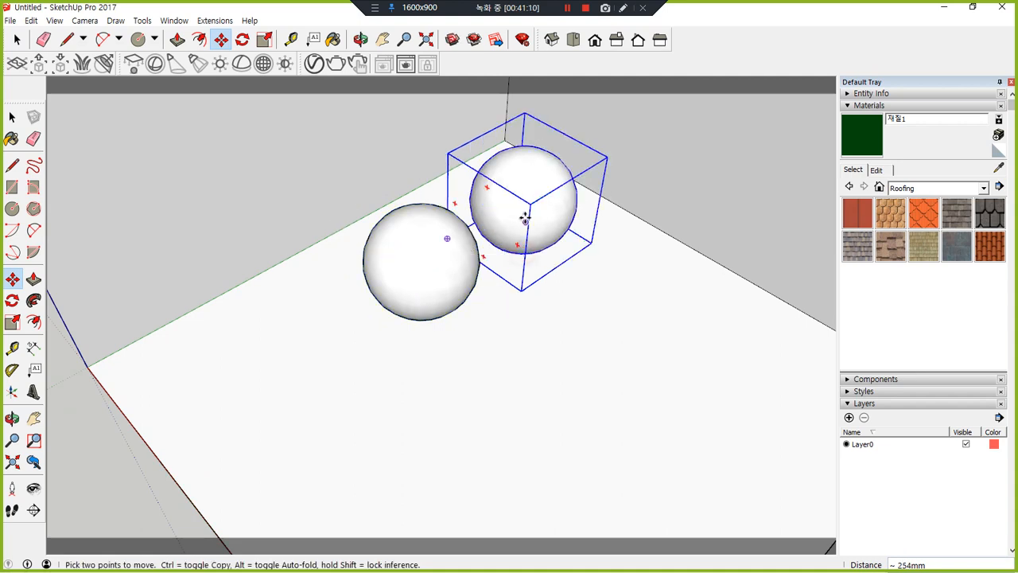
Copy the rear sphere about 235 mm in the red axis direction, along the other wall.
{"action": "left_click", "coordinate": [524, 218]}
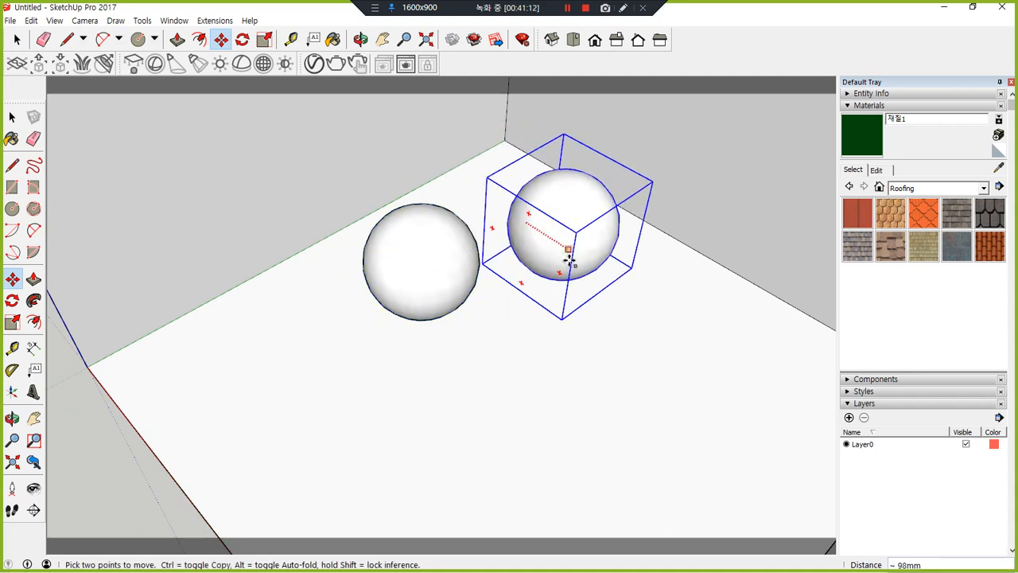
{"action": "key", "text": "ctrl"}
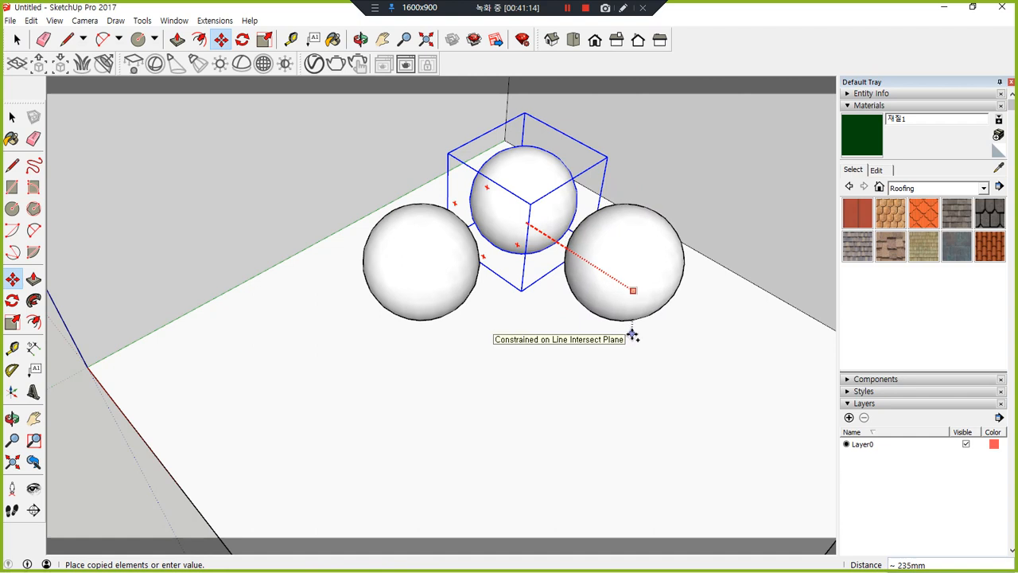
{"action": "left_click", "coordinate": [632, 335]}
Copy the newest sphere about 252 mm along the green axis to complete a cluster of four.
{"action": "left_click", "coordinate": [636, 276]}
{"action": "left_click", "coordinate": [605, 298]}
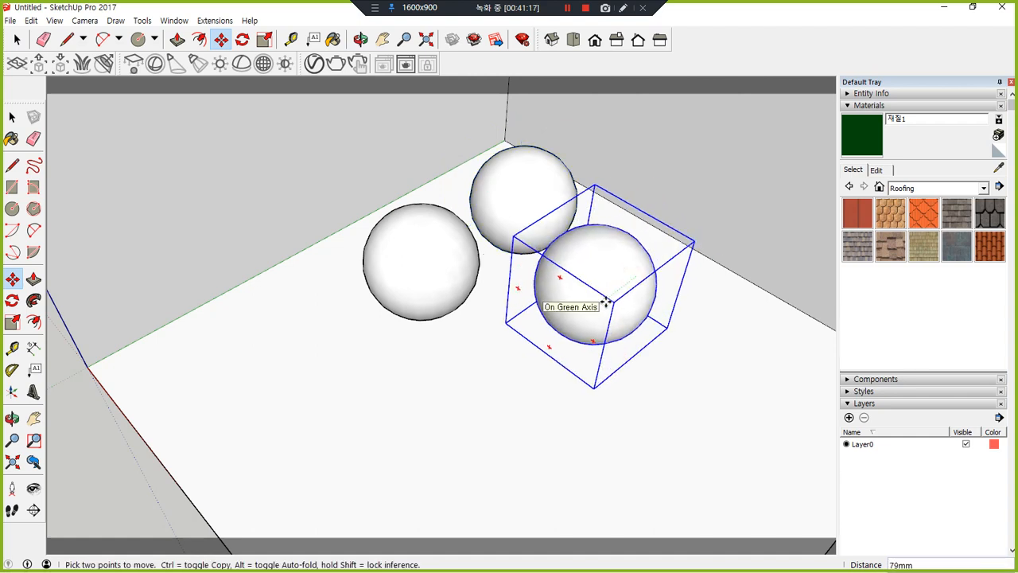
{"action": "key", "text": "ctrl"}
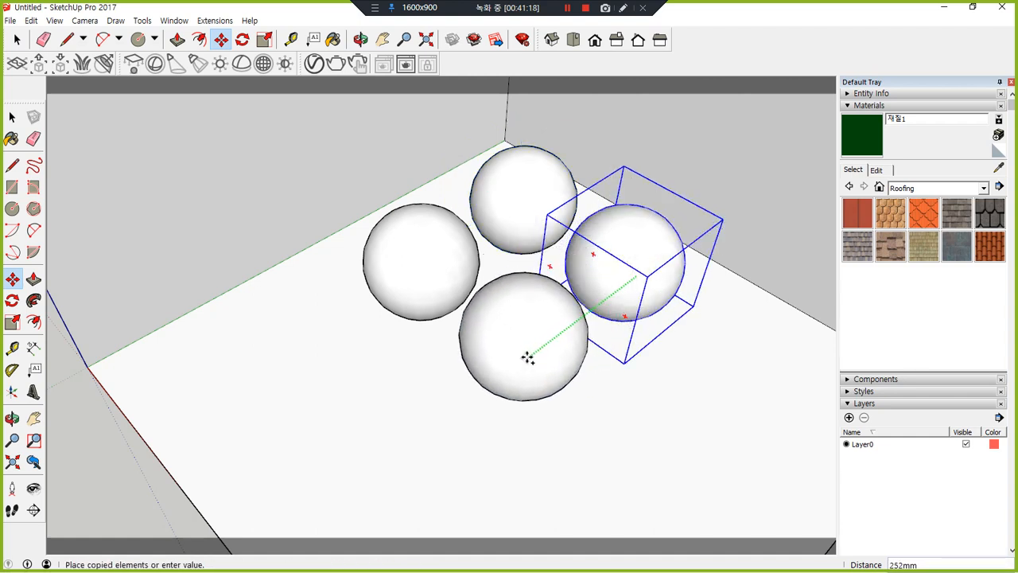
{"action": "left_click", "coordinate": [525, 362]}
Turn on shadow display for the room with the four spheres.
{"action": "scroll", "coordinate": [526, 358], "scroll_direction": "down", "scroll_amount": 4}
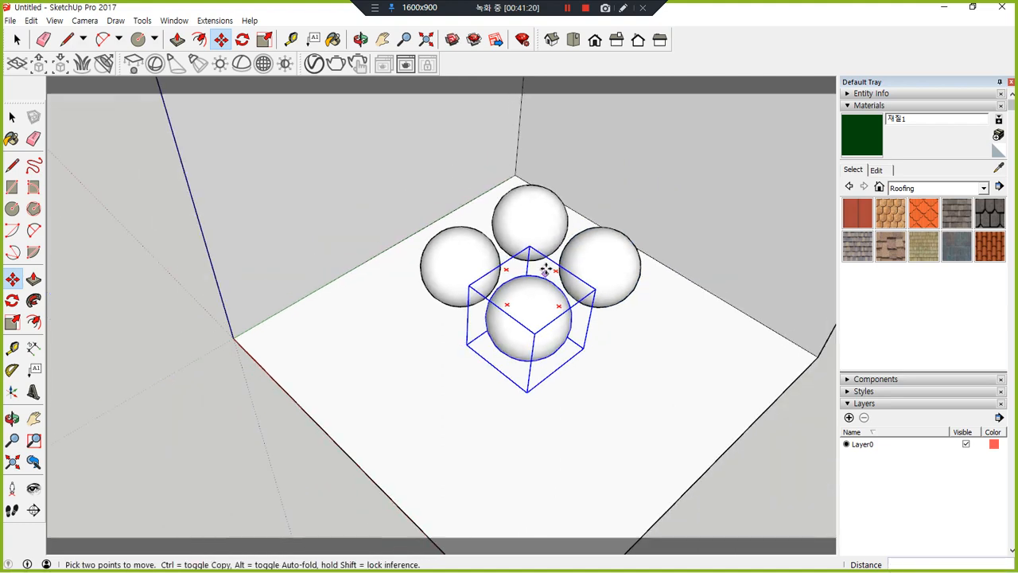
{"action": "middle_click_drag", "start_coordinate": [517, 334], "coordinate": [482, 334]}
{"action": "scroll", "coordinate": [422, 416], "scroll_direction": "up", "scroll_amount": 3}
{"action": "middle_click_drag", "start_coordinate": [422, 416], "coordinate": [833, 343]}
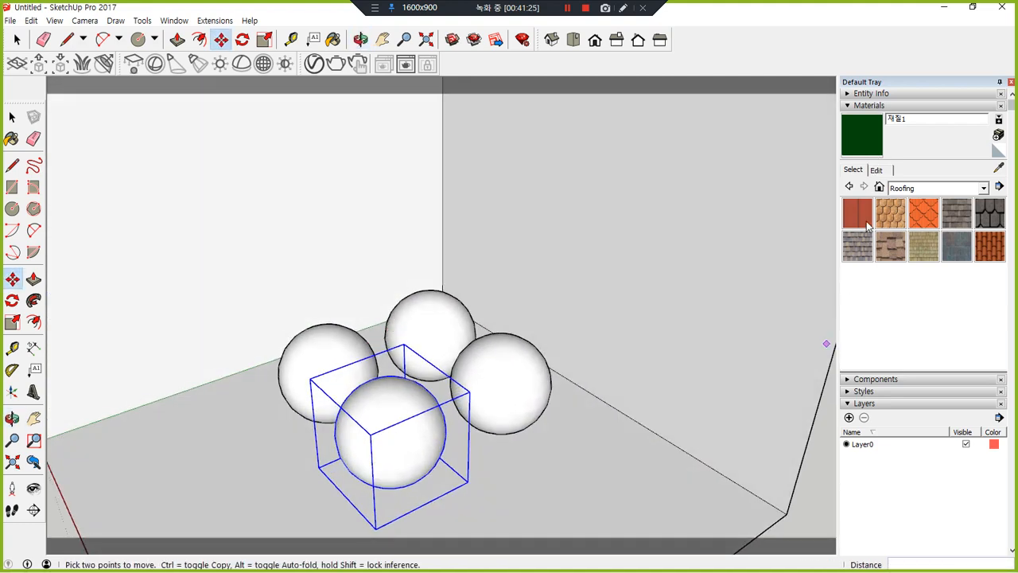
{"action": "scroll", "coordinate": [865, 342], "scroll_direction": "down", "scroll_amount": 4}
{"action": "scroll", "coordinate": [867, 315], "scroll_direction": "up", "scroll_amount": 1}
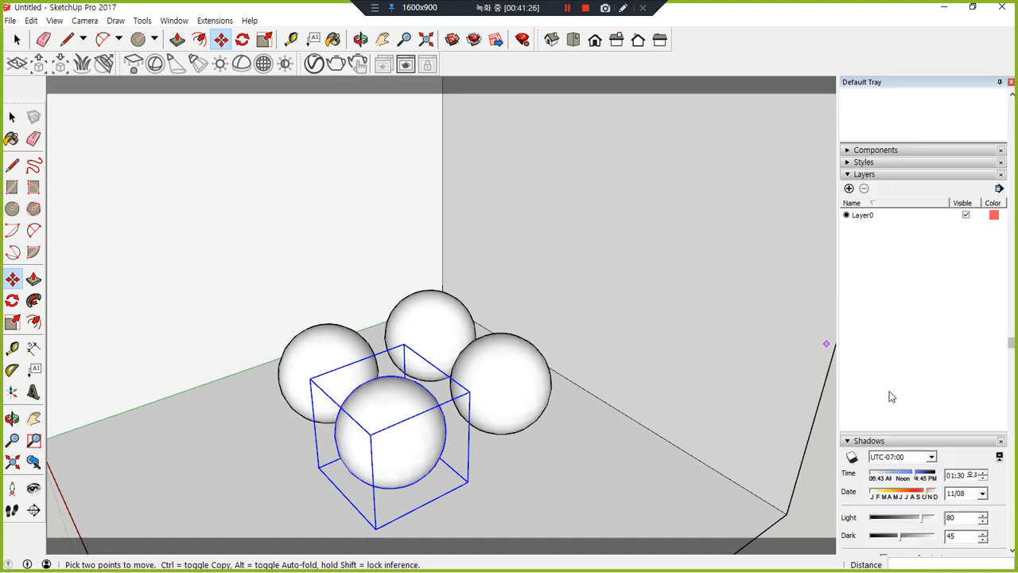
{"action": "left_click", "coordinate": [851, 459]}
{"action": "middle_click_drag", "start_coordinate": [429, 400], "coordinate": [504, 438]}
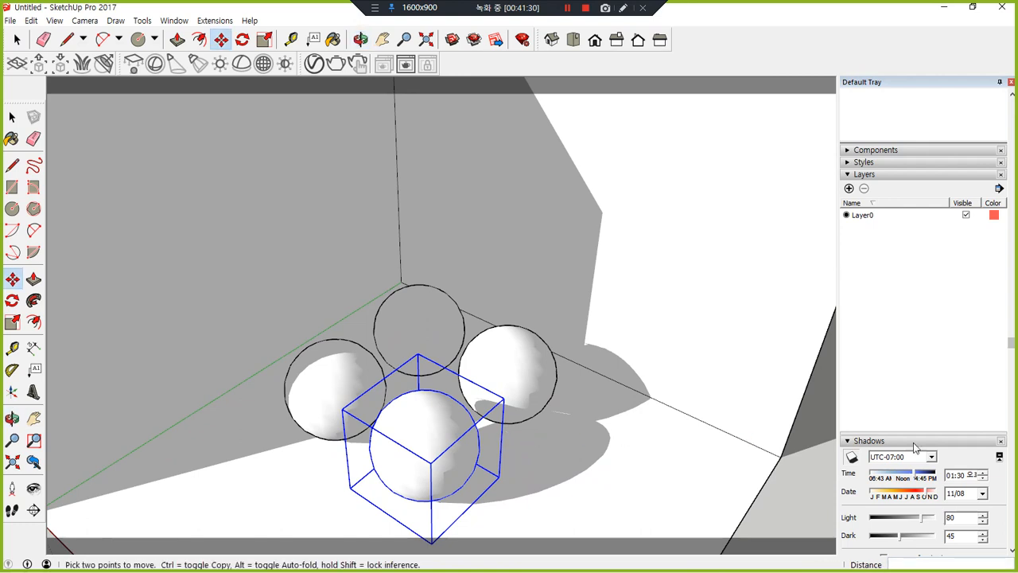
{"action": "left_click", "coordinate": [214, 21]}
{"action": "mouse_move", "coordinate": [175, 21]}
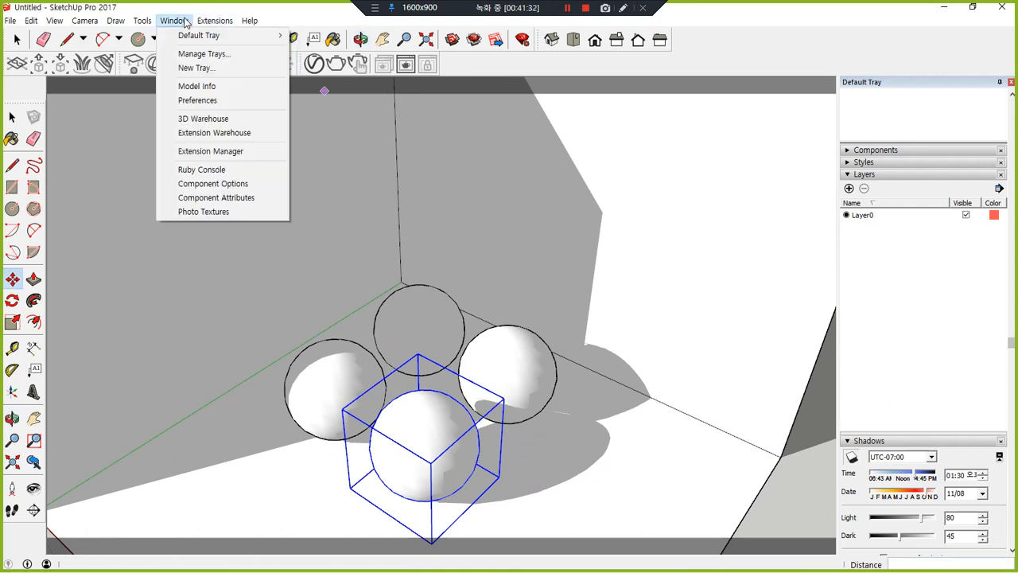
Geo-locate the model manually at latitude 37 and longitude 132 in the model info settings.
{"action": "left_click", "coordinate": [191, 86]}
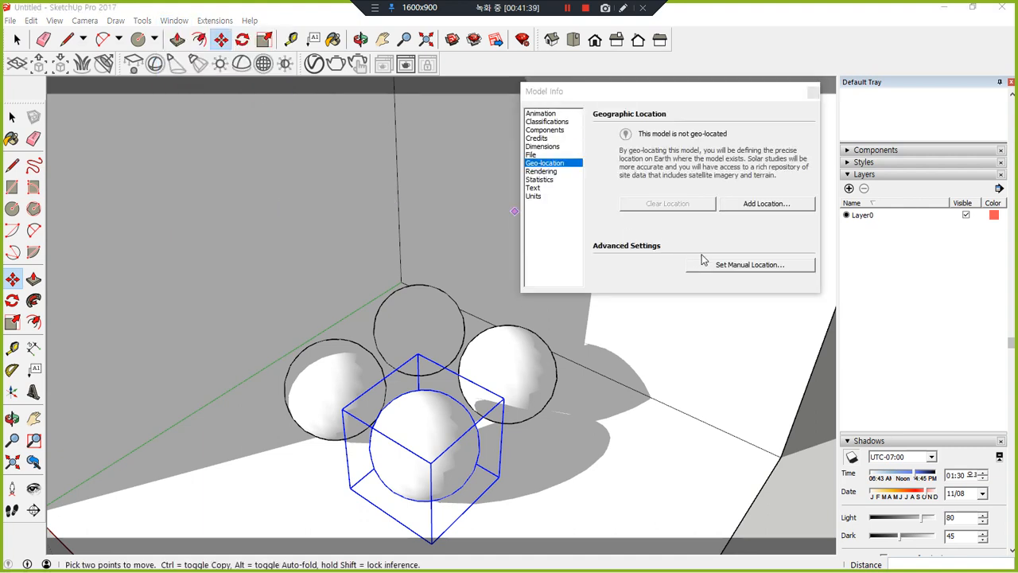
{"action": "left_click", "coordinate": [723, 266]}
{"action": "double_click", "coordinate": [703, 215]}
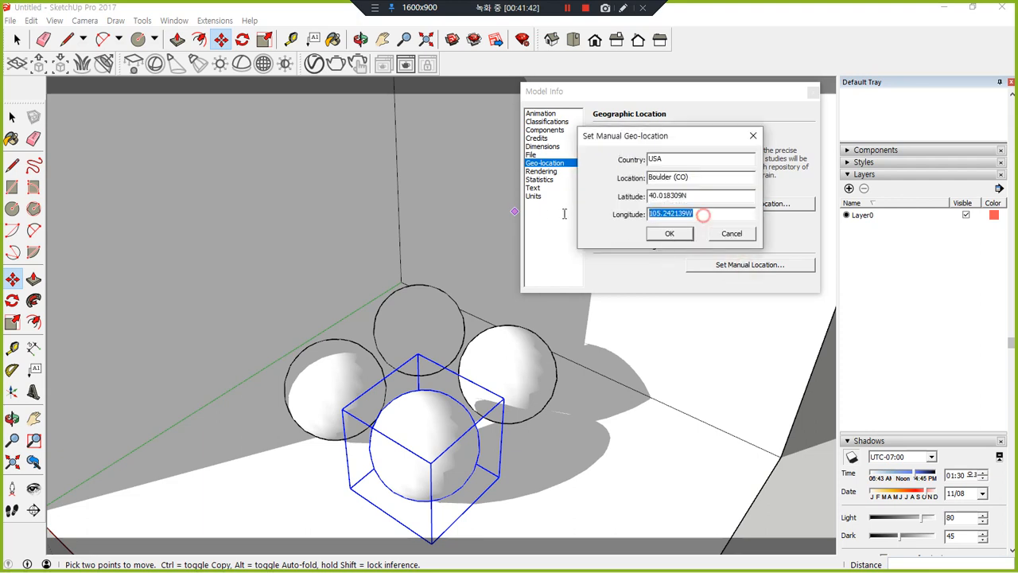
{"action": "type", "text": "132"}
{"action": "key", "text": "shift+Tab"}
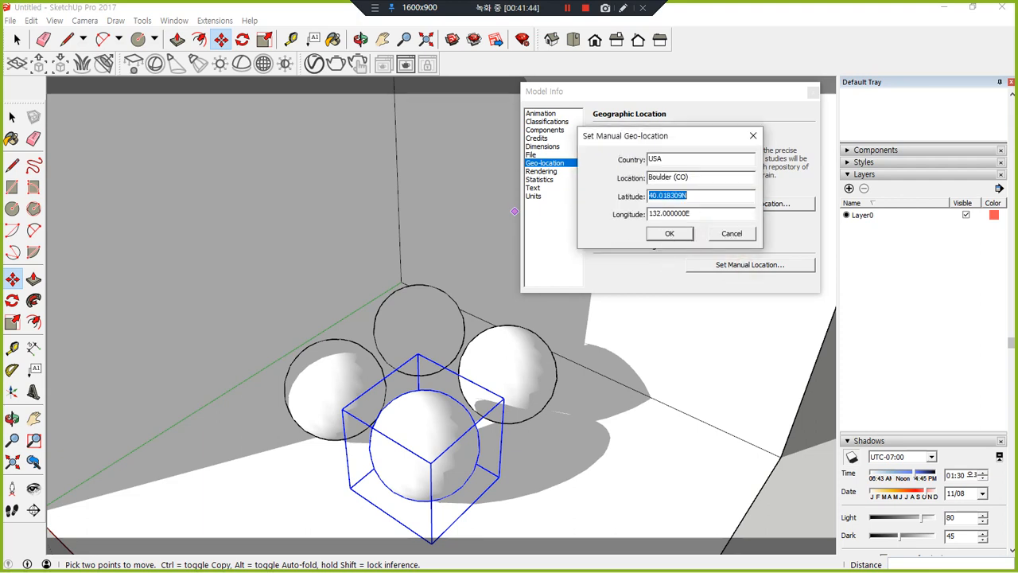
{"action": "type", "text": "37"}
{"action": "key", "text": "Return"}
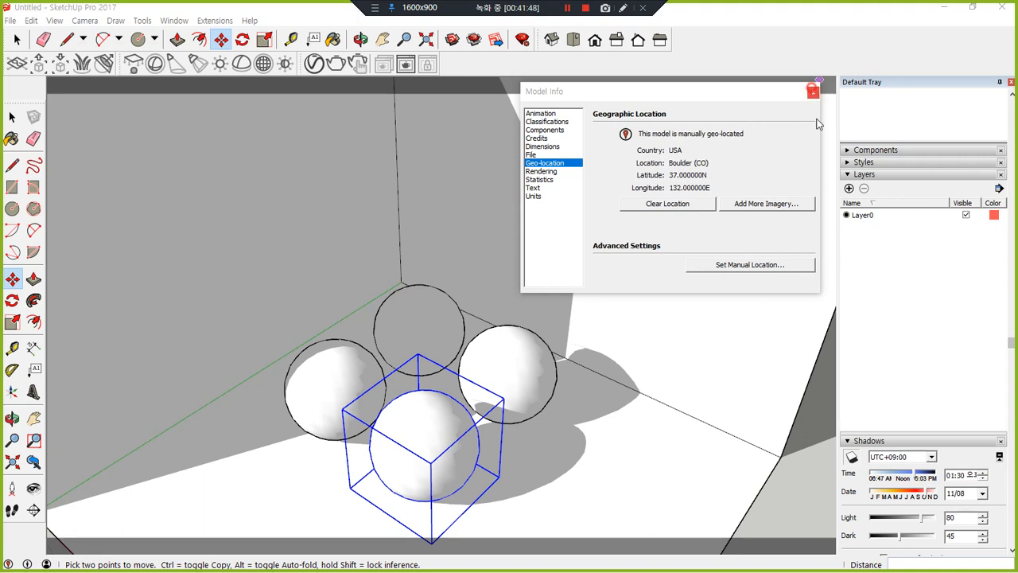
{"action": "left_click", "coordinate": [812, 92]}
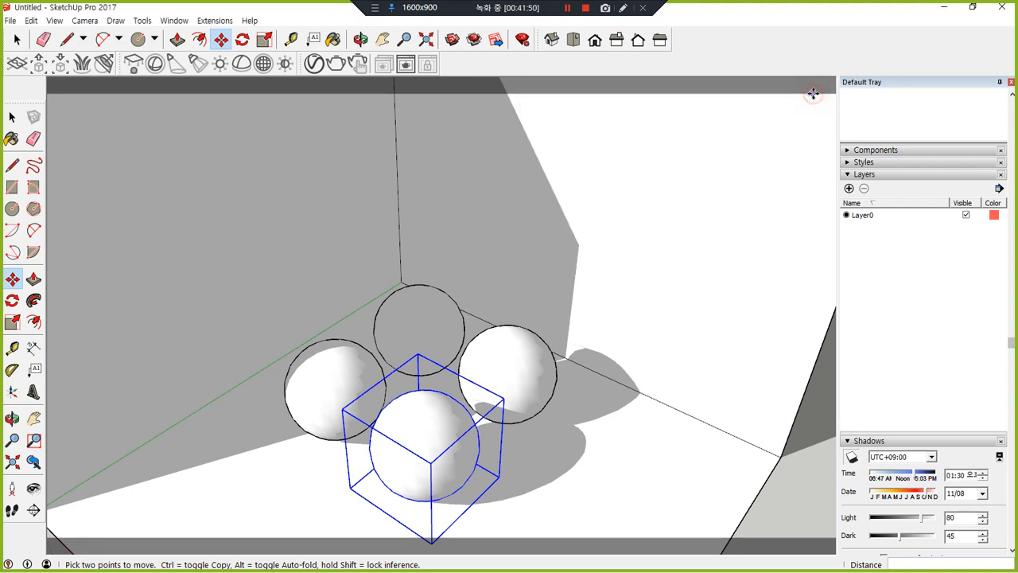
Set the shadow date to 08/05 and deselect the front sphere.
{"action": "left_click", "coordinate": [912, 496]}
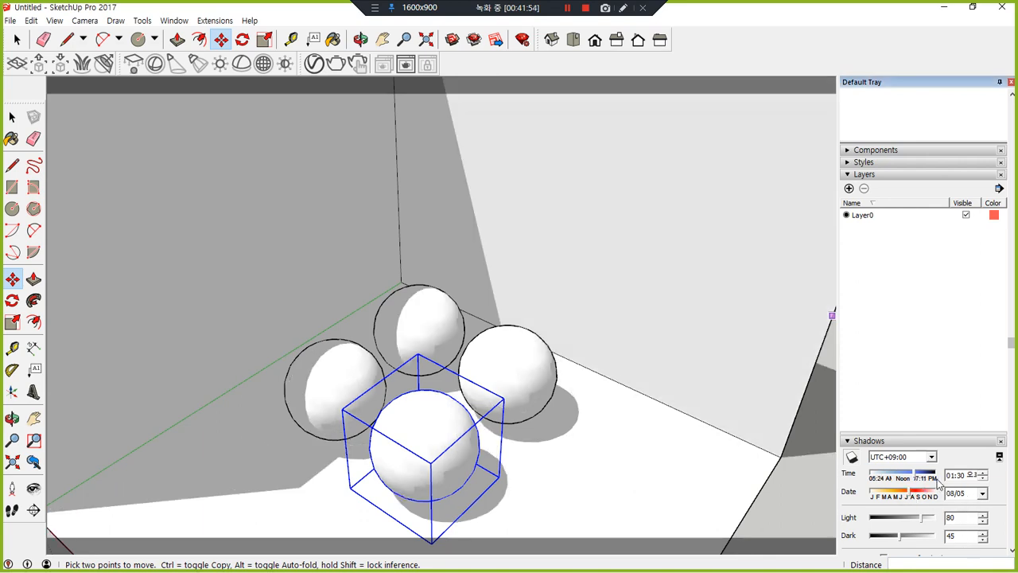
{"action": "mouse_move", "coordinate": [542, 363]}
{"action": "middle_mouse_down"}
{"action": "mouse_move", "coordinate": [415, 329]}
{"action": "mouse_move", "coordinate": [488, 267]}
{"action": "mouse_move", "coordinate": [527, 325]}
{"action": "mouse_move", "coordinate": [536, 362]}
{"action": "middle_mouse_up"}
{"action": "scroll", "coordinate": [435, 422], "scroll_direction": "down", "scroll_amount": 2}
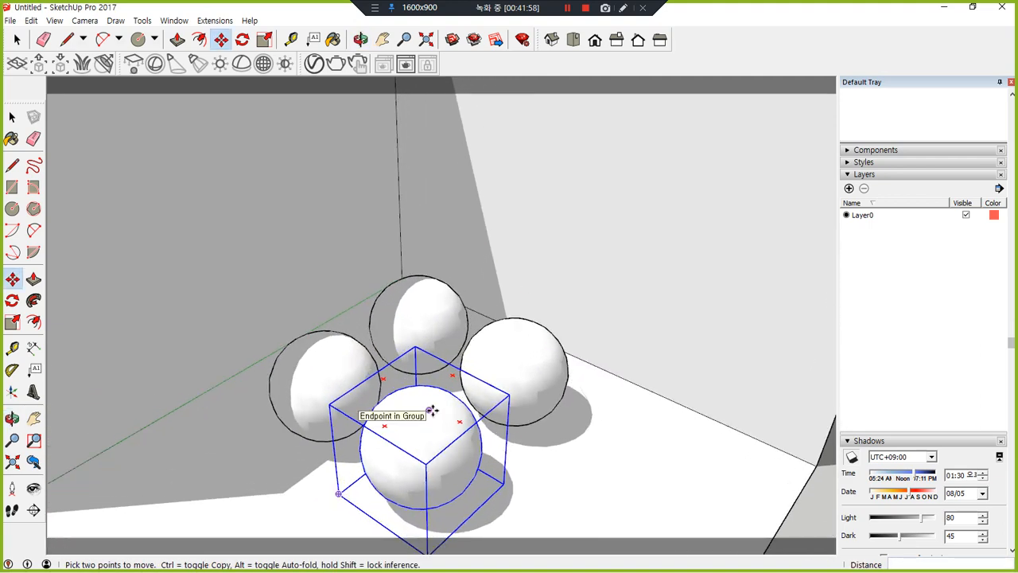
{"action": "middle_click_drag", "start_coordinate": [432, 409], "coordinate": [414, 309]}
{"action": "scroll", "coordinate": [414, 308], "scroll_direction": "up", "scroll_amount": 2}
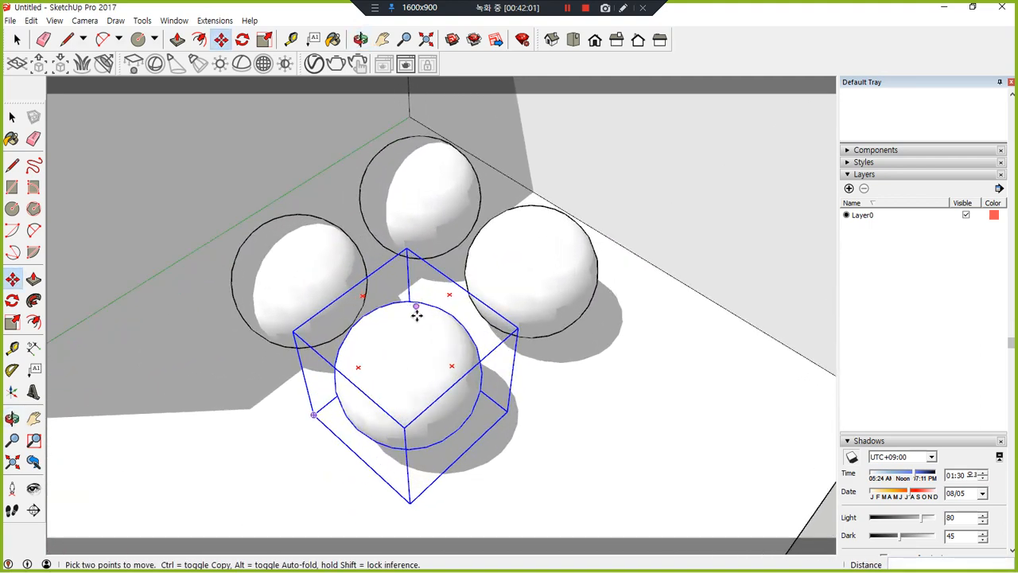
{"action": "key", "text": "space"}
{"action": "left_click", "coordinate": [826, 534]}
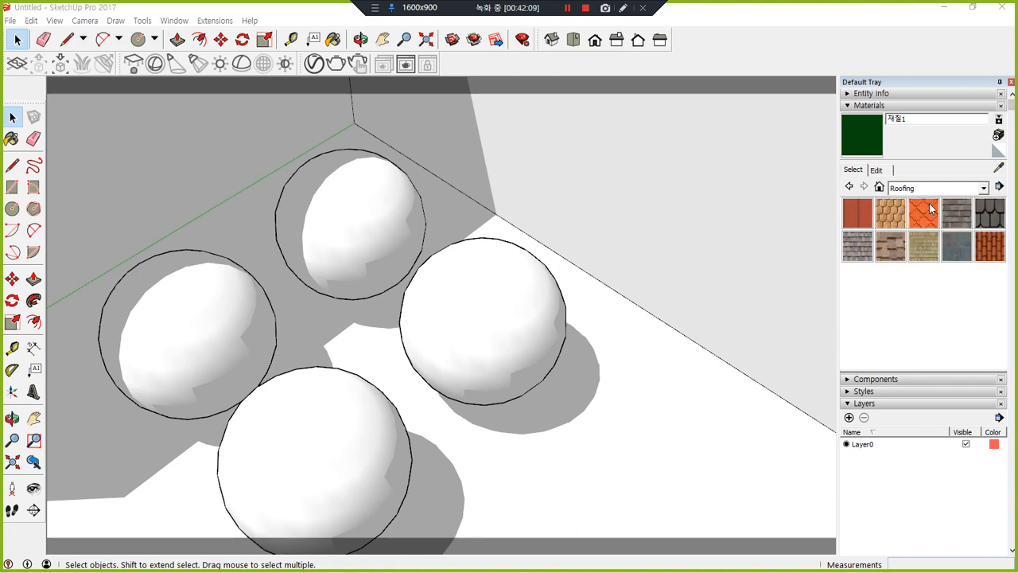
Paint the room's floor and walls with Granite Dark Gray from the Stone material collection.
{"action": "left_click", "coordinate": [983, 188]}
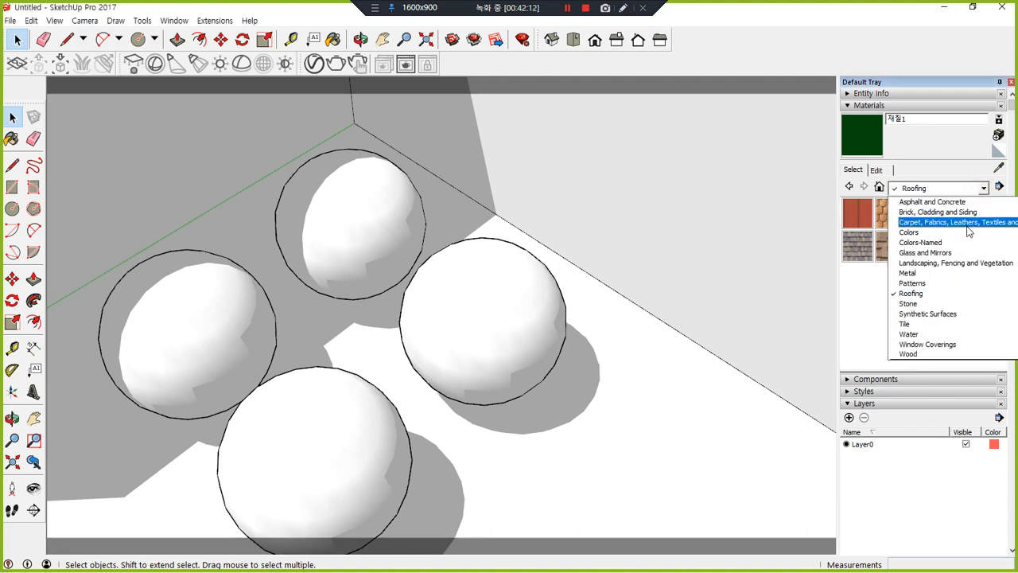
{"action": "left_click", "coordinate": [968, 225]}
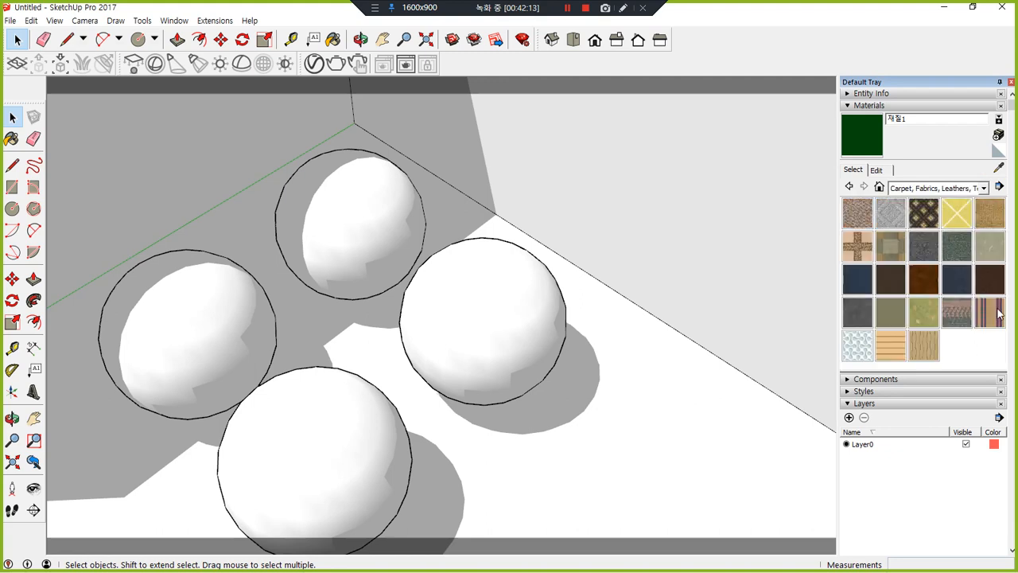
{"action": "left_click", "coordinate": [984, 188]}
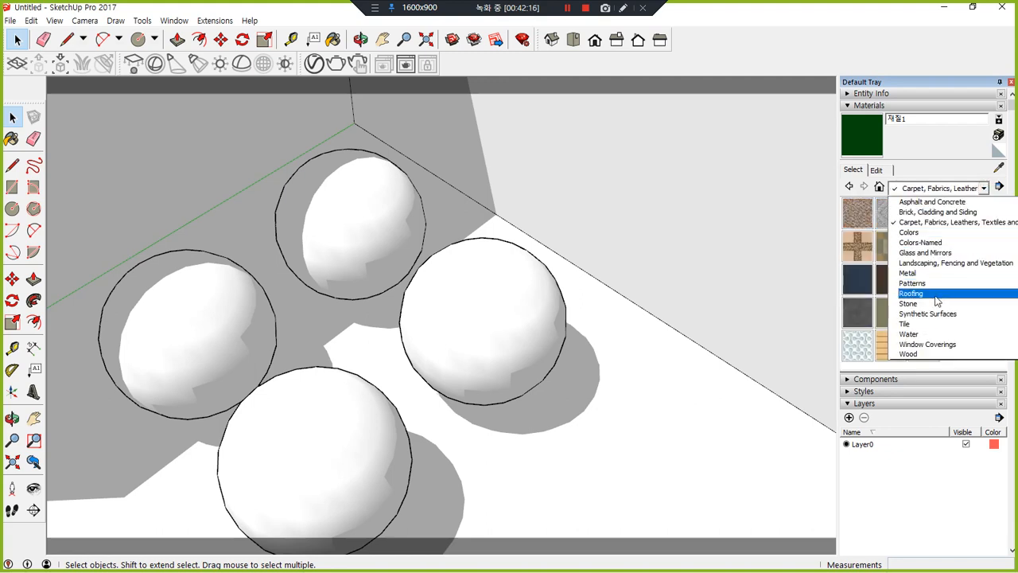
{"action": "left_click", "coordinate": [946, 302]}
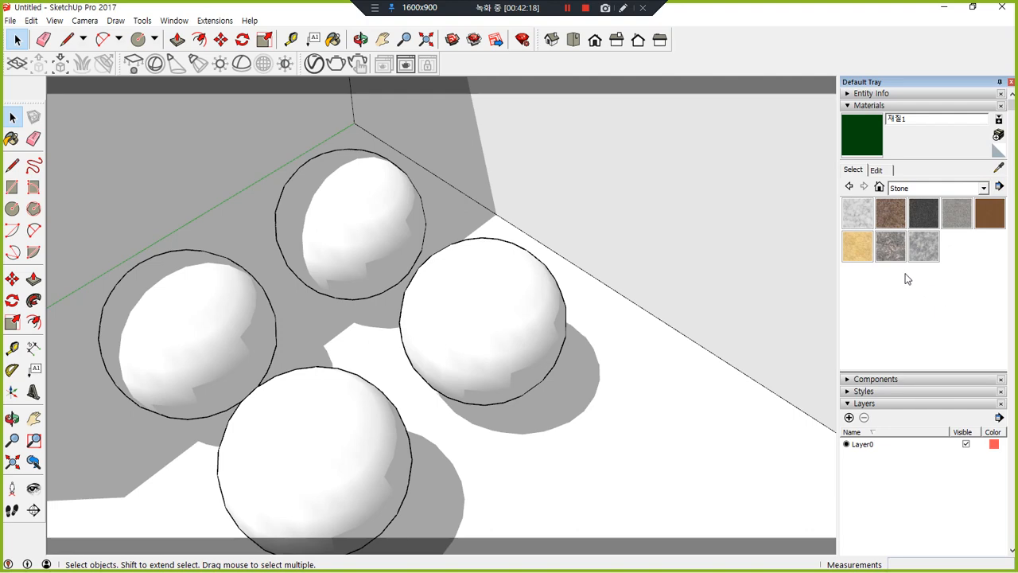
{"action": "left_click", "coordinate": [923, 213]}
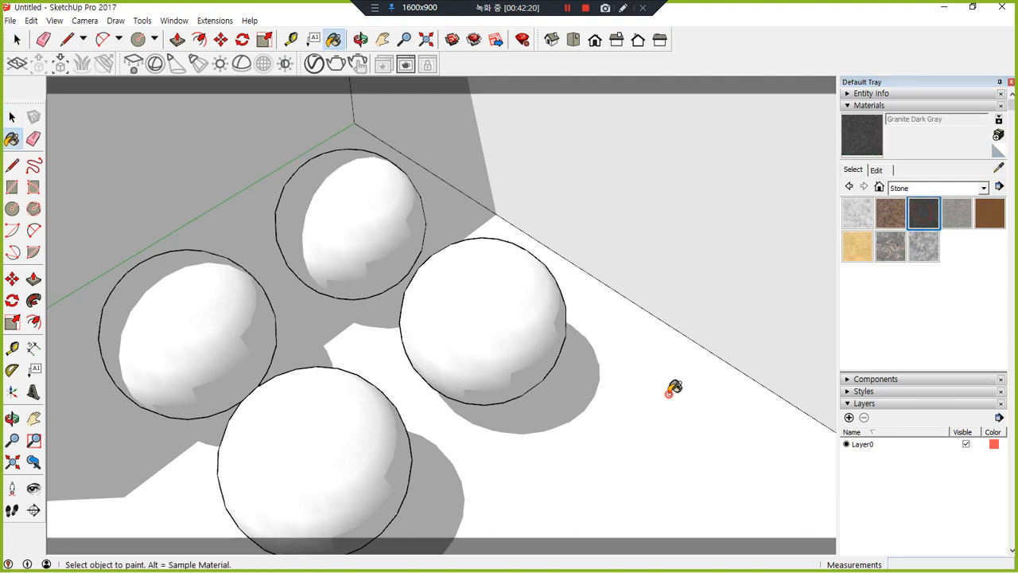
{"action": "left_click", "coordinate": [670, 392]}
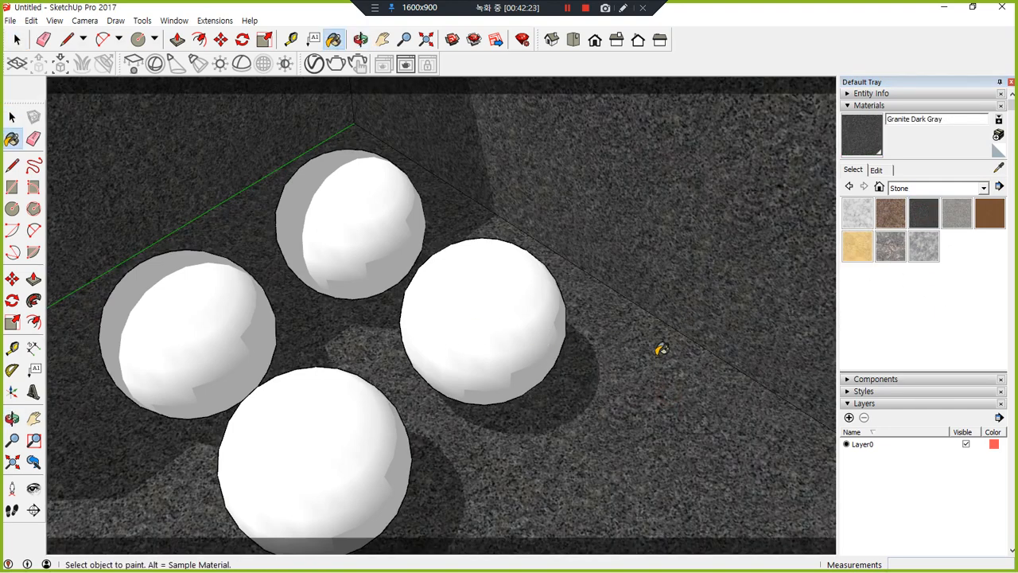
Raise the reflection of the Granite Dark Gray V-Ray material to full white.
{"action": "left_click", "coordinate": [314, 63]}
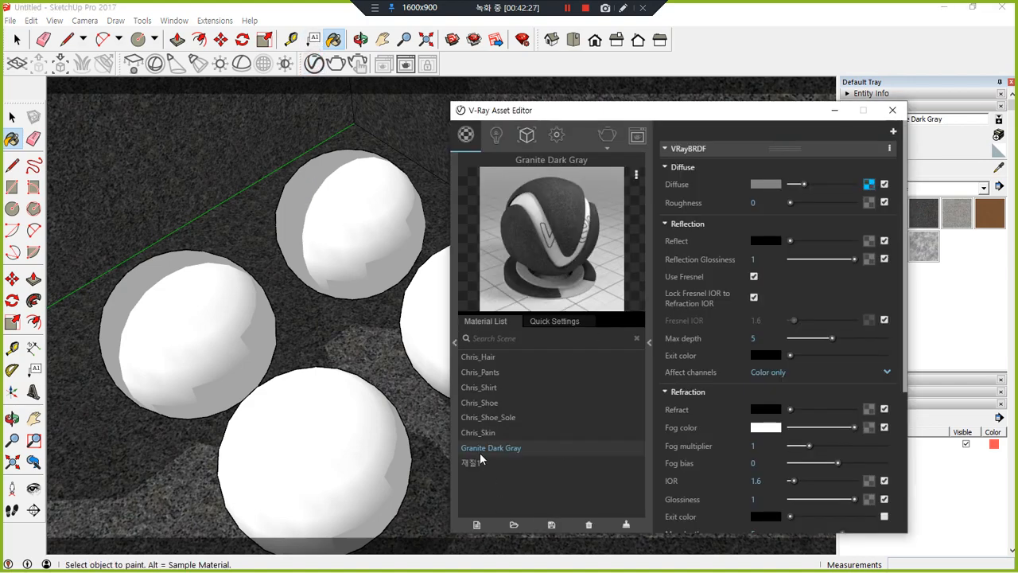
{"action": "left_click_drag", "start_coordinate": [443, 455], "coordinate": [536, 455]}
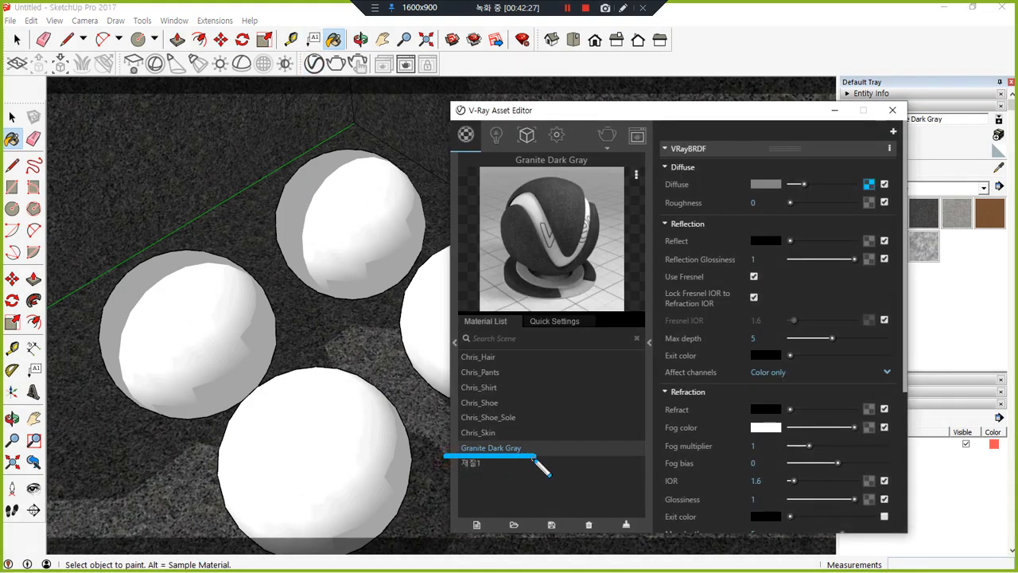
{"action": "left_click_drag", "start_coordinate": [790, 242], "coordinate": [856, 241]}
{"action": "left_click_drag", "start_coordinate": [657, 259], "coordinate": [875, 258]}
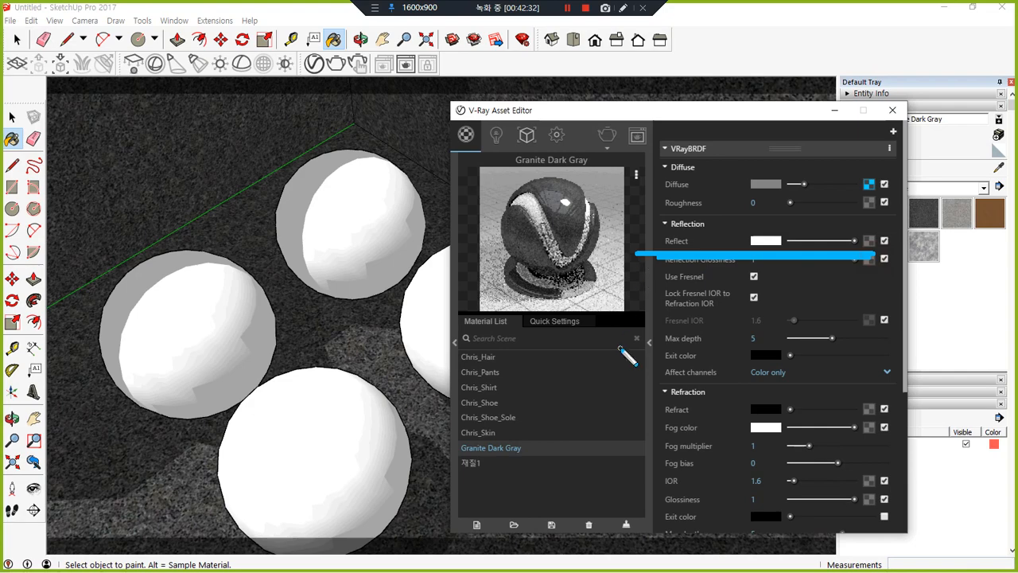
Render the scene to check the granite's reflections, and close the frame buffer and asset editor.
{"action": "left_click", "coordinate": [606, 136]}
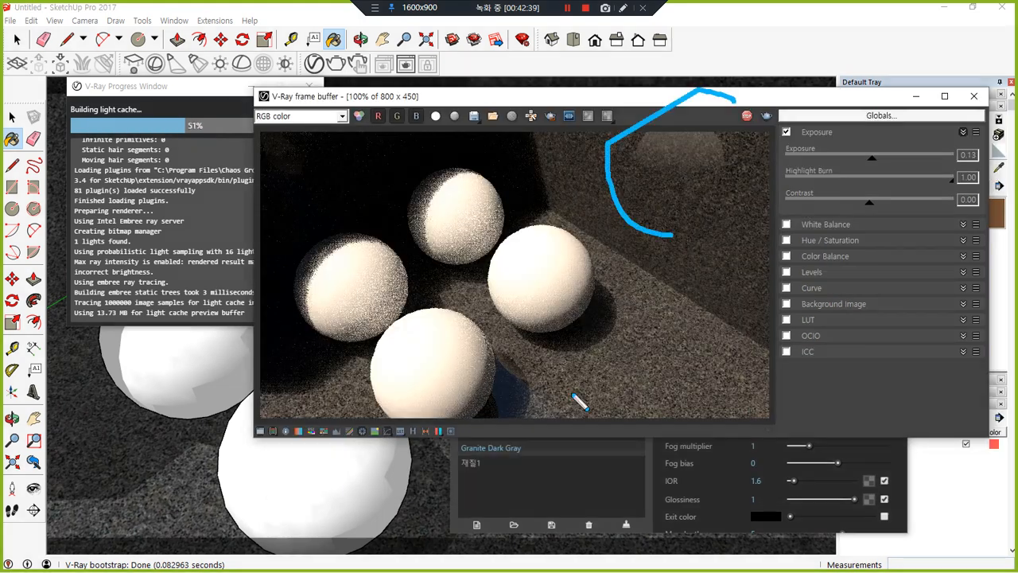
{"action": "left_click_drag", "start_coordinate": [545, 396], "coordinate": [543, 413]}
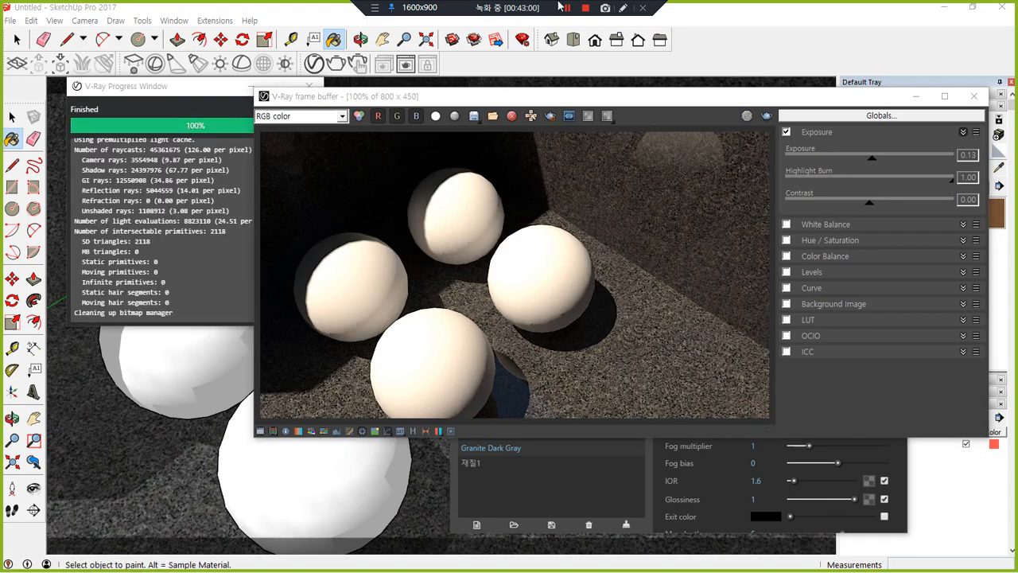
{"action": "left_click", "coordinate": [260, 431]}
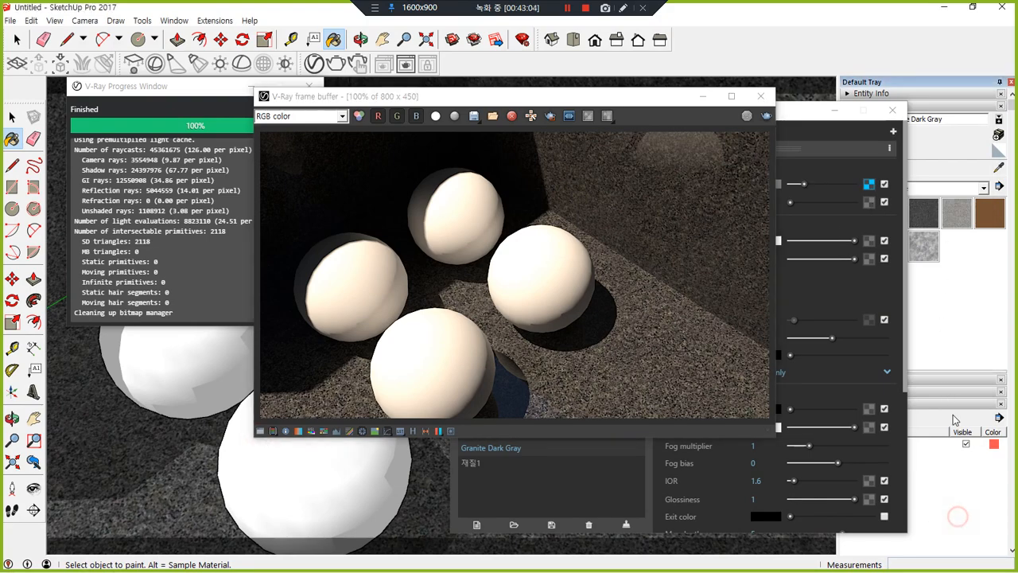
{"action": "left_click", "coordinate": [893, 110]}
{"action": "left_click", "coordinate": [761, 96]}
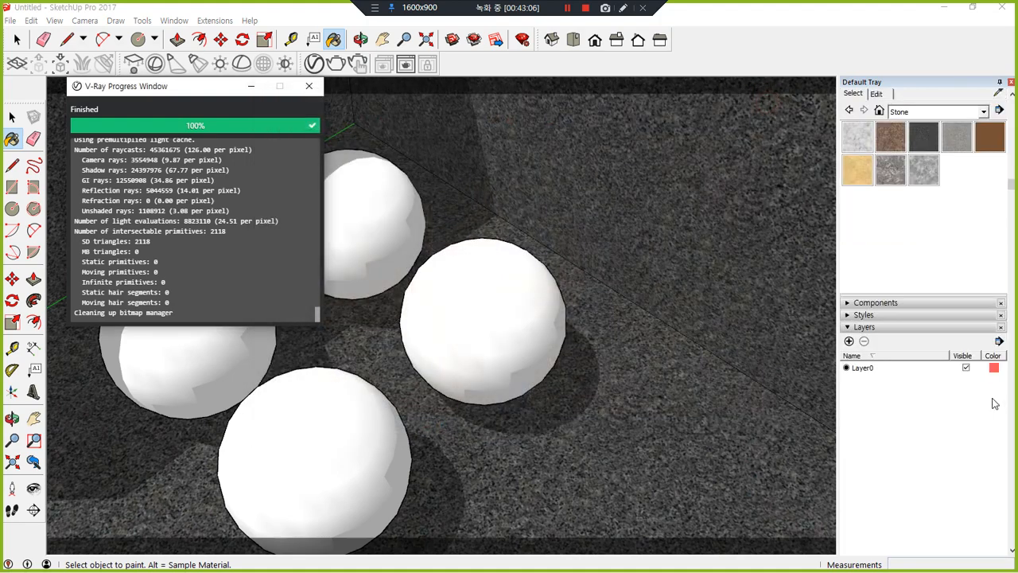
Set the shadow time to 03:30 PM and render the scene again.
{"action": "scroll", "coordinate": [976, 406], "scroll_direction": "down", "scroll_amount": 5}
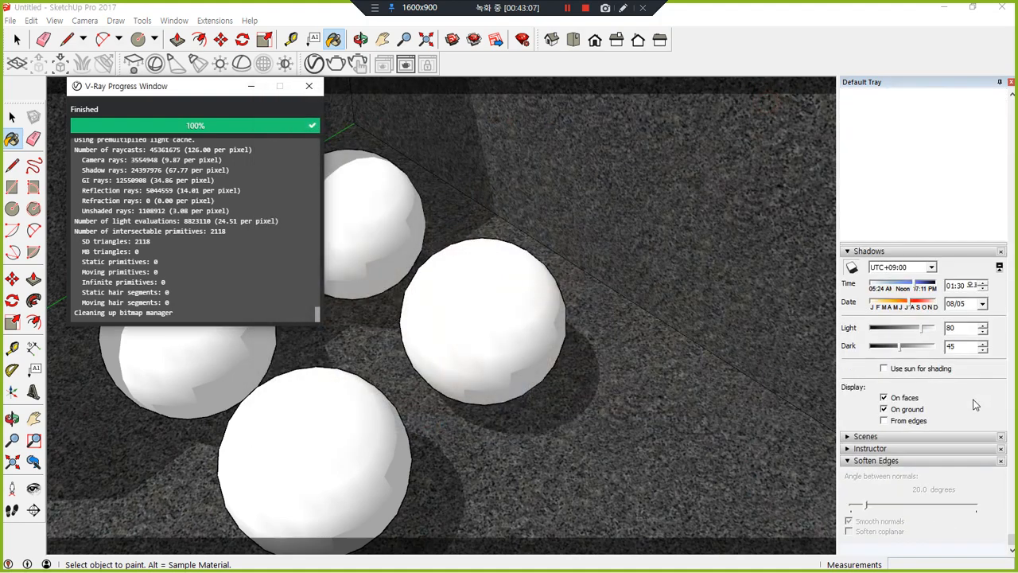
{"action": "left_click", "coordinate": [984, 288]}
{"action": "left_click", "coordinate": [985, 288]}
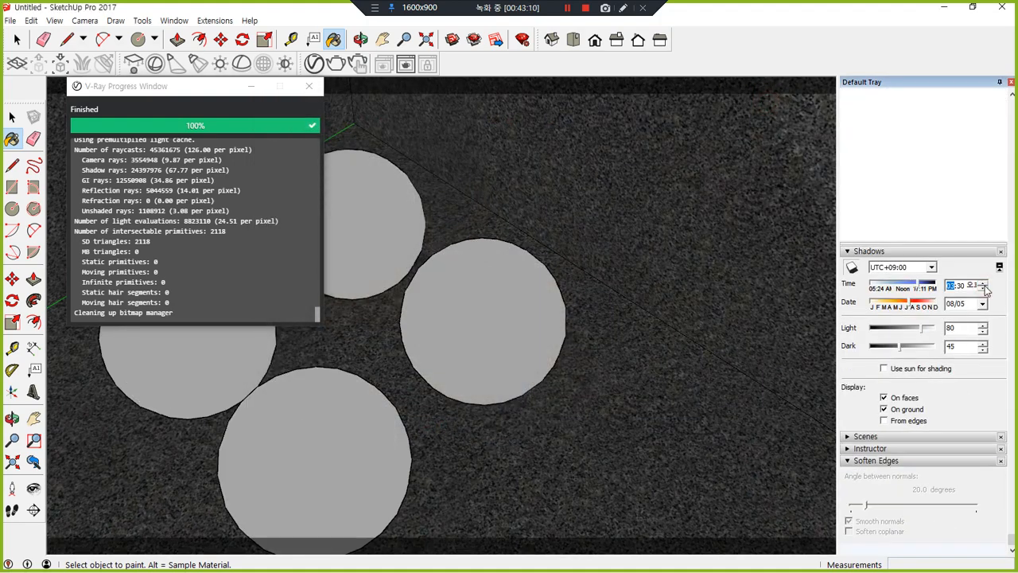
{"action": "left_click", "coordinate": [985, 288]}
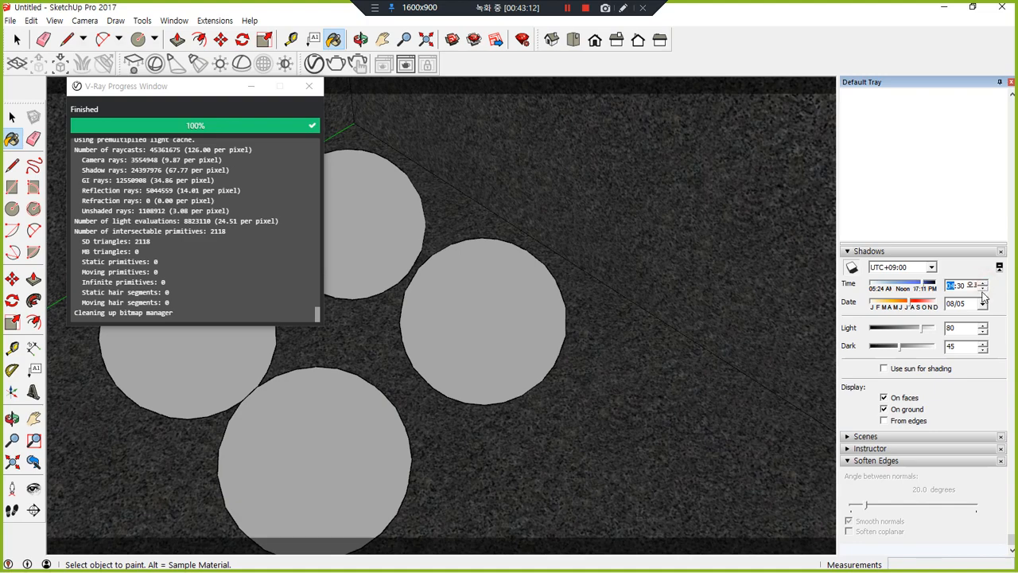
{"action": "left_click", "coordinate": [984, 289]}
{"action": "left_click", "coordinate": [335, 65]}
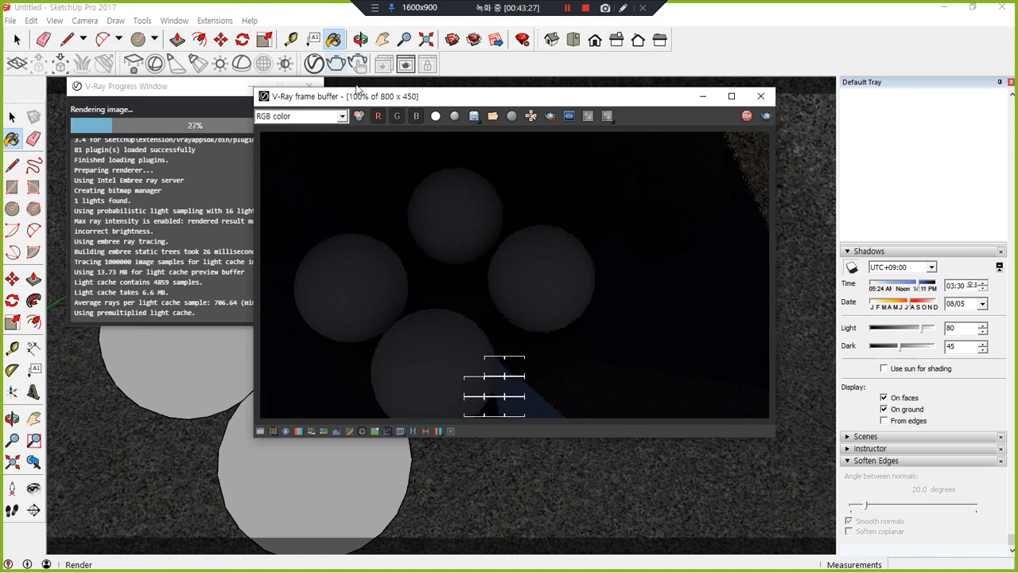
{"action": "left_click_drag", "start_coordinate": [558, 103], "coordinate": [657, 110]}
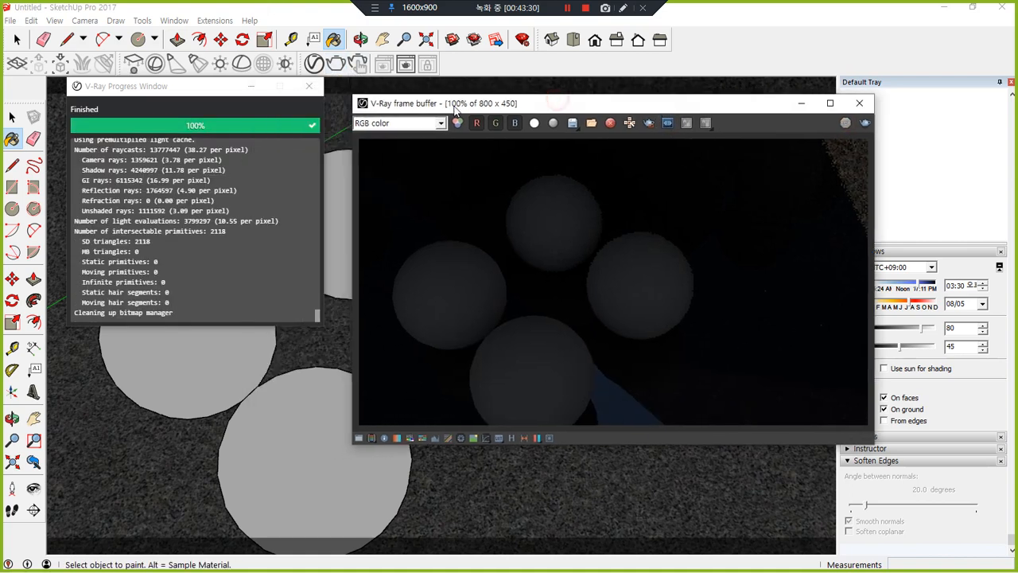
Try a GI (Skylight) intensity of 30 in the V-Ray environment overrides with a short test render.
{"action": "left_click", "coordinate": [314, 63]}
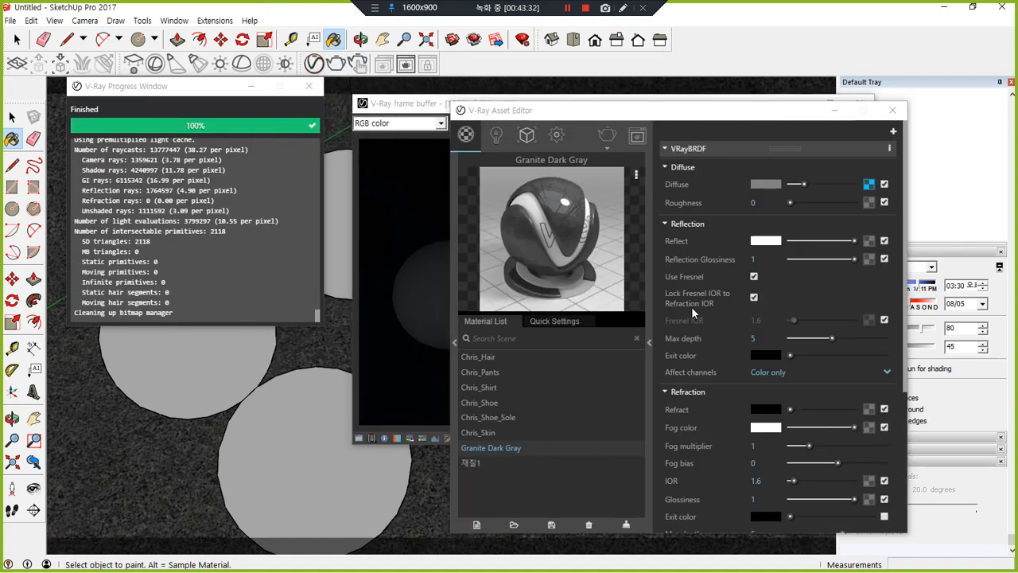
{"action": "left_click", "coordinate": [556, 135]}
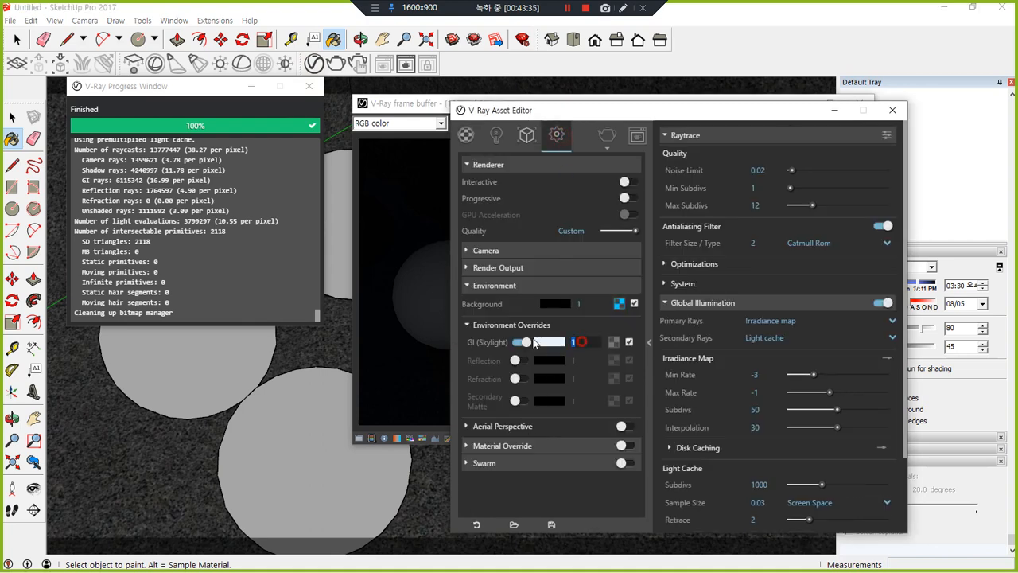
{"action": "type", "text": "30"}
{"action": "key", "text": "Return"}
{"action": "left_click", "coordinate": [606, 140]}
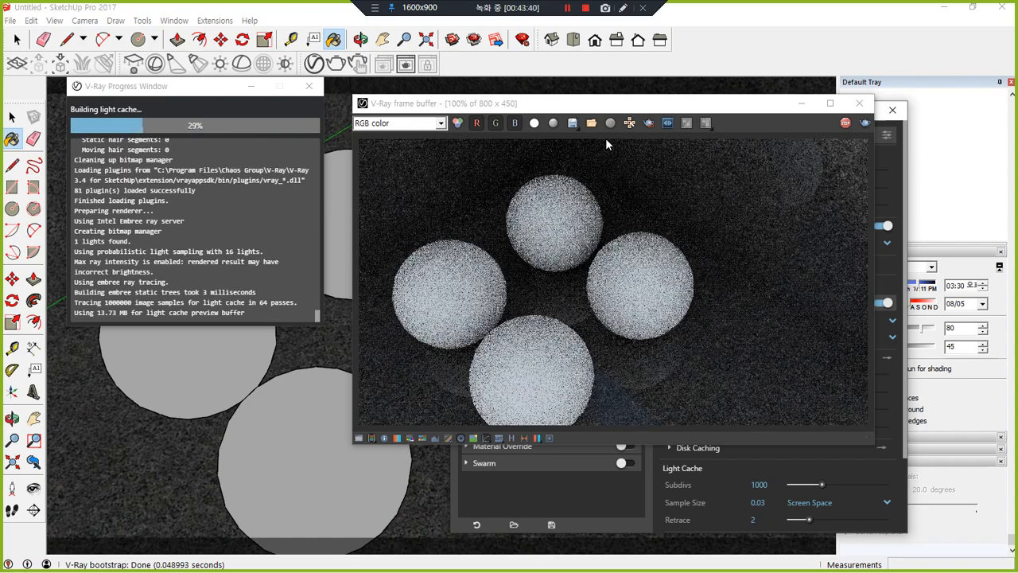
{"action": "left_click", "coordinate": [844, 122]}
Set the GI (Skylight) intensity to 50 and render the scene.
{"action": "left_click_drag", "start_coordinate": [795, 103], "coordinate": [316, 205]}
{"action": "double_click", "coordinate": [575, 342]}
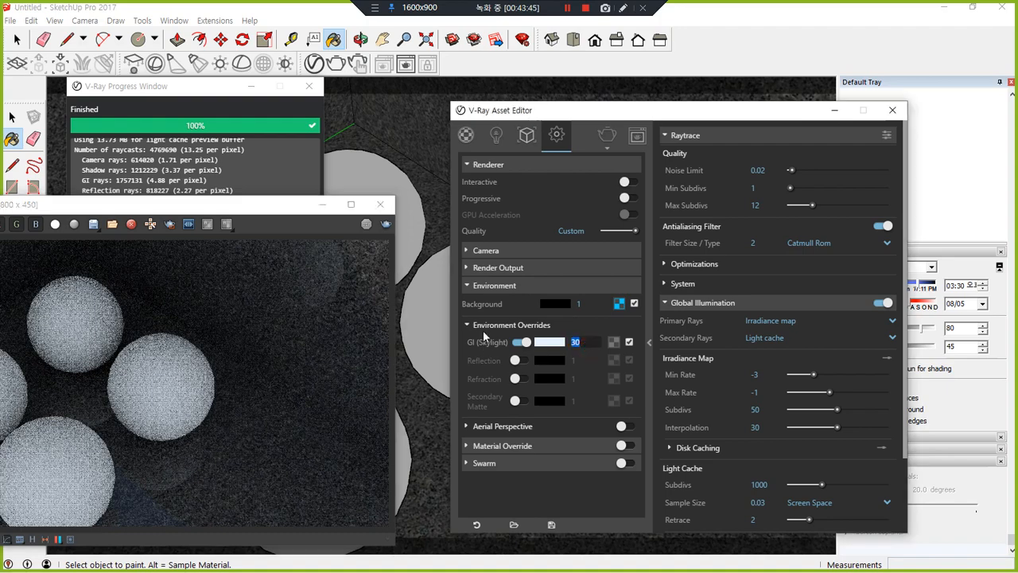
{"action": "type", "text": "50"}
{"action": "key", "text": "Return"}
{"action": "left_click_drag", "start_coordinate": [268, 215], "coordinate": [478, 97]}
{"action": "left_click", "coordinate": [597, 105]}
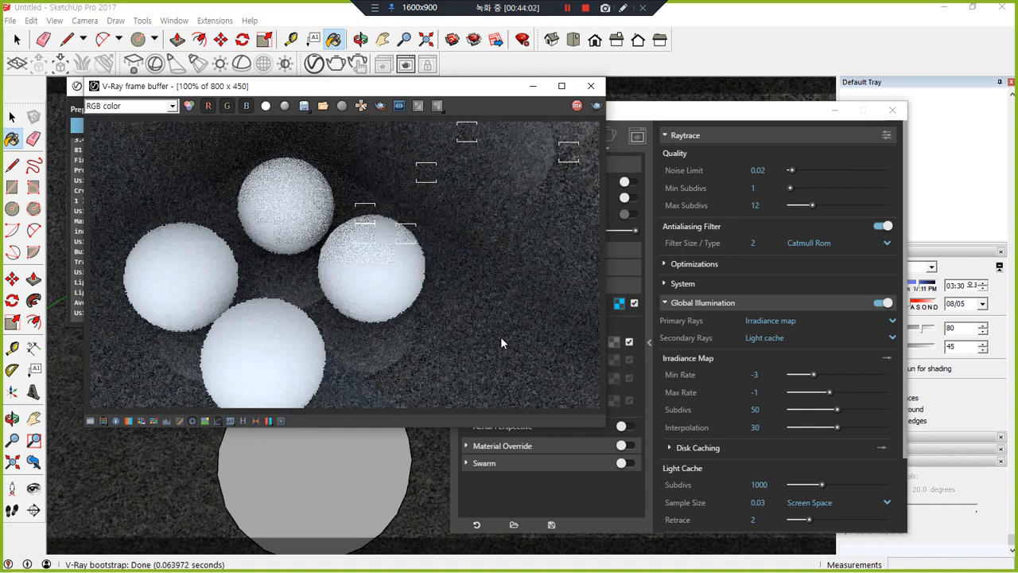
Turn off the frame buffer's exposure correction, and clear the render windows away from the model.
{"action": "left_click", "coordinate": [638, 249]}
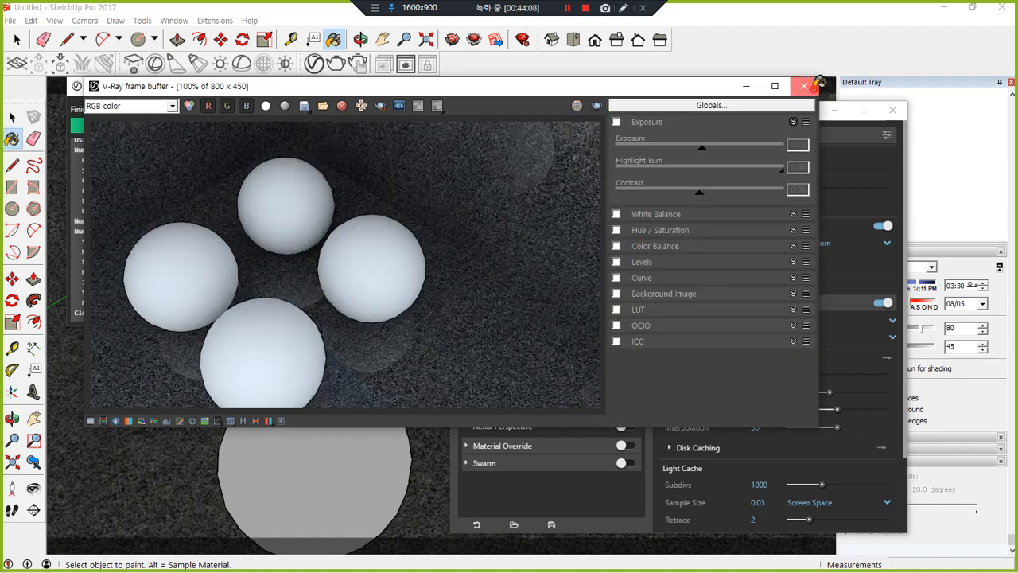
{"action": "left_click", "coordinate": [804, 86]}
{"action": "left_click", "coordinate": [309, 86]}
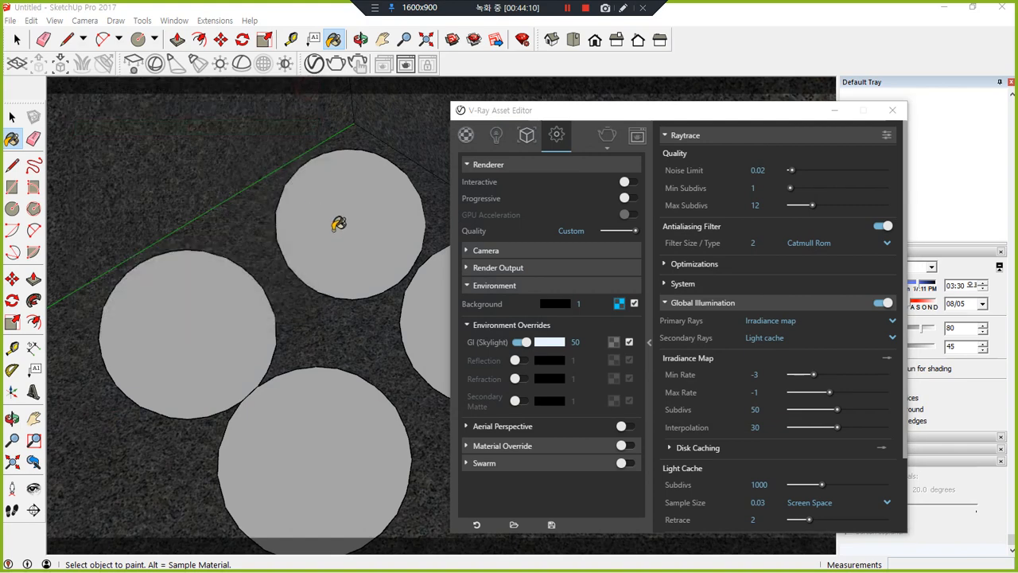
{"action": "left_click_drag", "start_coordinate": [543, 113], "coordinate": [618, 219]}
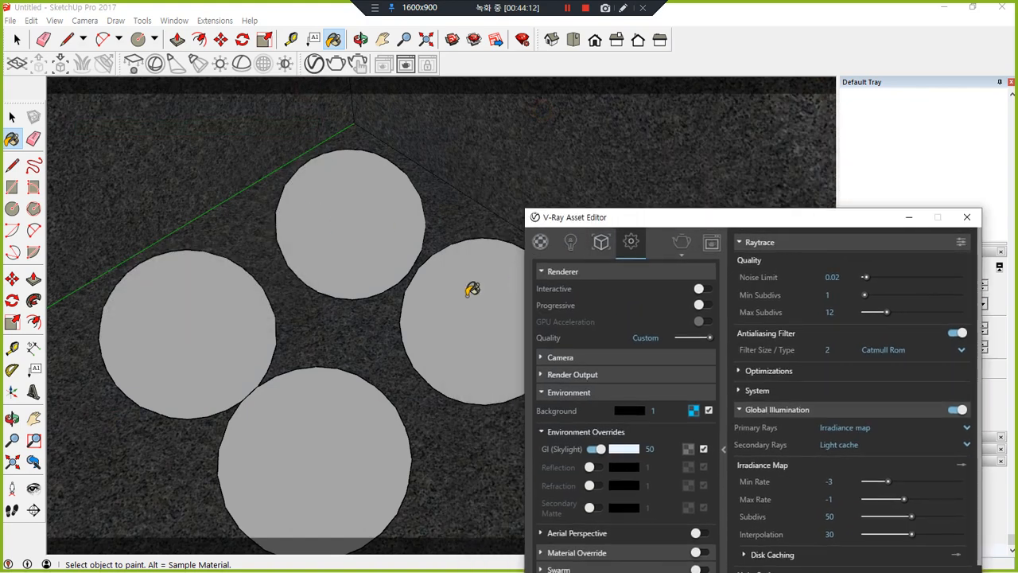
Select the four spheres and apply the Granite Dark Gray material to them.
{"action": "left_click", "coordinate": [12, 117]}
{"action": "left_click", "coordinate": [479, 338]}
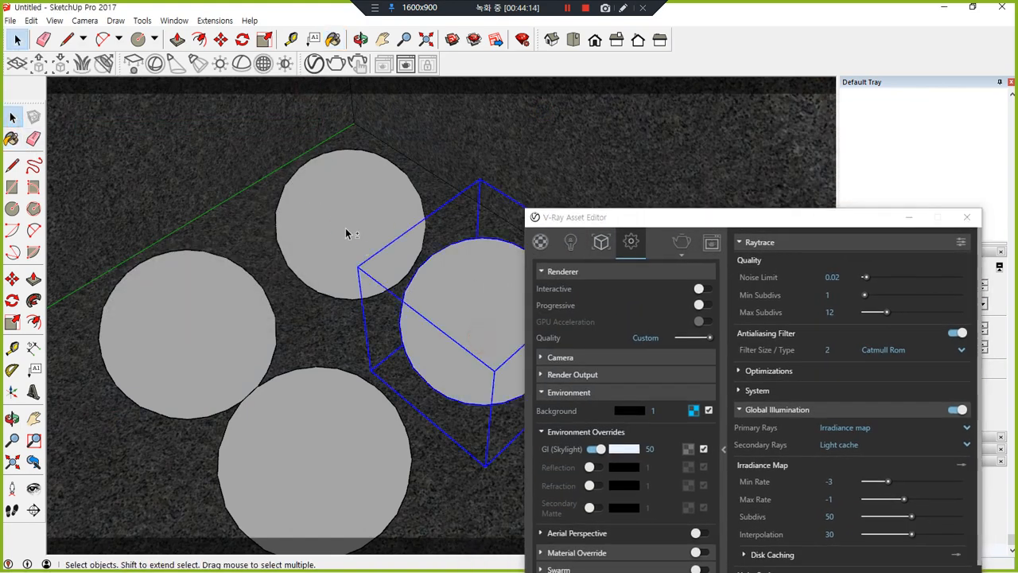
{"action": "left_click", "coordinate": [346, 227], "text": "shift"}
{"action": "left_click", "coordinate": [243, 312], "text": "shift"}
{"action": "left_click", "coordinate": [302, 410], "text": "shift"}
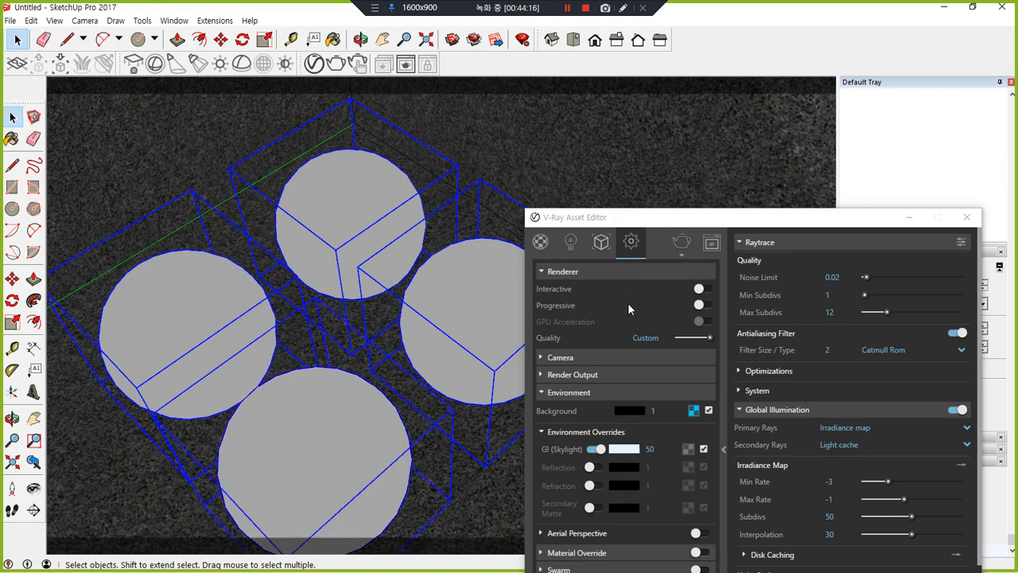
{"action": "left_click", "coordinate": [540, 242]}
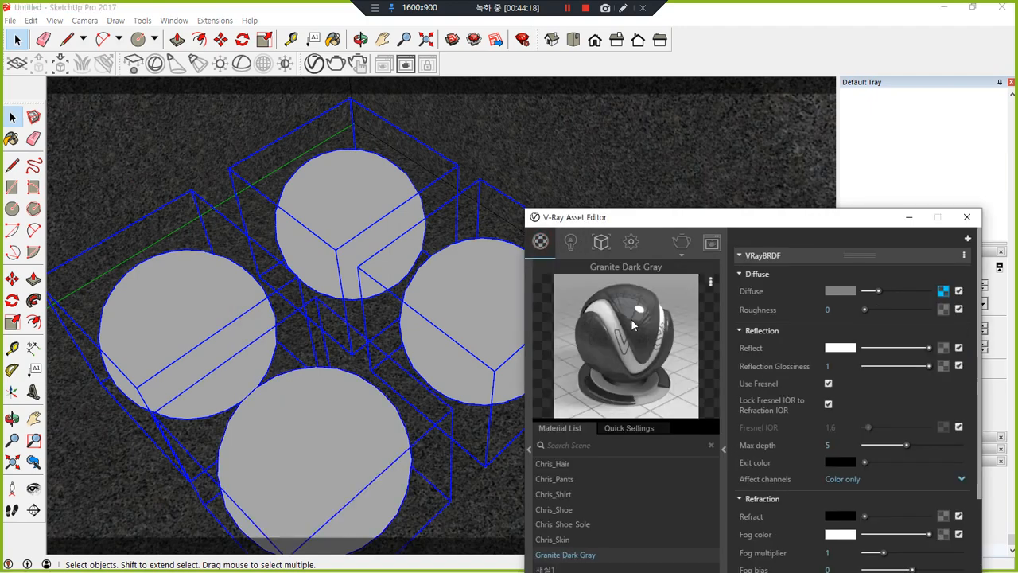
{"action": "right_click", "coordinate": [632, 322]}
{"action": "left_click", "coordinate": [665, 344]}
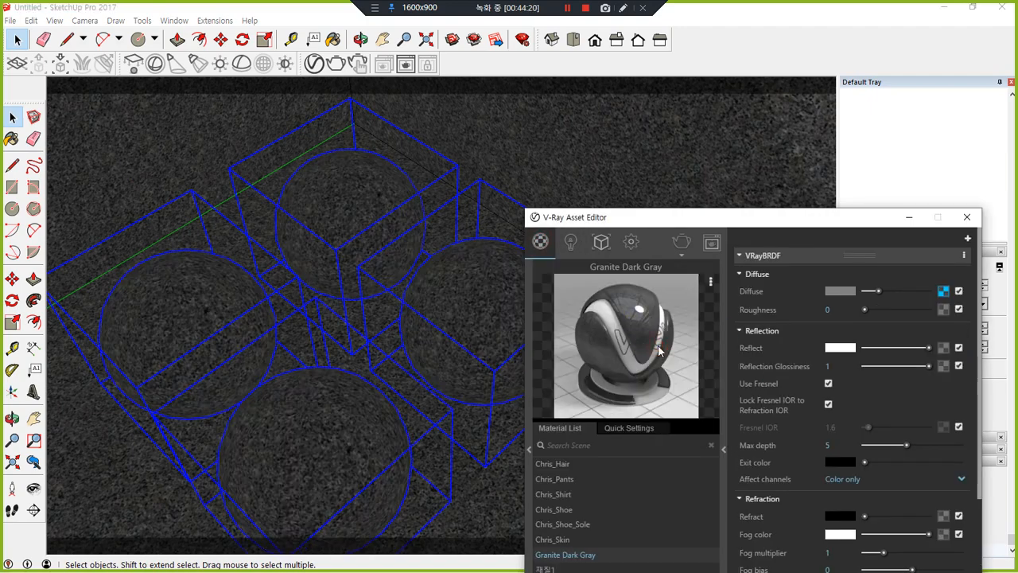
{"action": "scroll", "coordinate": [354, 302], "scroll_direction": "down", "scroll_amount": 8}
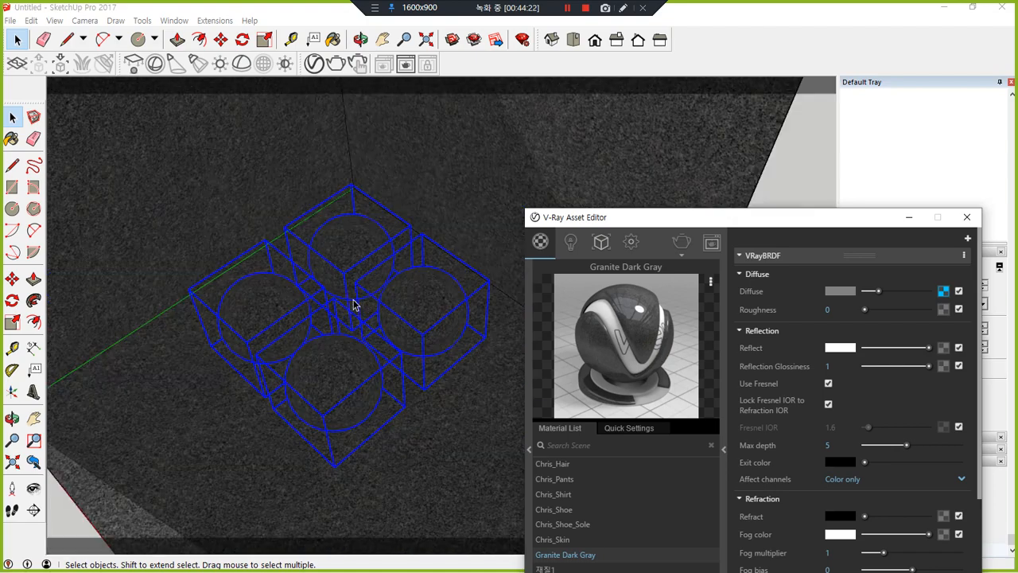
{"action": "left_click", "coordinate": [967, 218]}
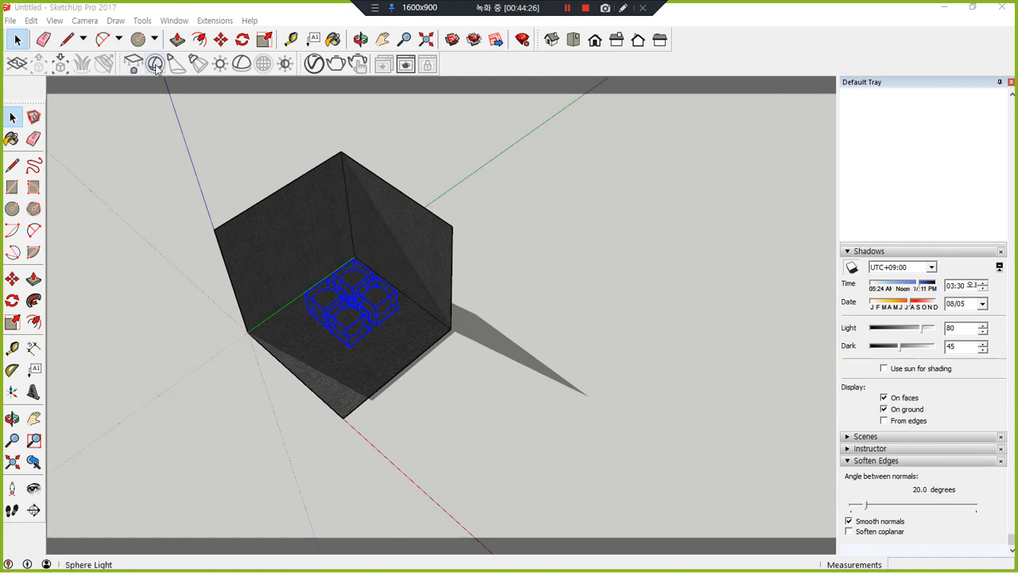
Place omni lights in front of the room's open side and move one straight up along the blue axis by about 1920 mm.
{"action": "left_click", "coordinate": [220, 64]}
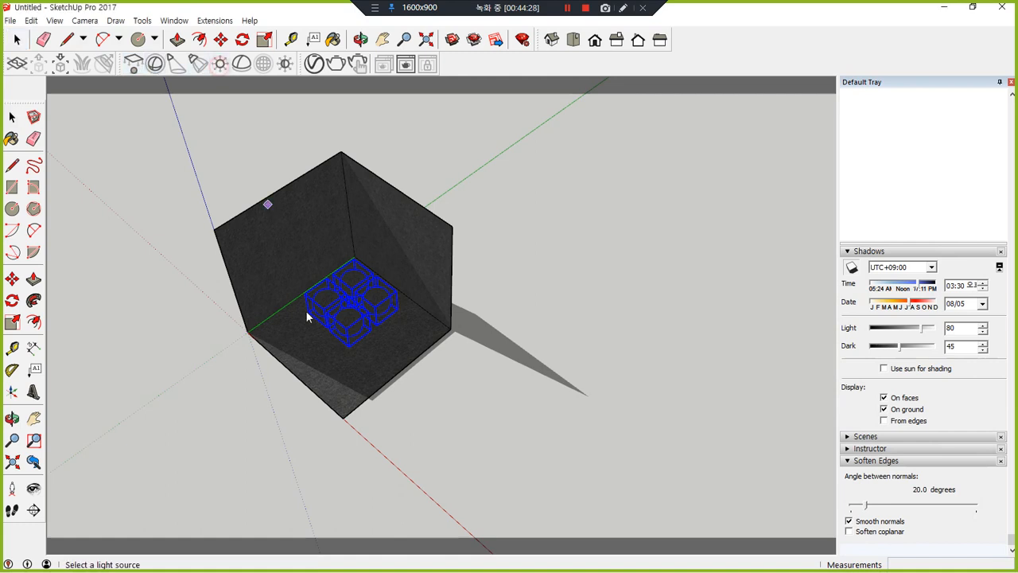
{"action": "left_click", "coordinate": [348, 494]}
{"action": "left_click", "coordinate": [337, 478]}
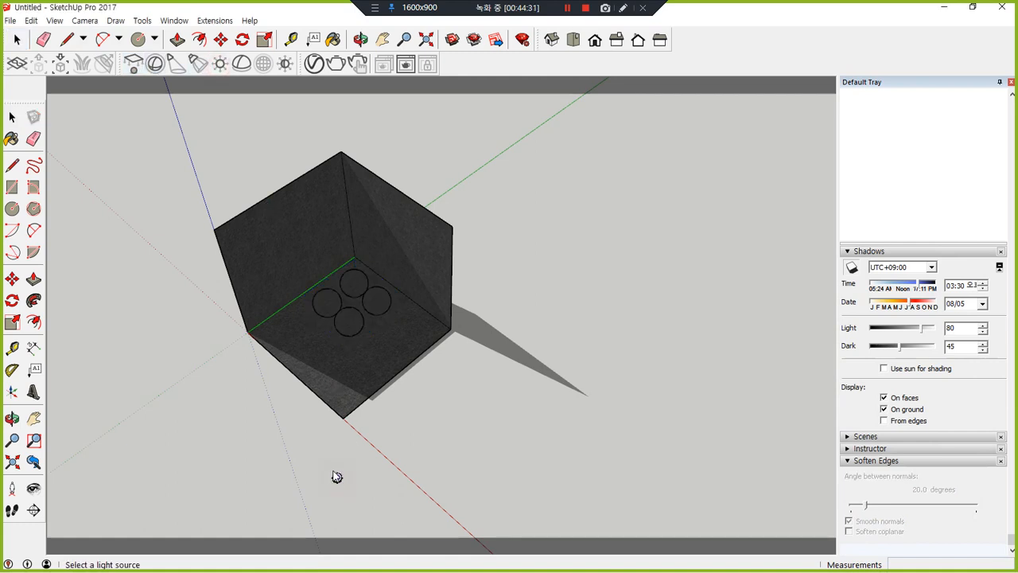
{"action": "key", "text": "m"}
{"action": "left_click", "coordinate": [337, 477]}
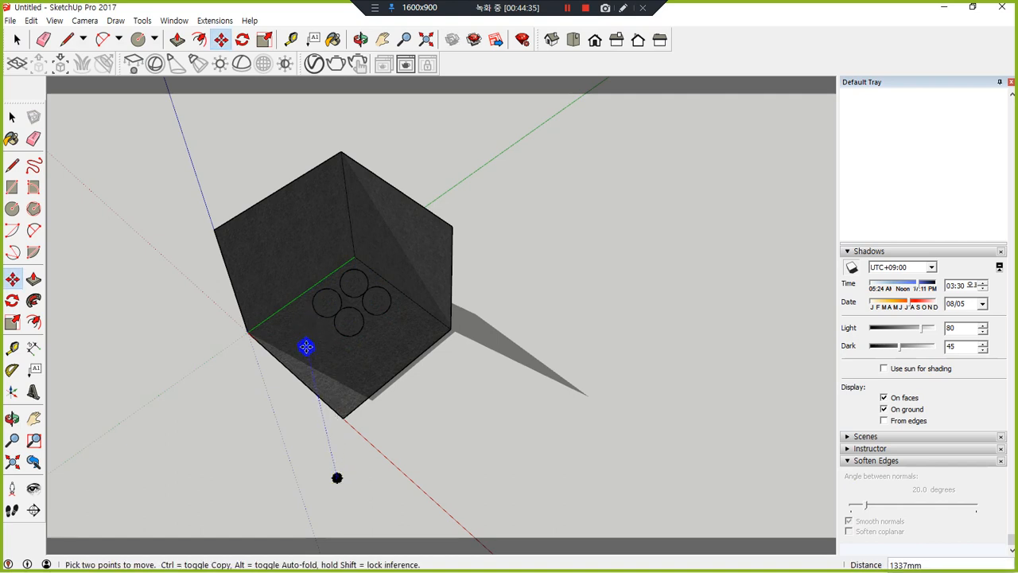
{"action": "left_click", "coordinate": [287, 262]}
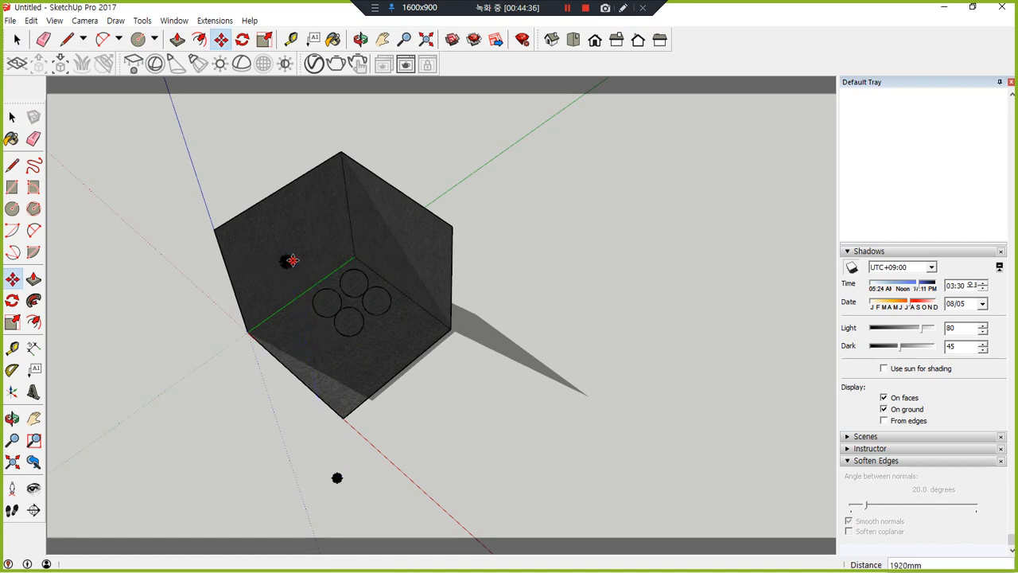
{"action": "key", "text": "space"}
{"action": "left_click", "coordinate": [337, 477]}
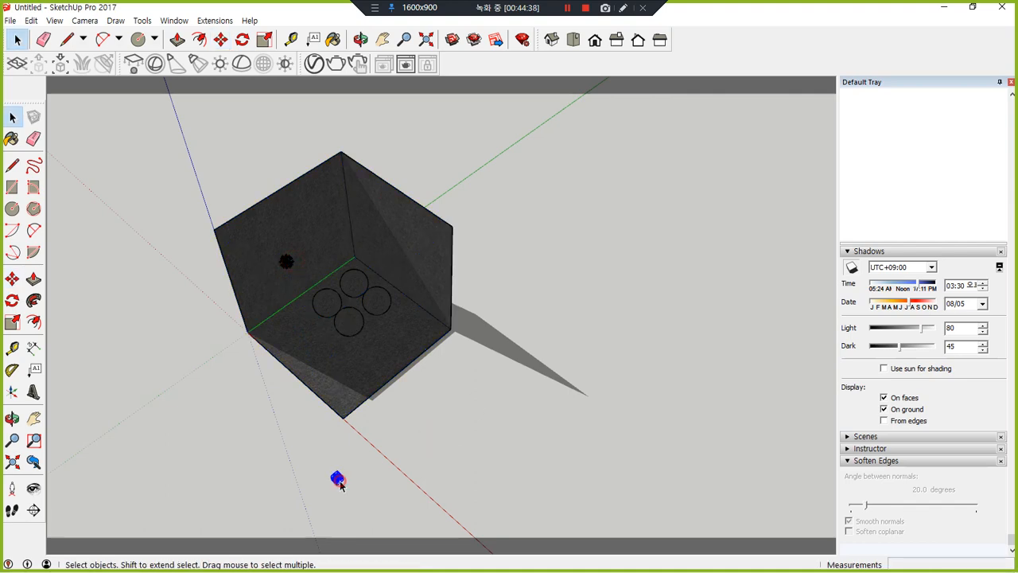
{"action": "key", "text": "Delete"}
{"action": "key", "text": "ctrl+z"}
Delete the raised omni light by removing the V-Ray Omni Light entry from the light assets.
{"action": "left_click", "coordinate": [314, 63]}
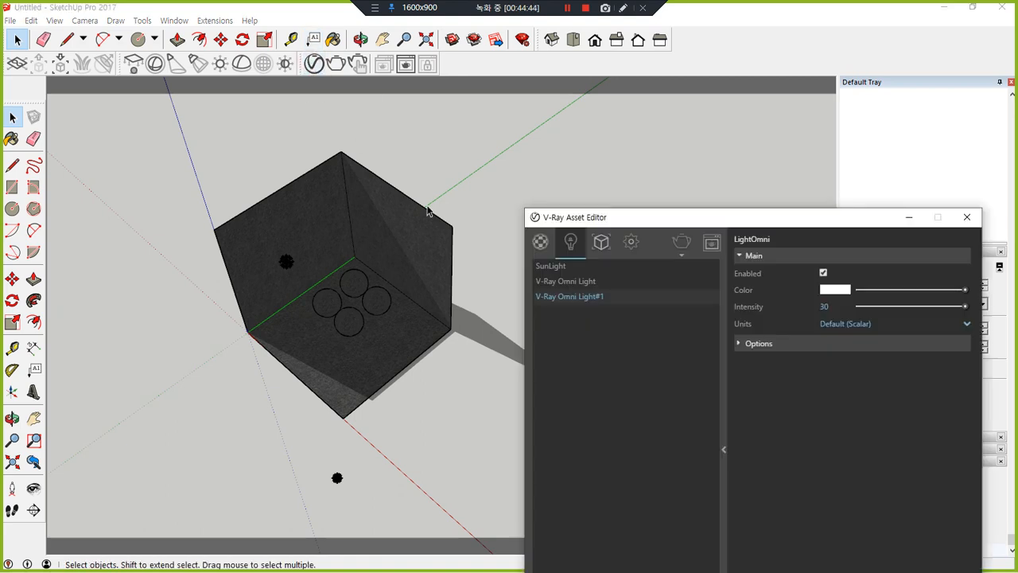
{"action": "right_click", "coordinate": [575, 283]}
{"action": "left_click", "coordinate": [602, 323]}
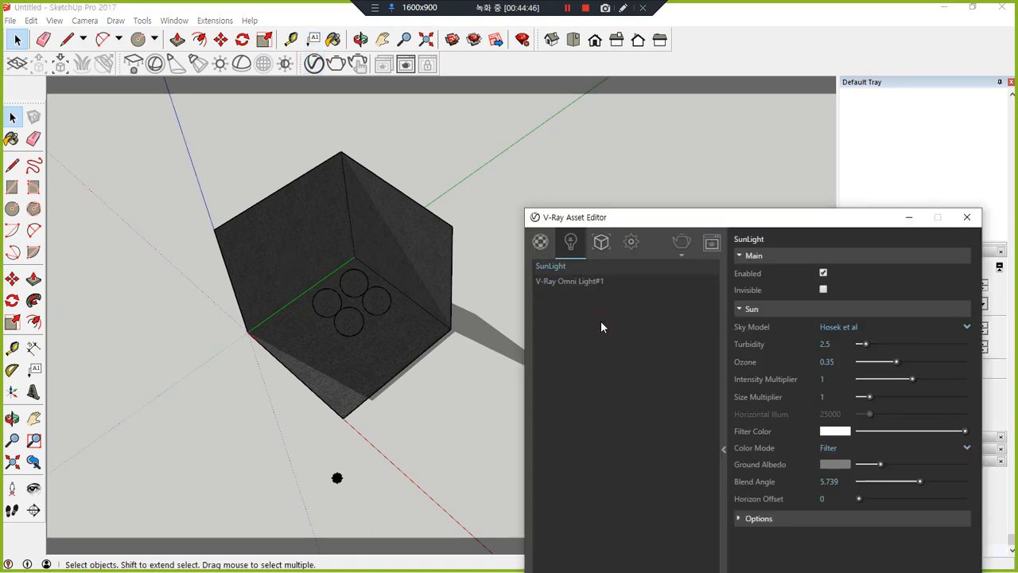
Move the remaining omni light straight up along the blue axis, using the wall's upper corner as the height reference.
{"action": "left_click", "coordinate": [337, 477]}
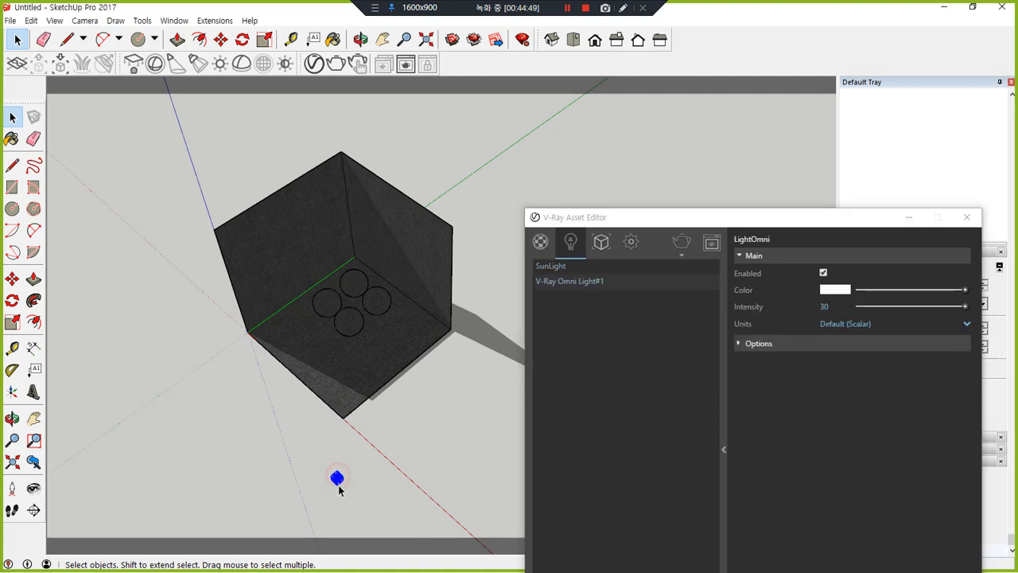
{"action": "key", "text": "m"}
{"action": "left_click", "coordinate": [337, 477]}
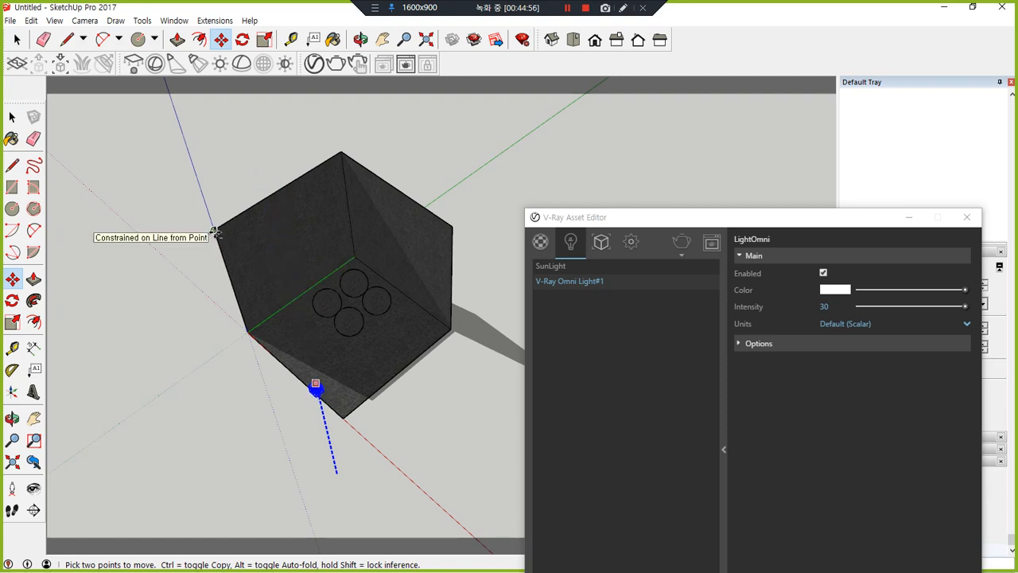
Frame the four granite spheres in a low close-up view of the room corner and render the scene.
{"action": "scroll", "coordinate": [295, 286], "scroll_direction": "up", "scroll_amount": 5}
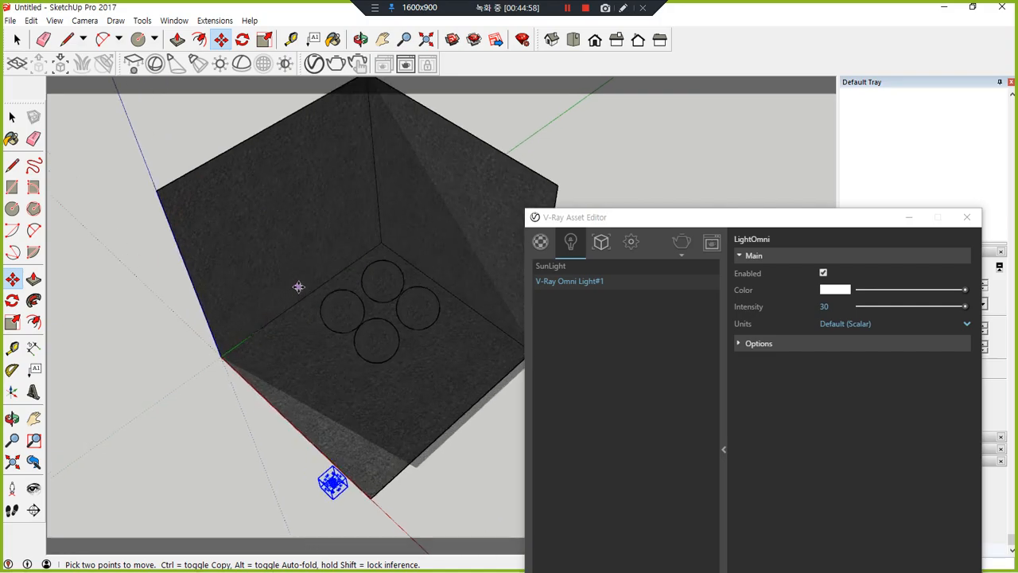
{"action": "scroll", "coordinate": [393, 307], "scroll_direction": "up", "scroll_amount": 5}
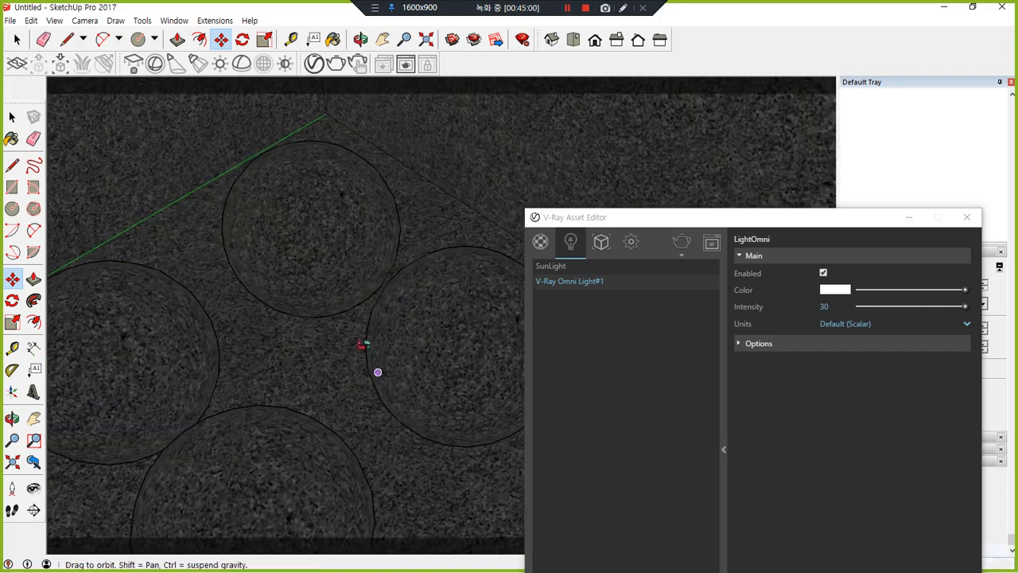
{"action": "scroll", "coordinate": [377, 366], "scroll_direction": "down", "scroll_amount": 2}
{"action": "scroll", "coordinate": [332, 335], "scroll_direction": "down", "scroll_amount": 4}
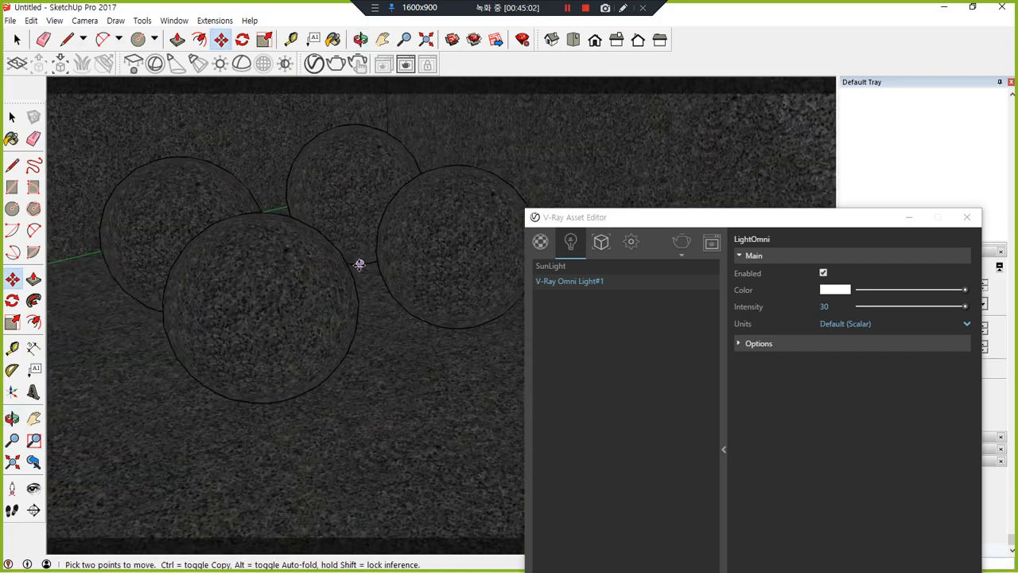
{"action": "left_click", "coordinate": [967, 216]}
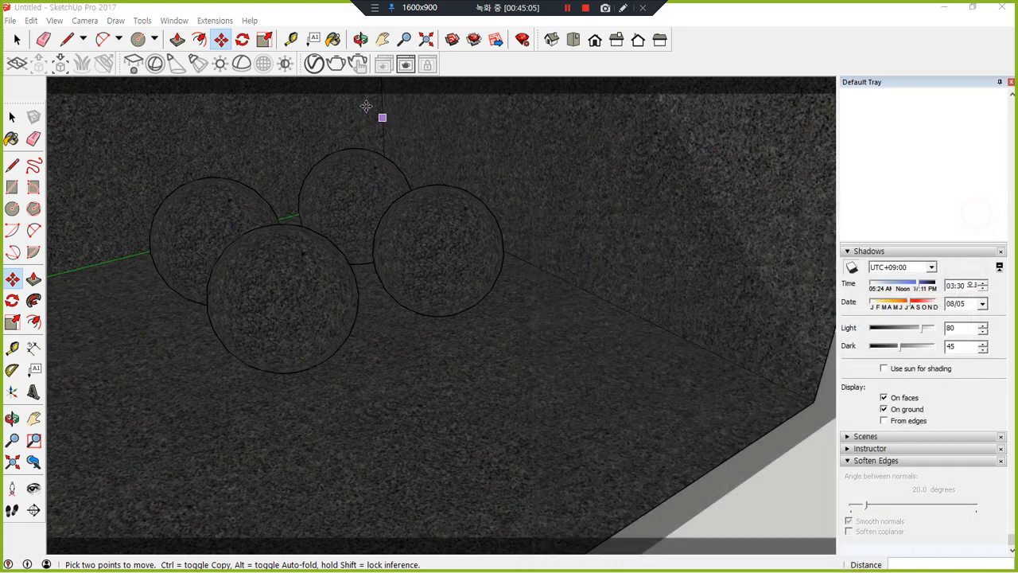
{"action": "middle_click_drag", "start_coordinate": [378, 136], "coordinate": [549, 273]}
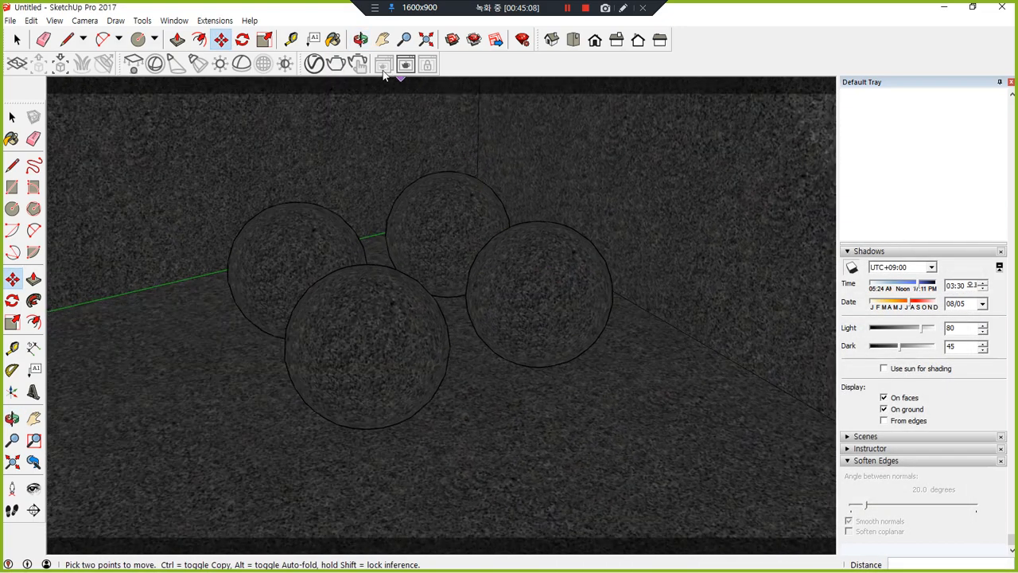
{"action": "left_click", "coordinate": [335, 64]}
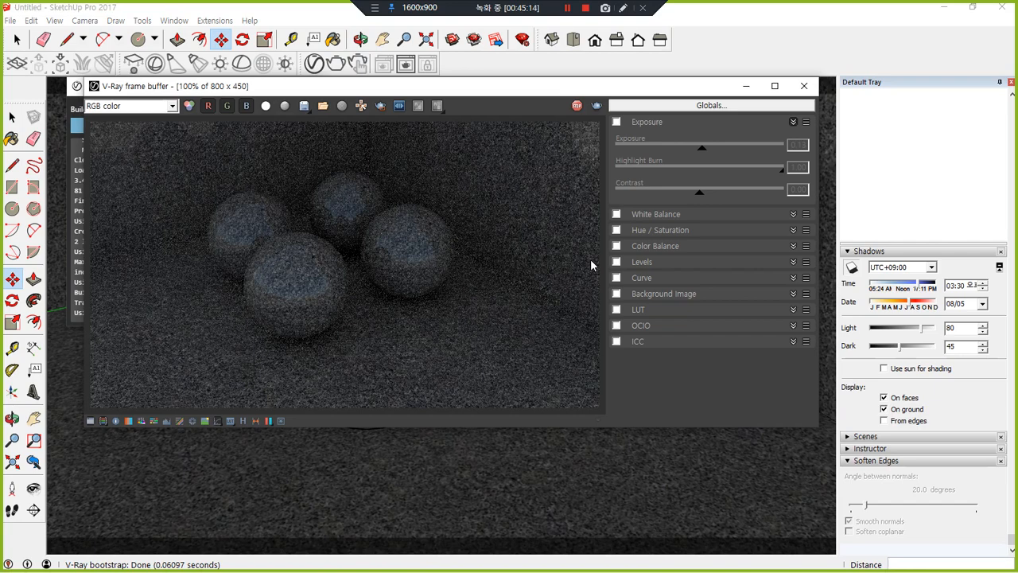
Turn on the frame buffer's exposure correction, raise the exposure to 3.30, and inspect the reflections on the rendered spheres.
{"action": "left_click", "coordinate": [616, 123]}
{"action": "left_click_drag", "start_coordinate": [724, 151], "coordinate": [760, 152]}
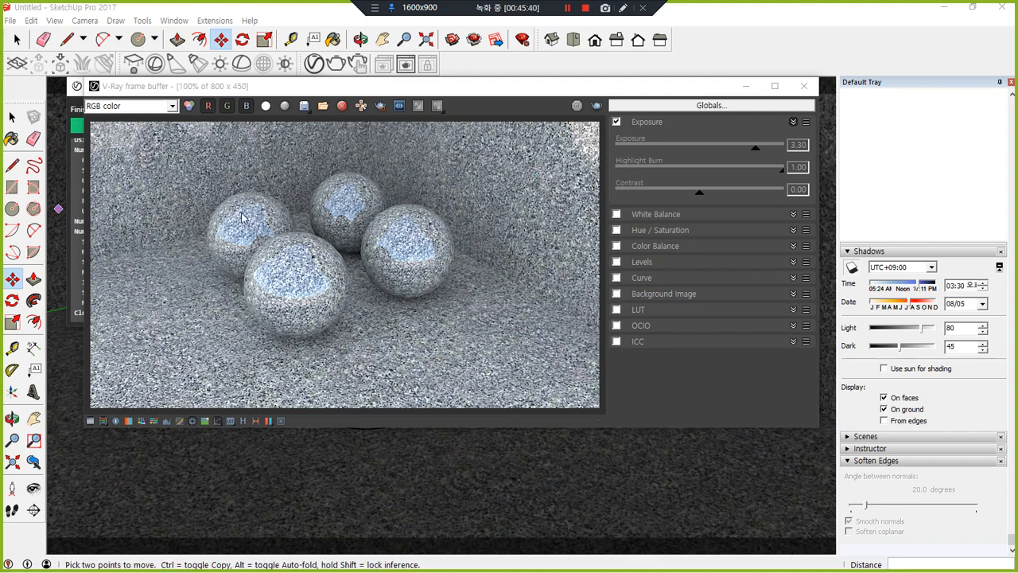
{"action": "scroll", "coordinate": [232, 219], "scroll_direction": "up", "scroll_amount": 1}
{"action": "scroll", "coordinate": [232, 219], "scroll_direction": "down", "scroll_amount": 1}
{"action": "left_click_drag", "start_coordinate": [760, 152], "coordinate": [780, 151]}
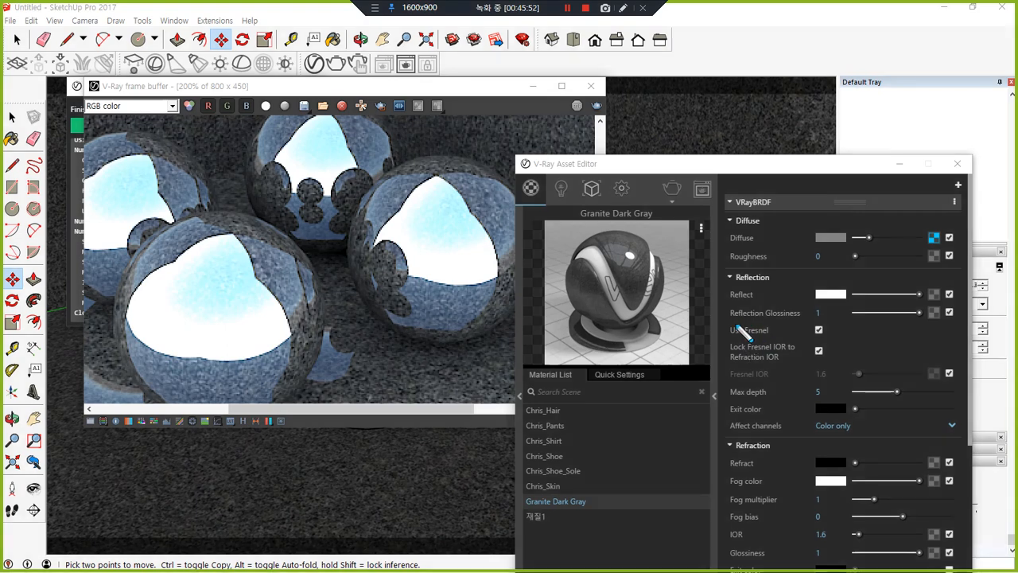
{"action": "left_click_drag", "start_coordinate": [723, 322], "coordinate": [961, 315]}
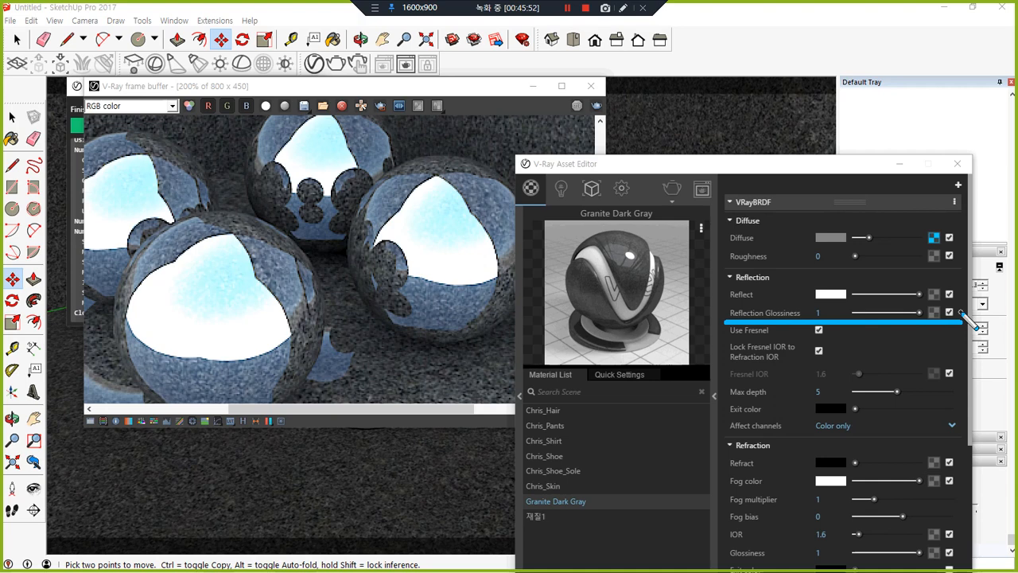
{"action": "key", "text": "ctrl+z"}
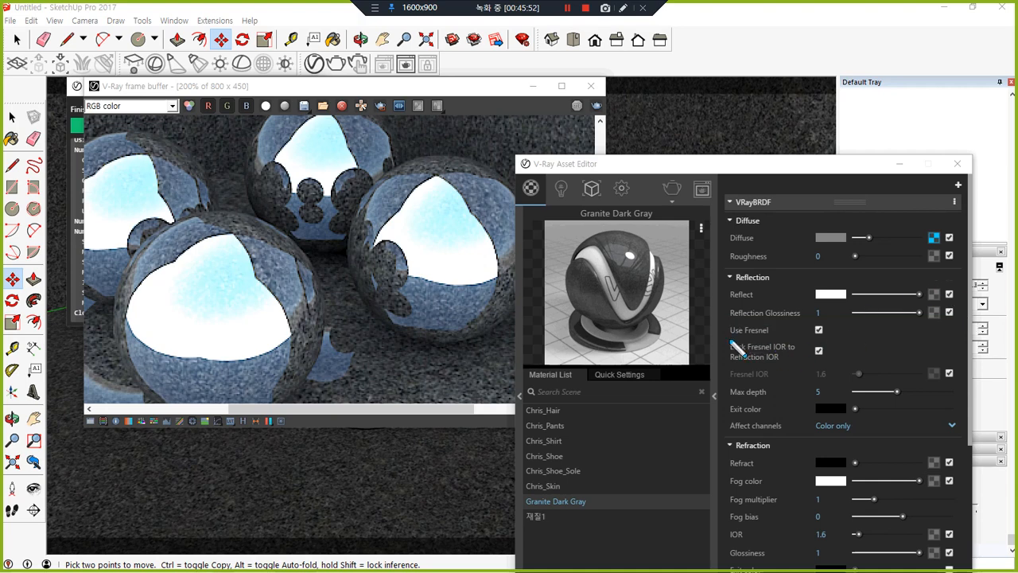
{"action": "left_click_drag", "start_coordinate": [724, 339], "coordinate": [840, 342]}
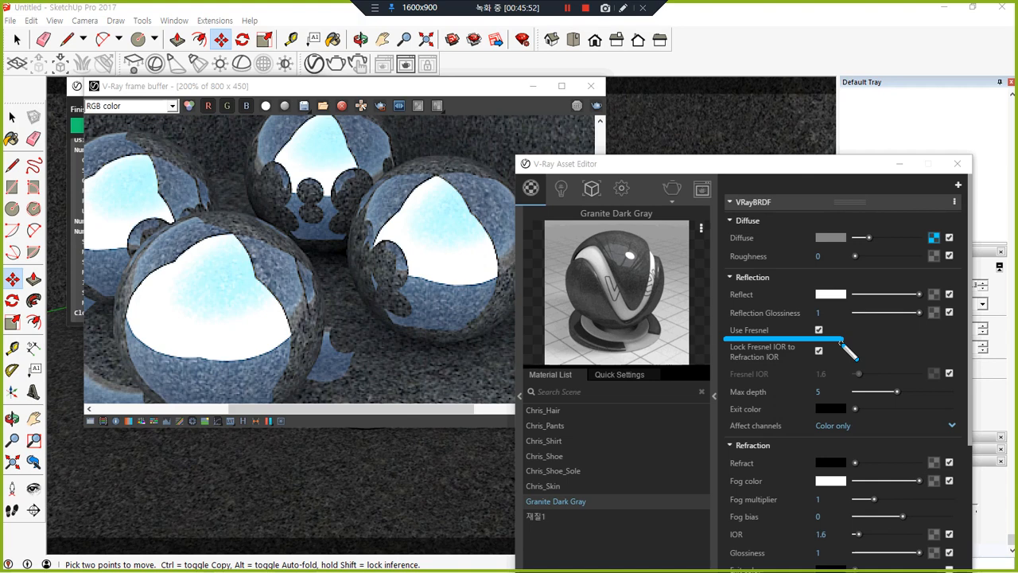
{"action": "key", "text": "ctrl+z"}
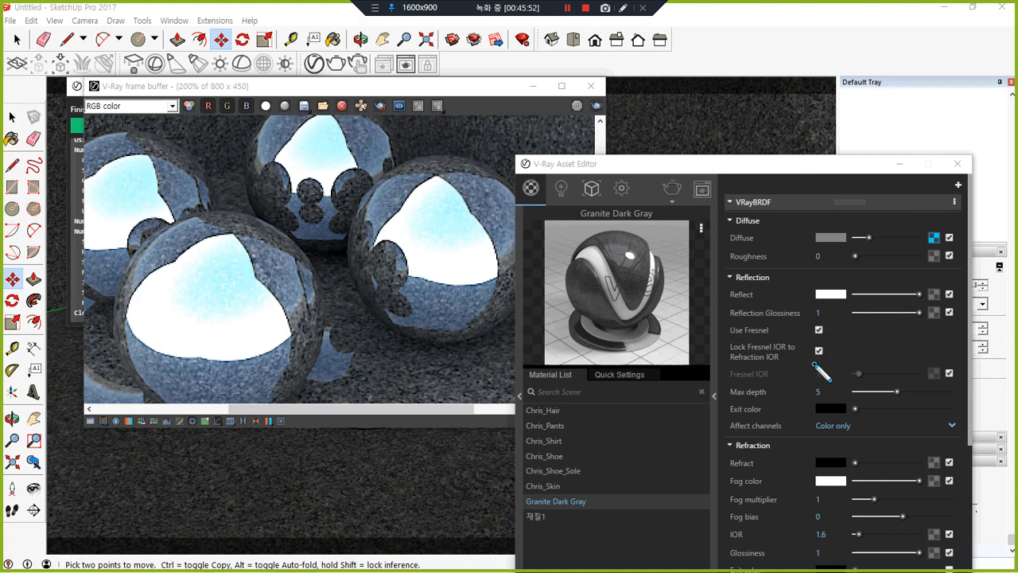
{"action": "mouse_move", "coordinate": [814, 366]}
{"action": "left_mouse_down"}
{"action": "mouse_move", "coordinate": [737, 365]}
{"action": "mouse_move", "coordinate": [791, 326]}
{"action": "mouse_move", "coordinate": [856, 363]}
{"action": "mouse_move", "coordinate": [788, 360]}
{"action": "left_mouse_up"}
{"action": "left_click_drag", "start_coordinate": [729, 405], "coordinate": [943, 404]}
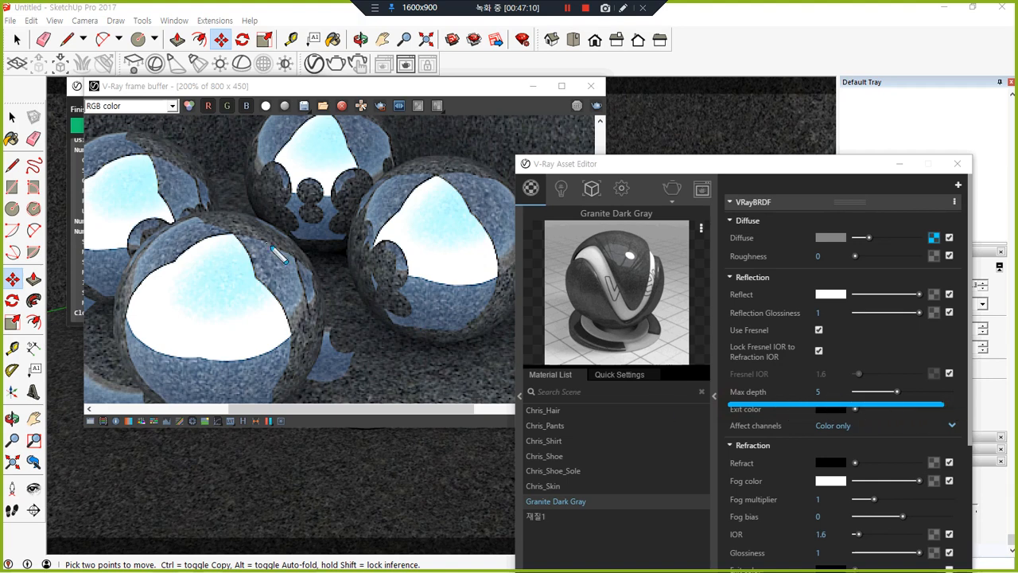
{"action": "mouse_move", "coordinate": [302, 120]}
{"action": "left_mouse_down"}
{"action": "mouse_move", "coordinate": [251, 179]}
{"action": "mouse_move", "coordinate": [322, 131]}
{"action": "left_mouse_up"}
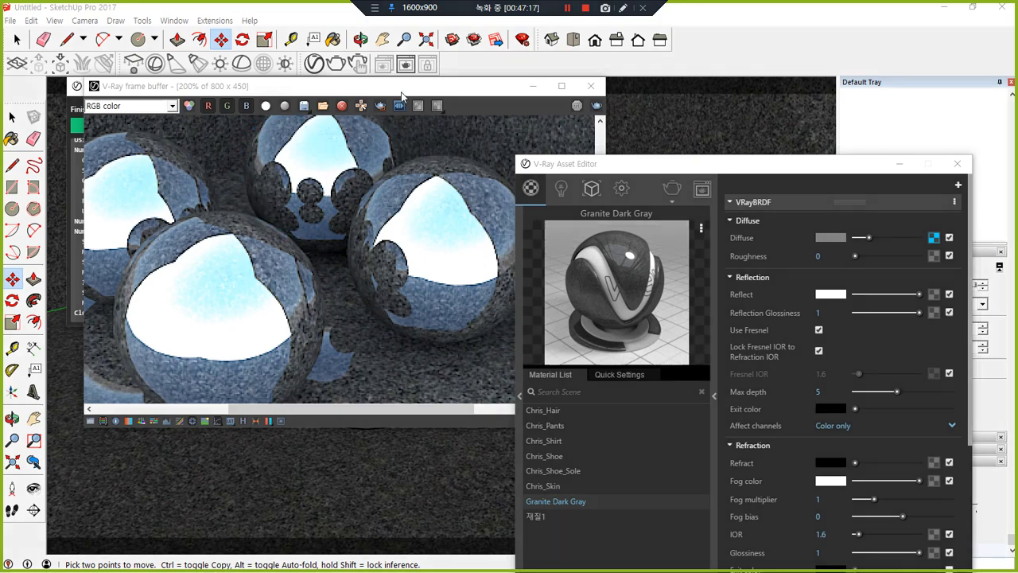
Show the frame buffer's color corrections again and set the exposure to 3.26.
{"action": "left_click", "coordinate": [402, 96]}
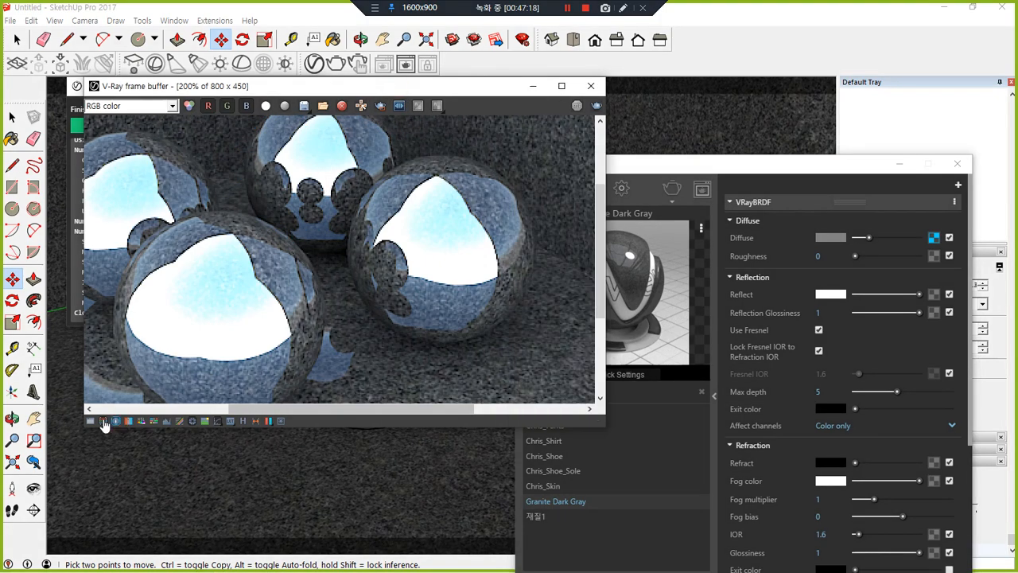
{"action": "left_click", "coordinate": [90, 421]}
{"action": "left_click_drag", "start_coordinate": [724, 157], "coordinate": [763, 151]}
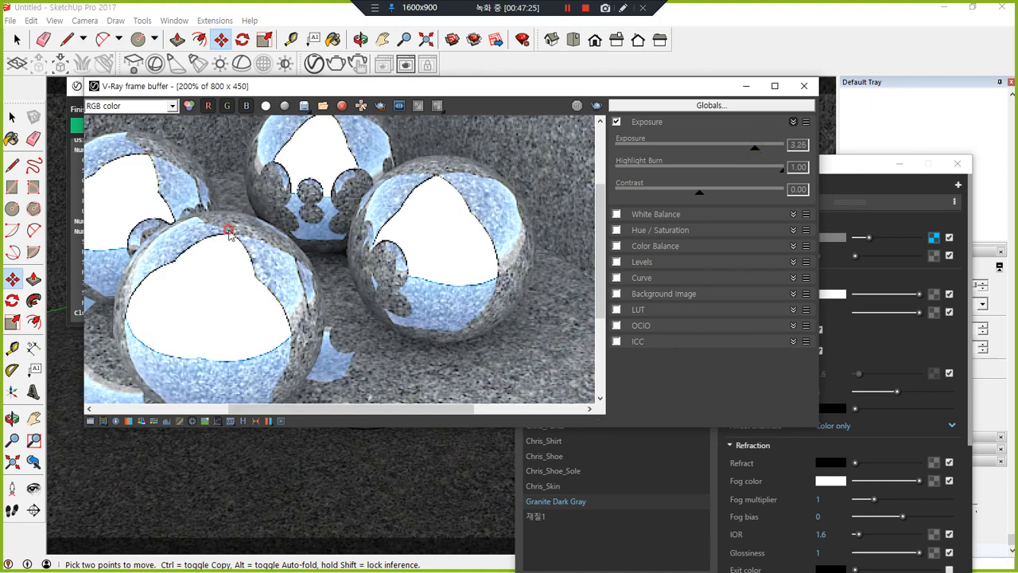
{"action": "mouse_move", "coordinate": [272, 213]}
{"action": "left_mouse_down"}
{"action": "mouse_move", "coordinate": [275, 164]}
{"action": "mouse_move", "coordinate": [296, 193]}
{"action": "left_mouse_up"}
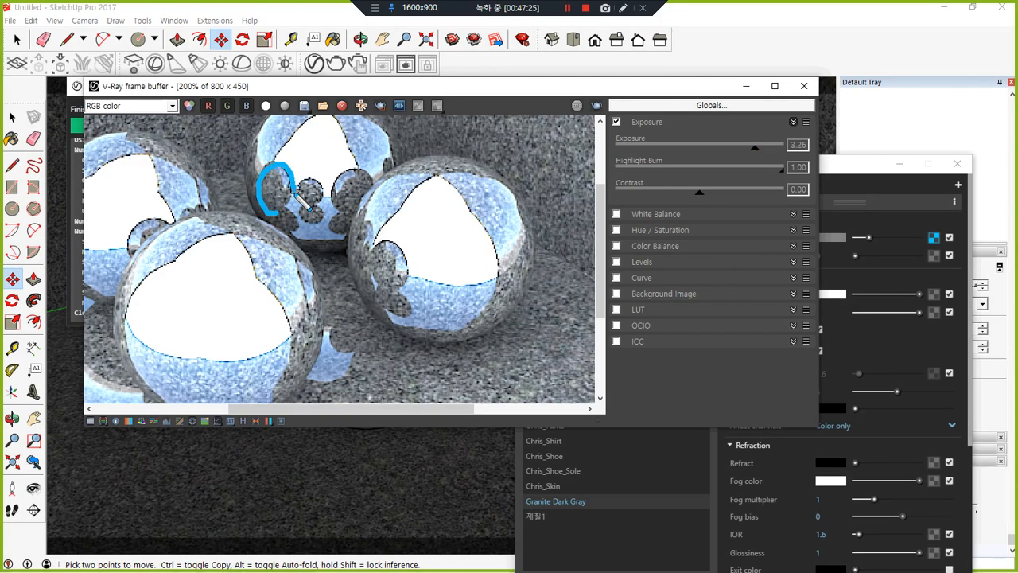
{"action": "left_click_drag", "start_coordinate": [274, 238], "coordinate": [260, 293]}
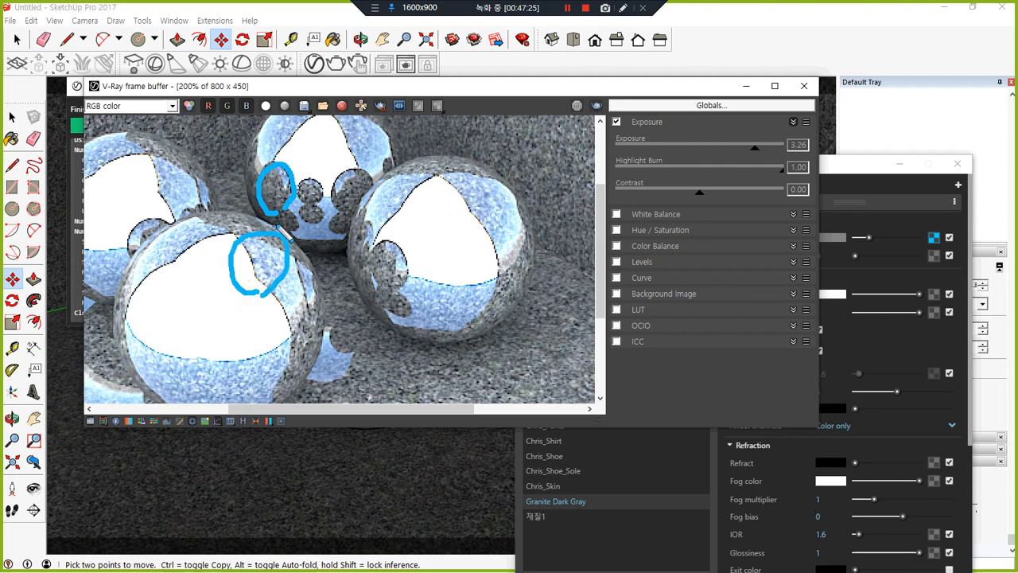
{"action": "key", "text": "Delete"}
{"action": "mouse_move", "coordinate": [278, 191]}
{"action": "left_mouse_down"}
{"action": "mouse_move", "coordinate": [273, 167]}
{"action": "mouse_move", "coordinate": [289, 195]}
{"action": "left_mouse_up"}
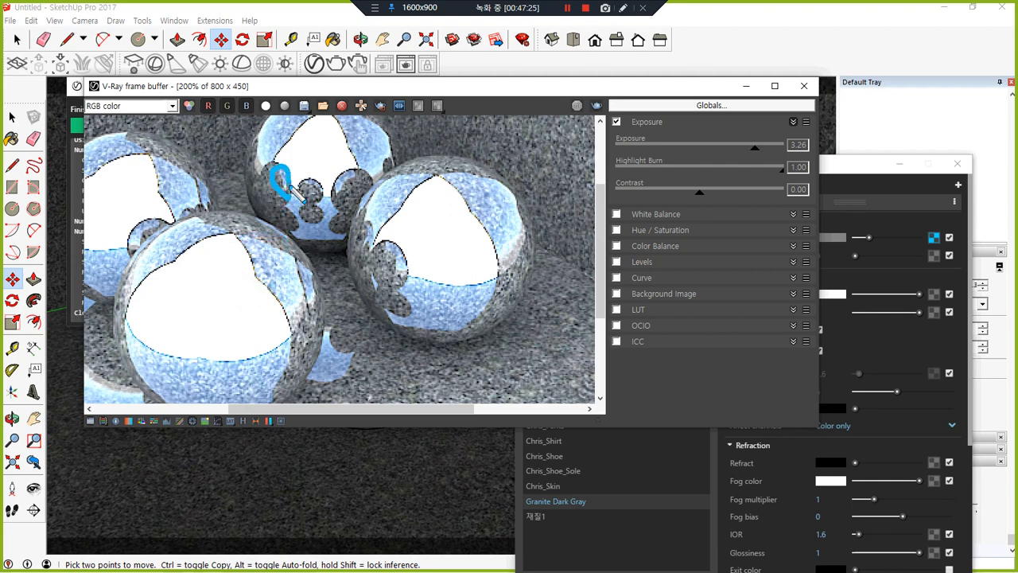
{"action": "mouse_move", "coordinate": [278, 276]}
{"action": "left_mouse_down"}
{"action": "mouse_move", "coordinate": [265, 267]}
{"action": "mouse_move", "coordinate": [284, 280]}
{"action": "left_mouse_up"}
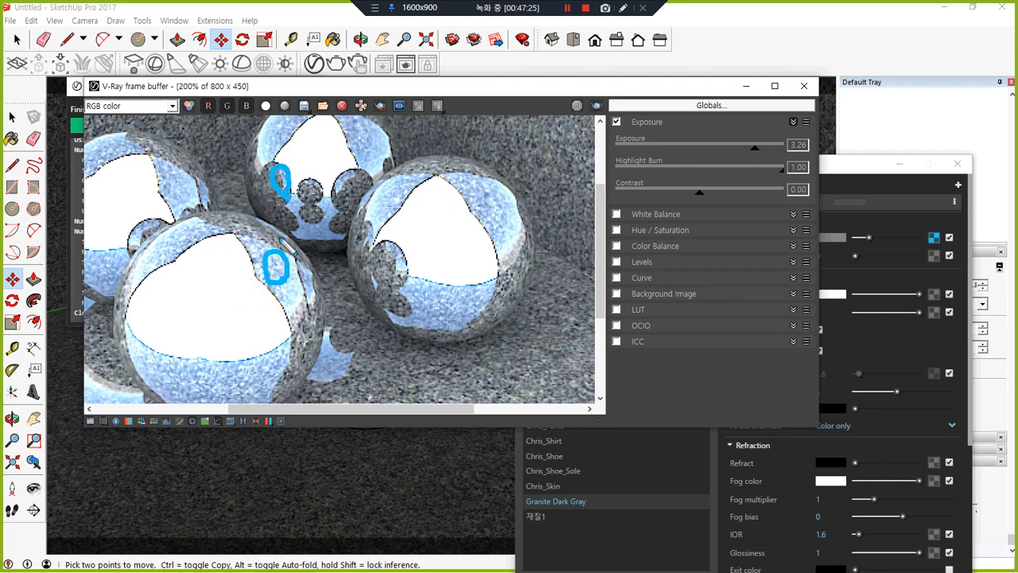
Hide the frame buffer's color corrections and review the Max depth, Exit color and Affect channels reflection settings of Granite Dark Gray.
{"action": "key", "text": "Delete"}
{"action": "mouse_move", "coordinate": [277, 199]}
{"action": "left_mouse_down"}
{"action": "mouse_move", "coordinate": [263, 239]}
{"action": "mouse_move", "coordinate": [282, 254]}
{"action": "mouse_move", "coordinate": [290, 193]}
{"action": "mouse_move", "coordinate": [293, 210]}
{"action": "left_mouse_up"}
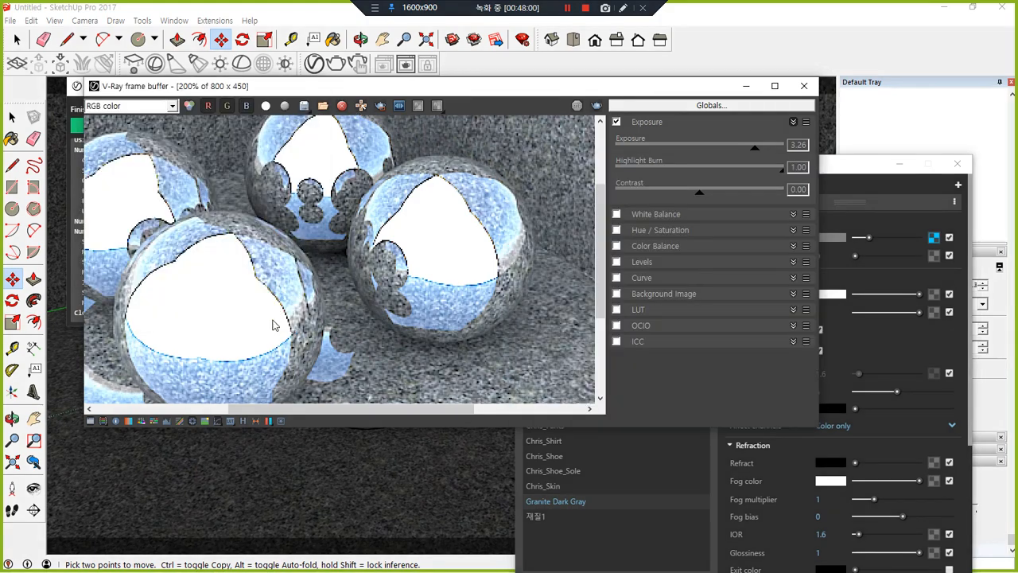
{"action": "left_click", "coordinate": [90, 420]}
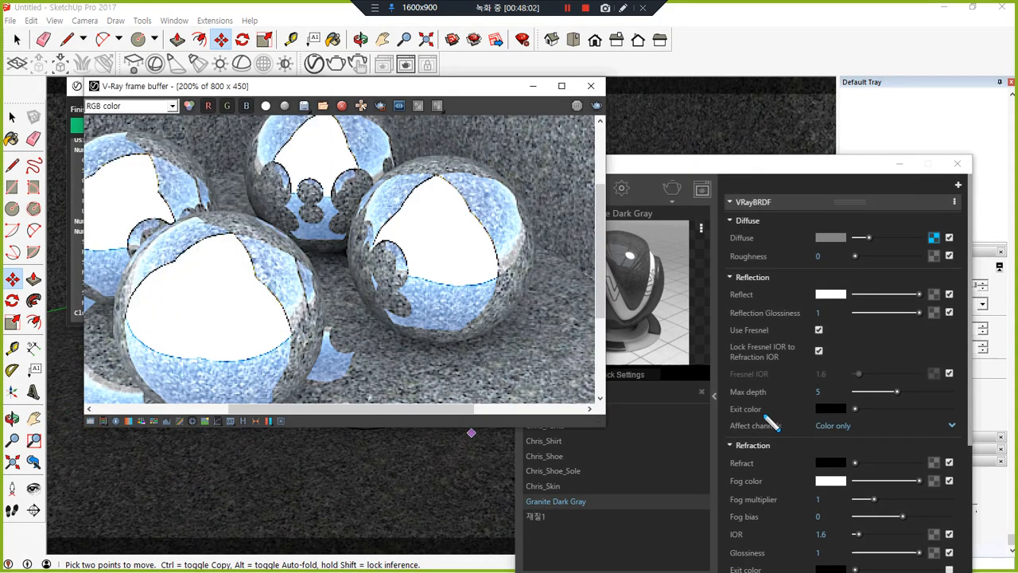
{"action": "left_click_drag", "start_coordinate": [747, 406], "coordinate": [935, 405]}
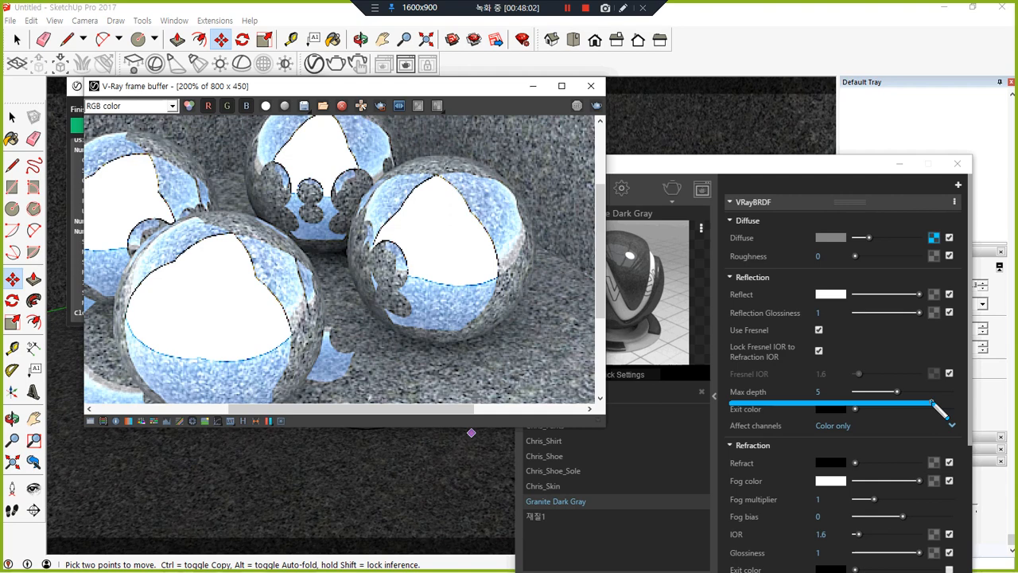
{"action": "left_click_drag", "start_coordinate": [729, 422], "coordinate": [932, 422]}
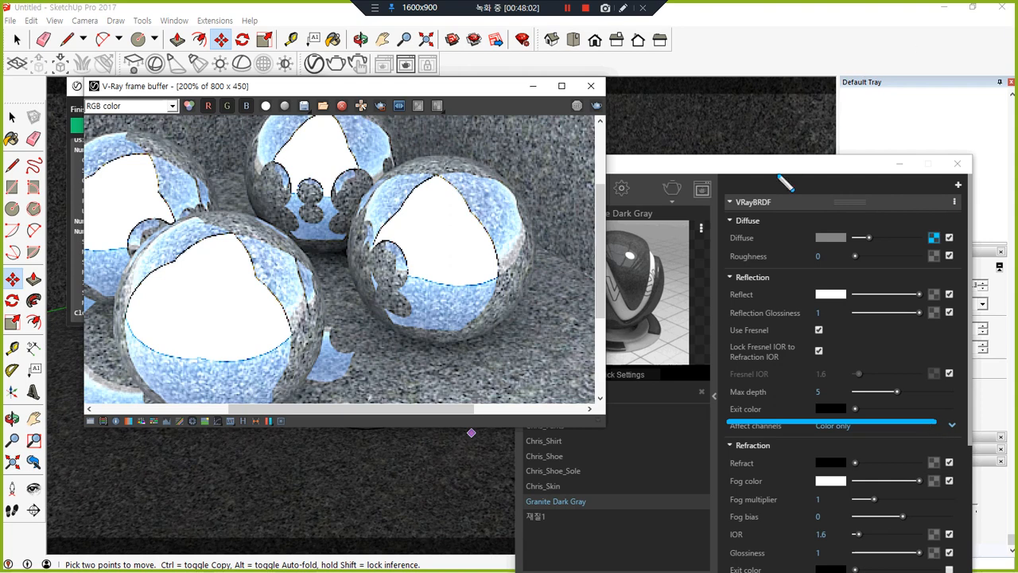
{"action": "mouse_move", "coordinate": [938, 302]}
{"action": "left_mouse_down"}
{"action": "mouse_move", "coordinate": [805, 312]}
{"action": "mouse_move", "coordinate": [952, 312]}
{"action": "left_mouse_up"}
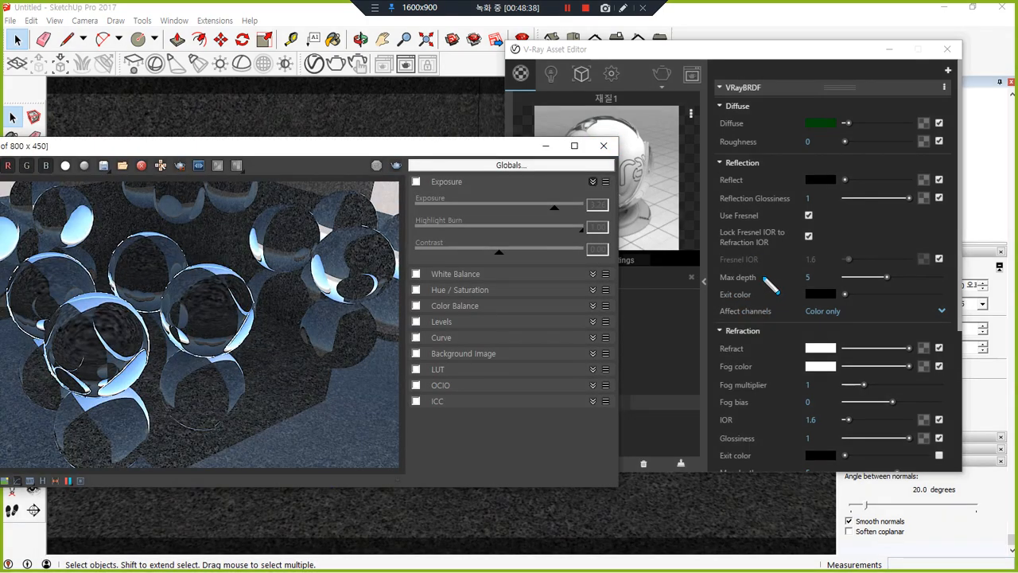
Review the refraction parameters of material 재질1, including fog, IOR, Glossiness, Exit color and Max depth, alongside the rendered glass spheres.
{"action": "scroll", "coordinate": [783, 373], "scroll_direction": "down", "scroll_amount": 4}
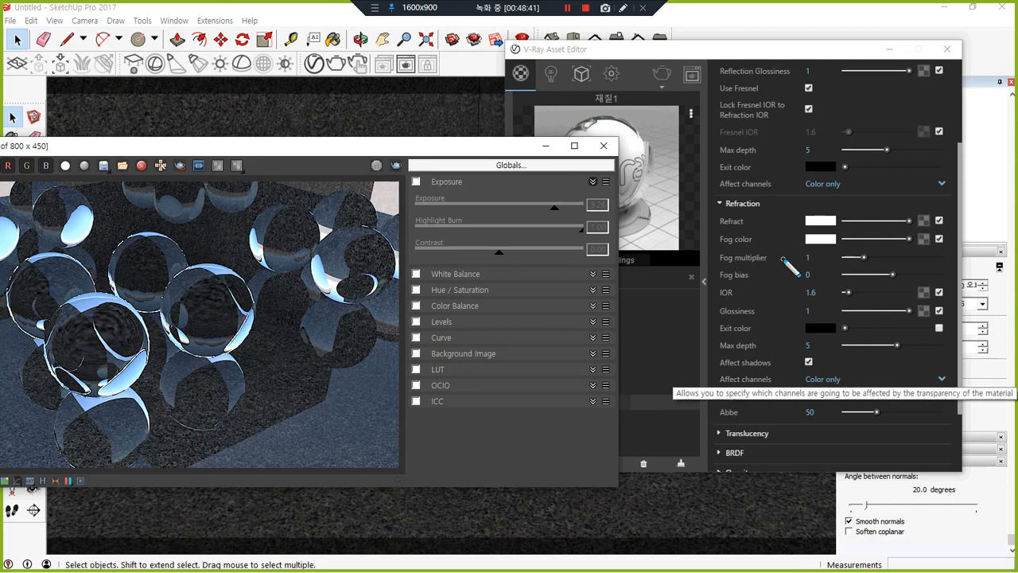
{"action": "mouse_move", "coordinate": [778, 270]}
{"action": "left_mouse_down"}
{"action": "mouse_move", "coordinate": [728, 263]}
{"action": "mouse_move", "coordinate": [795, 227]}
{"action": "mouse_move", "coordinate": [832, 225]}
{"action": "left_mouse_up"}
{"action": "mouse_move", "coordinate": [243, 370]}
{"action": "left_mouse_down"}
{"action": "mouse_move", "coordinate": [148, 310]}
{"action": "mouse_move", "coordinate": [296, 333]}
{"action": "mouse_move", "coordinate": [240, 370]}
{"action": "left_mouse_up"}
{"action": "key", "text": "Escape"}
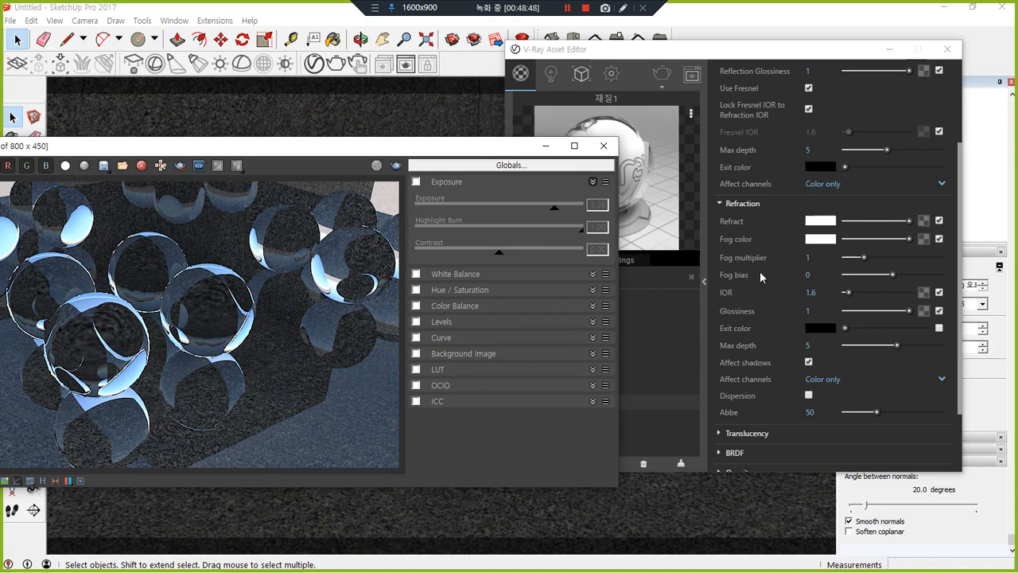
{"action": "key", "text": "ctrl+shift+d"}
{"action": "left_click_drag", "start_coordinate": [720, 301], "coordinate": [939, 303]}
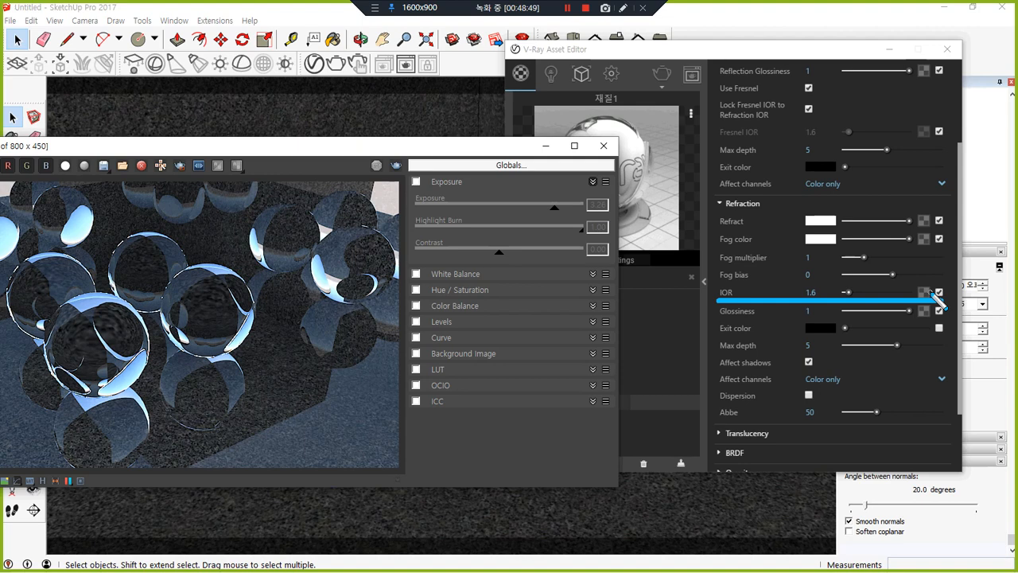
{"action": "left_click_drag", "start_coordinate": [720, 361], "coordinate": [909, 353]}
{"action": "mouse_move", "coordinate": [467, 111]}
{"action": "left_mouse_down"}
{"action": "mouse_move", "coordinate": [306, 189]}
{"action": "mouse_move", "coordinate": [287, 274]}
{"action": "mouse_move", "coordinate": [331, 338]}
{"action": "mouse_move", "coordinate": [296, 383]}
{"action": "left_mouse_up"}
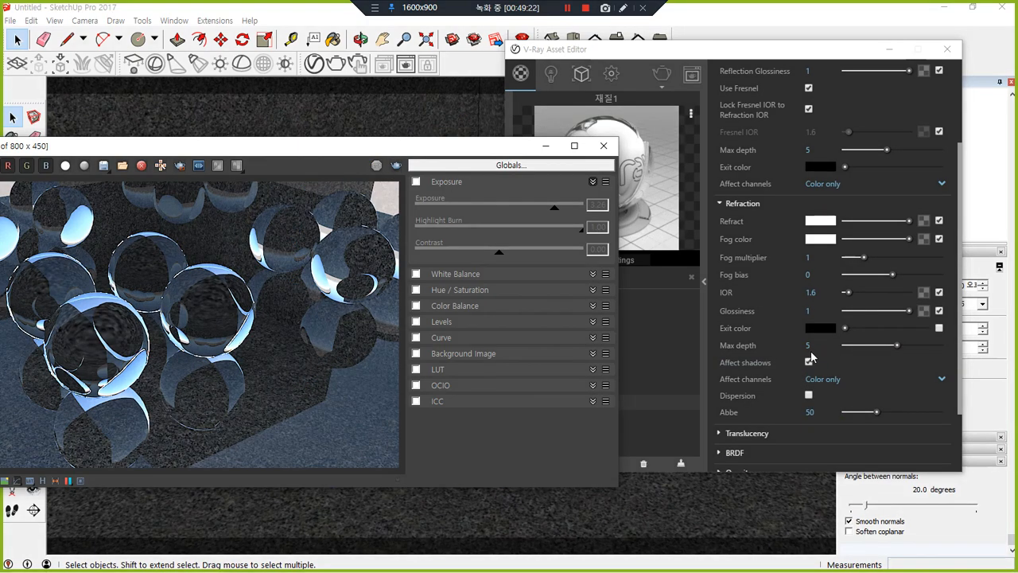
{"action": "mouse_move", "coordinate": [809, 358]}
{"action": "left_mouse_down"}
{"action": "mouse_move", "coordinate": [794, 323]}
{"action": "mouse_move", "coordinate": [833, 350]}
{"action": "mouse_move", "coordinate": [813, 363]}
{"action": "left_mouse_up"}
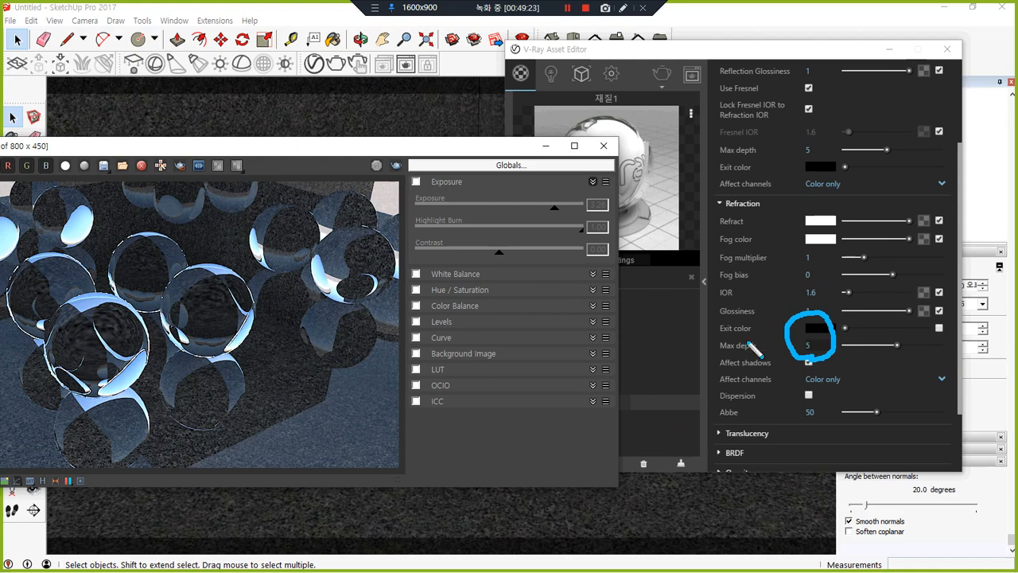
{"action": "key", "text": "Escape"}
Set the refraction IOR of material 재질1 to 2.4 and render the spheres.
{"action": "left_click_drag", "start_coordinate": [819, 293], "coordinate": [788, 296]}
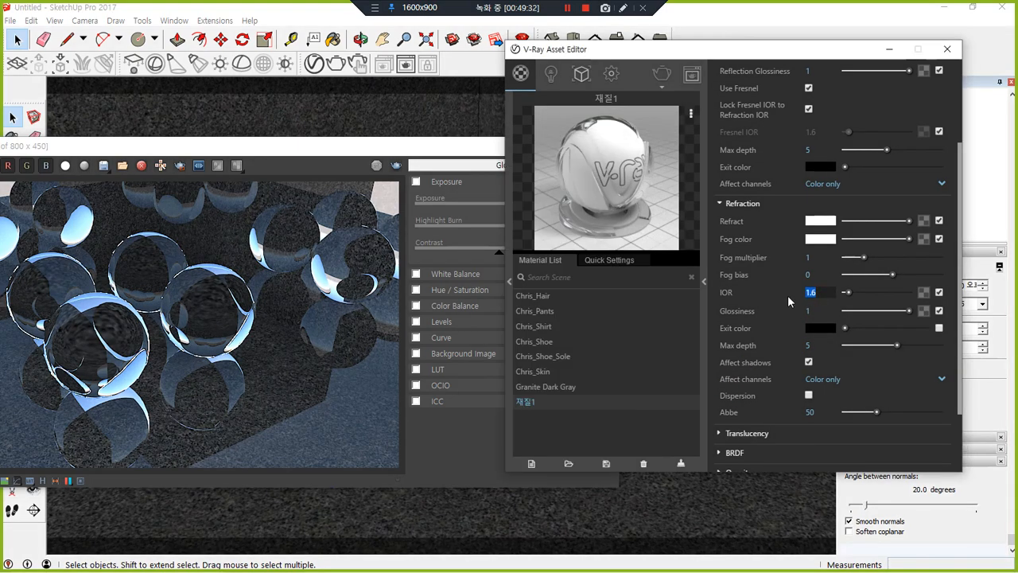
{"action": "type", "text": "2.4"}
{"action": "key", "text": "Return"}
{"action": "left_click", "coordinate": [400, 170]}
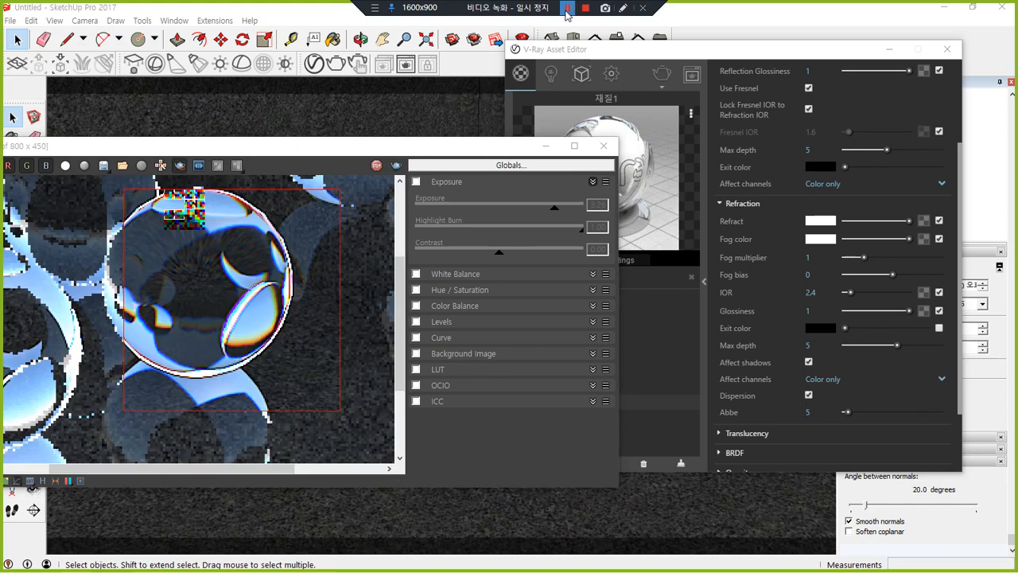
{"action": "left_click", "coordinate": [567, 11]}
{"action": "left_click", "coordinate": [568, 8]}
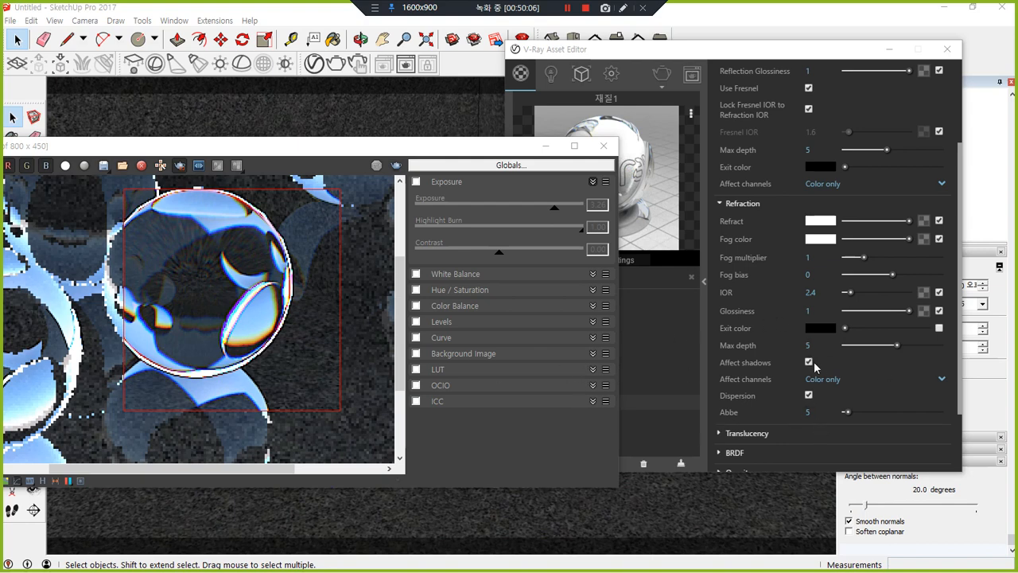
Examine the colored fringes on the rendered glass sphere in relation to the material's Dispersion and Abbe settings.
{"action": "left_click_drag", "start_coordinate": [724, 405], "coordinate": [933, 406]}
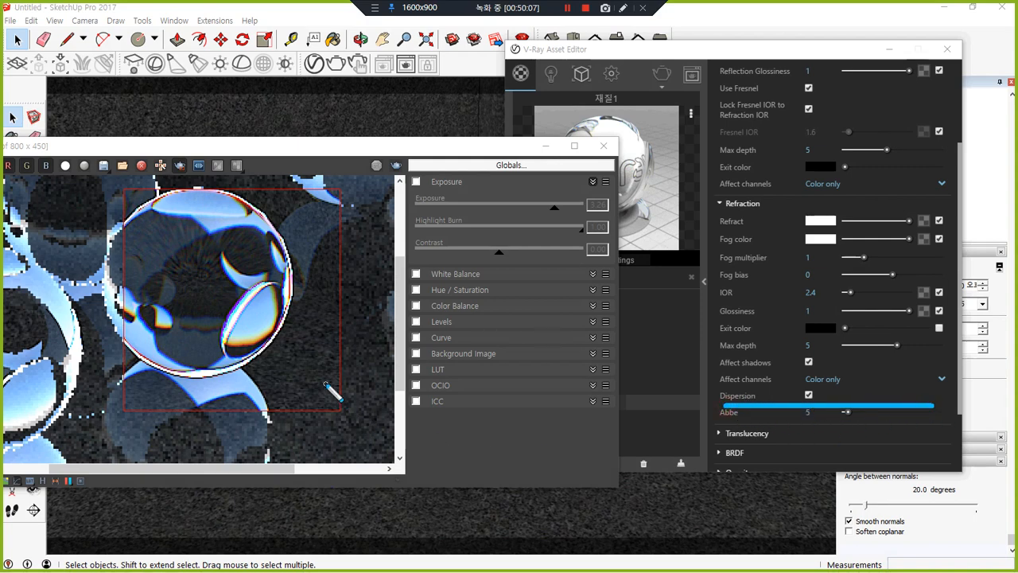
{"action": "mouse_move", "coordinate": [277, 369]}
{"action": "left_mouse_down"}
{"action": "mouse_move", "coordinate": [239, 373]}
{"action": "mouse_move", "coordinate": [283, 256]}
{"action": "mouse_move", "coordinate": [353, 401]}
{"action": "mouse_move", "coordinate": [309, 404]}
{"action": "left_mouse_up"}
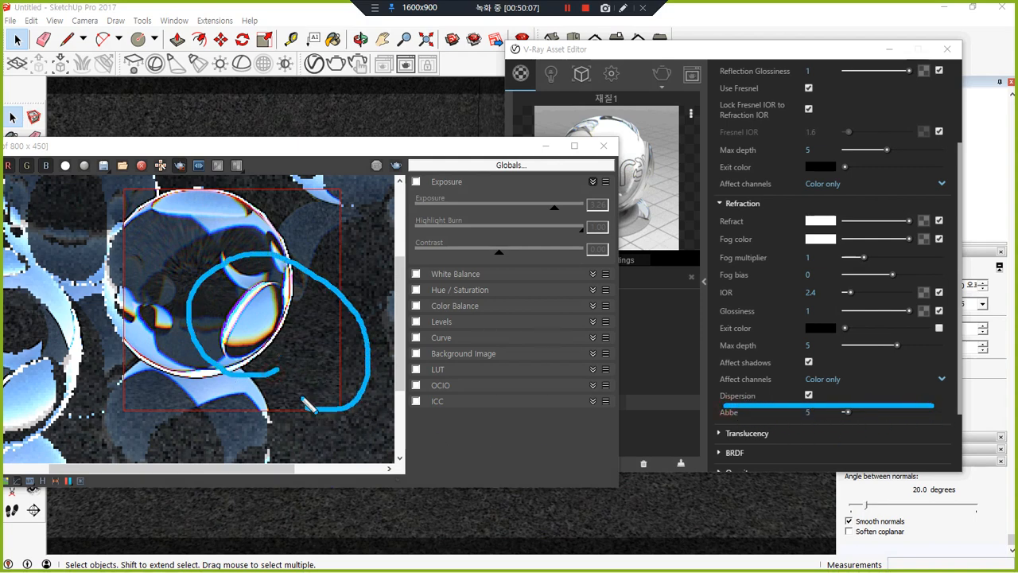
{"action": "mouse_move", "coordinate": [718, 154]}
{"action": "left_mouse_down"}
{"action": "mouse_move", "coordinate": [761, 255]}
{"action": "mouse_move", "coordinate": [715, 153]}
{"action": "left_mouse_up"}
{"action": "mouse_move", "coordinate": [497, 193]}
{"action": "left_mouse_down"}
{"action": "mouse_move", "coordinate": [696, 175]}
{"action": "mouse_move", "coordinate": [939, 208]}
{"action": "left_mouse_up"}
{"action": "mouse_move", "coordinate": [738, 184]}
{"action": "left_mouse_down"}
{"action": "mouse_move", "coordinate": [911, 326]}
{"action": "mouse_move", "coordinate": [911, 238]}
{"action": "left_mouse_up"}
{"action": "left_click_drag", "start_coordinate": [827, 213], "coordinate": [911, 266]}
{"action": "left_click_drag", "start_coordinate": [835, 235], "coordinate": [910, 306]}
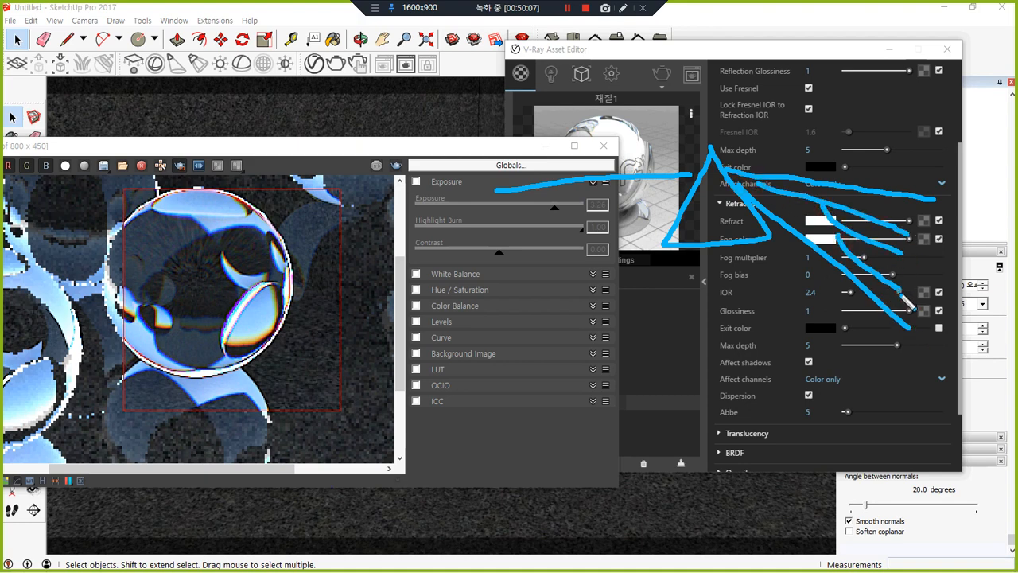
{"action": "mouse_move", "coordinate": [938, 371]}
{"action": "left_mouse_down"}
{"action": "mouse_move", "coordinate": [915, 370]}
{"action": "mouse_move", "coordinate": [955, 191]}
{"action": "mouse_move", "coordinate": [937, 338]}
{"action": "left_mouse_up"}
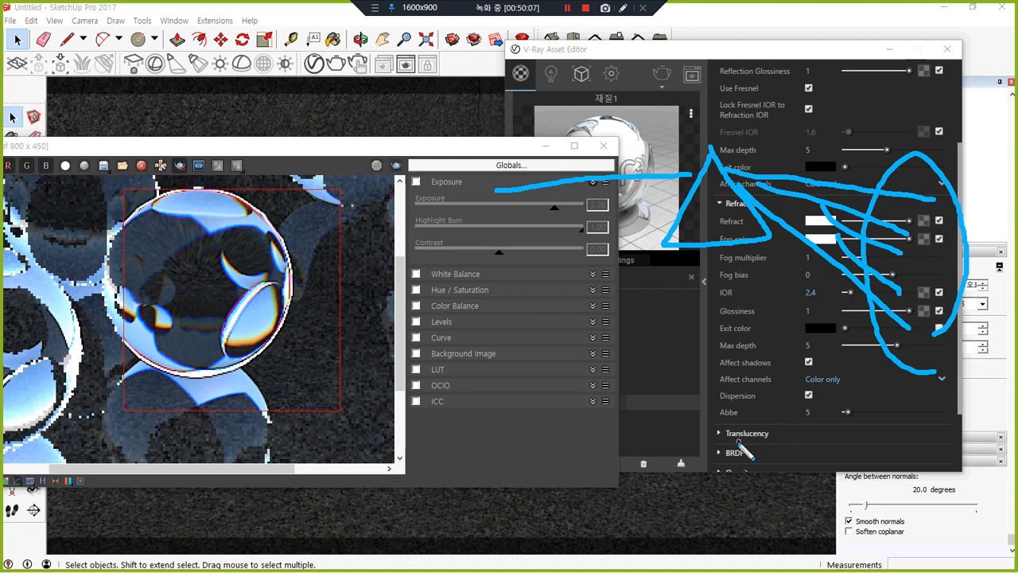
{"action": "left_click_drag", "start_coordinate": [708, 404], "coordinate": [882, 402]}
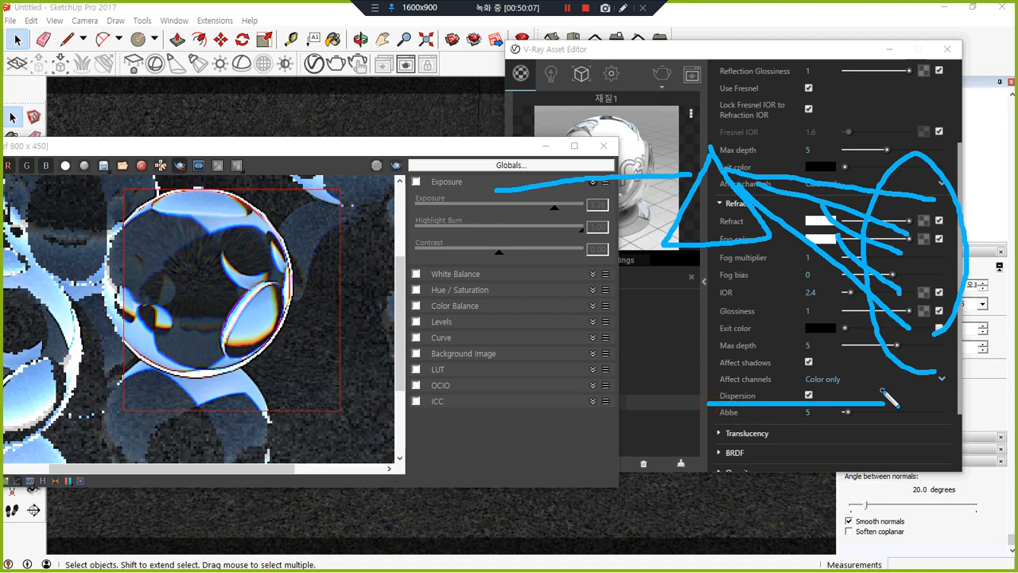
{"action": "left_click_drag", "start_coordinate": [724, 423], "coordinate": [875, 420]}
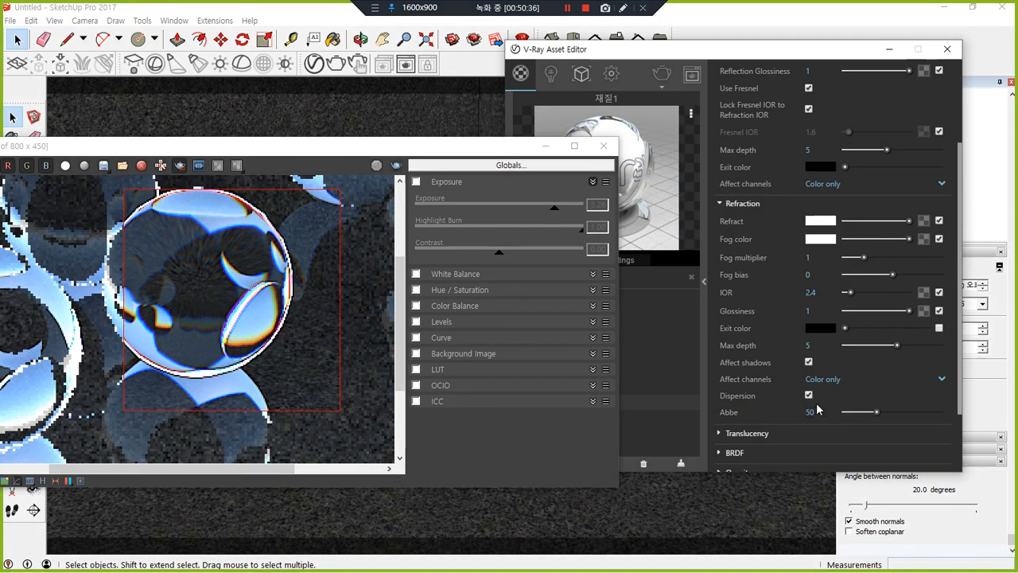
With Abbe at 50, render a small region over the glass sphere's edge and compare its color dispersion with the surrounding image.
{"action": "left_click", "coordinate": [307, 274]}
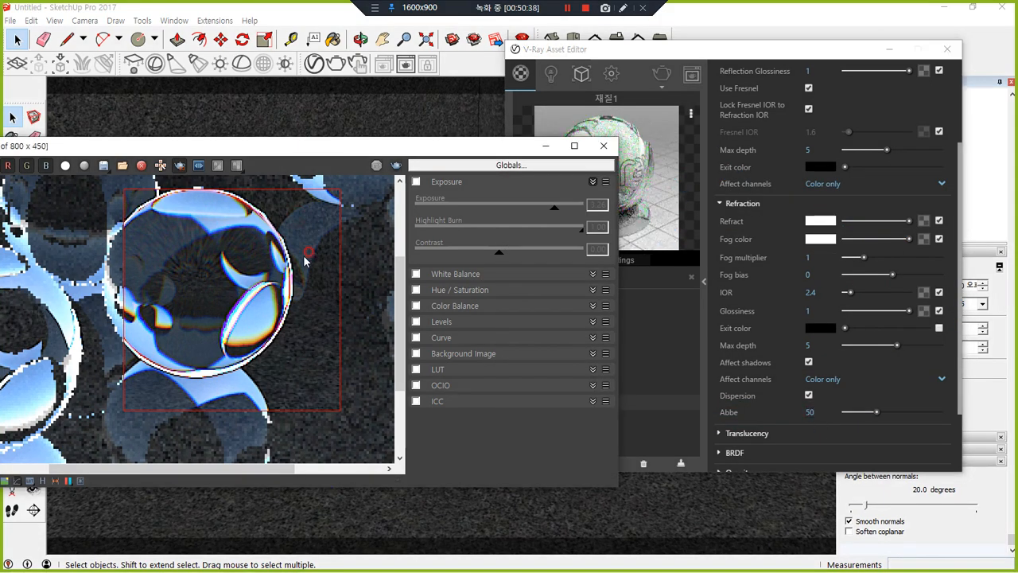
{"action": "left_click_drag", "start_coordinate": [307, 258], "coordinate": [245, 323]}
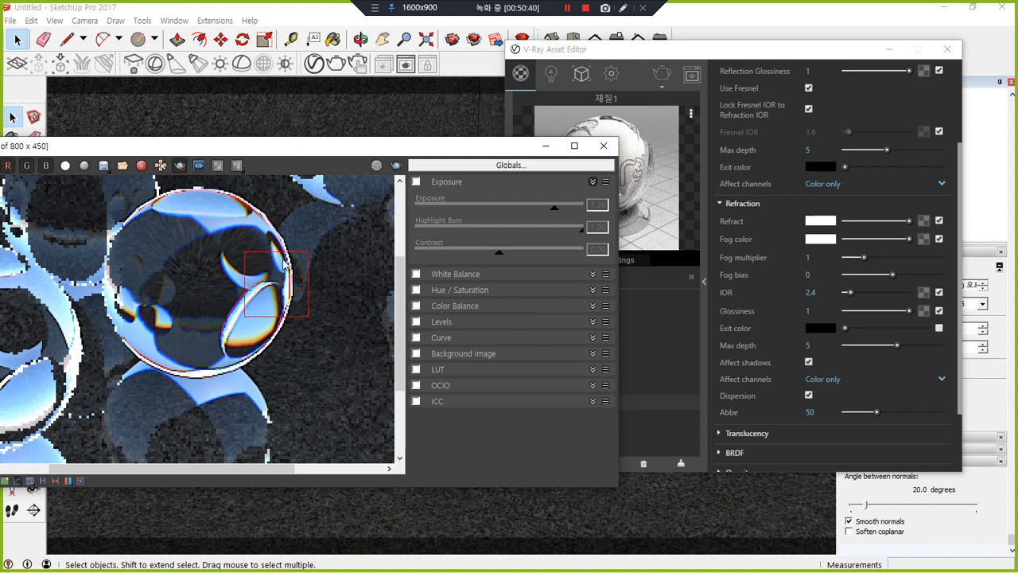
{"action": "left_click", "coordinate": [397, 166]}
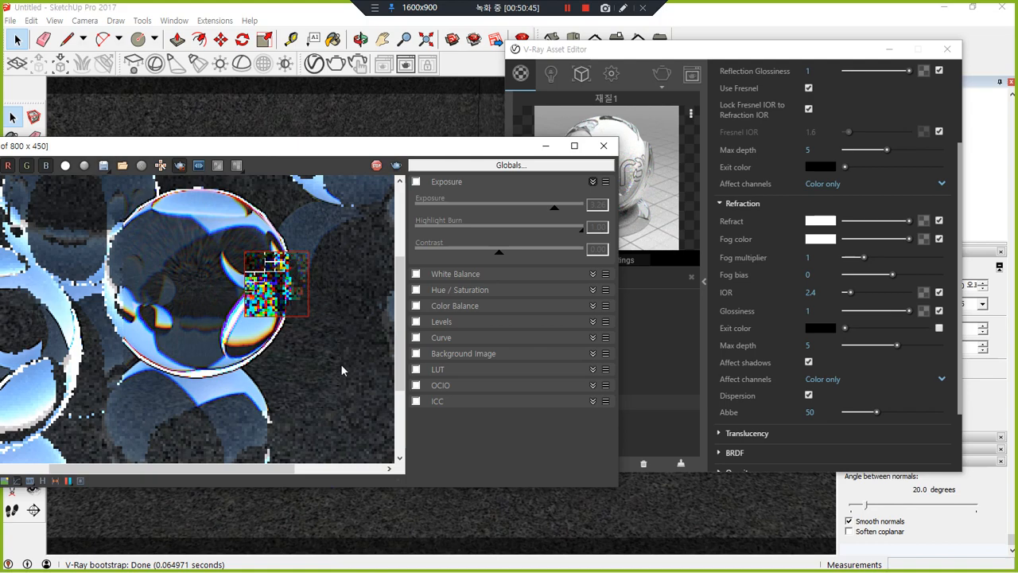
{"action": "scroll", "coordinate": [231, 307], "scroll_direction": "up", "scroll_amount": 2}
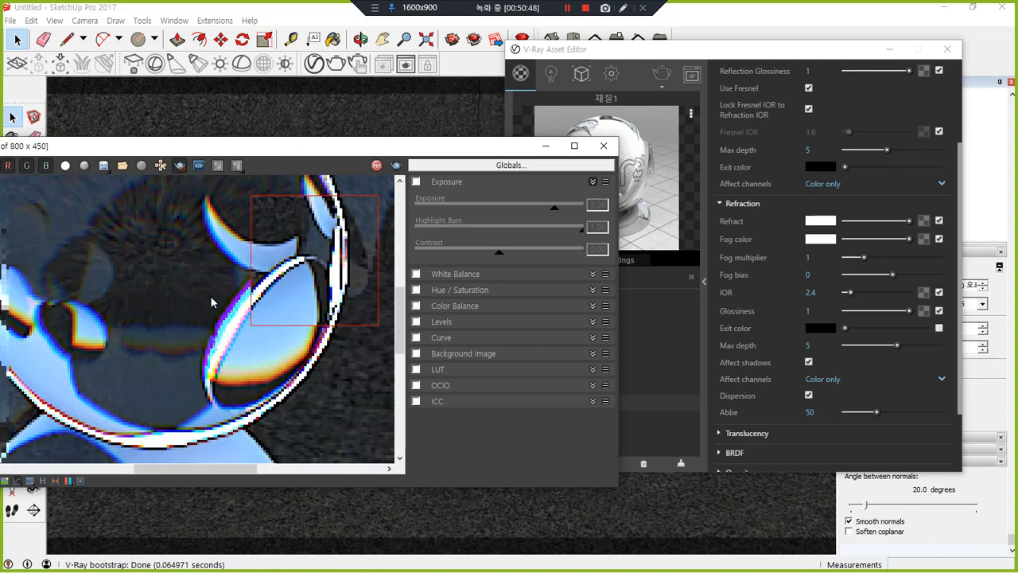
{"action": "mouse_move", "coordinate": [308, 305]}
{"action": "left_mouse_down"}
{"action": "mouse_move", "coordinate": [296, 299]}
{"action": "mouse_move", "coordinate": [354, 227]}
{"action": "mouse_move", "coordinate": [310, 312]}
{"action": "left_mouse_up"}
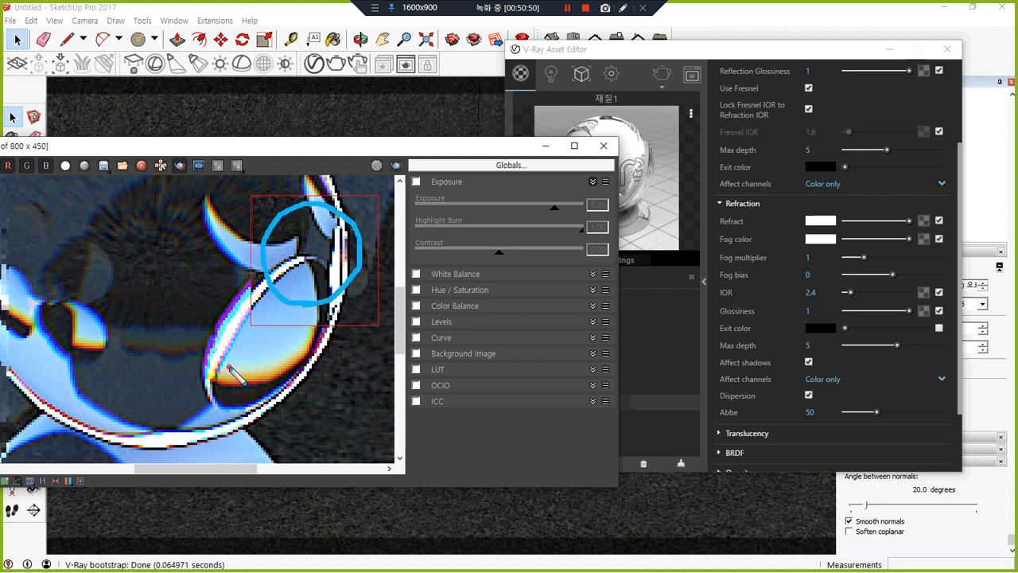
{"action": "mouse_move", "coordinate": [229, 368]}
{"action": "left_mouse_down"}
{"action": "mouse_move", "coordinate": [251, 317]}
{"action": "mouse_move", "coordinate": [229, 373]}
{"action": "left_mouse_up"}
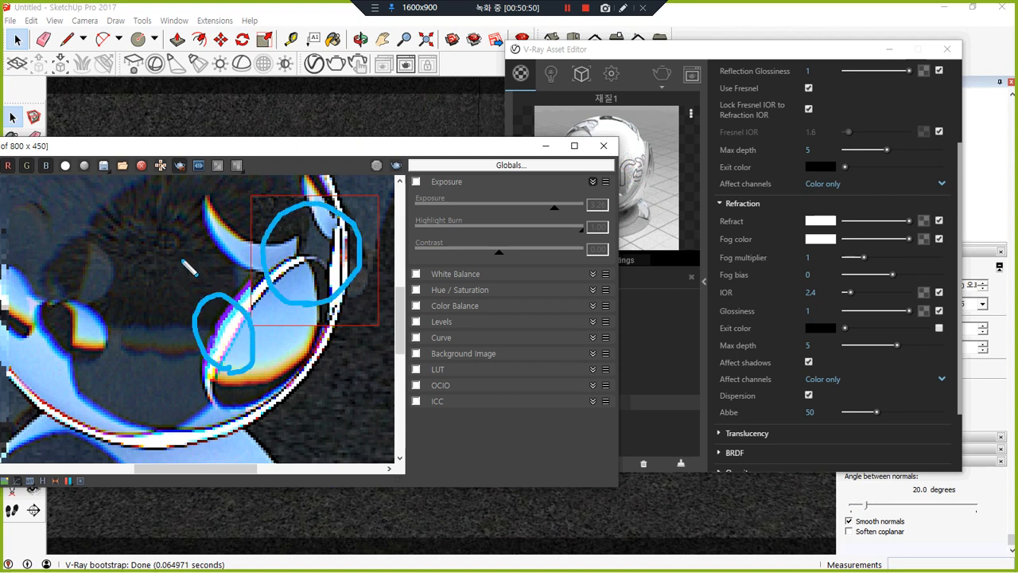
{"action": "mouse_move", "coordinate": [164, 259]}
{"action": "left_mouse_down"}
{"action": "mouse_move", "coordinate": [165, 301]}
{"action": "mouse_move", "coordinate": [175, 304]}
{"action": "mouse_move", "coordinate": [195, 248]}
{"action": "left_mouse_up"}
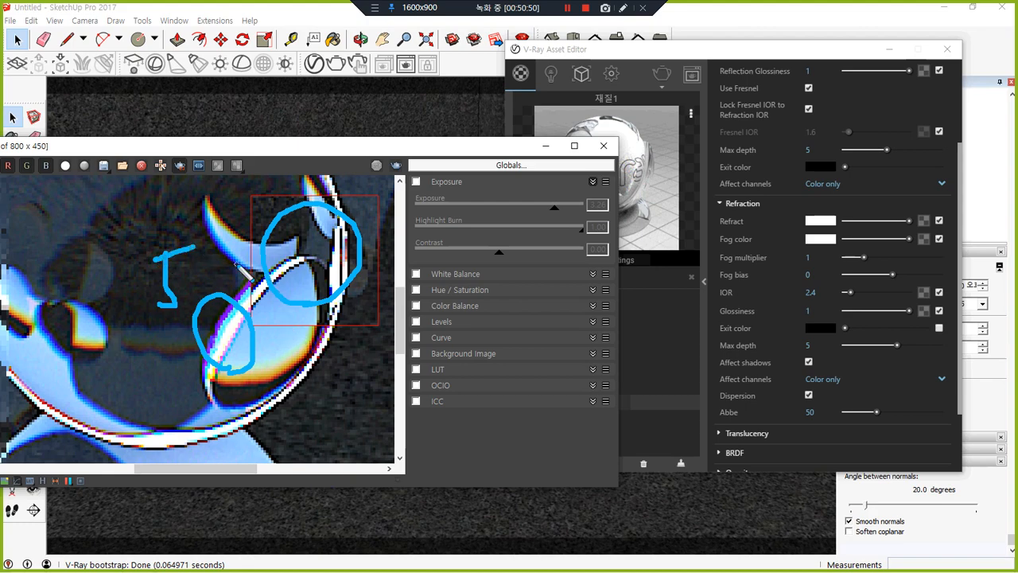
{"action": "key", "text": "Escape"}
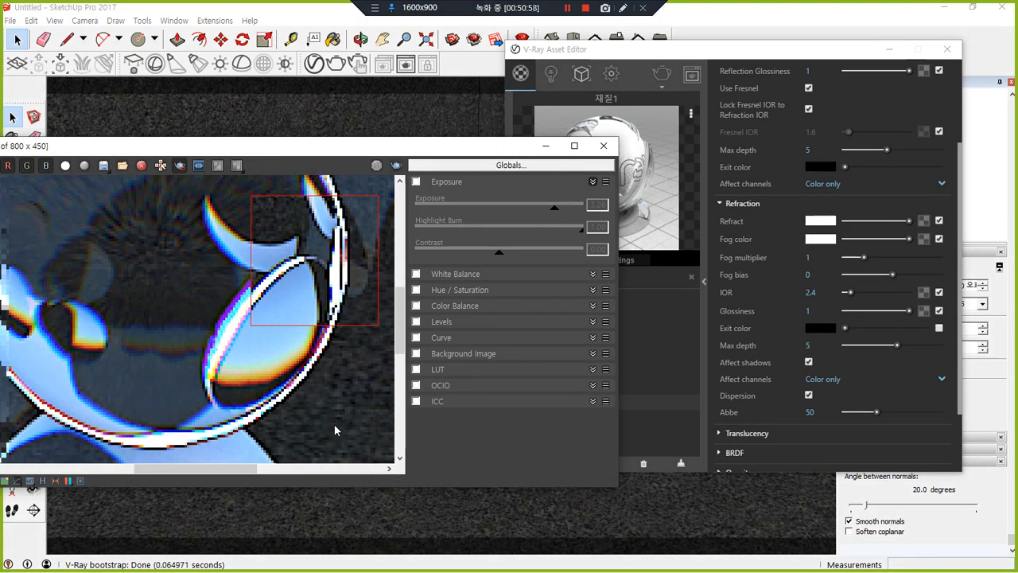
Set the Abbe value of material 재질1 to 5 and render the region on the sphere's edge again.
{"action": "left_click", "coordinate": [825, 409]}
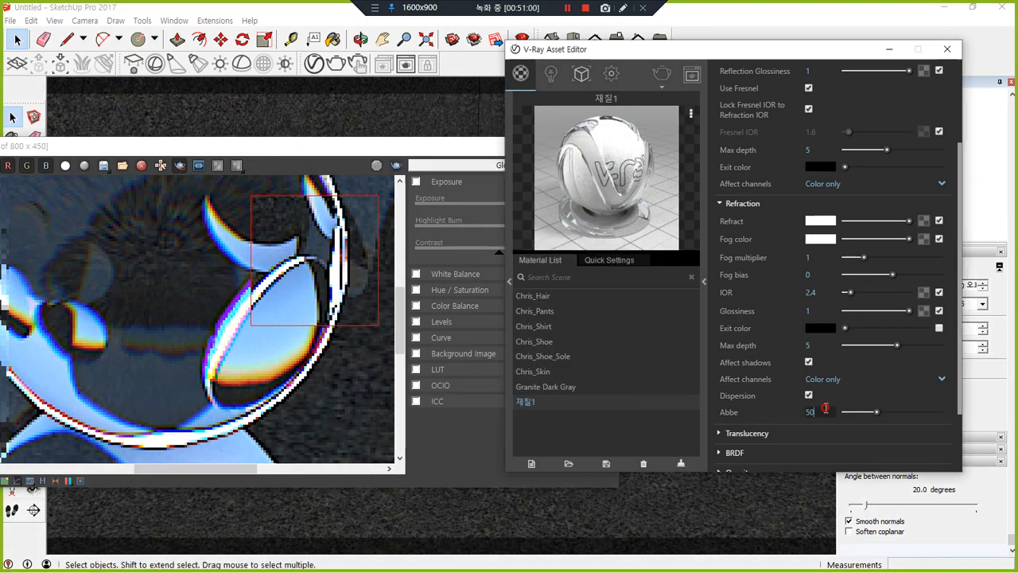
{"action": "type", "text": "5"}
{"action": "key", "text": "Return"}
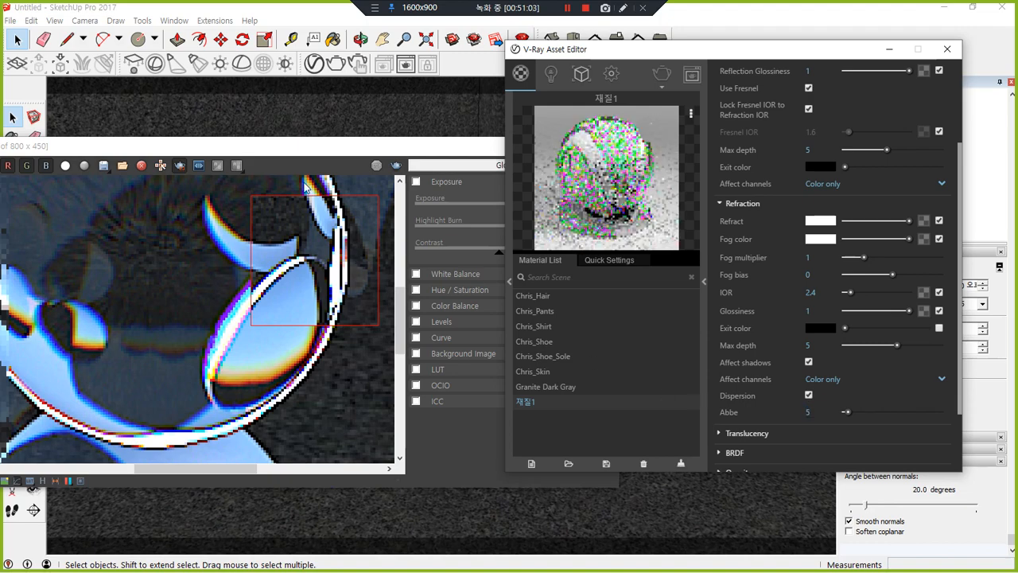
{"action": "left_click", "coordinate": [402, 170]}
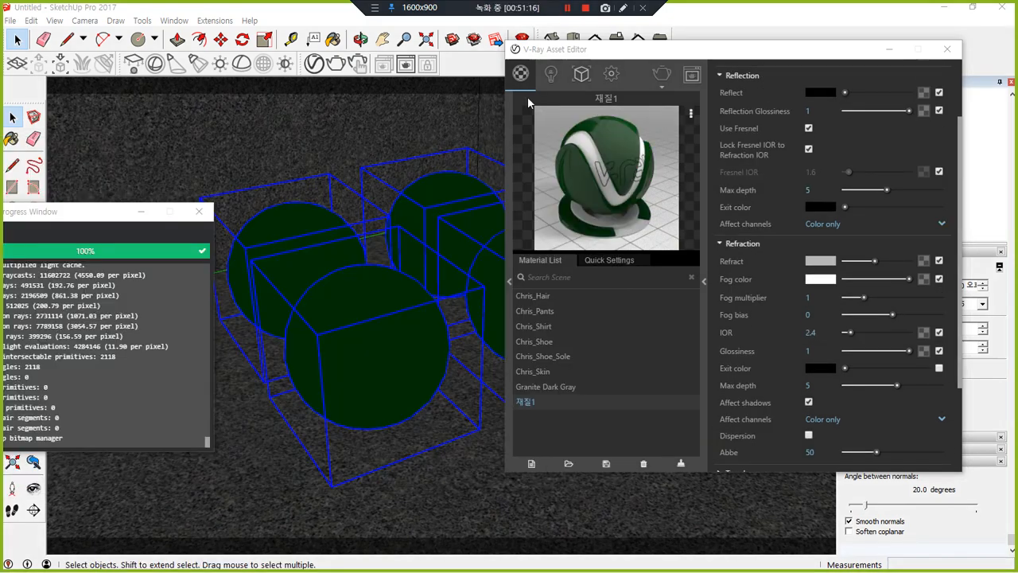
Select the Granite Dark Gray material and open the bitmap settings of its diffuse texture.
{"action": "left_click", "coordinate": [567, 8]}
{"action": "left_click", "coordinate": [567, 8]}
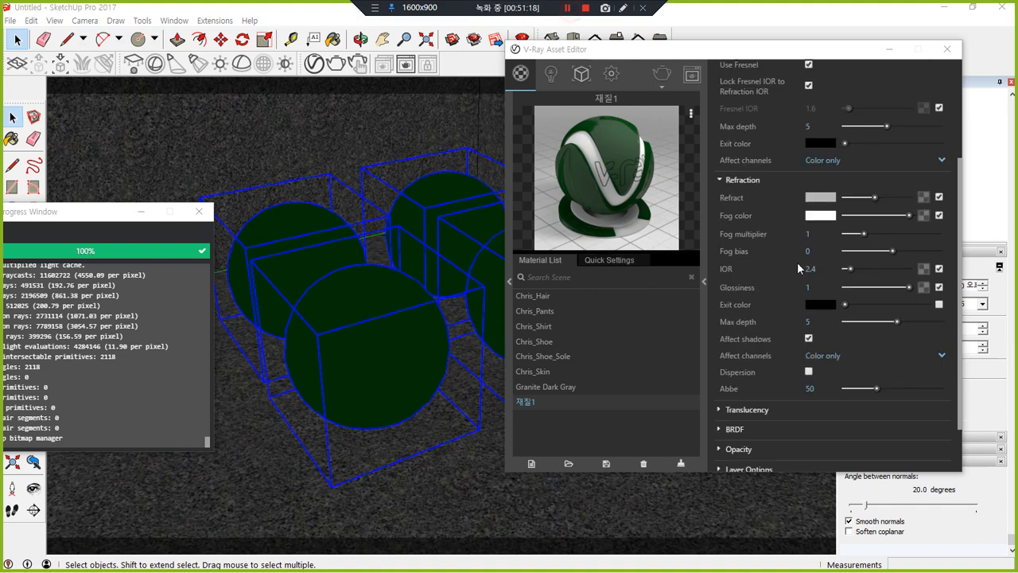
{"action": "scroll", "coordinate": [805, 240], "scroll_direction": "up", "scroll_amount": 4}
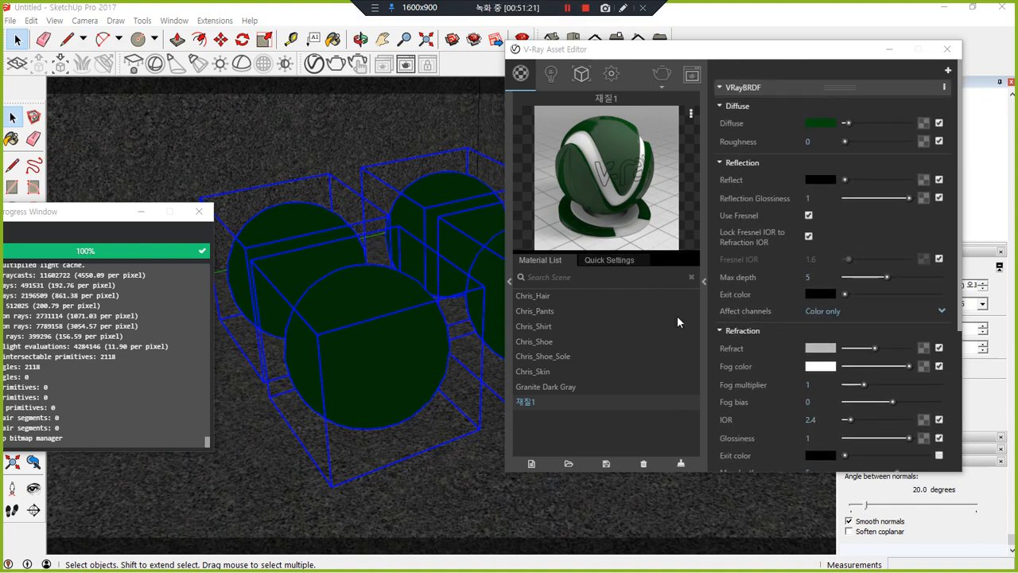
{"action": "left_click", "coordinate": [545, 388]}
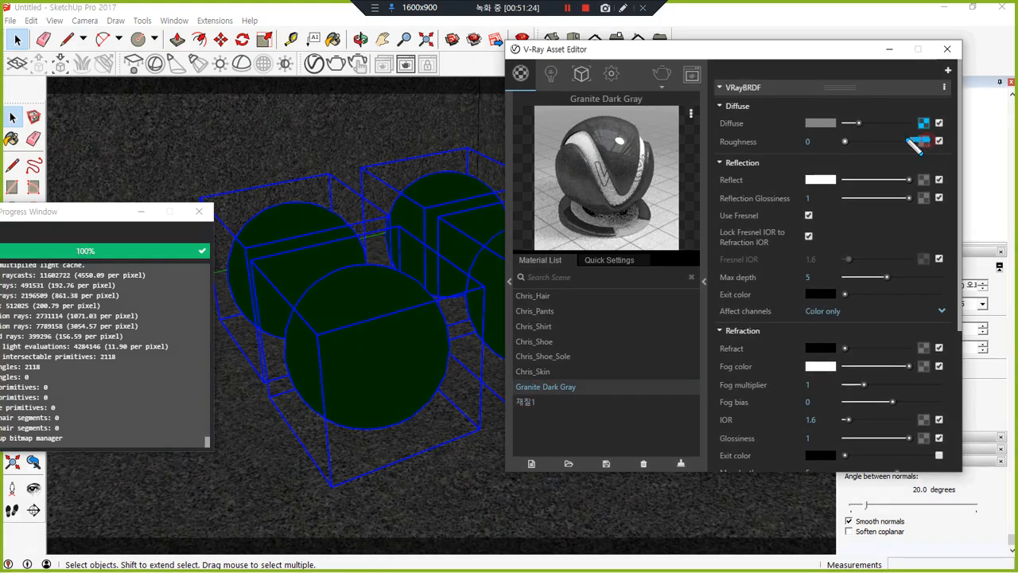
{"action": "mouse_move", "coordinate": [911, 136]}
{"action": "left_mouse_down"}
{"action": "mouse_move", "coordinate": [941, 110]}
{"action": "mouse_move", "coordinate": [916, 147]}
{"action": "left_mouse_up"}
{"action": "key", "text": "Escape"}
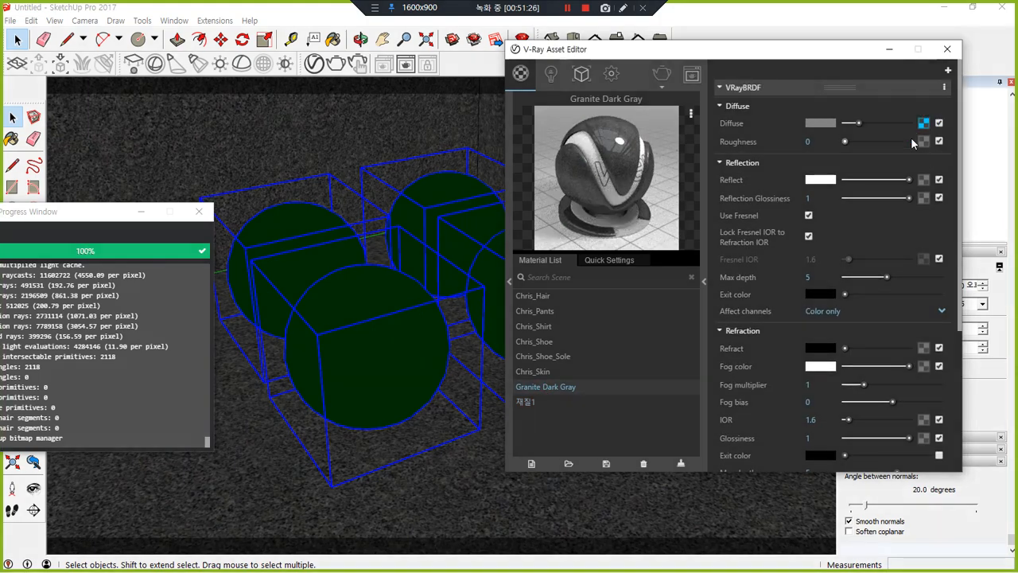
{"action": "left_click", "coordinate": [922, 123]}
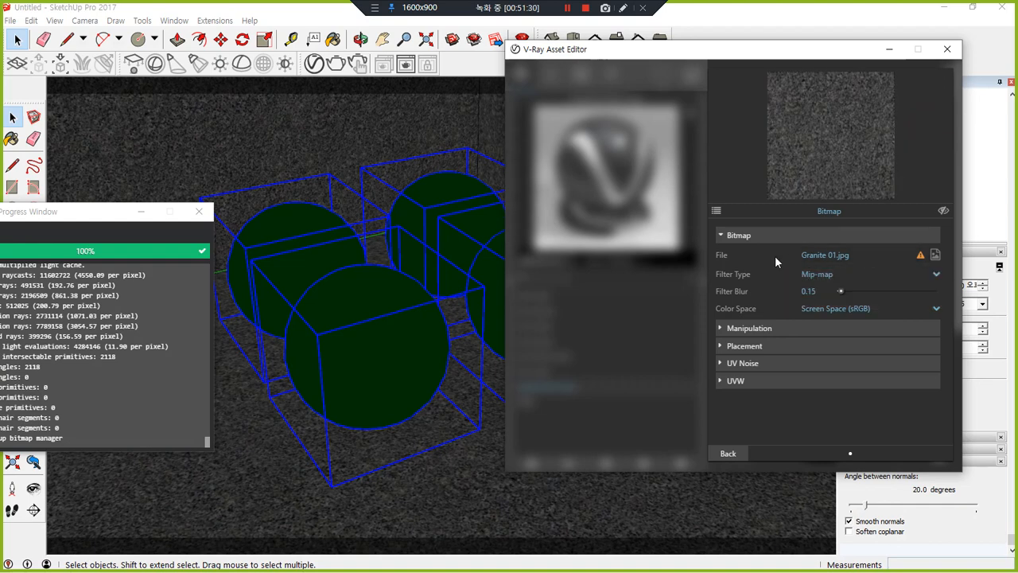
Remove the granite bitmap from the Granite Dark Gray material's diffuse channel by setting its texture to None.
{"action": "left_click", "coordinate": [716, 213]}
{"action": "left_click", "coordinate": [534, 84]}
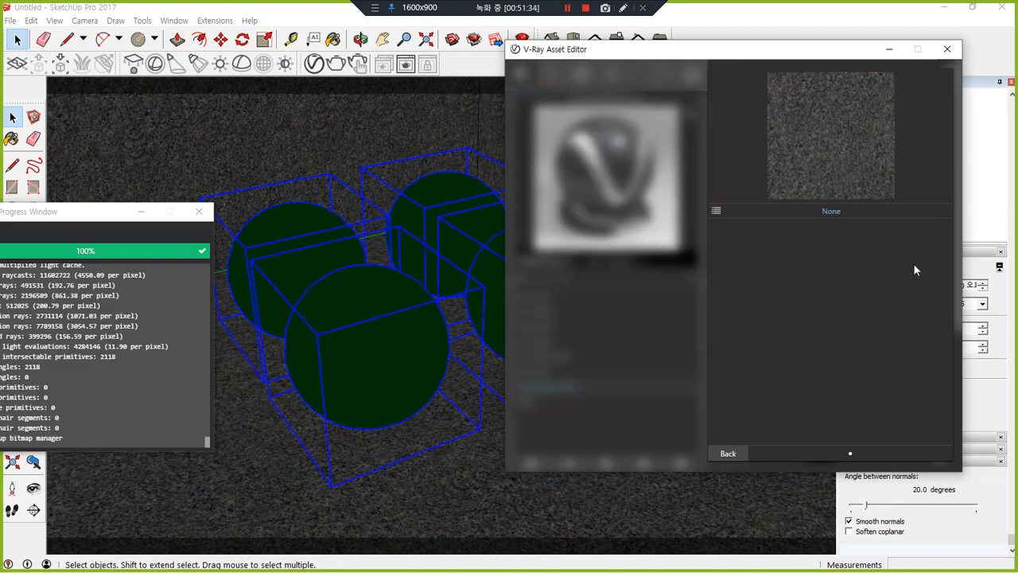
{"action": "left_click", "coordinate": [726, 454]}
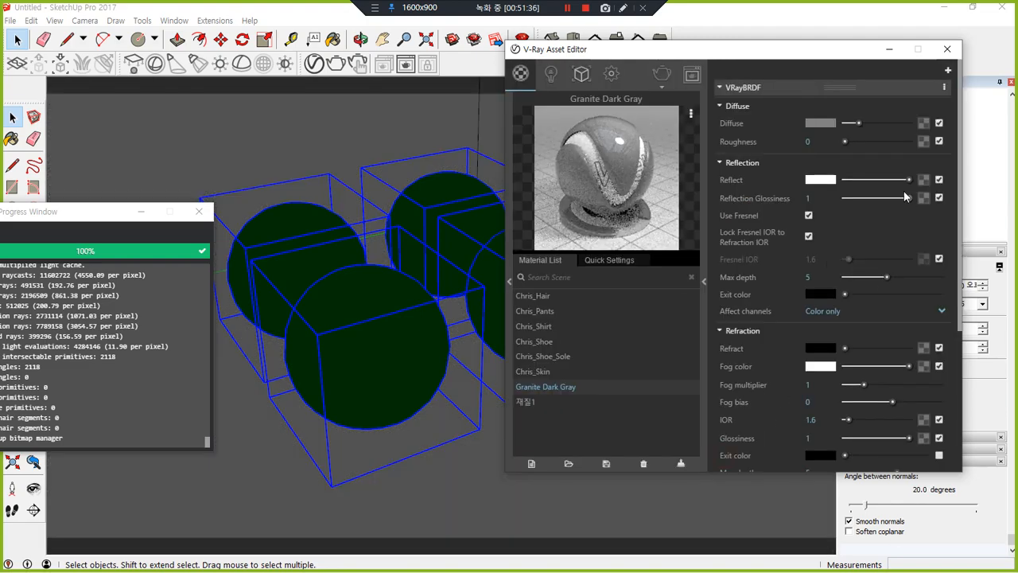
{"action": "scroll", "coordinate": [382, 394], "scroll_direction": "down", "scroll_amount": 5}
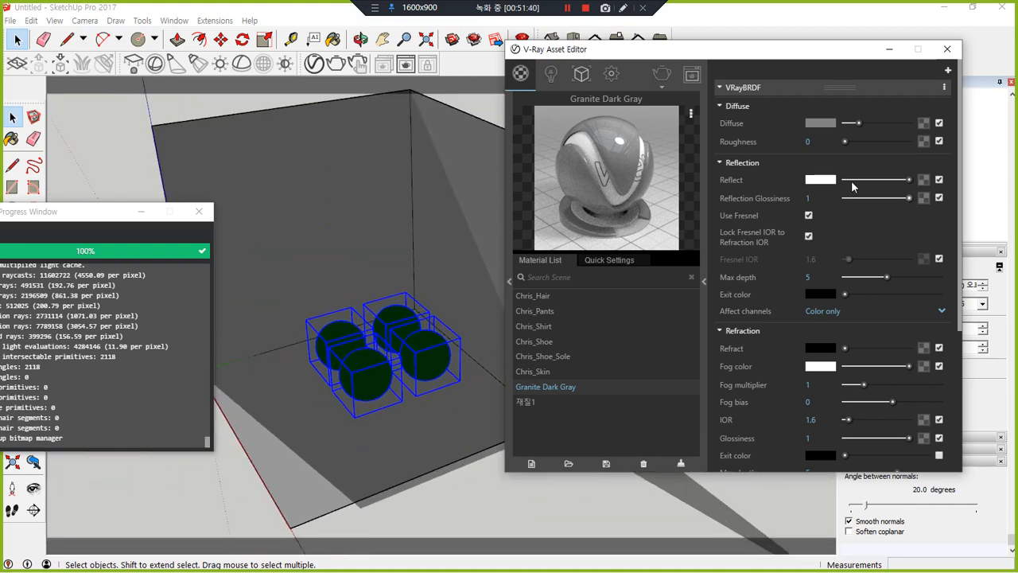
{"action": "mouse_move", "coordinate": [135, 108]}
{"action": "left_mouse_down"}
{"action": "mouse_move", "coordinate": [239, 150]}
{"action": "mouse_move", "coordinate": [268, 188]}
{"action": "left_mouse_up"}
{"action": "mouse_move", "coordinate": [229, 527]}
{"action": "left_mouse_down"}
{"action": "mouse_move", "coordinate": [275, 494]}
{"action": "mouse_move", "coordinate": [254, 482]}
{"action": "left_mouse_up"}
{"action": "key", "text": "super+plus"}
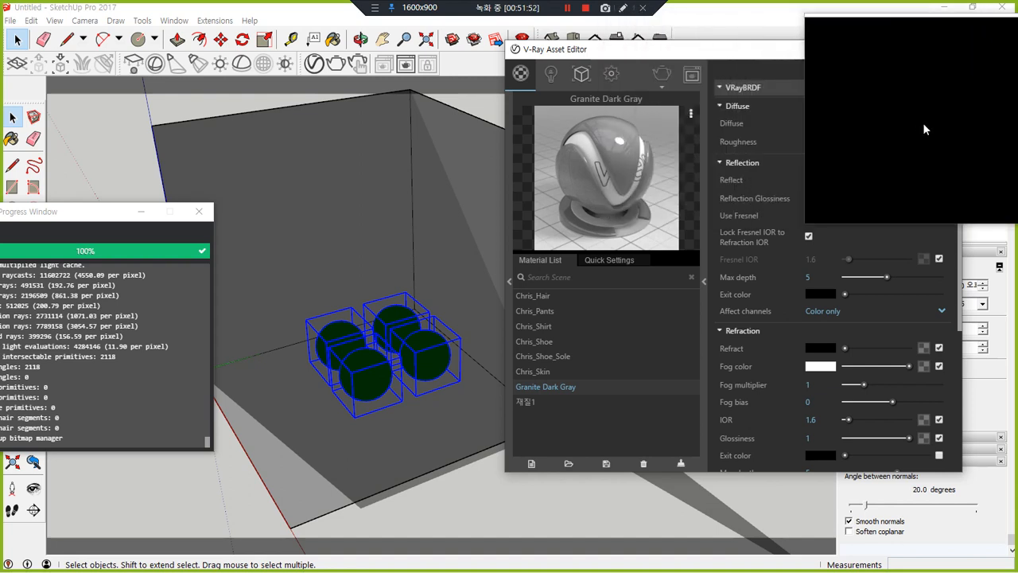
Assign a Bitmap texture with the file 나무_001.jpg from the 무늬목 folder to the Granite Dark Gray material's diffuse channel.
{"action": "left_click", "coordinate": [923, 123]}
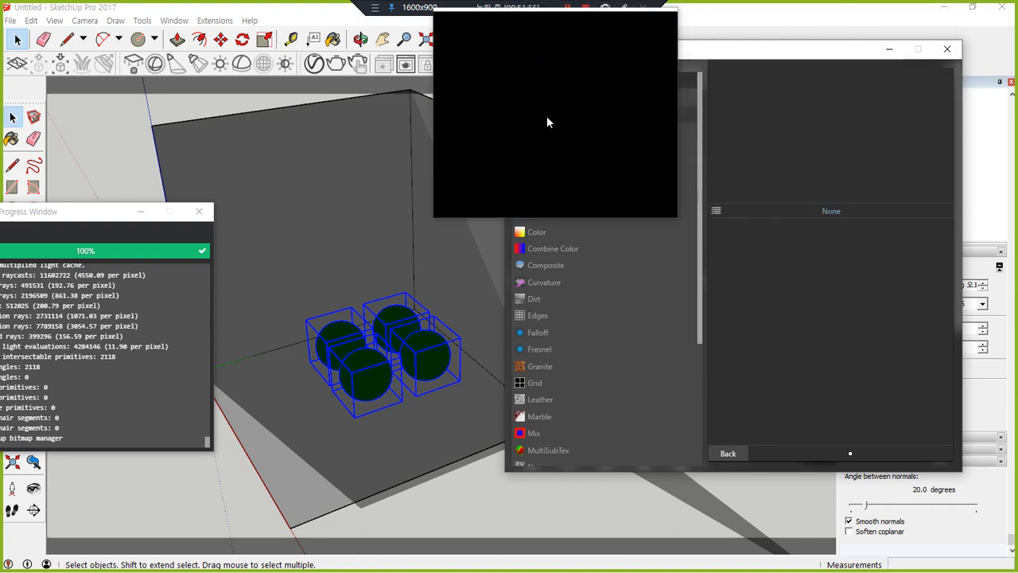
{"action": "left_click", "coordinate": [547, 122]}
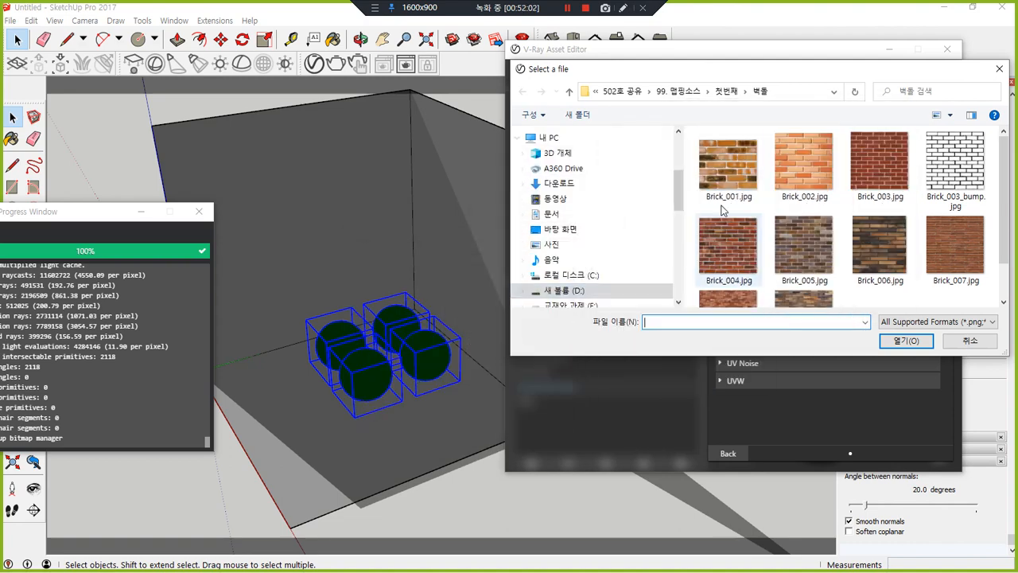
{"action": "left_click", "coordinate": [726, 91]}
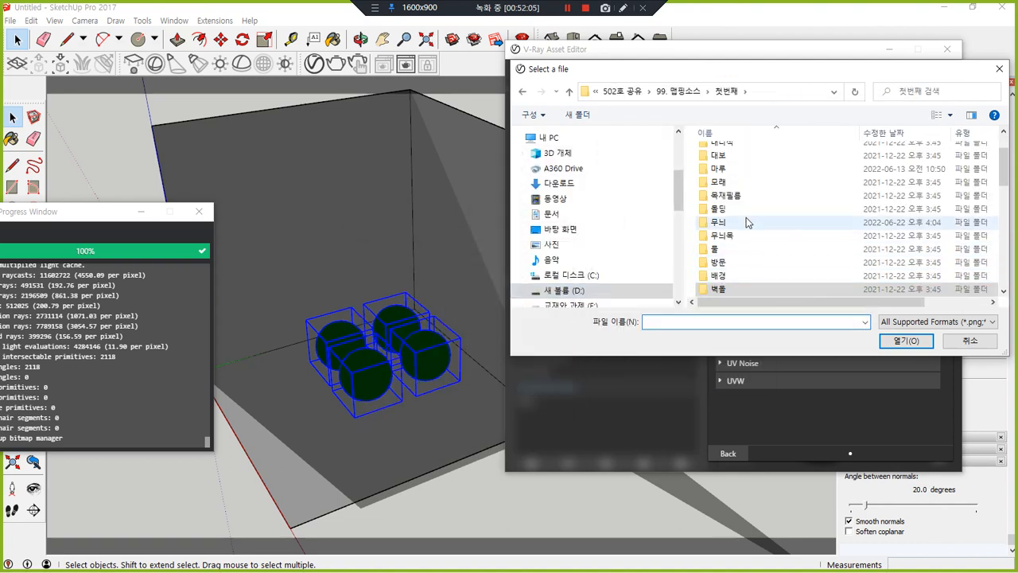
{"action": "double_click", "coordinate": [740, 235]}
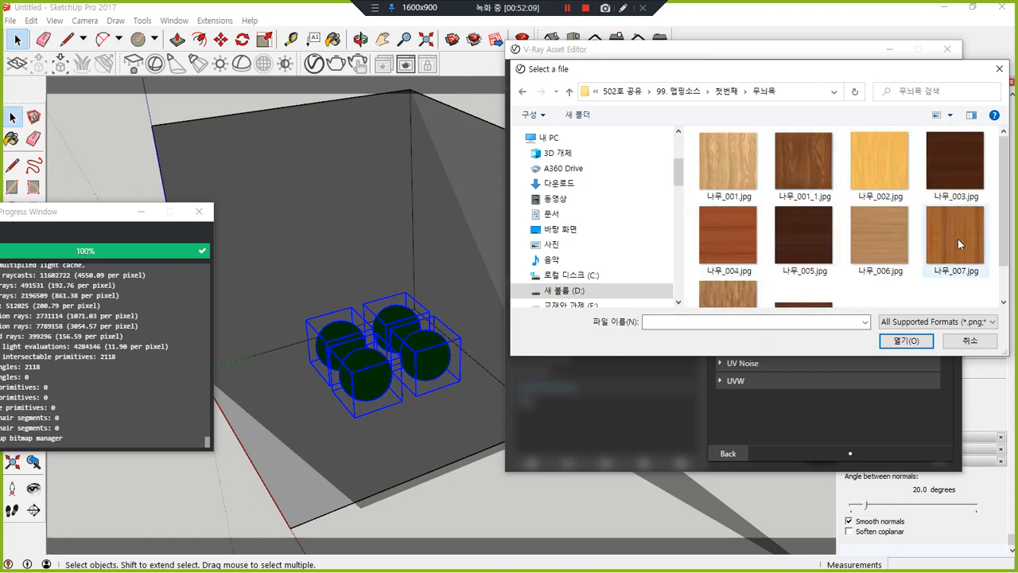
{"action": "left_click", "coordinate": [726, 165]}
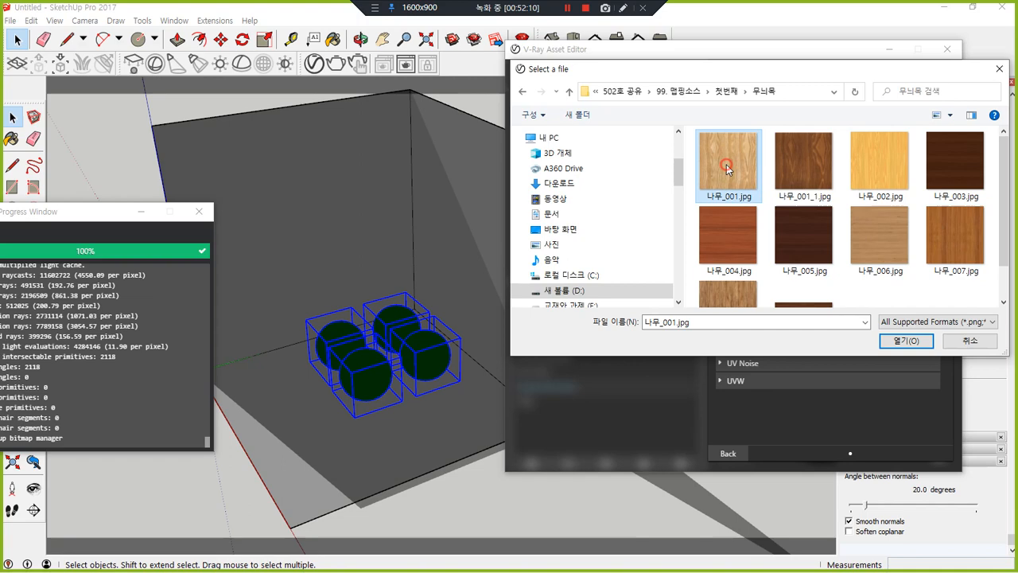
{"action": "left_click", "coordinate": [906, 341]}
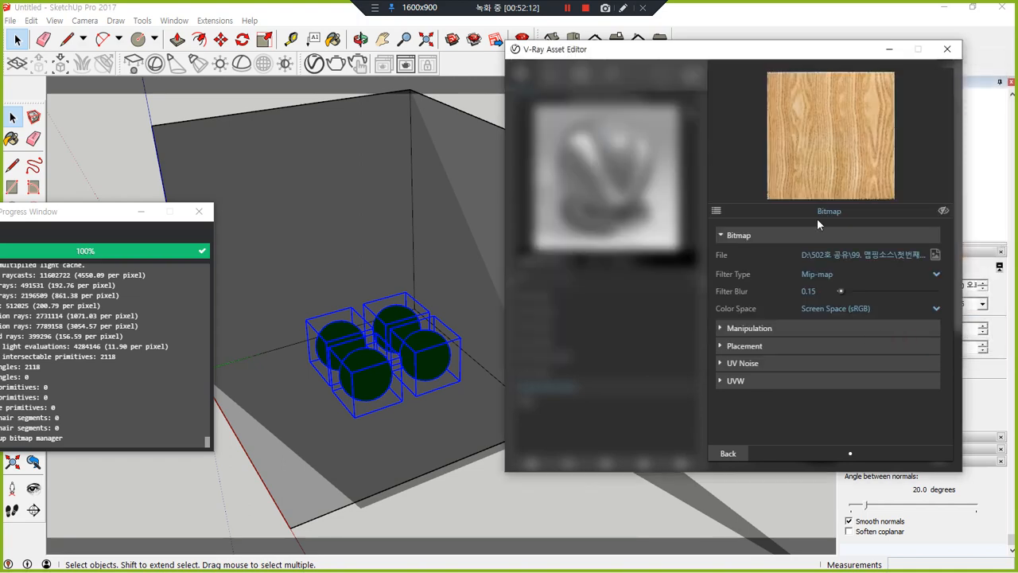
{"action": "left_click", "coordinate": [726, 454]}
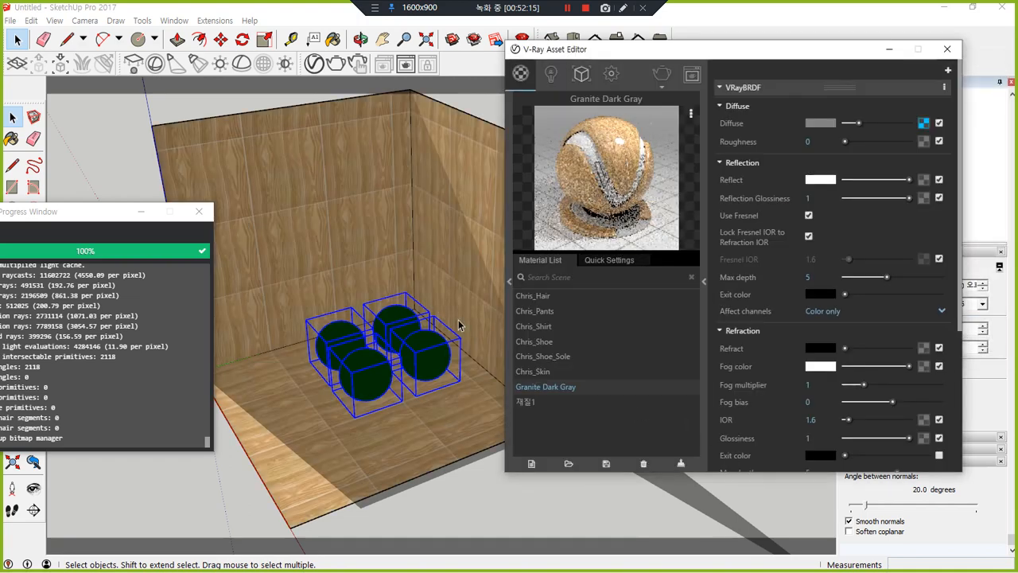
{"action": "mouse_move", "coordinate": [387, 292]}
{"action": "left_mouse_down"}
{"action": "mouse_move", "coordinate": [324, 186]}
{"action": "mouse_move", "coordinate": [385, 276]}
{"action": "left_mouse_up"}
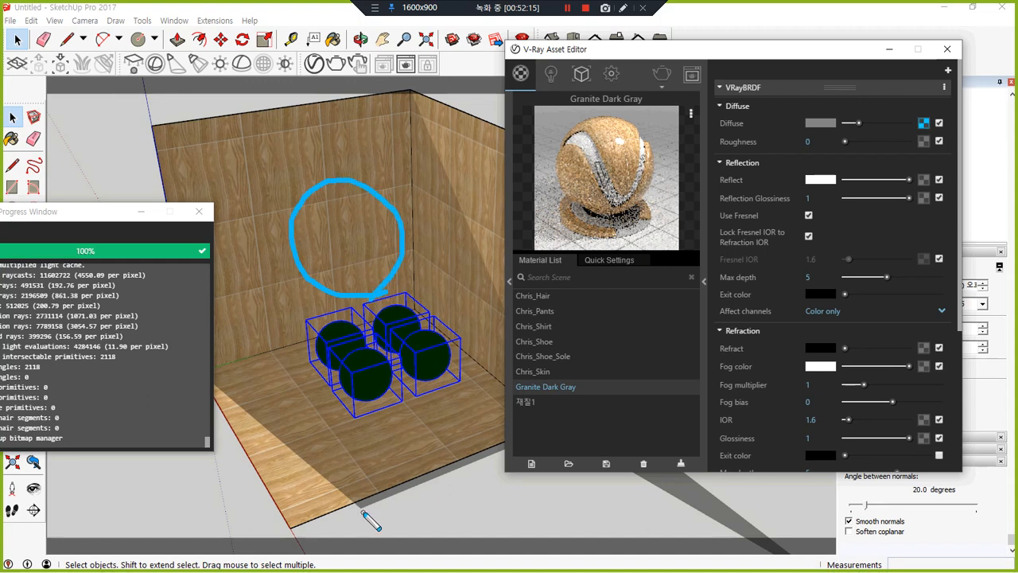
{"action": "mouse_move", "coordinate": [939, 137]}
{"action": "left_mouse_down"}
{"action": "mouse_move", "coordinate": [929, 128]}
{"action": "mouse_move", "coordinate": [420, 214]}
{"action": "mouse_move", "coordinate": [492, 265]}
{"action": "left_mouse_up"}
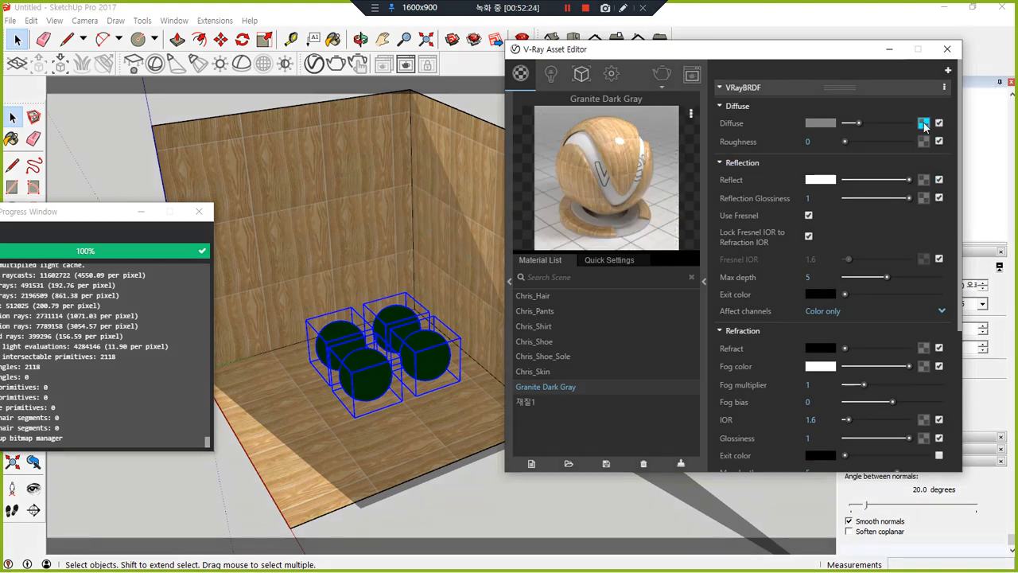
Replace the diffuse bitmap's image file with 나무_008.jpg.
{"action": "left_click", "coordinate": [923, 123]}
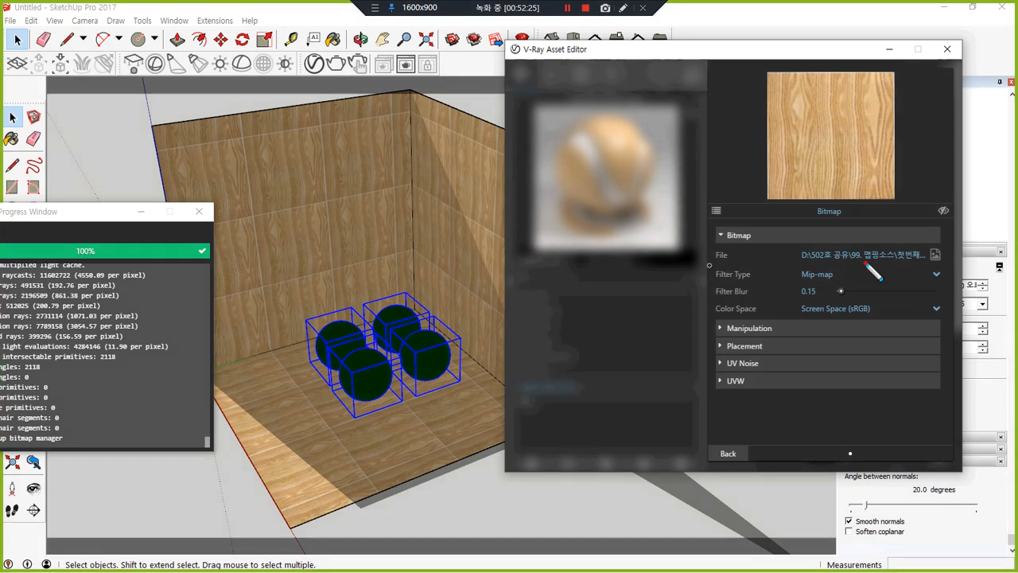
{"action": "left_click_drag", "start_coordinate": [708, 265], "coordinate": [953, 266]}
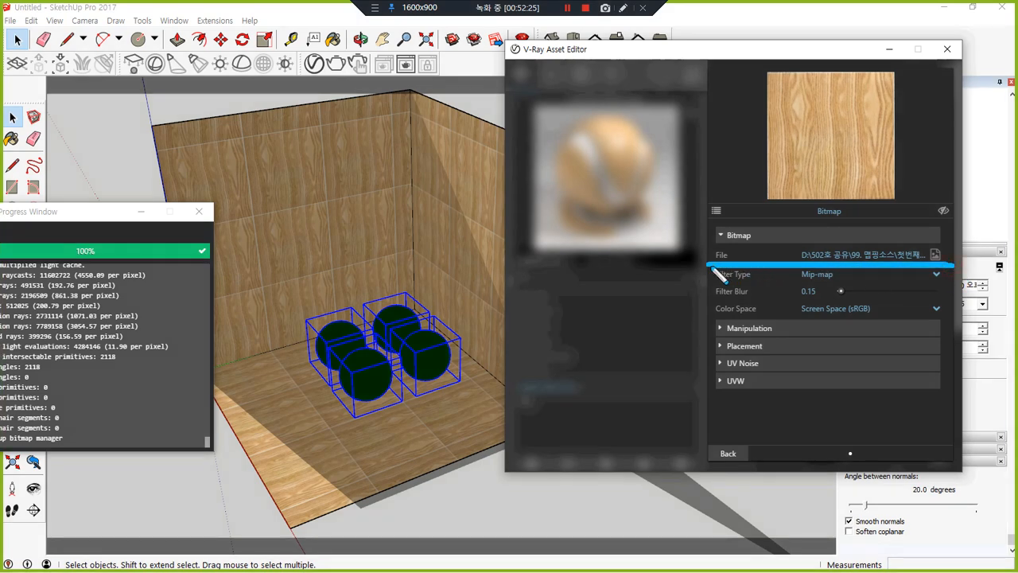
{"action": "left_click", "coordinate": [935, 254]}
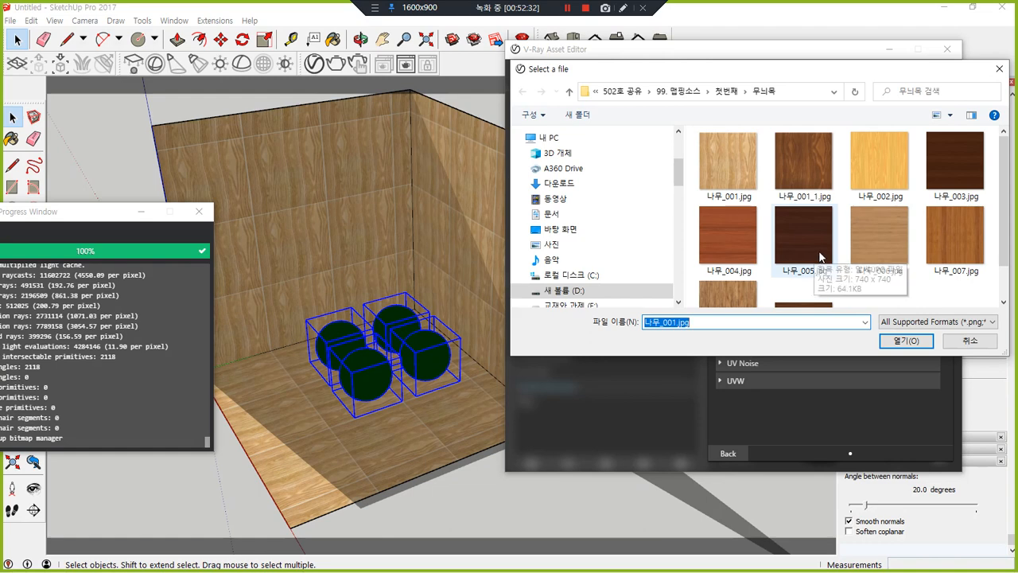
{"action": "left_click", "coordinate": [736, 293]}
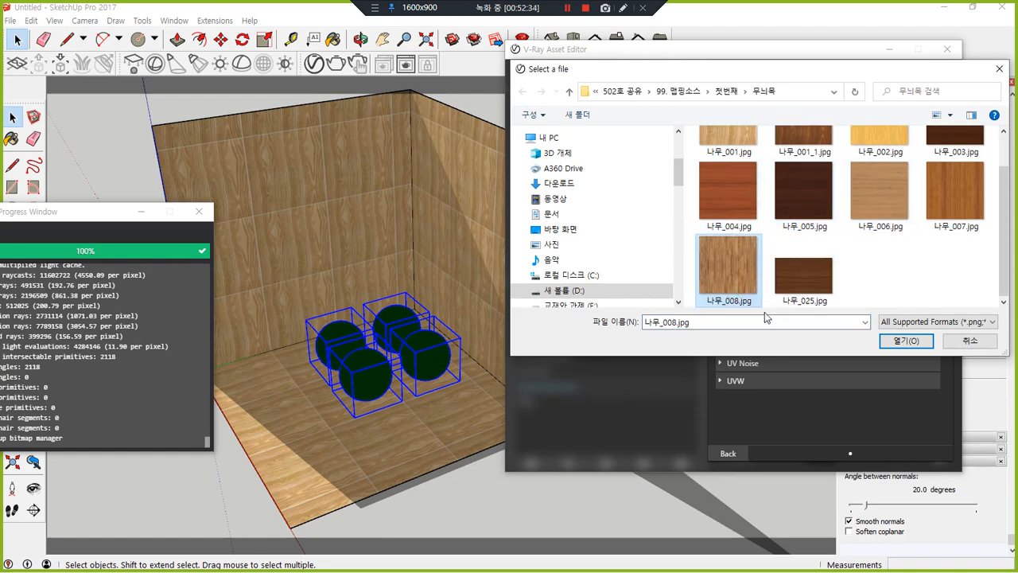
{"action": "left_click", "coordinate": [910, 341]}
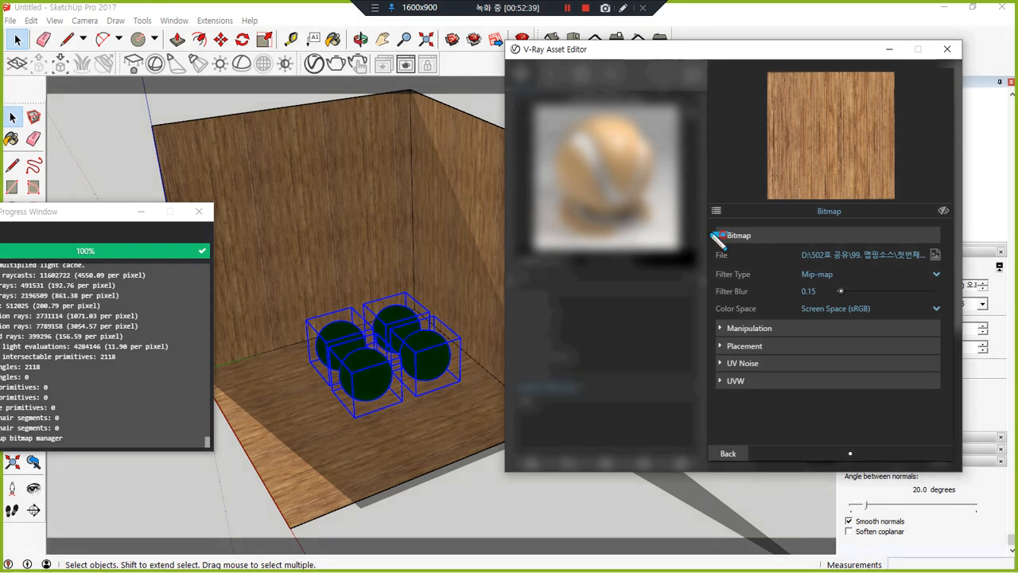
Clear the wood bitmap from the material's diffuse channel by setting its texture to None.
{"action": "left_click_drag", "start_coordinate": [720, 239], "coordinate": [730, 269]}
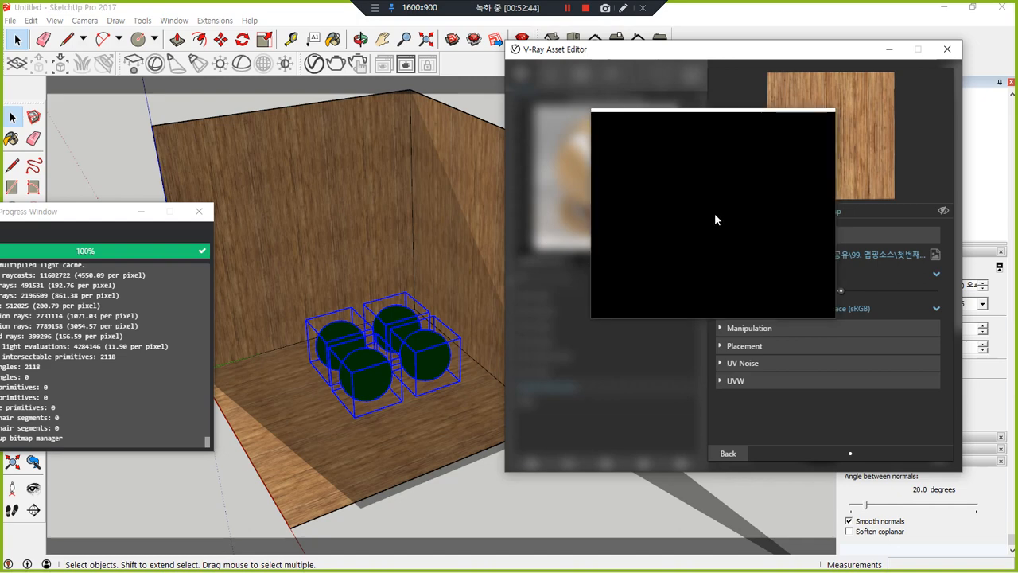
{"action": "left_click", "coordinate": [718, 210]}
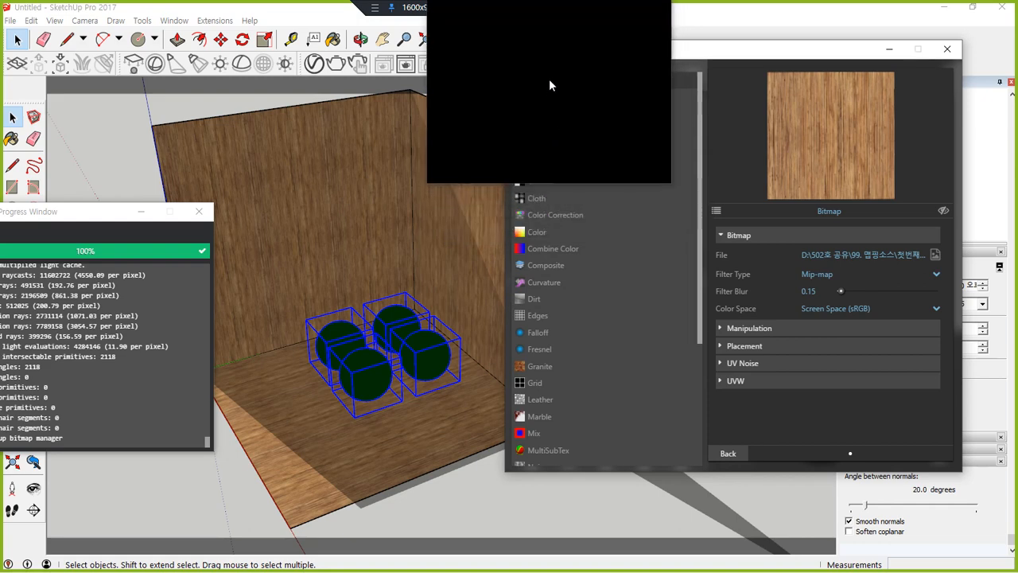
{"action": "left_click", "coordinate": [550, 85]}
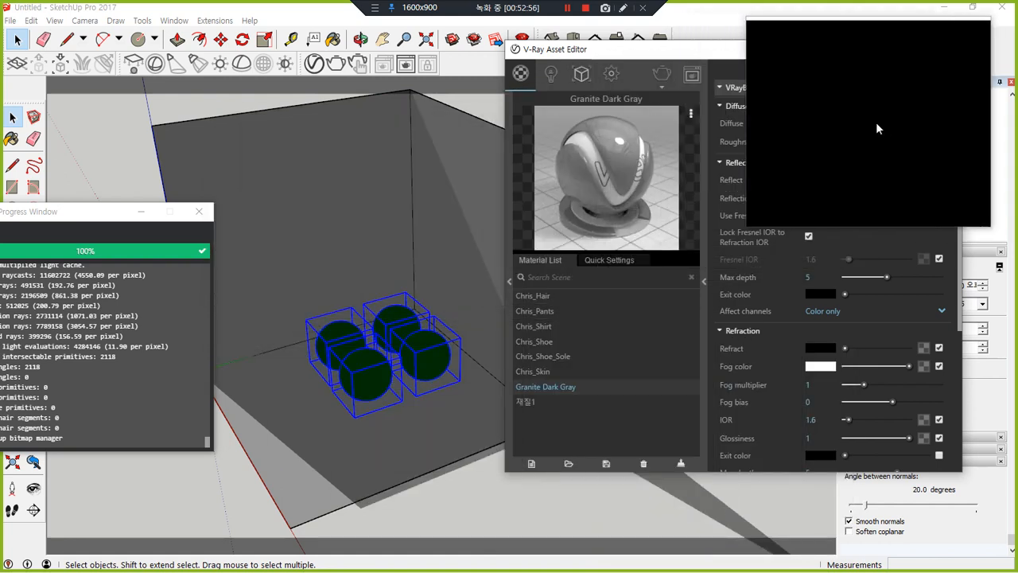
Load 나무_001.jpg again as a Bitmap texture in the diffuse channel and return to the material's settings.
{"action": "left_click", "coordinate": [921, 123]}
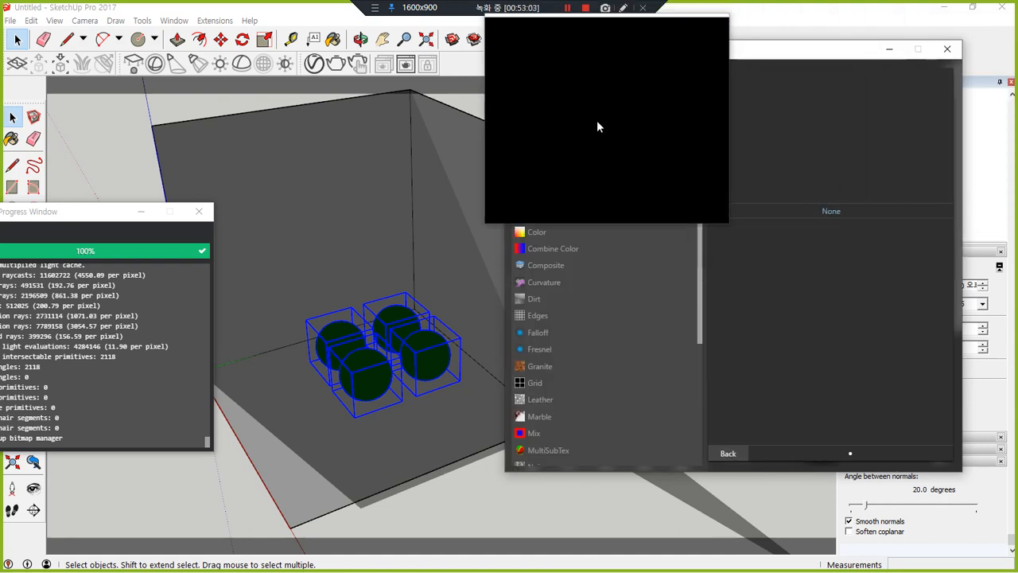
{"action": "left_click", "coordinate": [560, 119]}
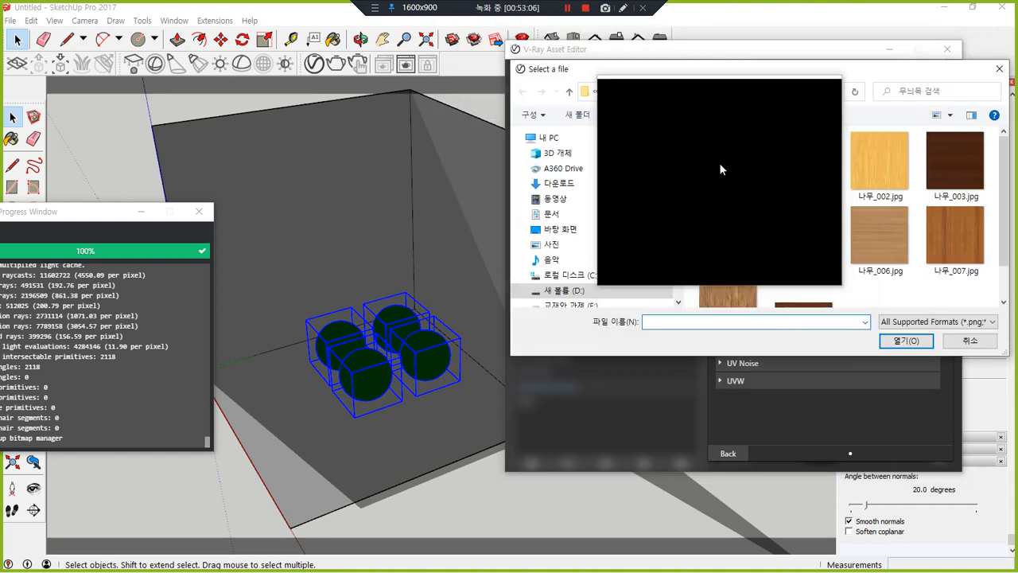
{"action": "scroll", "coordinate": [744, 185], "scroll_direction": "down", "scroll_amount": 1}
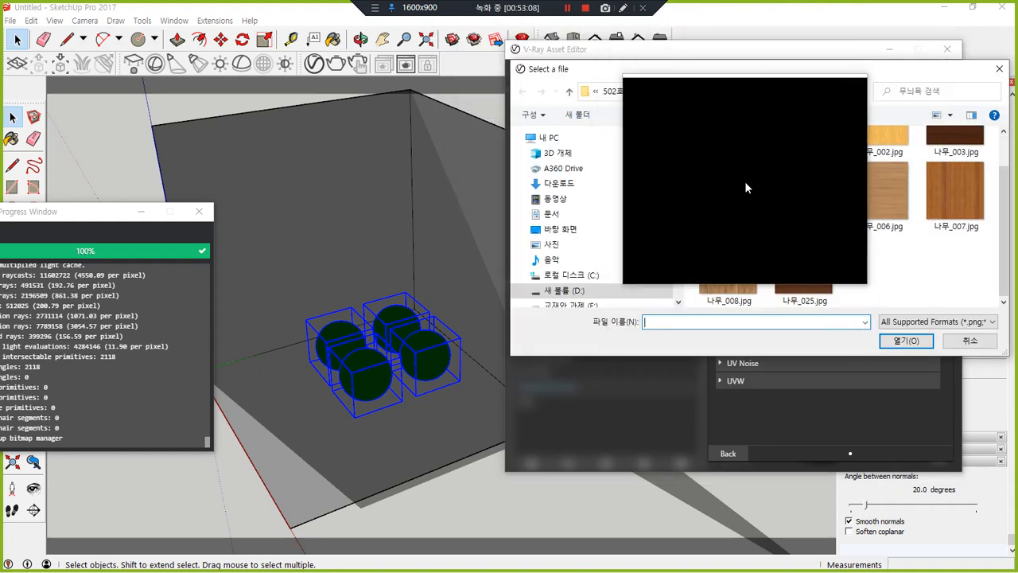
{"action": "scroll", "coordinate": [745, 181], "scroll_direction": "up", "scroll_amount": 1}
{"action": "left_click", "coordinate": [721, 141]}
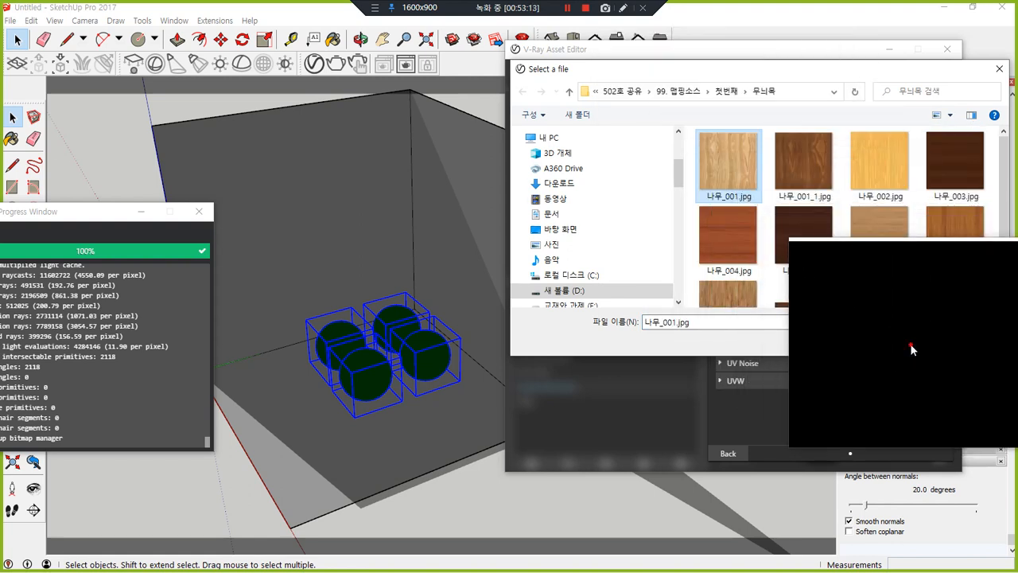
{"action": "left_click", "coordinate": [911, 348]}
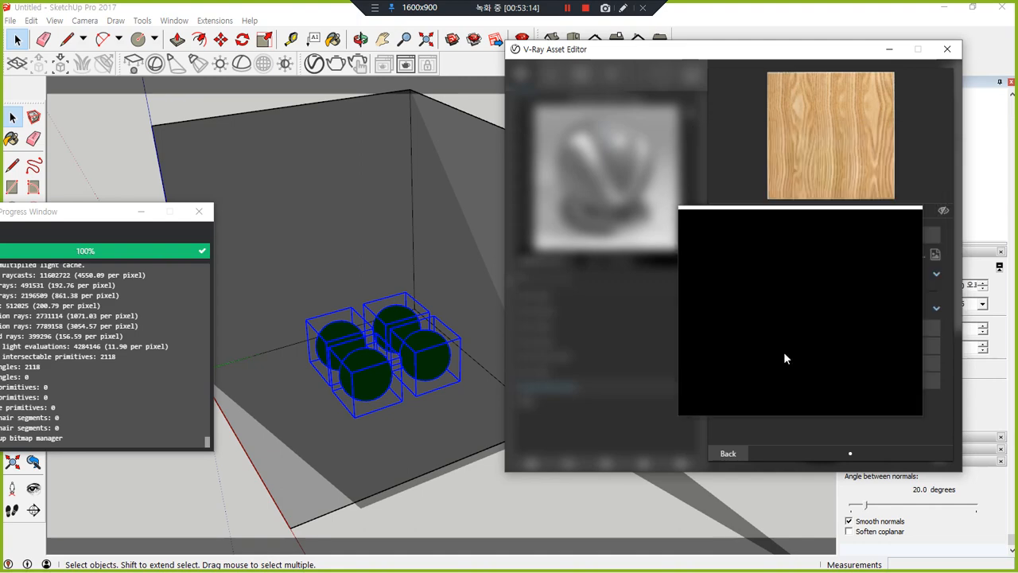
{"action": "left_click", "coordinate": [731, 455]}
{"action": "left_click_drag", "start_coordinate": [734, 455], "coordinate": [362, 189]}
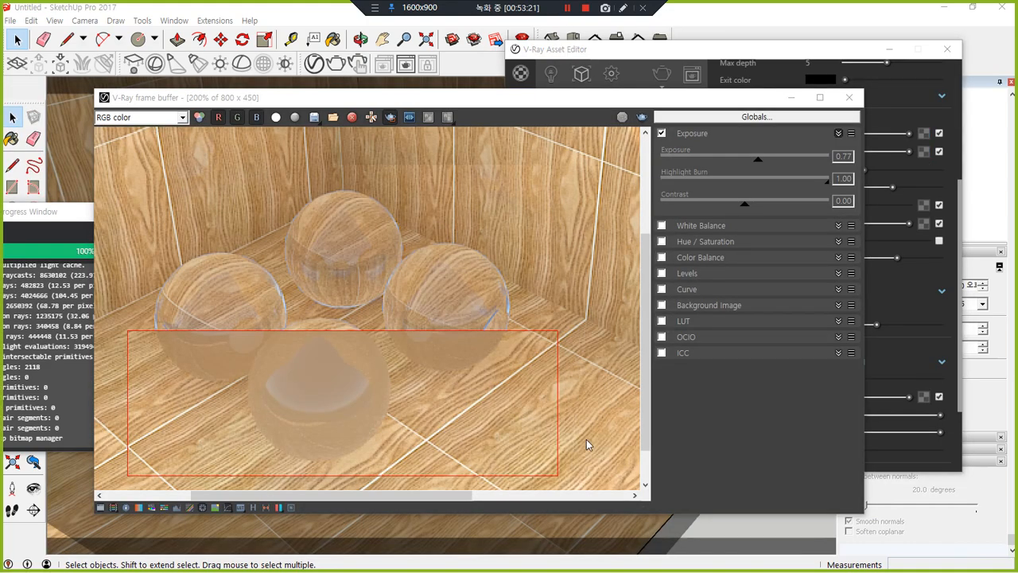
Examine the rendered wood room up close, comparing the front glass sphere inside the render region with the edges and refraction of the spheres behind.
{"action": "key", "text": "ctrl+alt+d"}
{"action": "mouse_move", "coordinate": [623, 181]}
{"action": "left_mouse_down"}
{"action": "mouse_move", "coordinate": [511, 227]}
{"action": "mouse_move", "coordinate": [507, 216]}
{"action": "mouse_move", "coordinate": [517, 231]}
{"action": "left_mouse_up"}
{"action": "mouse_move", "coordinate": [137, 171]}
{"action": "left_mouse_down"}
{"action": "mouse_move", "coordinate": [191, 208]}
{"action": "mouse_move", "coordinate": [186, 232]}
{"action": "mouse_move", "coordinate": [190, 226]}
{"action": "left_mouse_up"}
{"action": "mouse_move", "coordinate": [473, 499]}
{"action": "left_mouse_down"}
{"action": "mouse_move", "coordinate": [380, 433]}
{"action": "mouse_move", "coordinate": [398, 431]}
{"action": "mouse_move", "coordinate": [382, 455]}
{"action": "left_mouse_up"}
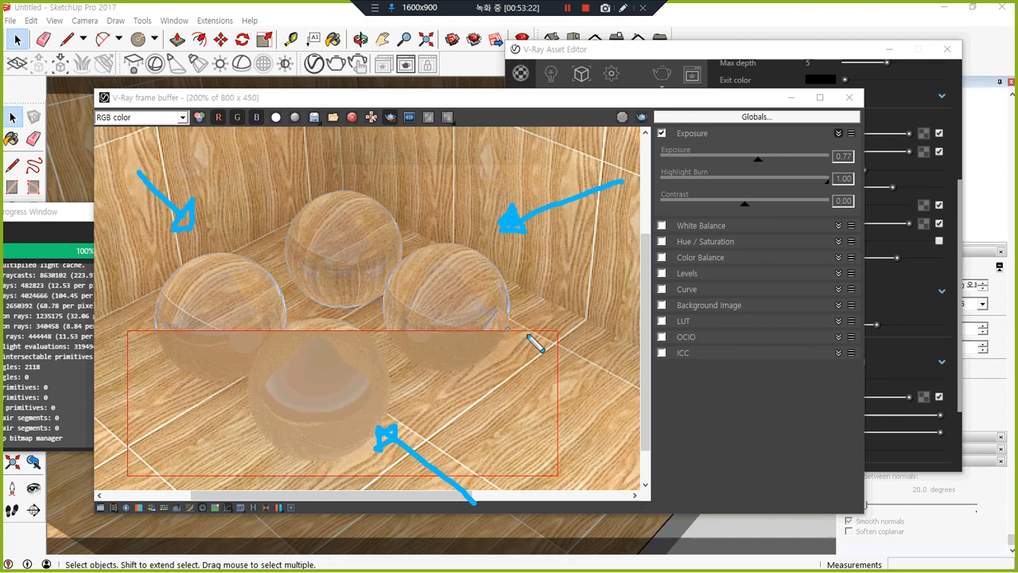
{"action": "mouse_move", "coordinate": [531, 327]}
{"action": "left_mouse_down"}
{"action": "mouse_move", "coordinate": [404, 334]}
{"action": "mouse_move", "coordinate": [488, 211]}
{"action": "mouse_move", "coordinate": [491, 332]}
{"action": "left_mouse_up"}
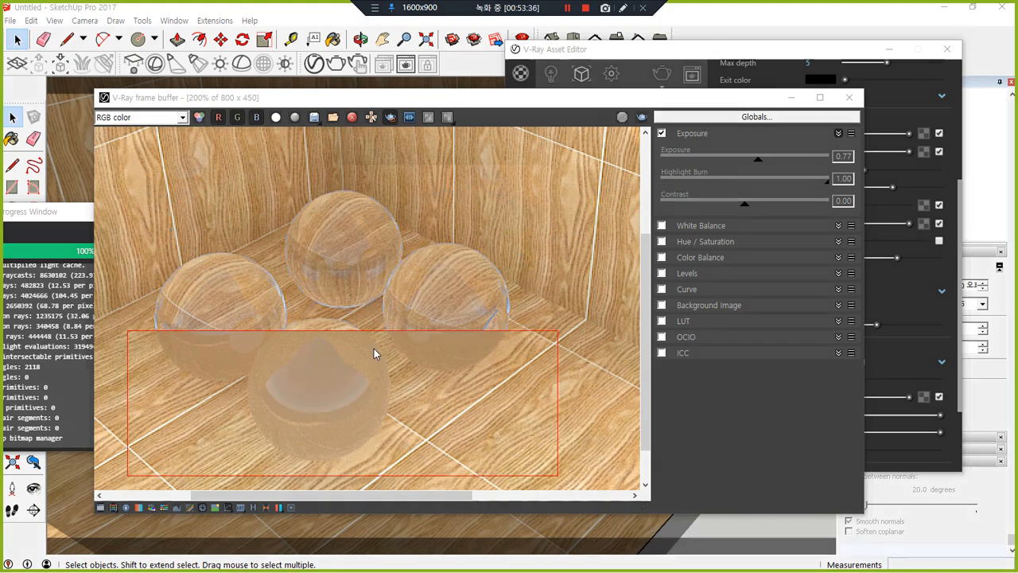
{"action": "scroll", "coordinate": [374, 348], "scroll_direction": "up", "scroll_amount": 2}
{"action": "scroll", "coordinate": [339, 286], "scroll_direction": "down", "scroll_amount": 2}
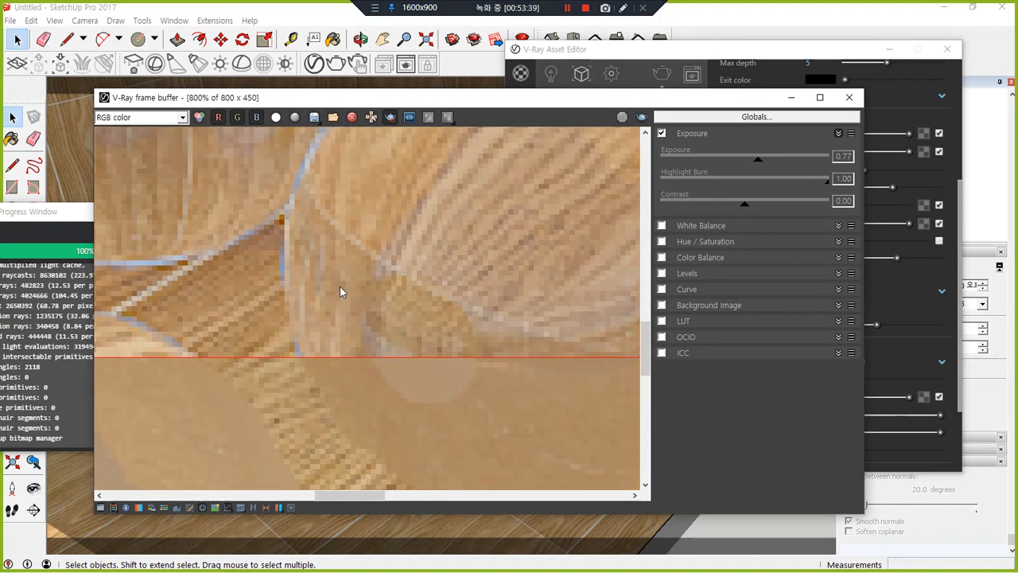
{"action": "middle_click_drag", "start_coordinate": [250, 370], "coordinate": [482, 170]}
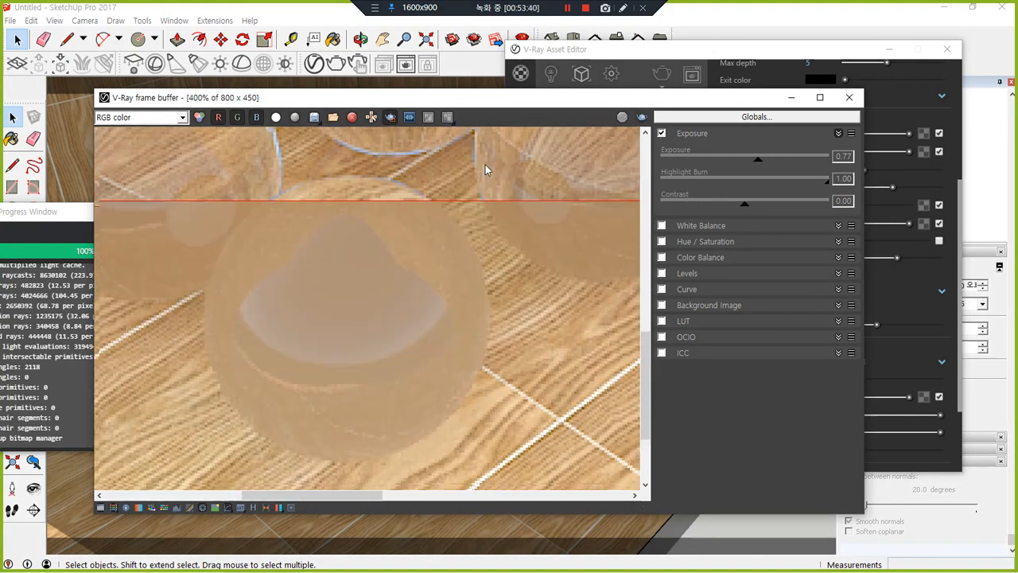
{"action": "middle_click_drag", "start_coordinate": [371, 350], "coordinate": [362, 396]}
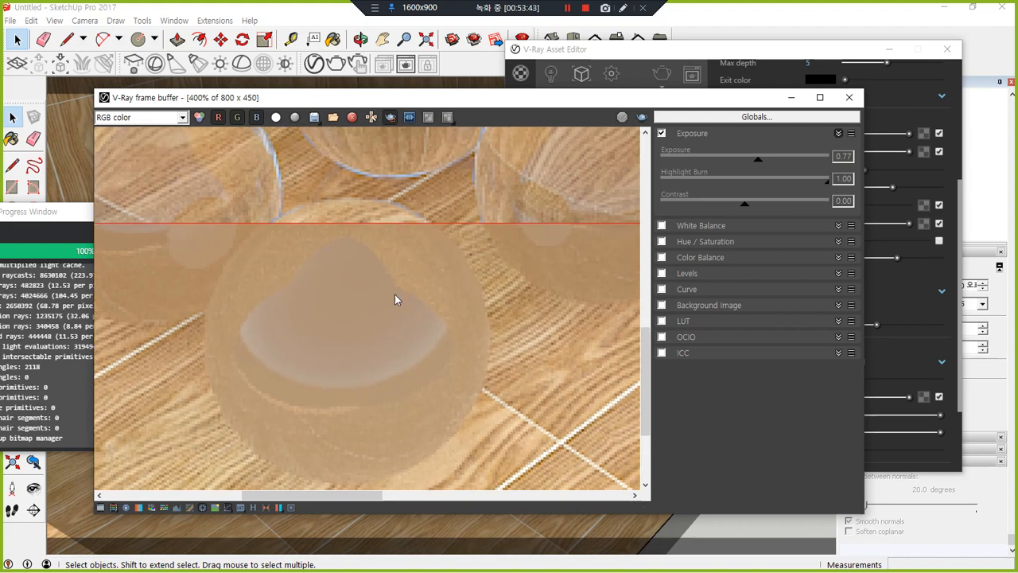
{"action": "mouse_move", "coordinate": [493, 351]}
{"action": "left_mouse_down"}
{"action": "mouse_move", "coordinate": [434, 356]}
{"action": "mouse_move", "coordinate": [488, 432]}
{"action": "mouse_move", "coordinate": [458, 354]}
{"action": "left_mouse_up"}
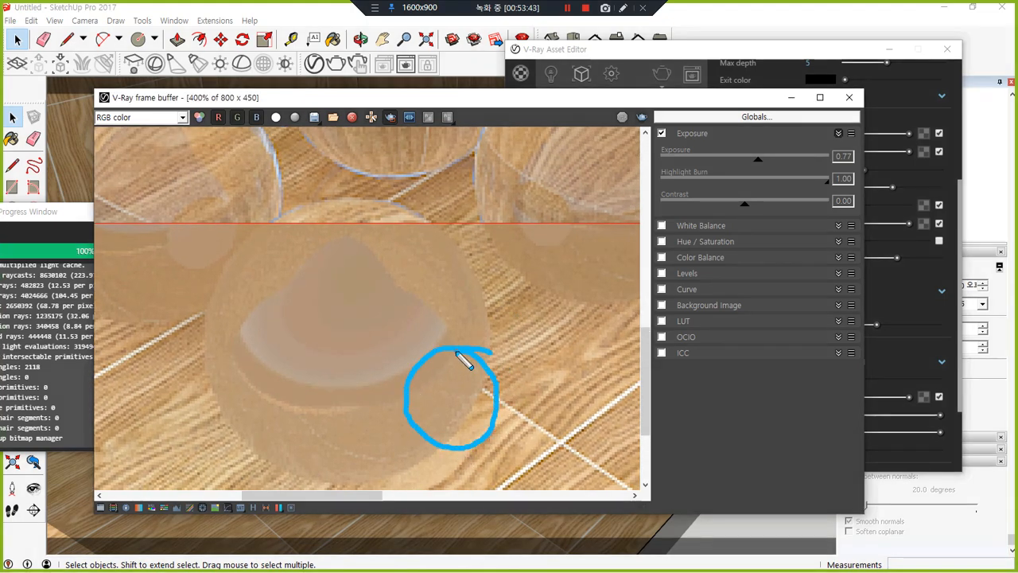
{"action": "scroll", "coordinate": [393, 356], "scroll_direction": "down", "scroll_amount": 1}
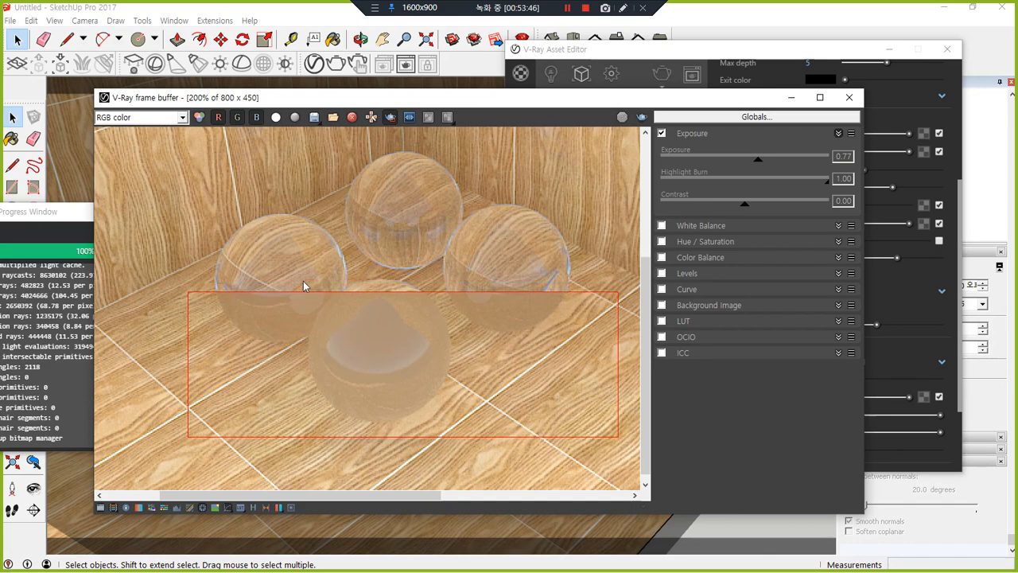
{"action": "scroll", "coordinate": [324, 277], "scroll_direction": "up", "scroll_amount": 1}
{"action": "middle_click_drag", "start_coordinate": [324, 277], "coordinate": [294, 360]}
{"action": "mouse_move", "coordinate": [248, 350]}
{"action": "left_mouse_down"}
{"action": "mouse_move", "coordinate": [295, 352]}
{"action": "mouse_move", "coordinate": [277, 373]}
{"action": "left_mouse_up"}
{"action": "mouse_move", "coordinate": [273, 256]}
{"action": "left_mouse_down"}
{"action": "mouse_move", "coordinate": [291, 322]}
{"action": "mouse_move", "coordinate": [401, 251]}
{"action": "mouse_move", "coordinate": [407, 277]}
{"action": "mouse_move", "coordinate": [393, 299]}
{"action": "left_mouse_up"}
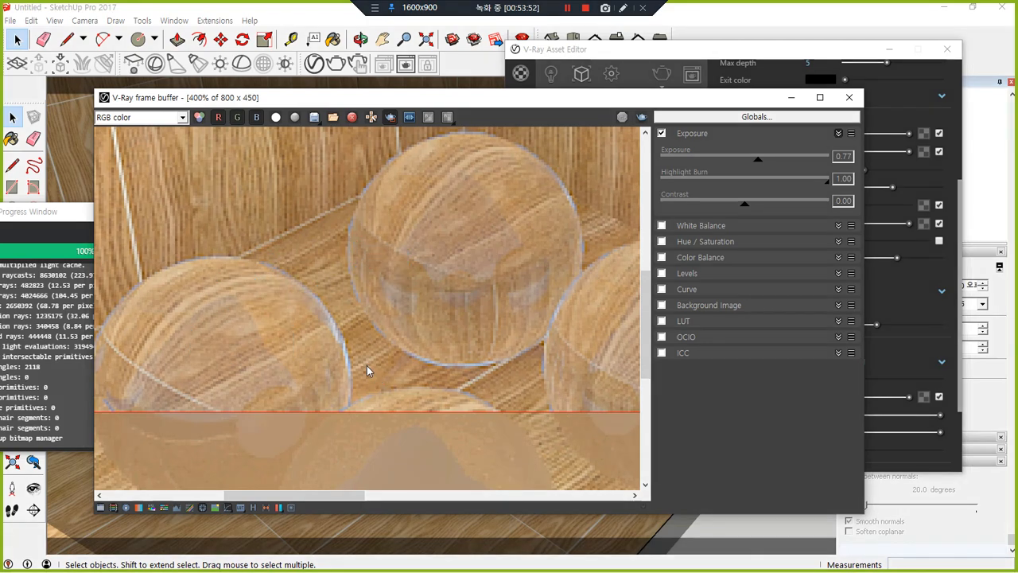
{"action": "scroll", "coordinate": [366, 362], "scroll_direction": "down", "scroll_amount": 2}
{"action": "scroll", "coordinate": [373, 364], "scroll_direction": "up", "scroll_amount": 1}
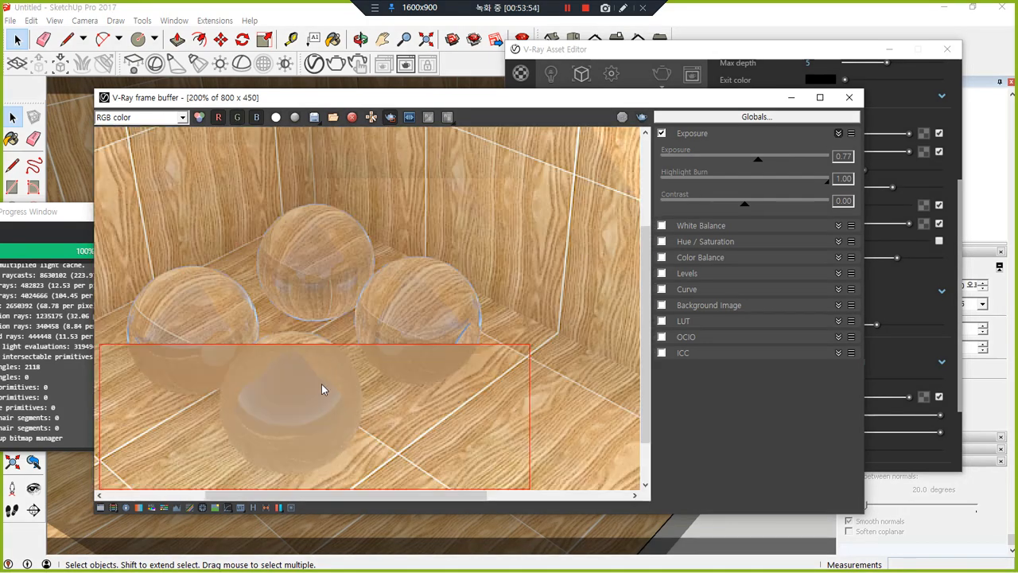